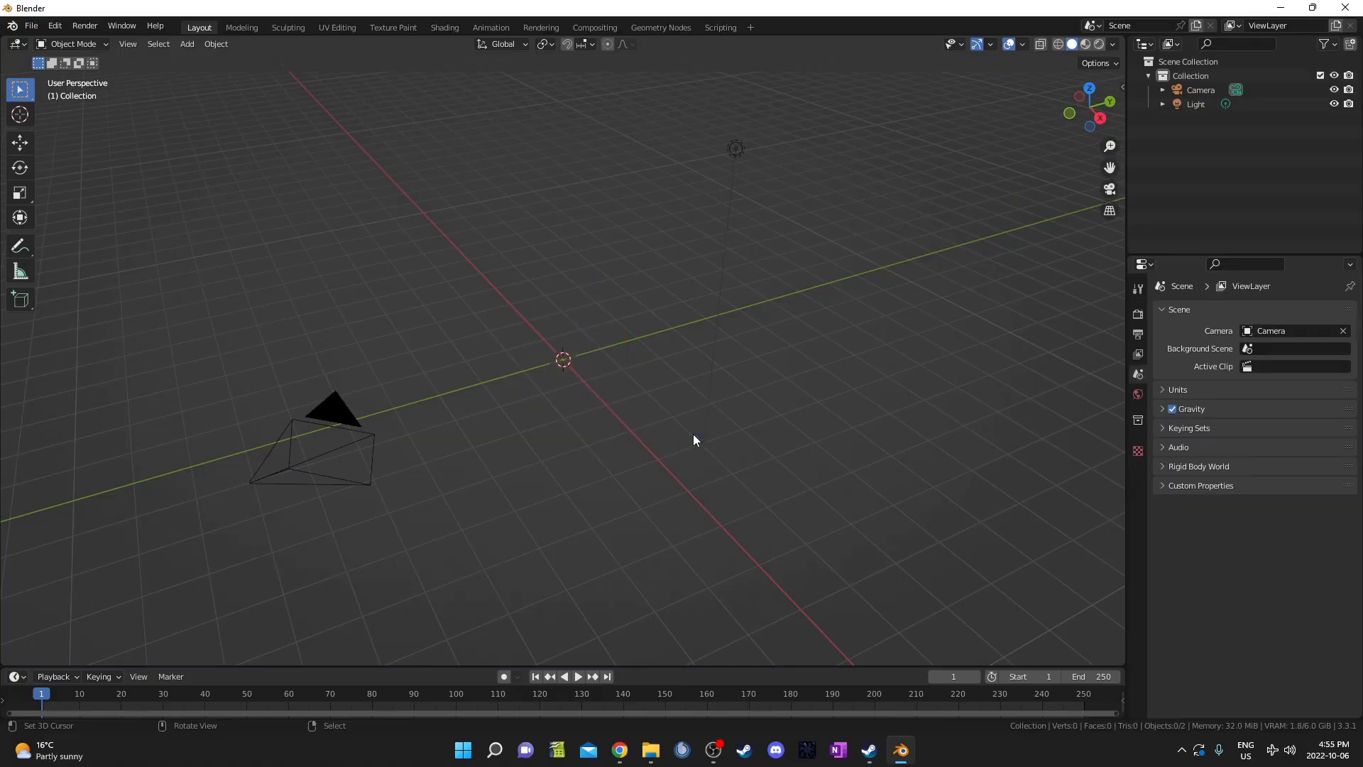
Add a mesh plane at the world origin
key(shift+a)
click(760, 438)
middle_drag(745, 464, 739, 453)
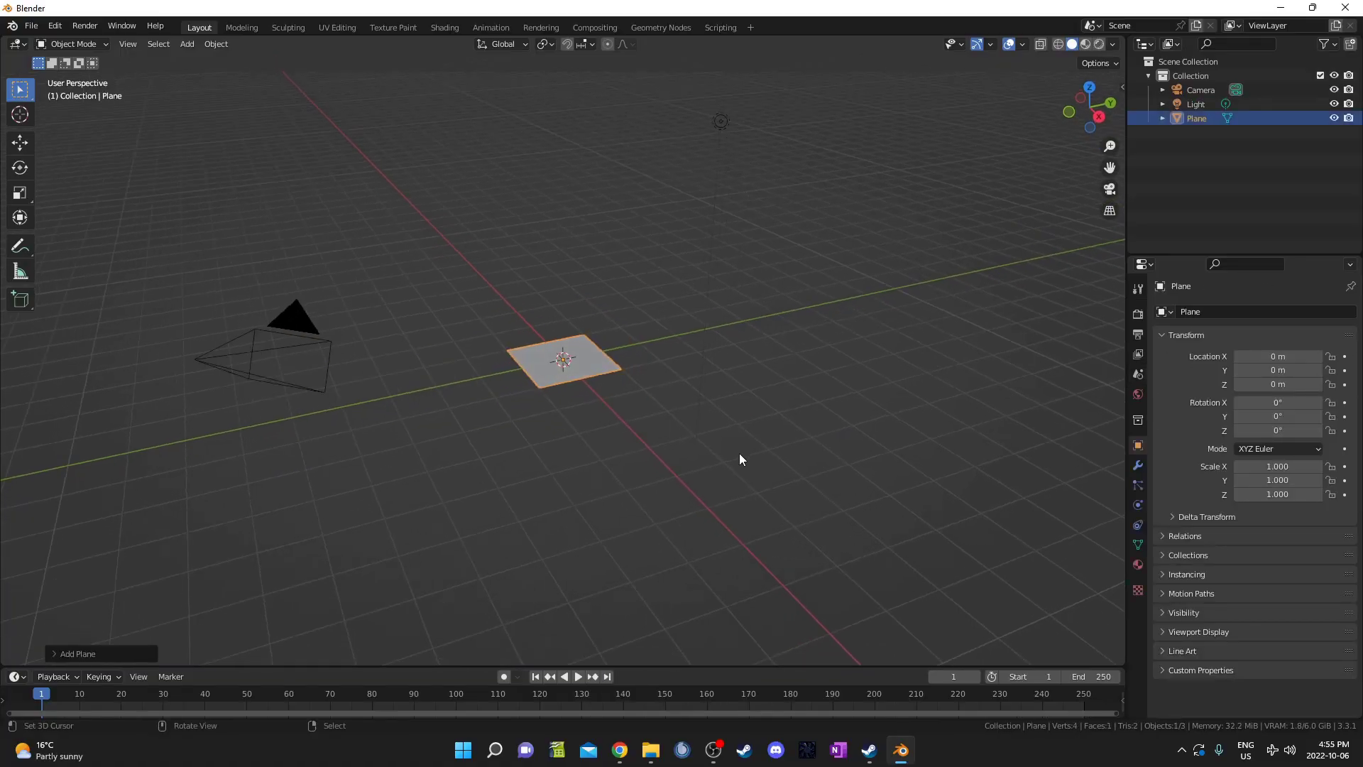
scroll(739, 453, up, 2)
Set the render engine to Cycles with the Experimental feature set and GPU Compute as the device
click(1139, 313)
click(1285, 311)
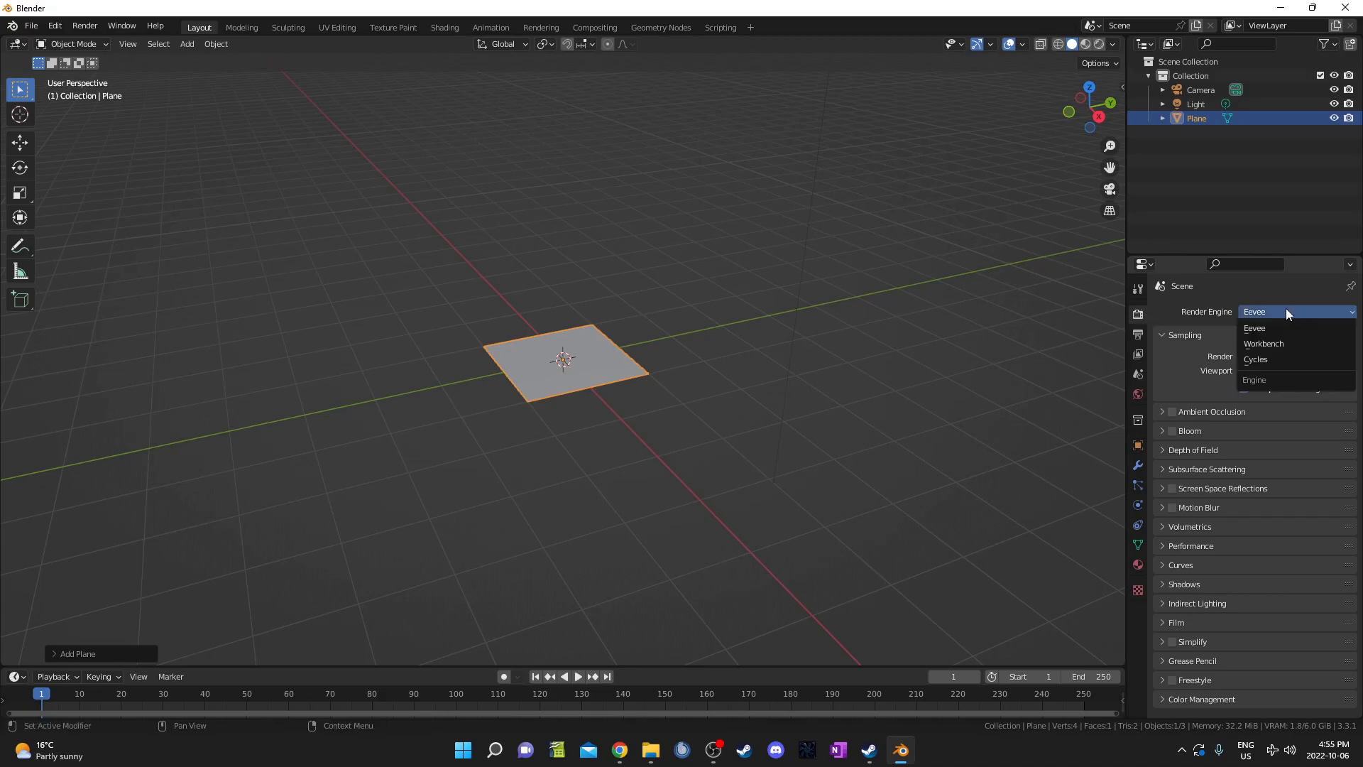
click(1284, 358)
click(1295, 330)
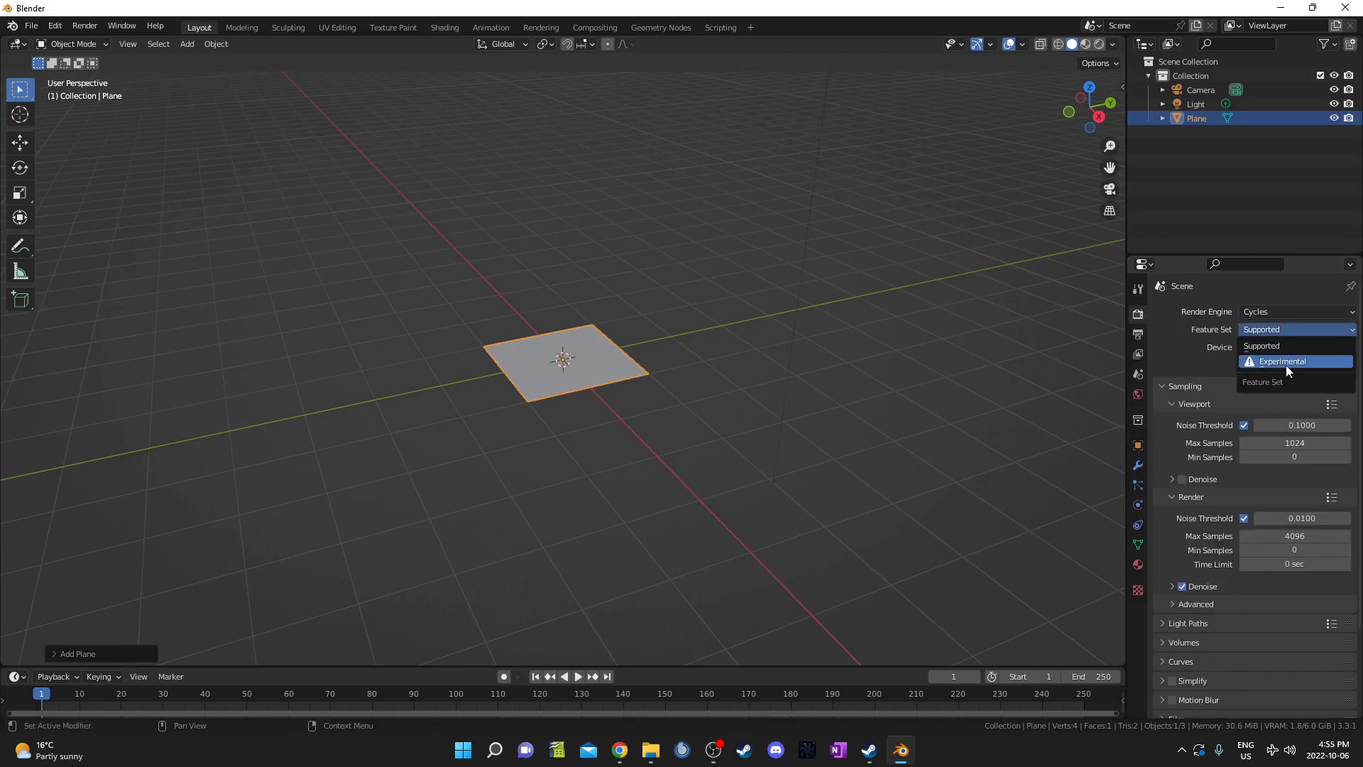
click(1282, 362)
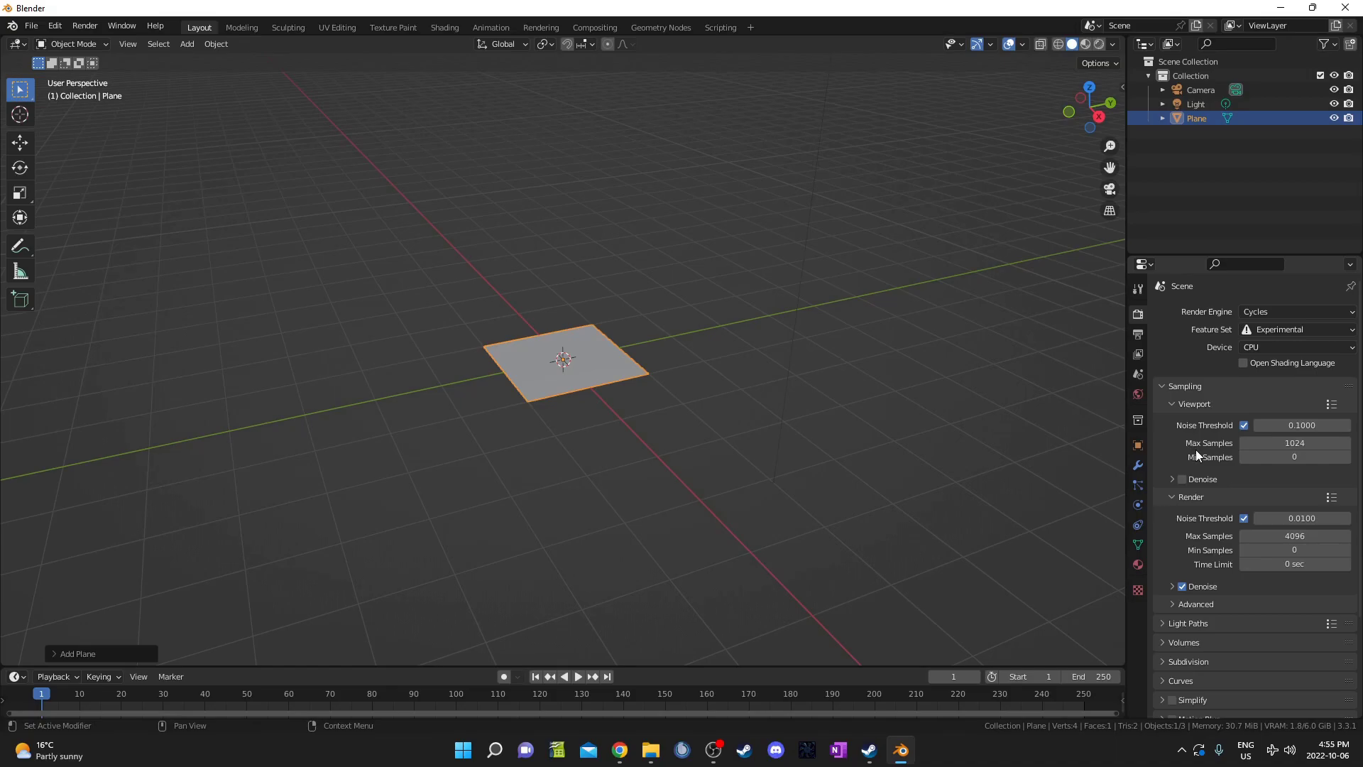
click(1272, 347)
click(1271, 387)
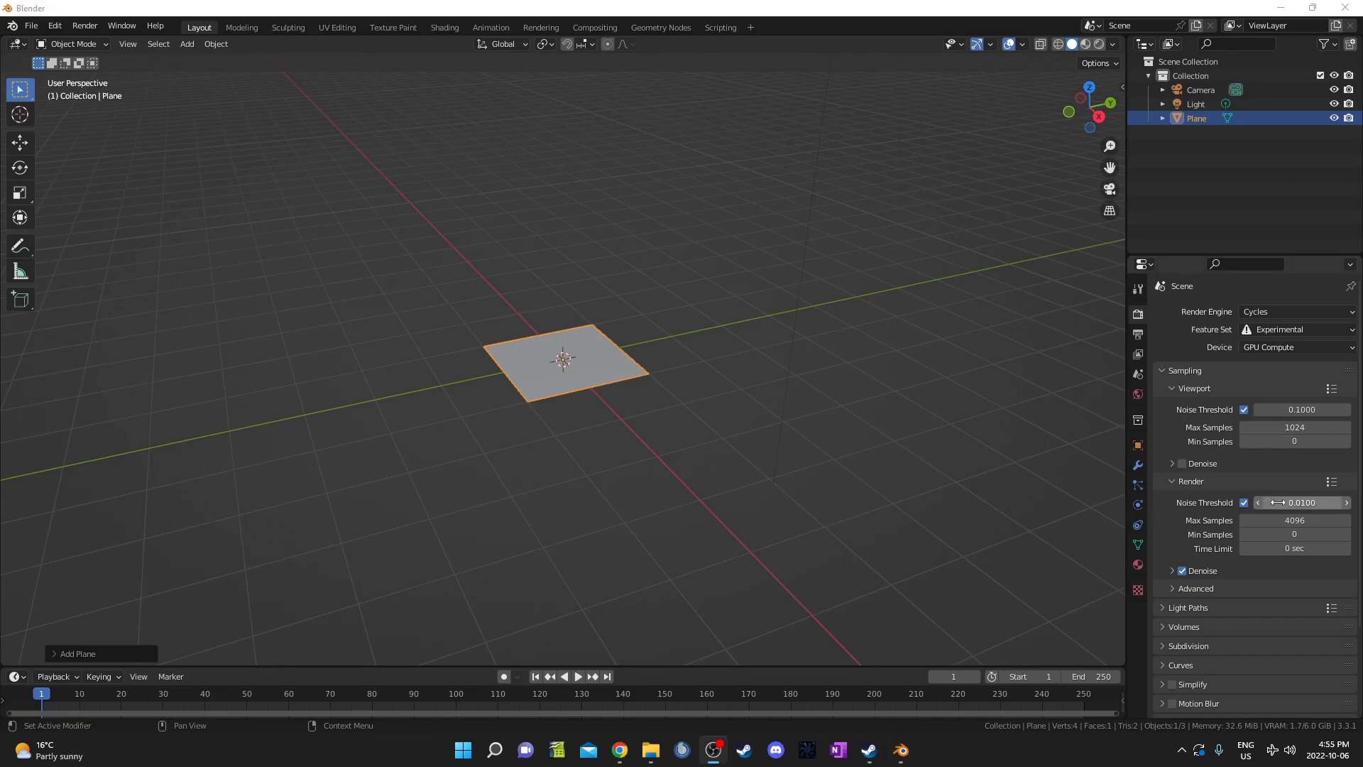
Set the final render's noise threshold to 0.1
click(1284, 503)
text(0.1)
key(Return)
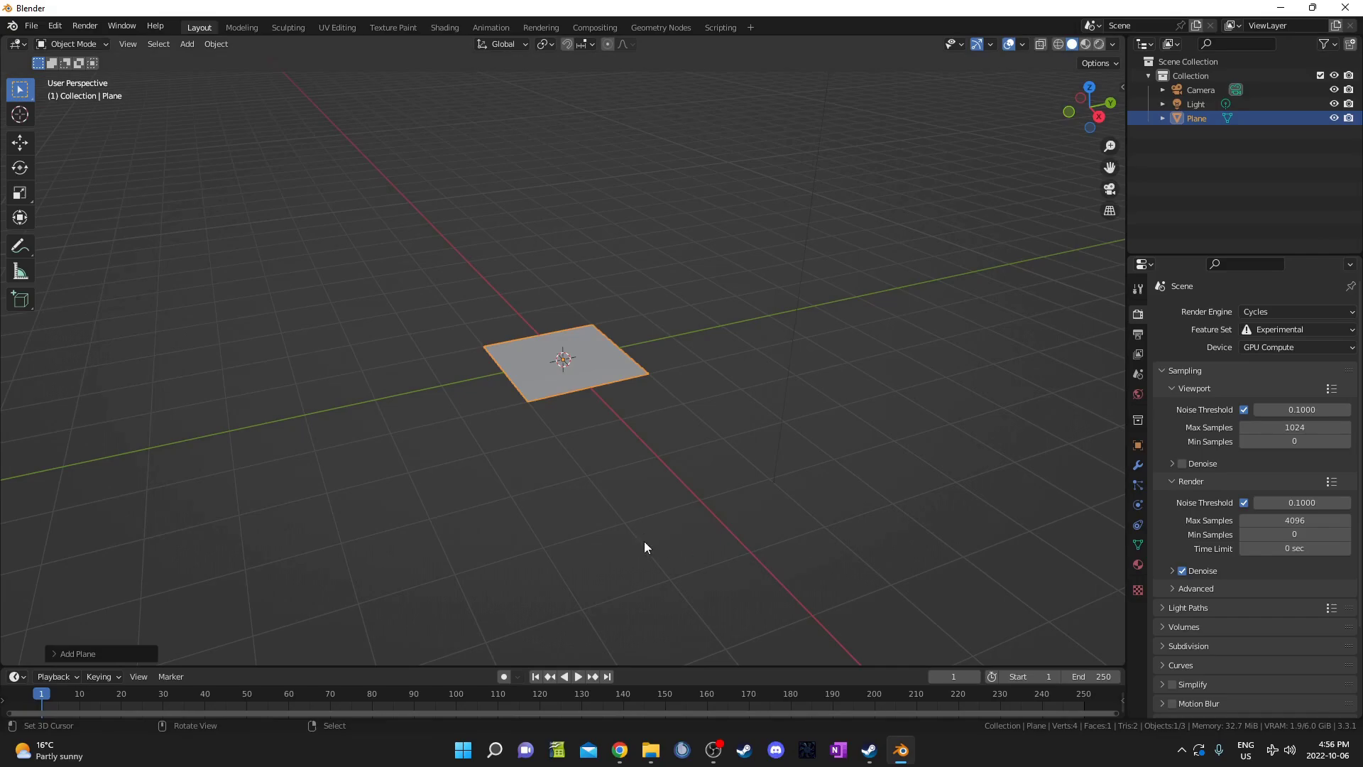
Split the 3D viewport into two side-by-side areas and change the wider one to a Shader Editor
scroll(1038, 417, up, 2)
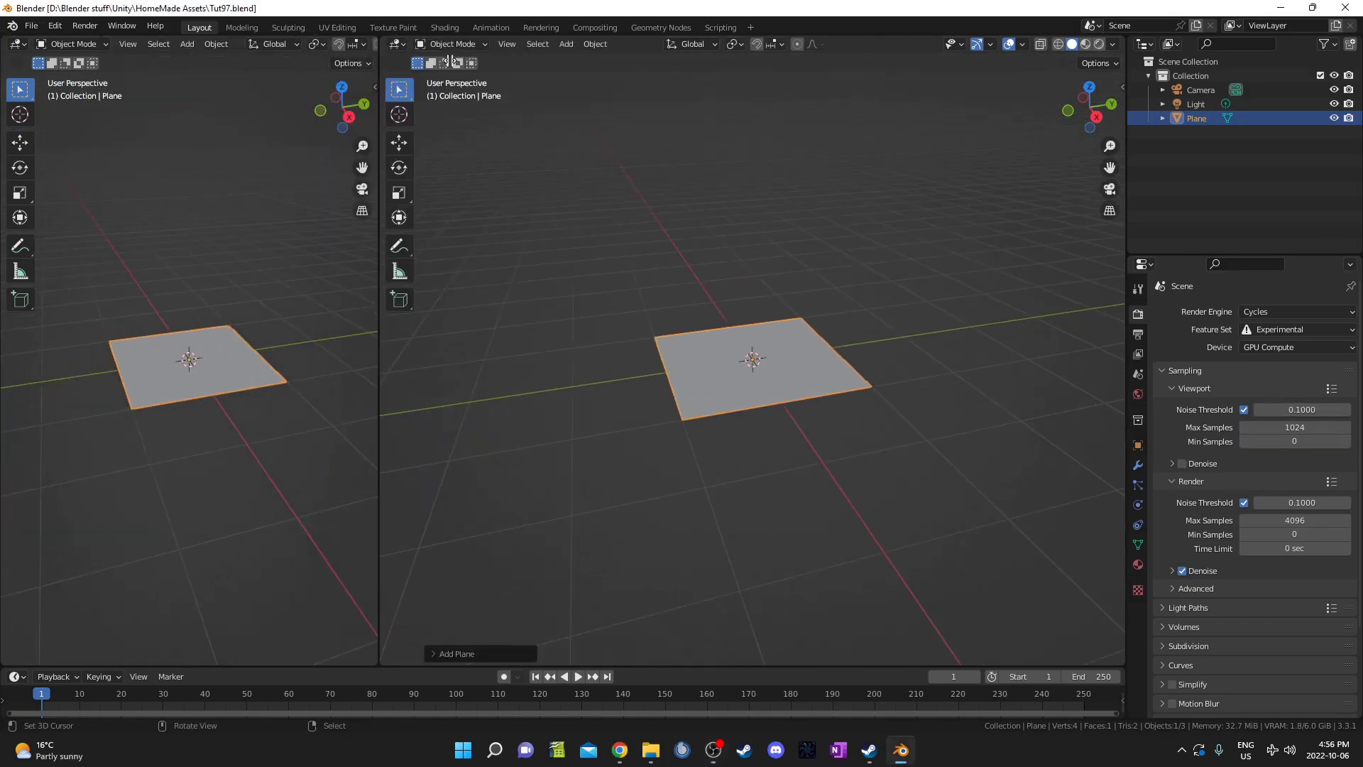
drag(381, 86, 725, 85)
click(18, 44)
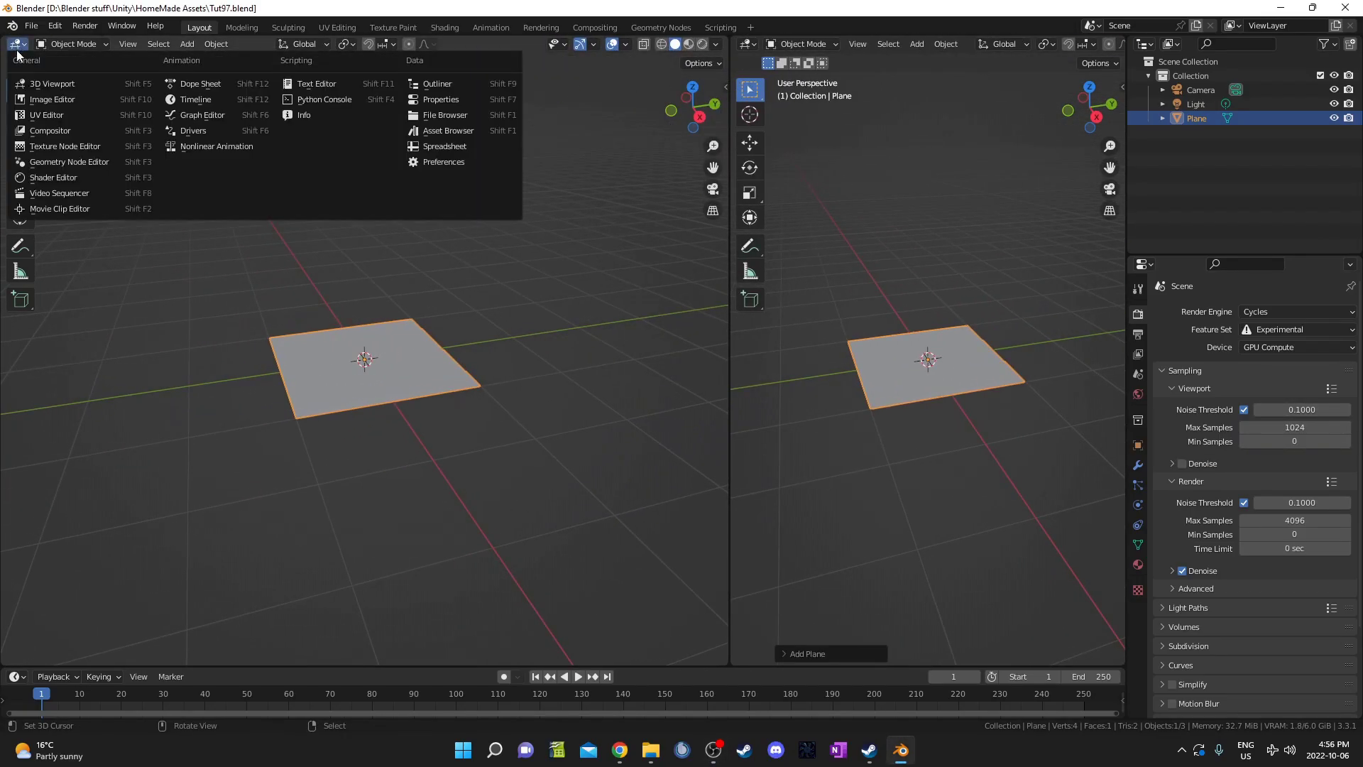
click(64, 179)
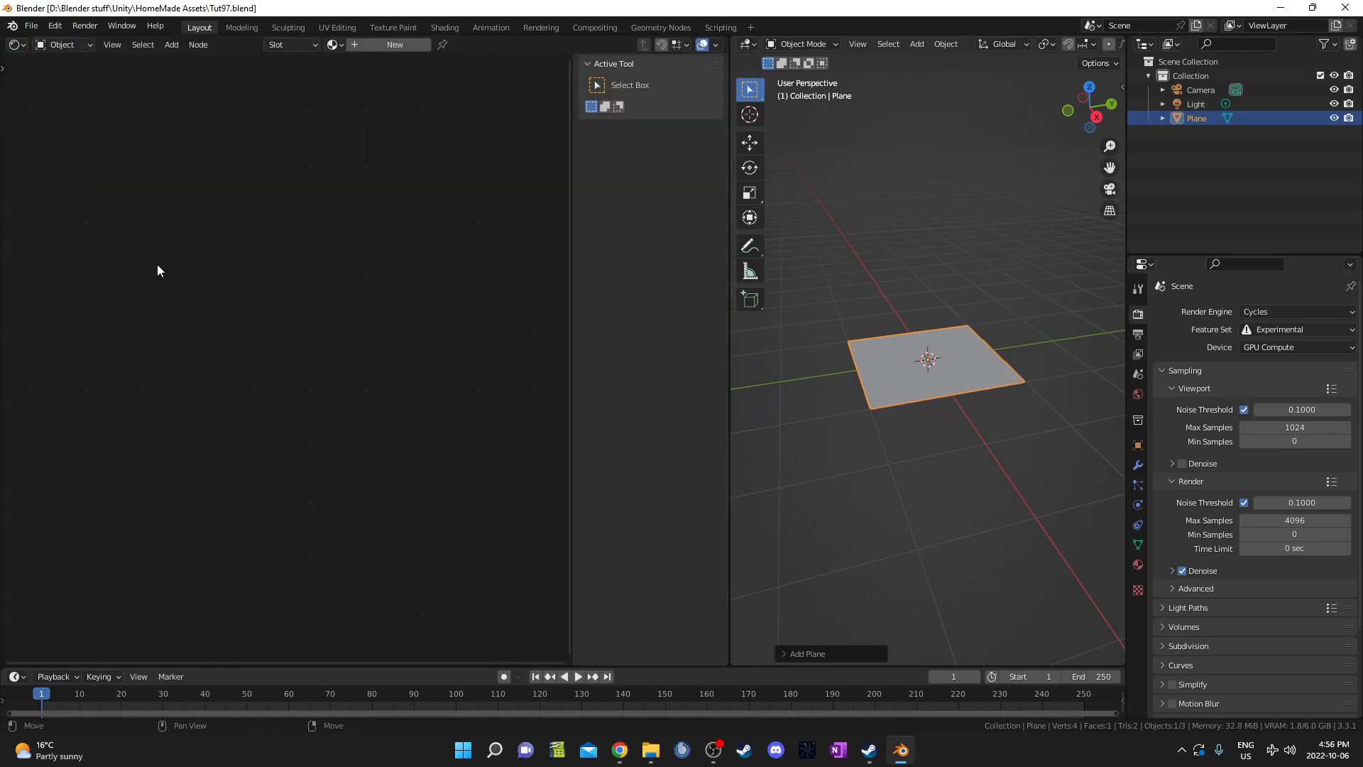
Assign the existing material named Material to the plane and hide the node editor's sidebar
click(334, 45)
click(359, 66)
scroll(319, 347, up, 5)
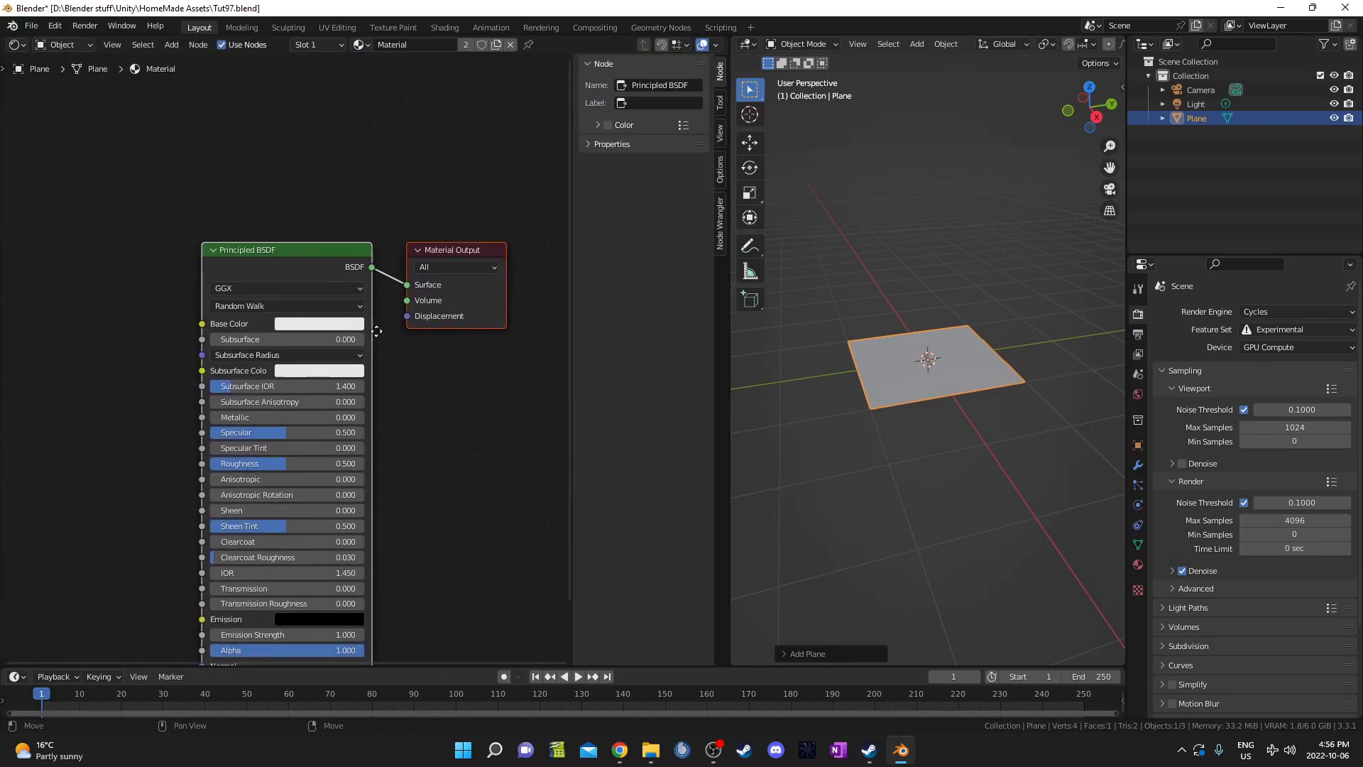
key(n)
middle_drag(251, 420, 275, 387)
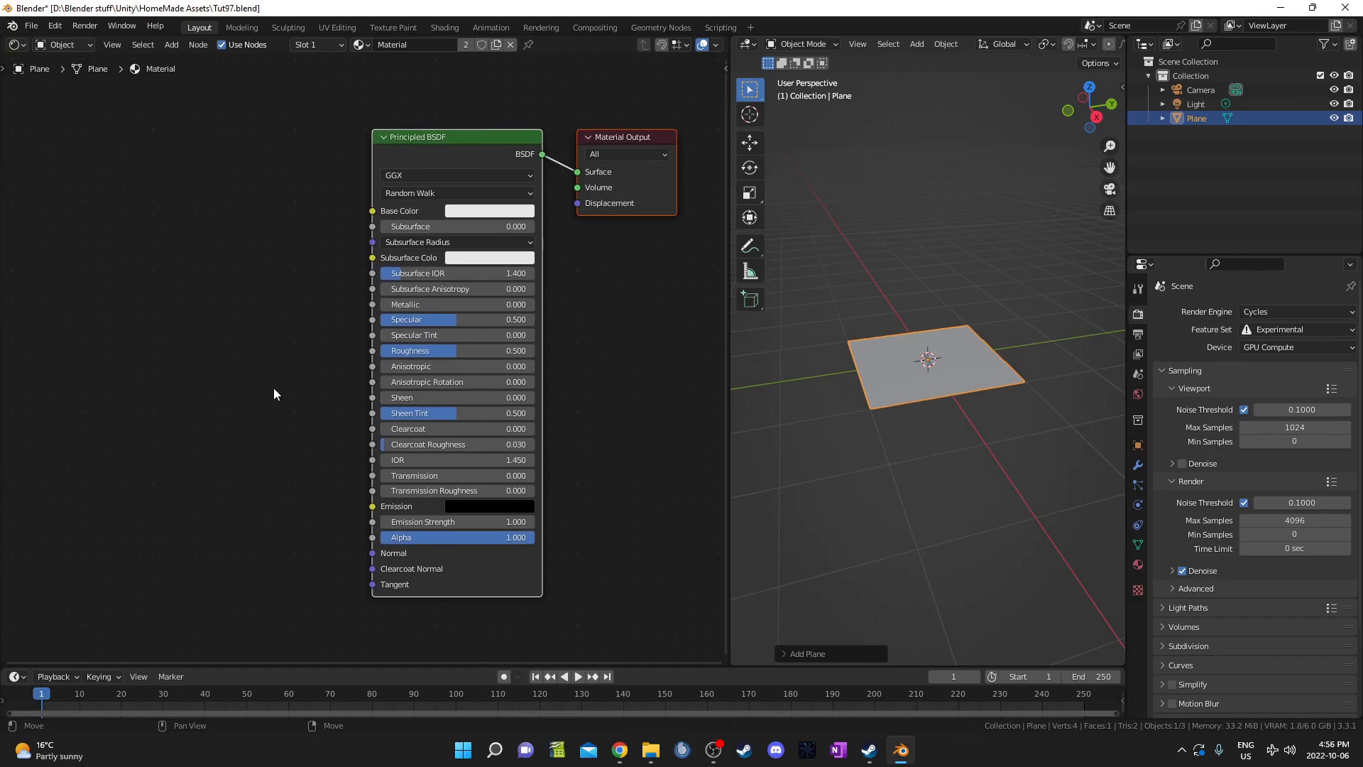
Switch the 3D viewport to rendered shading
middle_drag(994, 405, 968, 397)
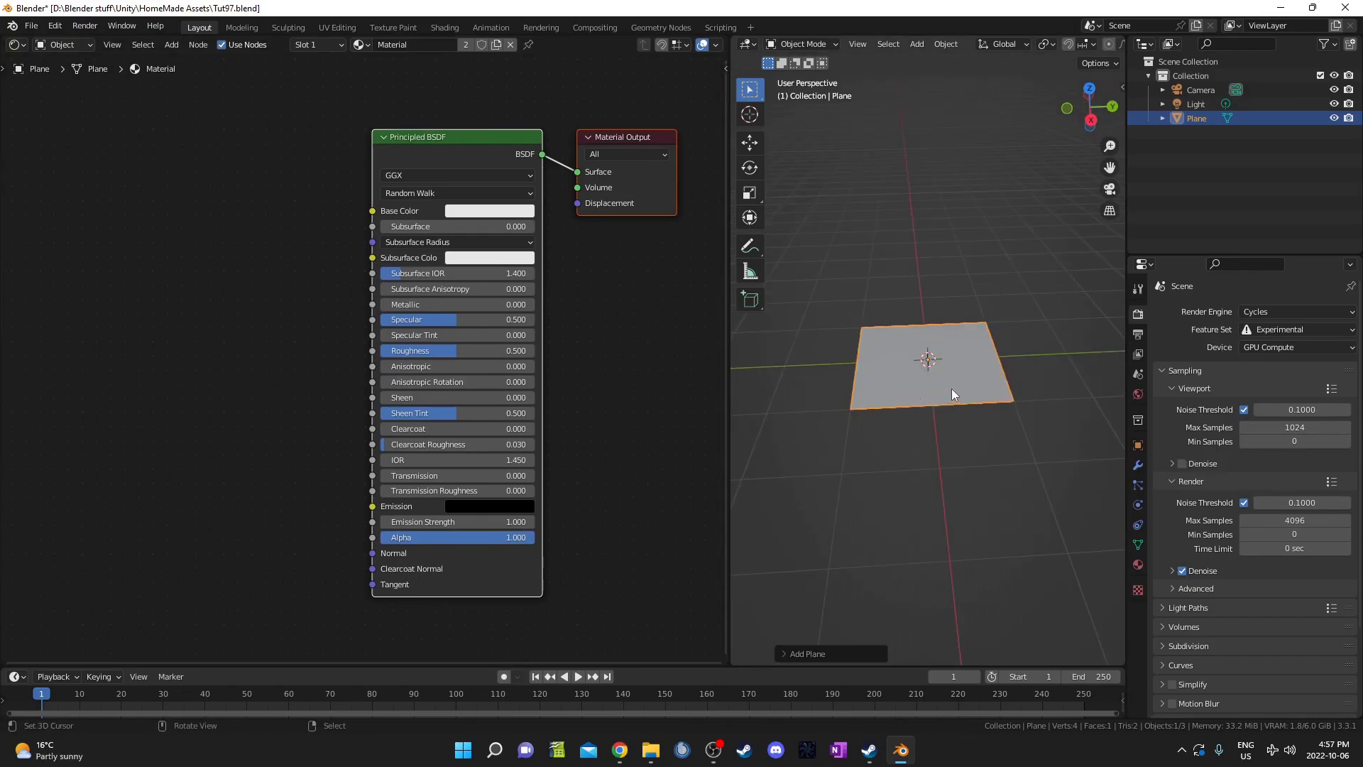
key(z)
click(952, 315)
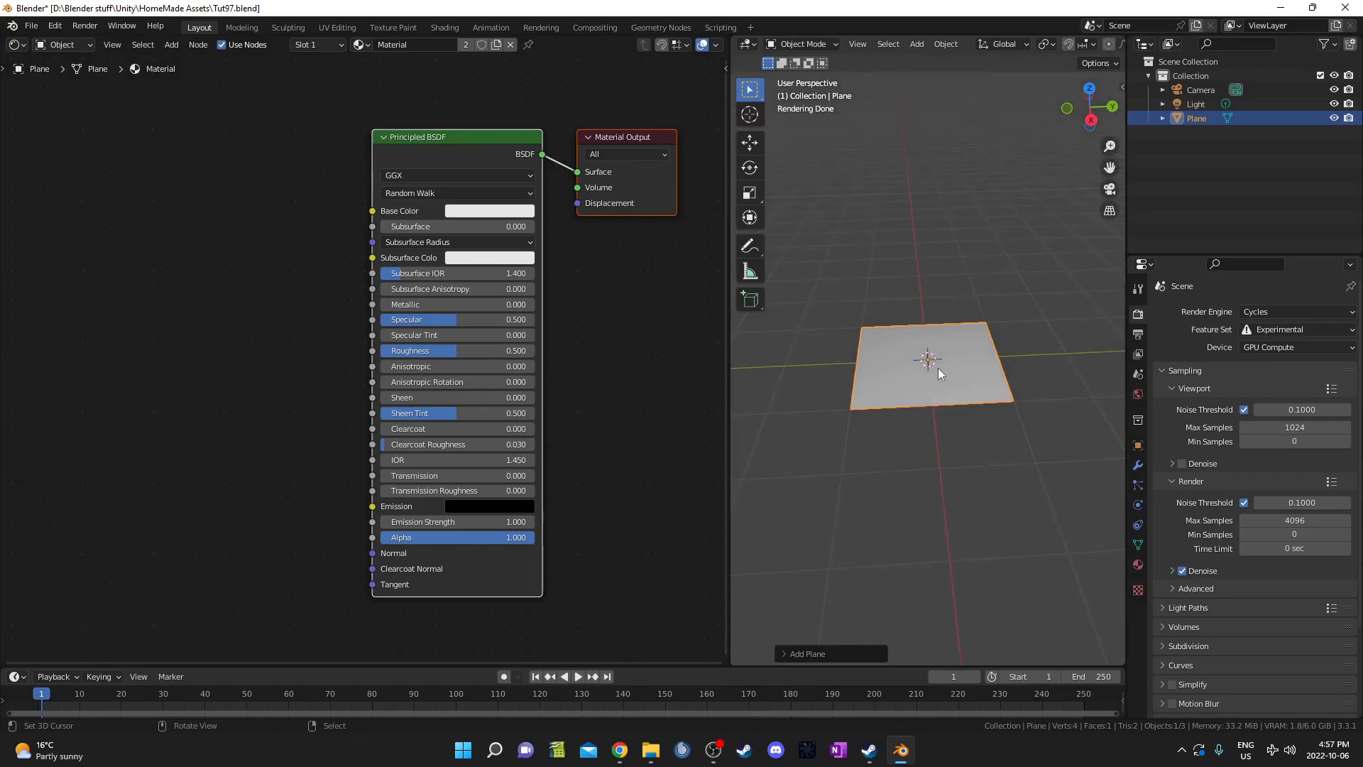
Give the world background an Environment Texture using cayley_interior_1k.hdr from the HDRIHaven folder inside HDRs
click(1138, 394)
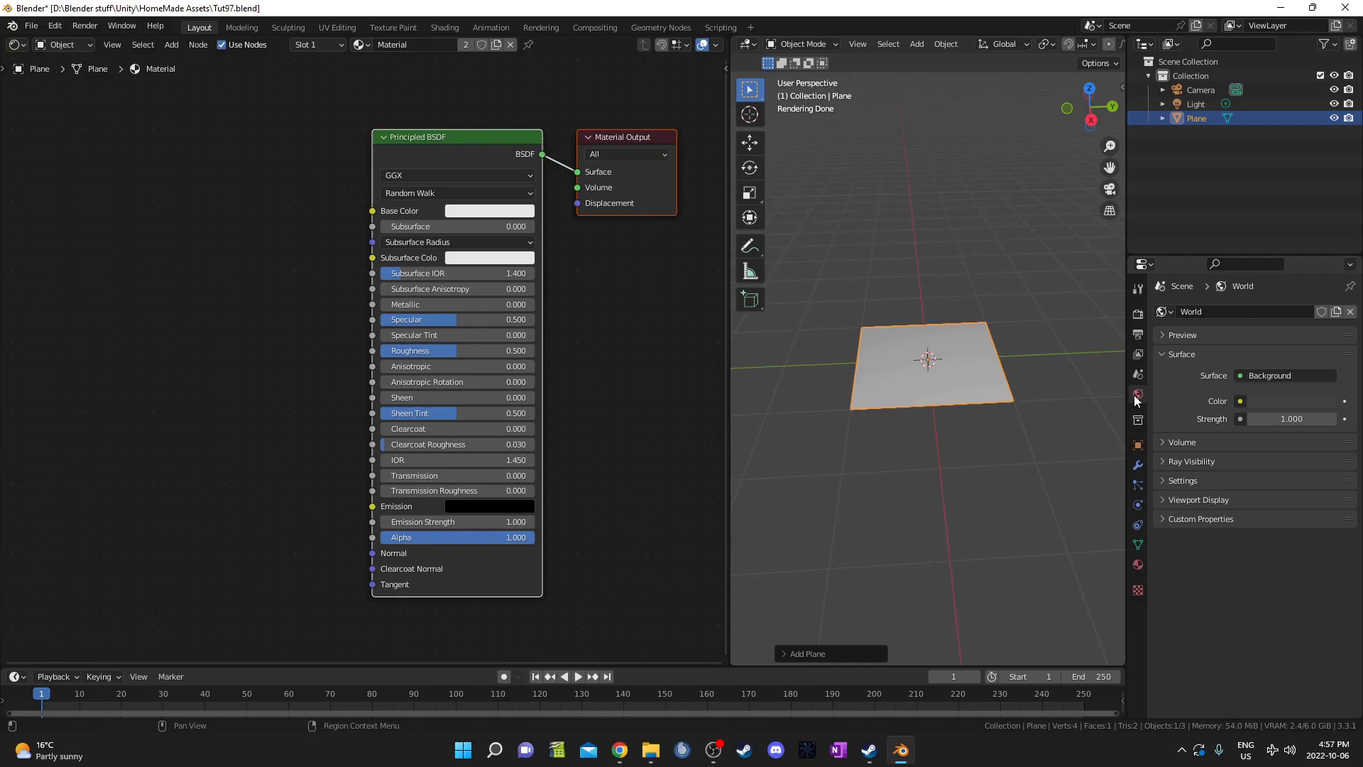
click(1239, 402)
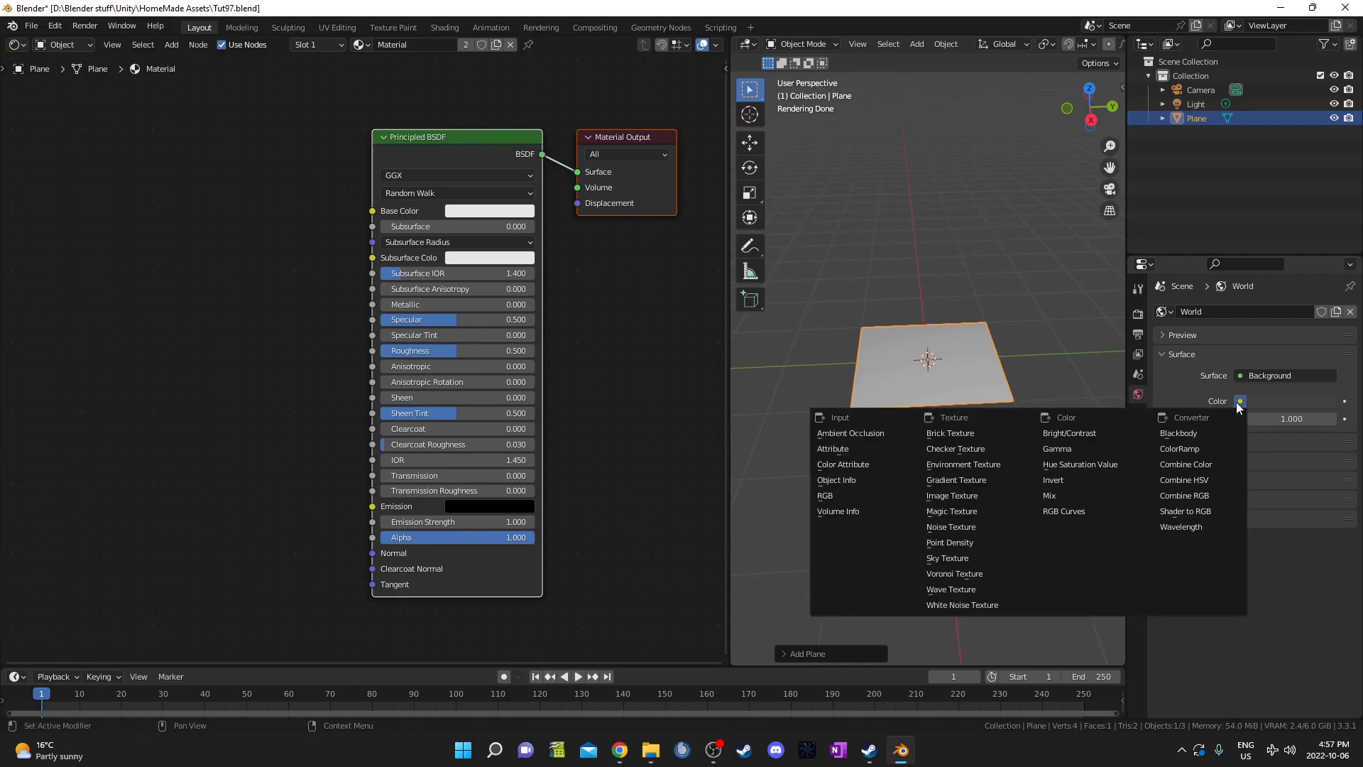
click(1003, 465)
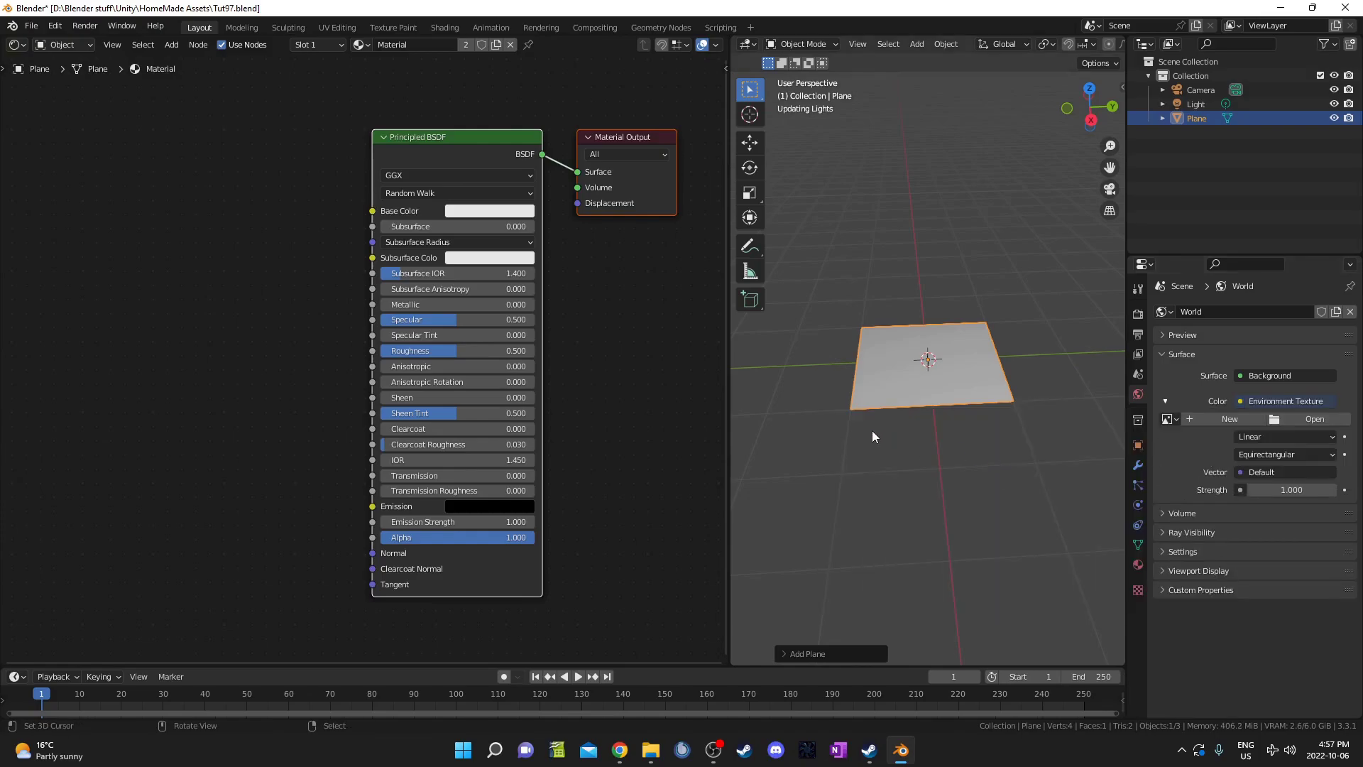
click(1314, 418)
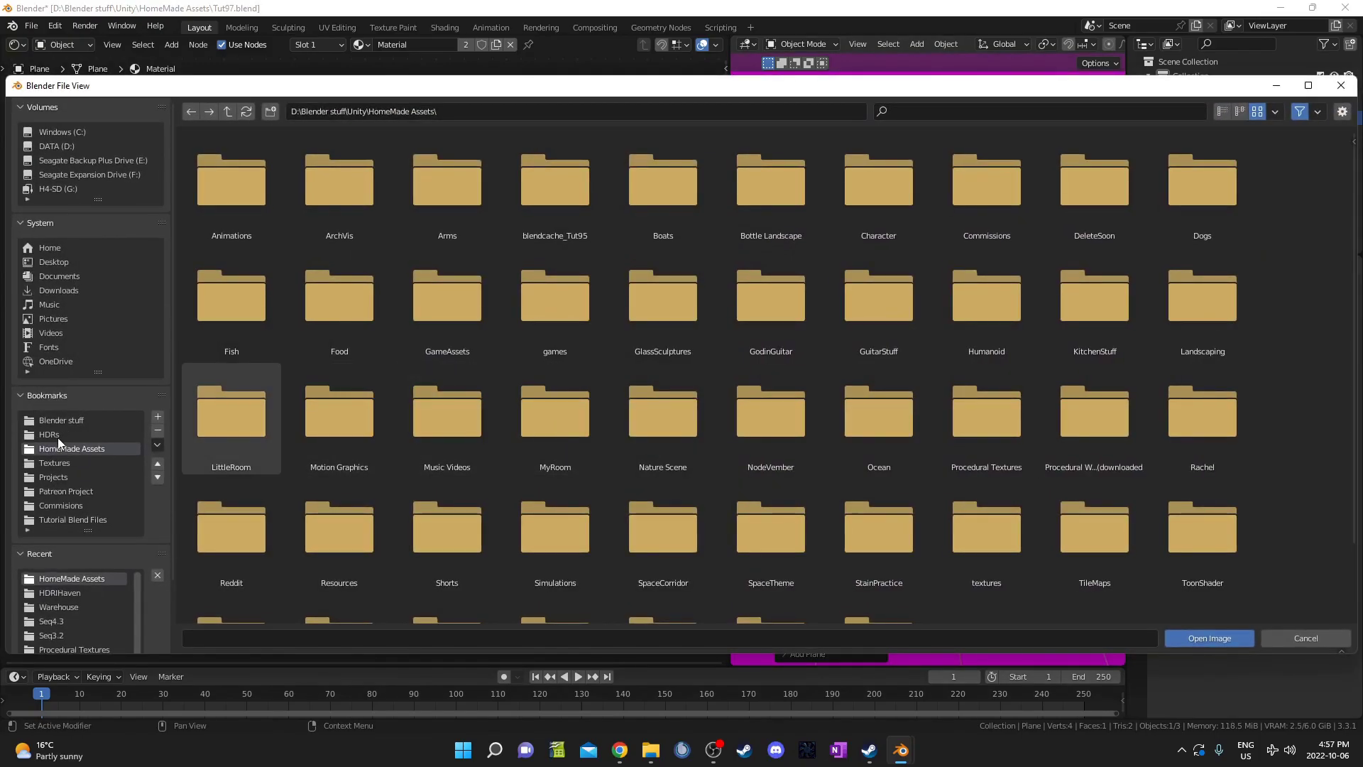
click(55, 434)
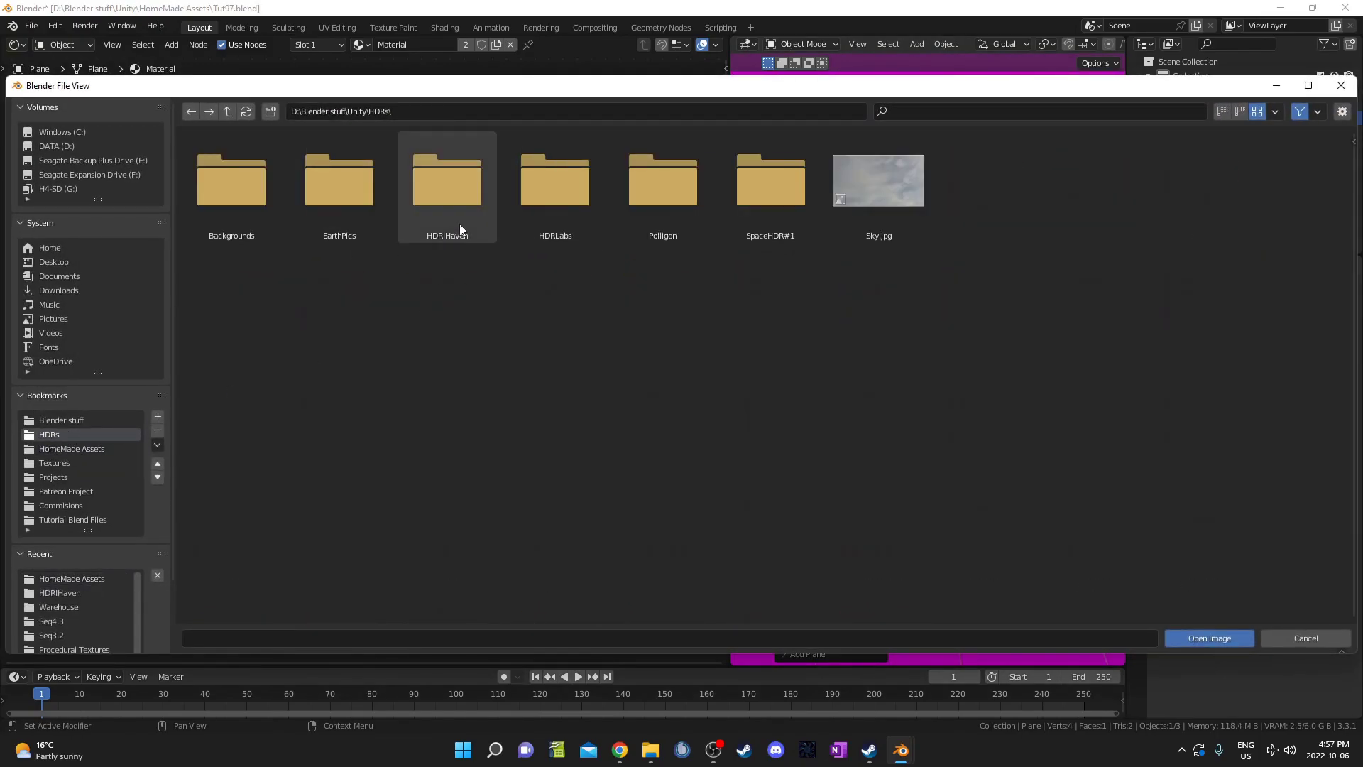
click(442, 211)
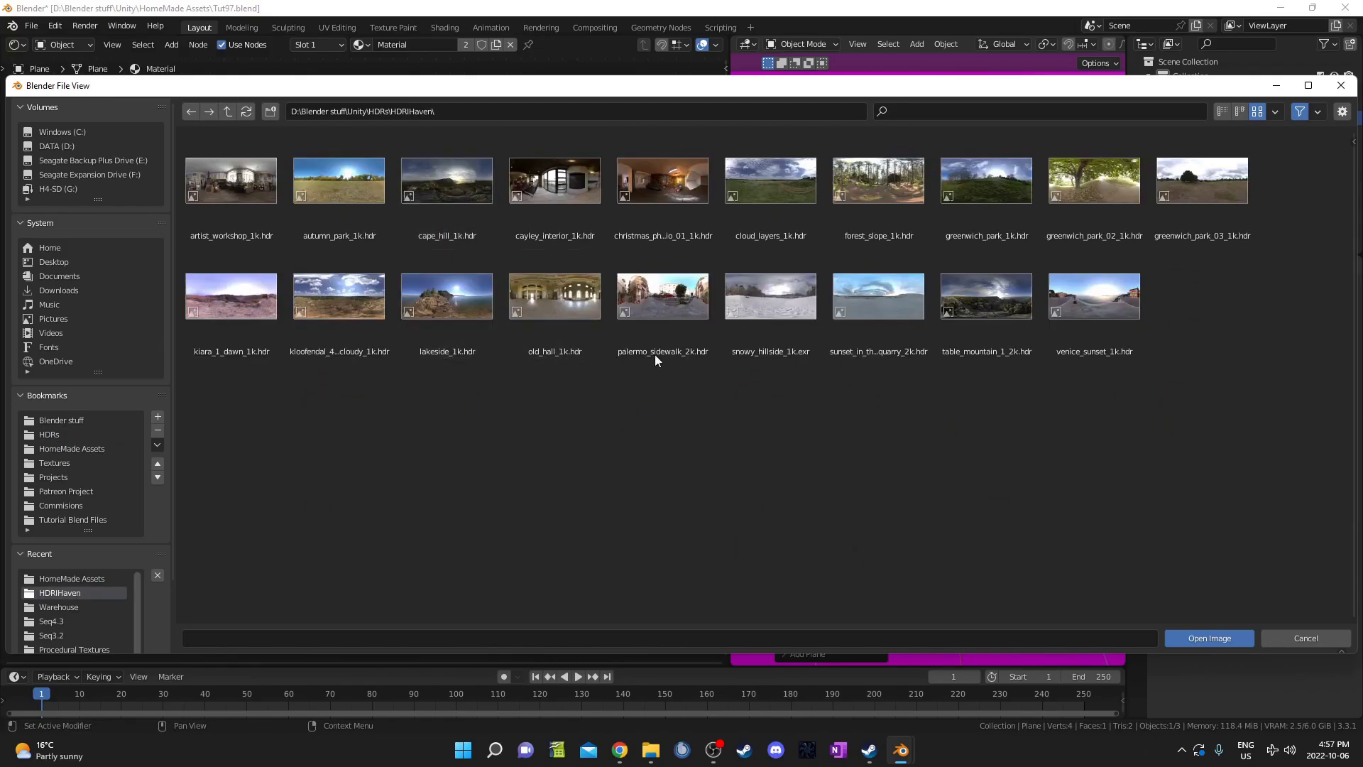
double_click(550, 186)
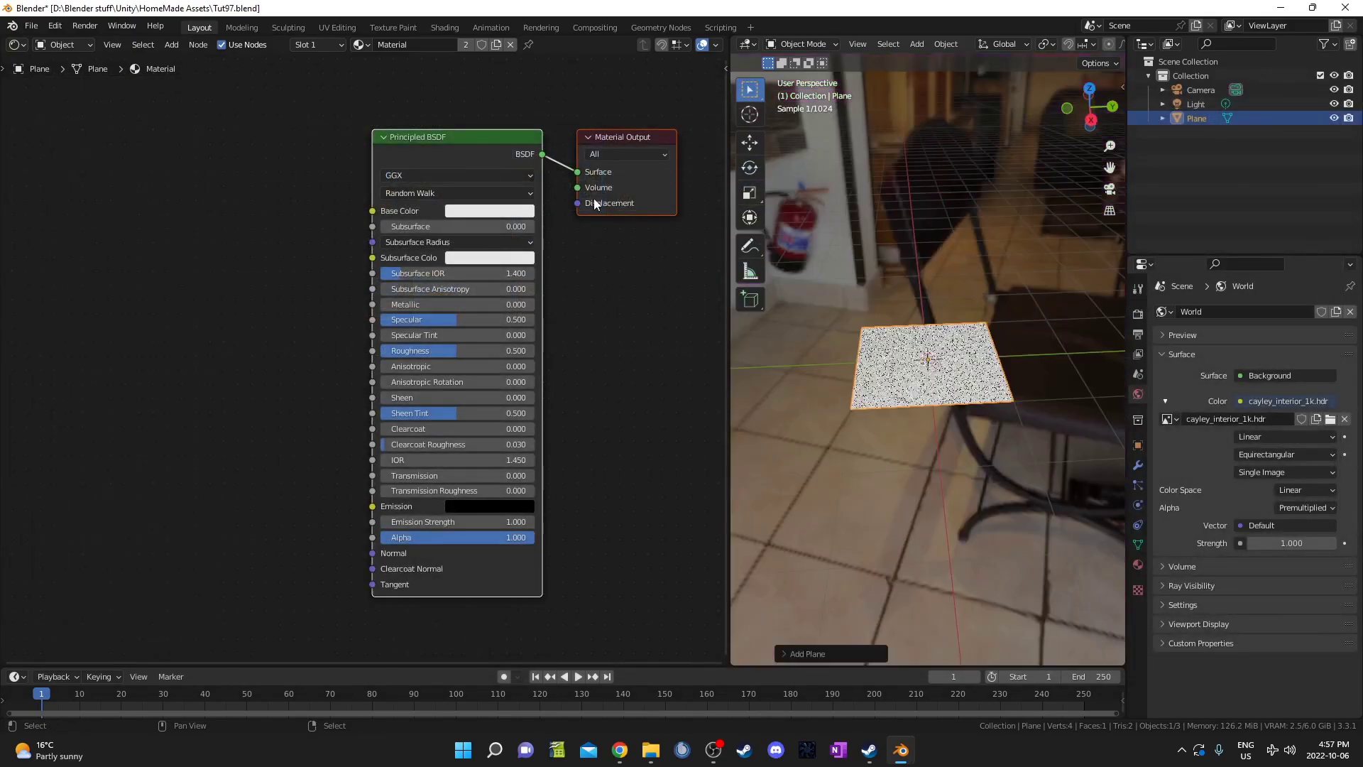
Hide the environment image from the camera by disabling Camera in the world's ray visibility
middle_drag(938, 399, 951, 398)
click(1191, 586)
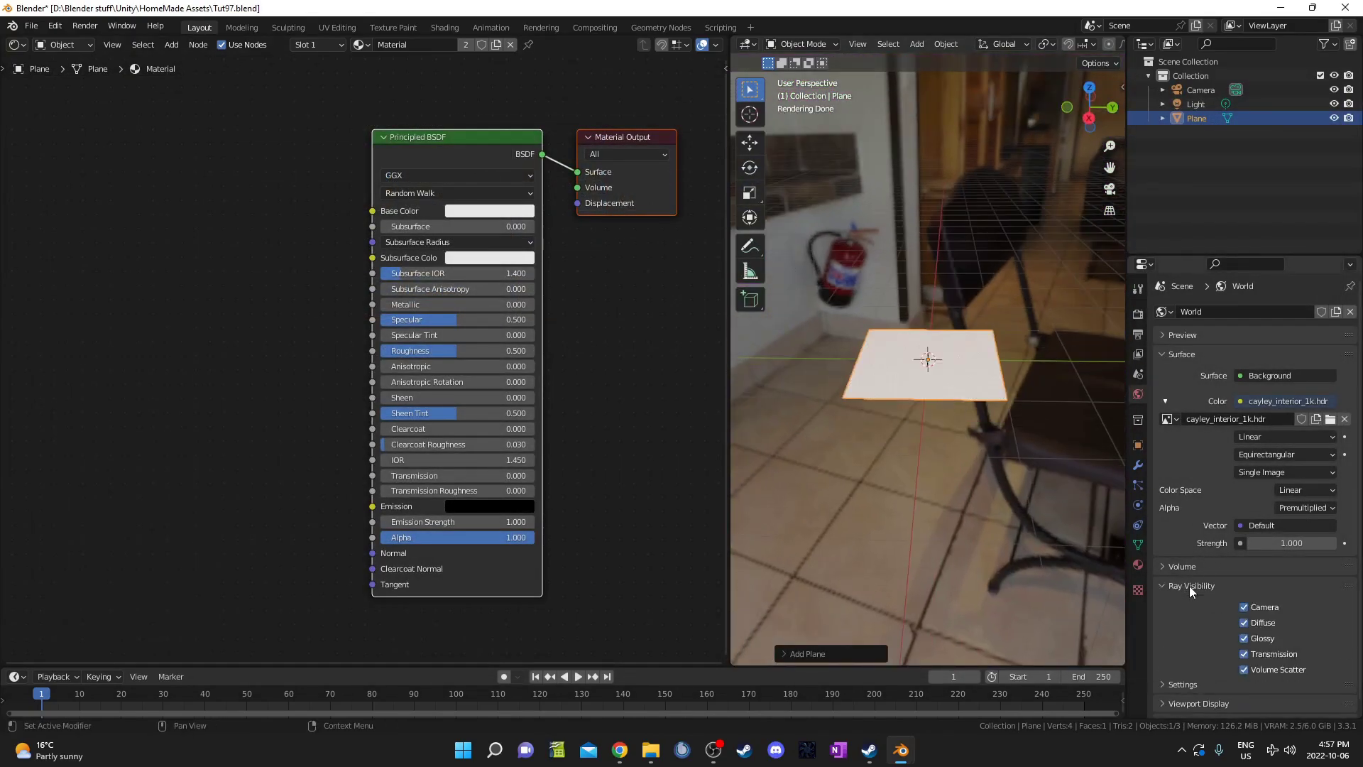
click(1244, 608)
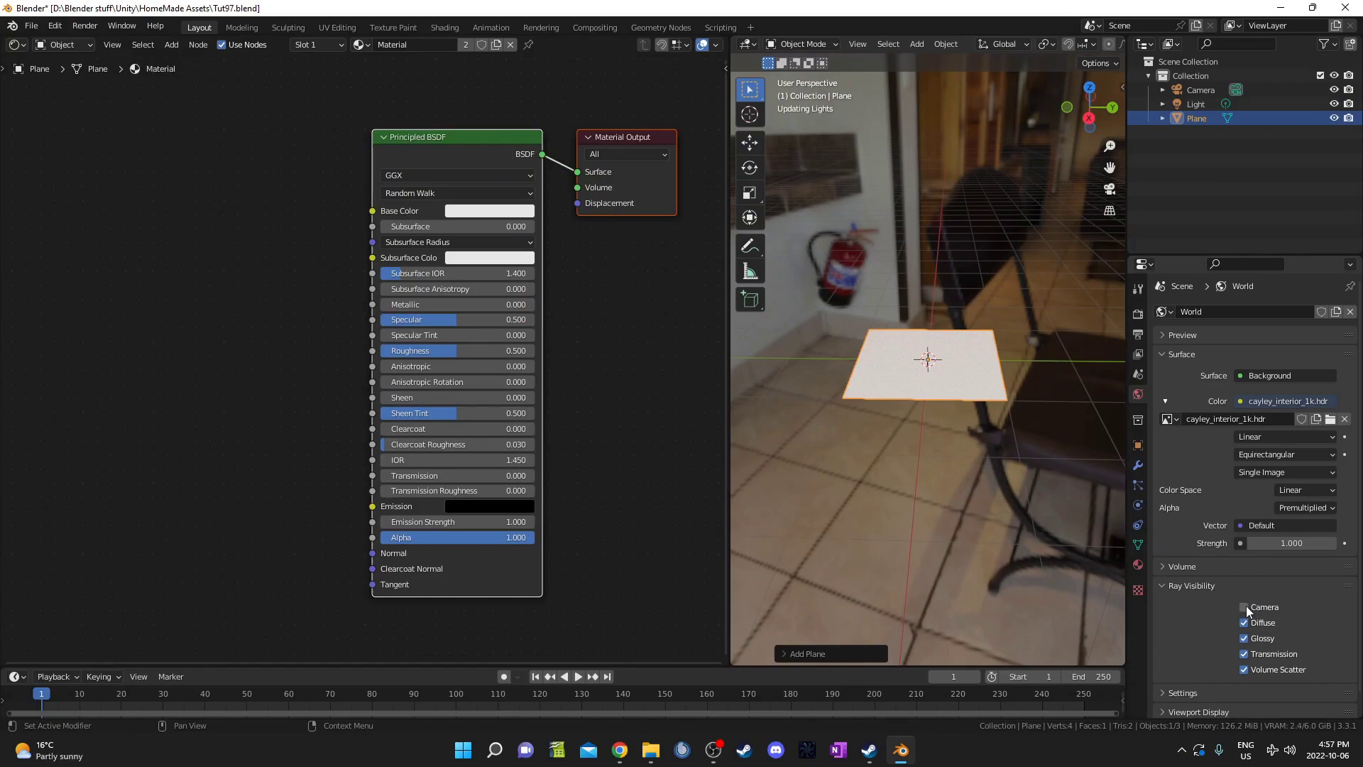
scroll(932, 374, up, 3)
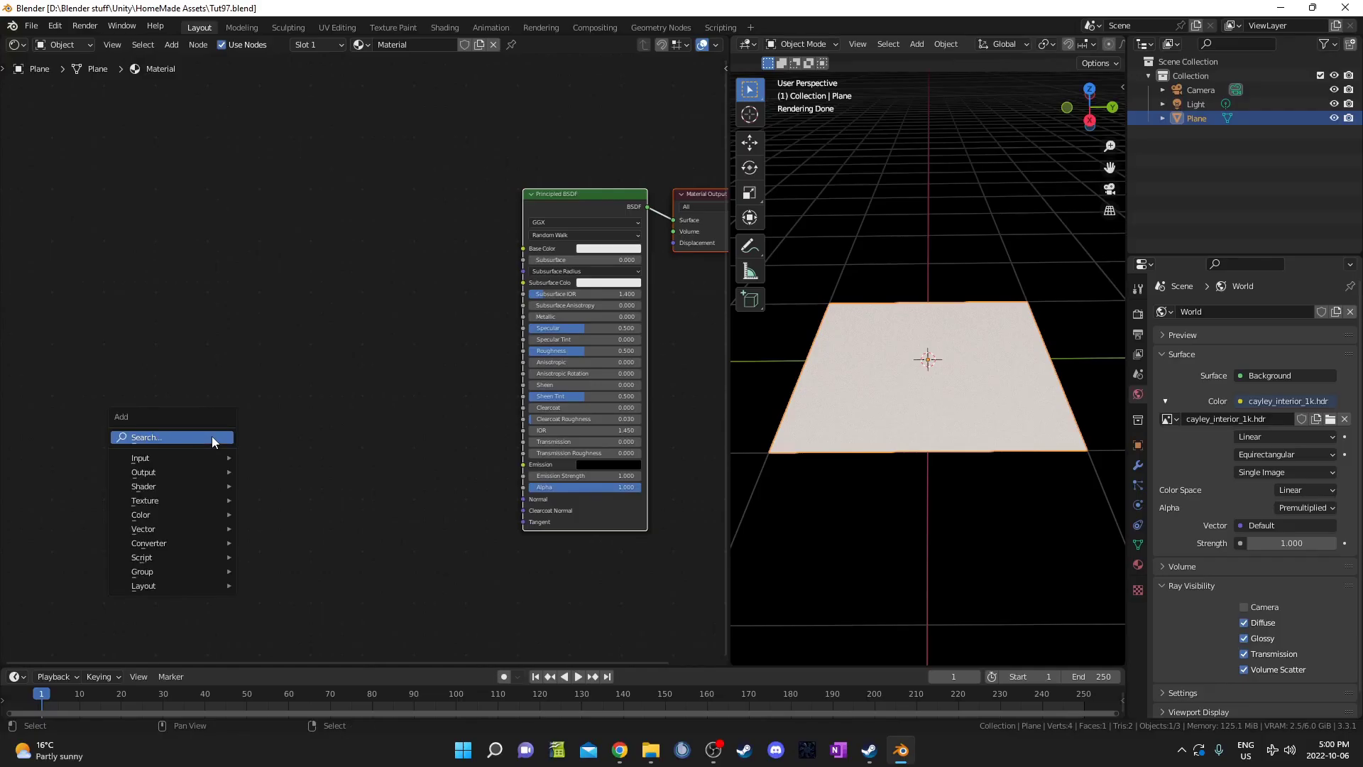
Add a Texture Coordinate node well to the left of the Principled BSDF node
click(211, 436)
text(tc)
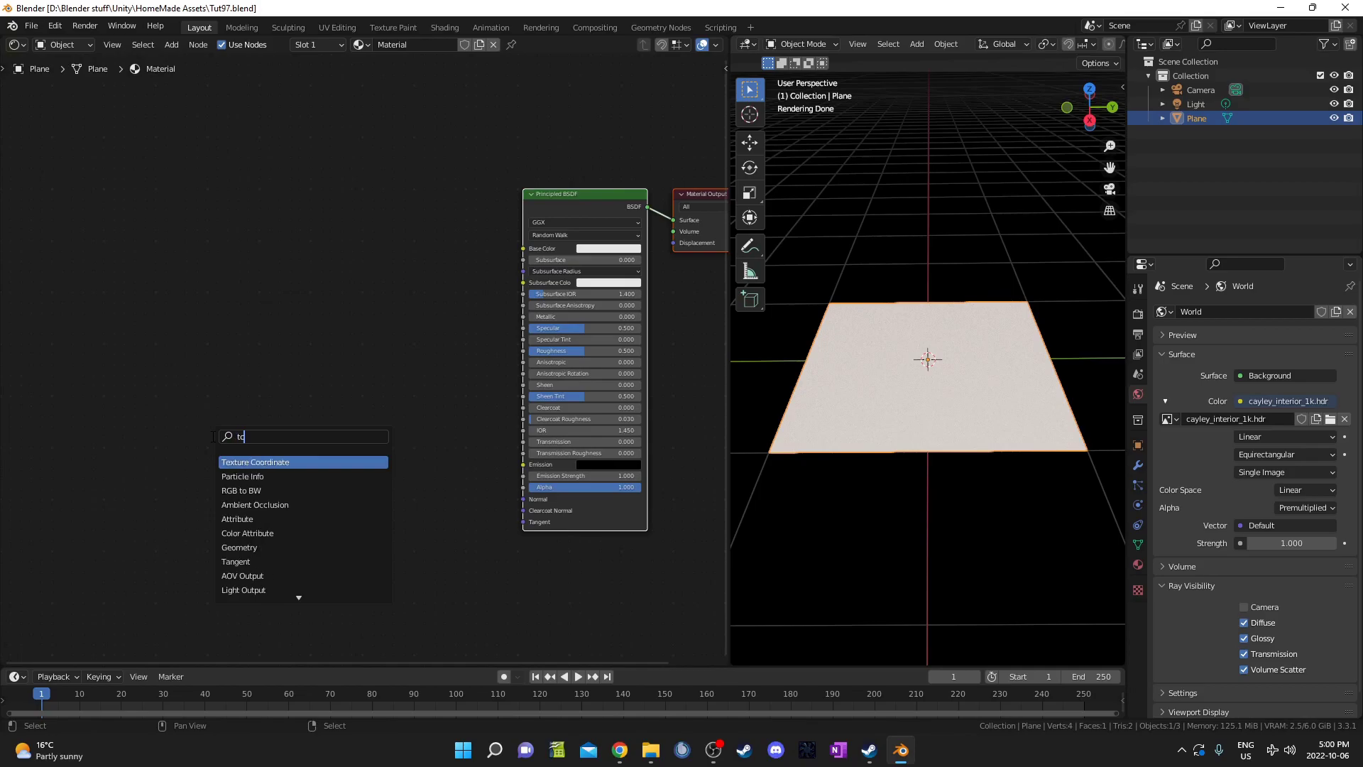
key(Return)
click(56, 290)
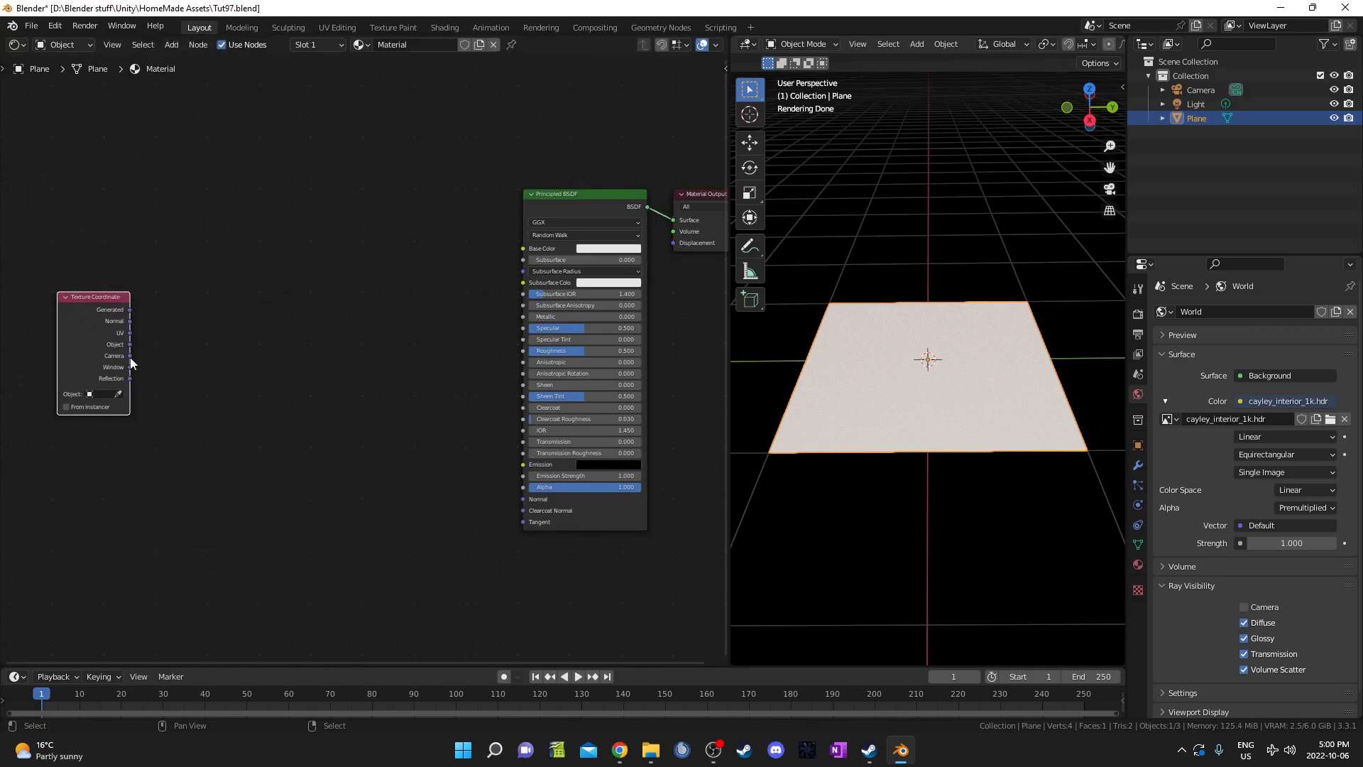
Preview the Texture Coordinate node's Generated, Normal, UV and Object outputs one after another on the plane
scroll(225, 385, up, 4)
middle_drag(202, 383, 366, 354)
ctrl+shift+click(208, 278)
ctrl+shift+click(208, 278)
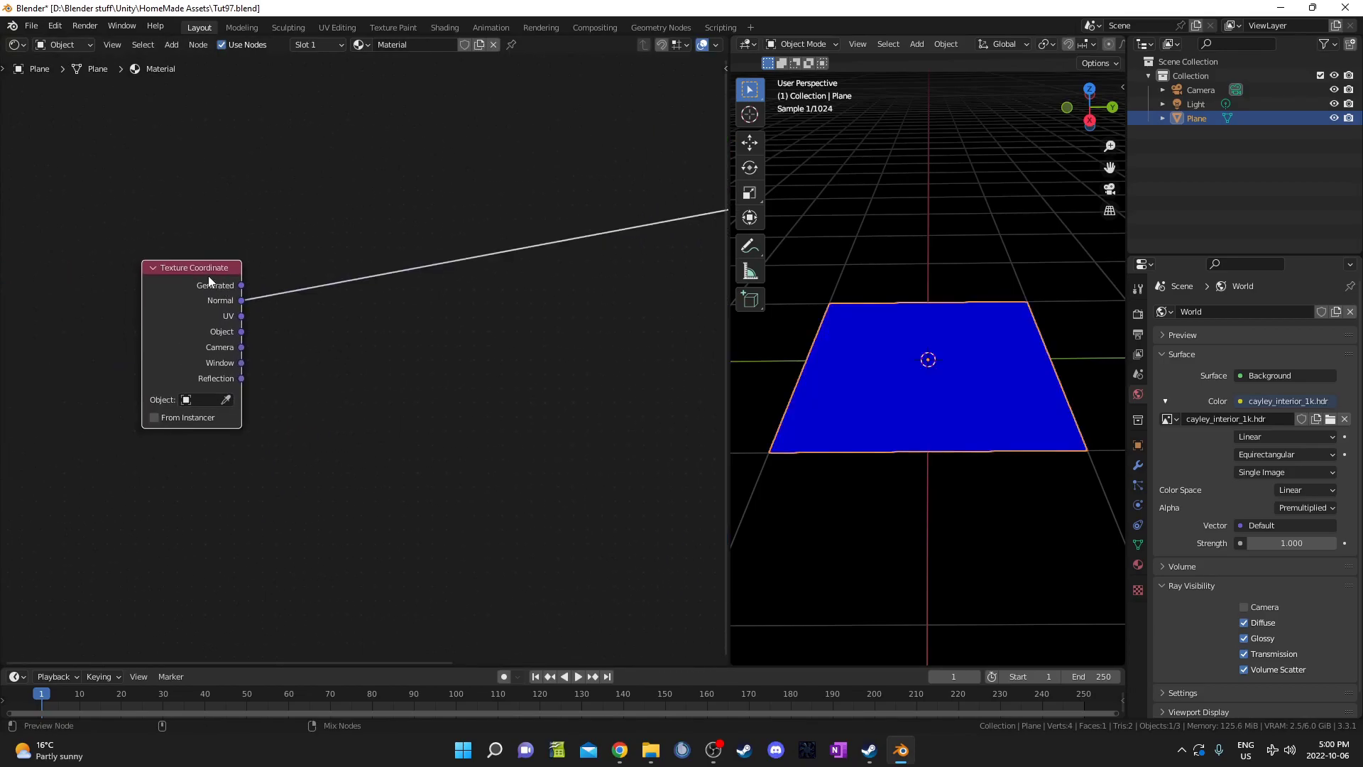
ctrl+shift+click(208, 278)
ctrl+shift+click(208, 278)
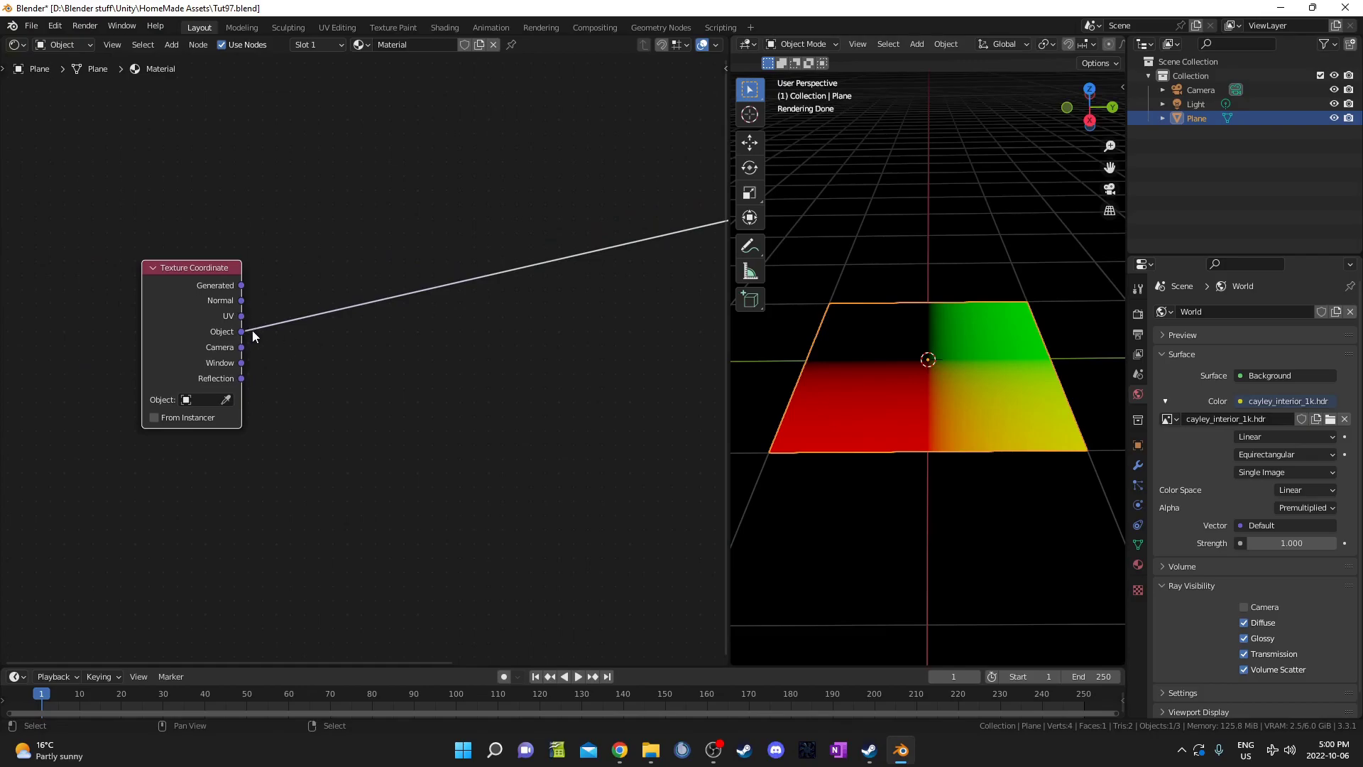
middle_drag(253, 350, 202, 443)
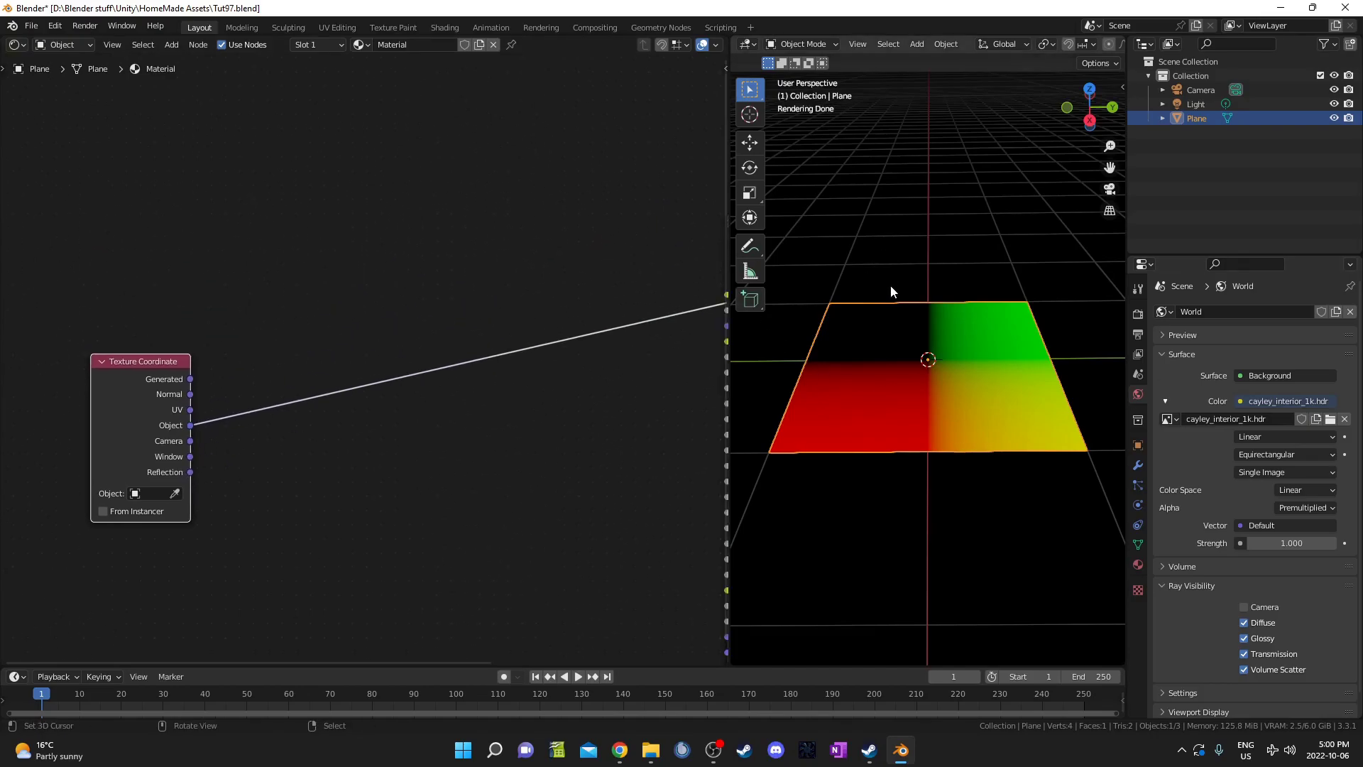
Connect the Texture Coordinate node's Generated output to the Principled BSDF's Base Color
ctrl+shift+click(157, 379)
ctrl+shift+click(157, 379)
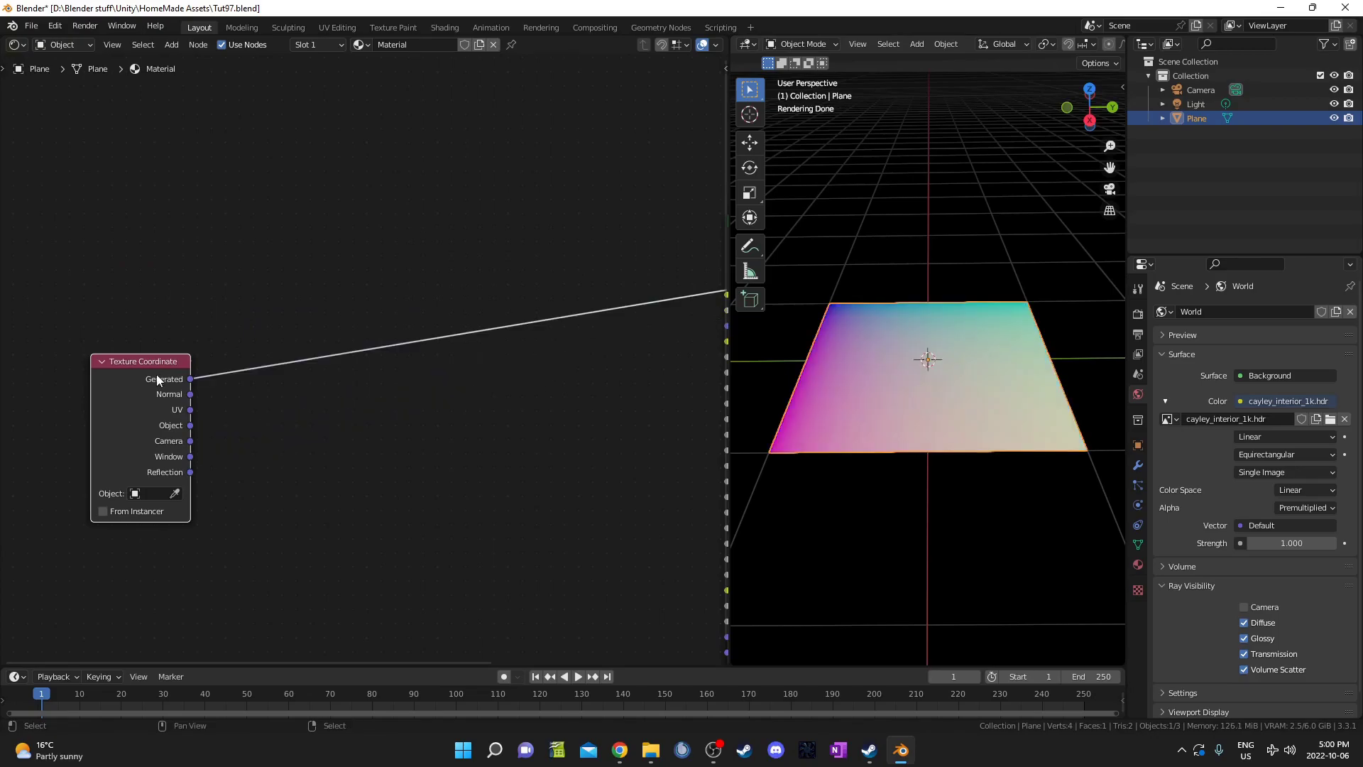
middle_drag(219, 447, 218, 437)
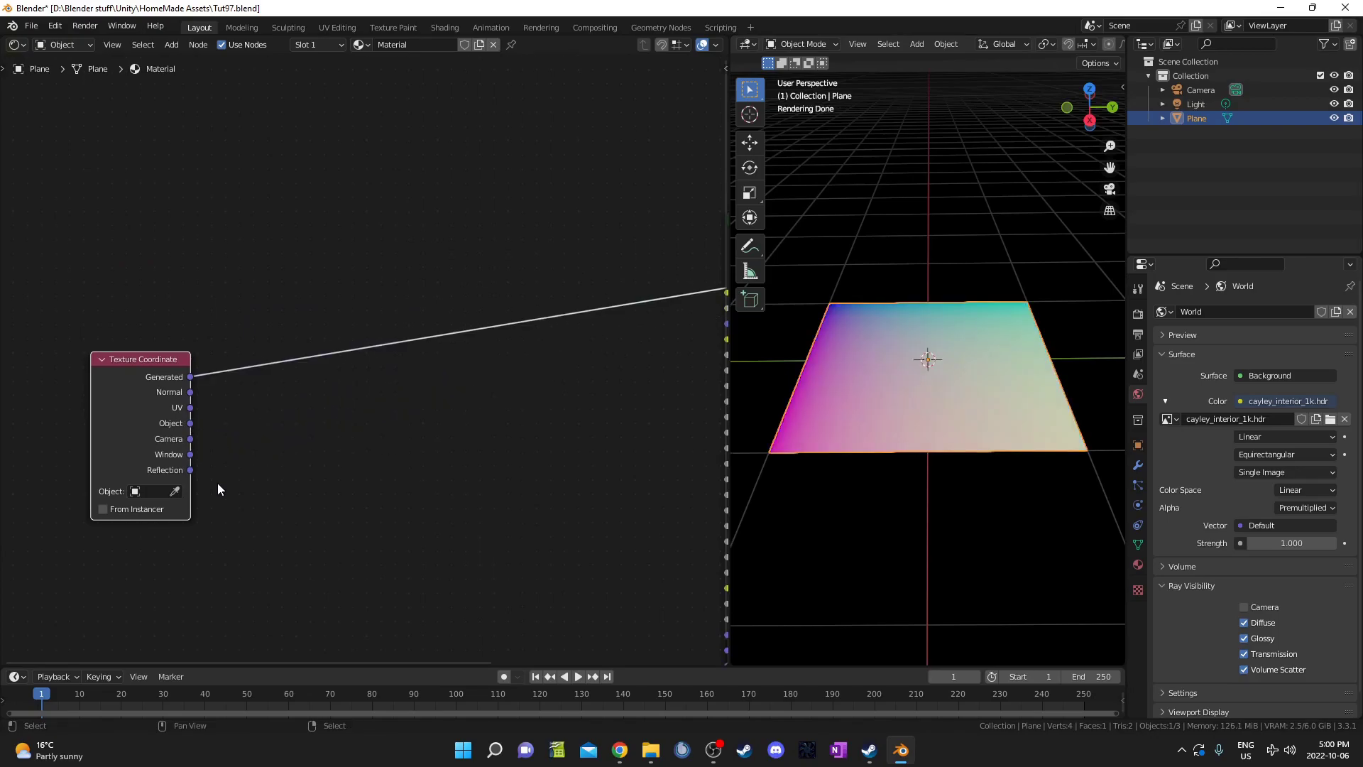
scroll(167, 398, down, 3)
scroll(426, 355, up, 1)
middle_drag(488, 345, 448, 372)
Look up the Node Wrangler add-on in the preferences to check that it is enabled, and close the preferences
click(55, 26)
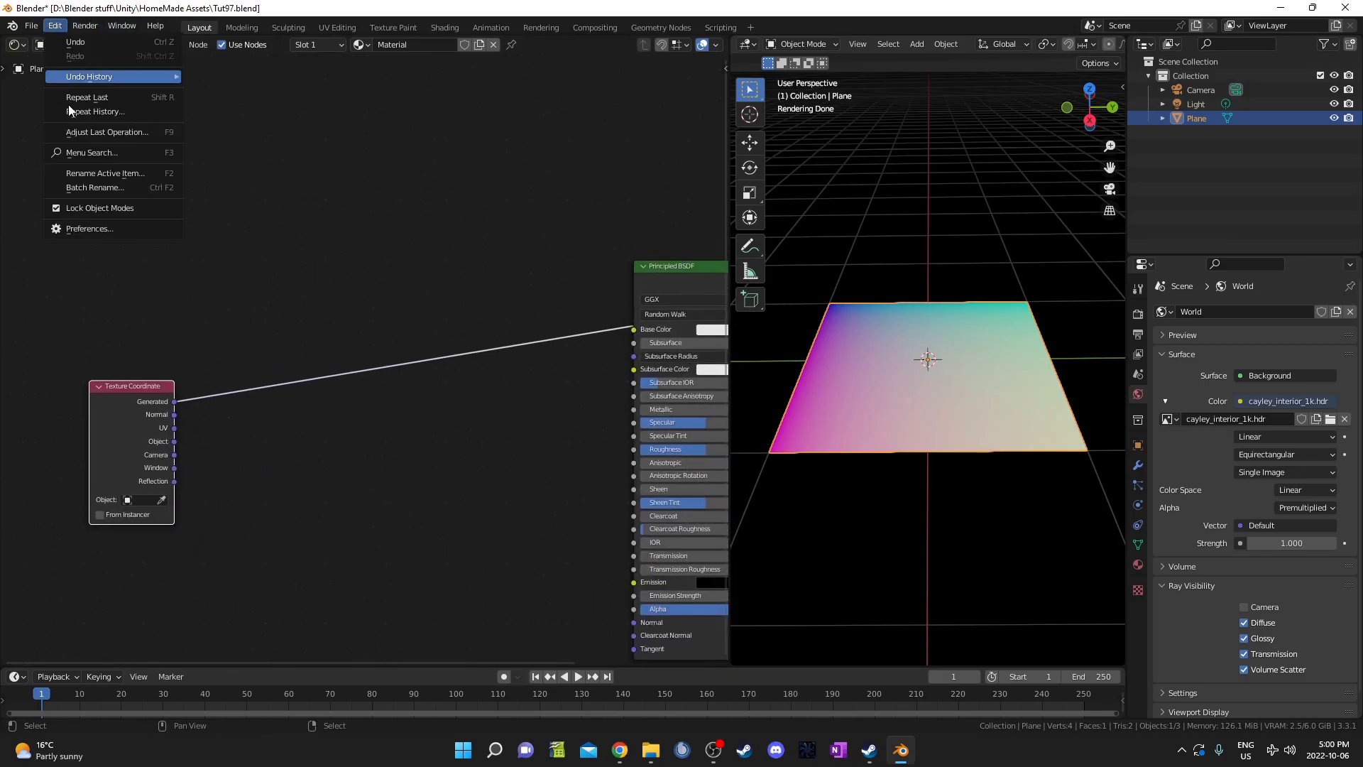
click(99, 230)
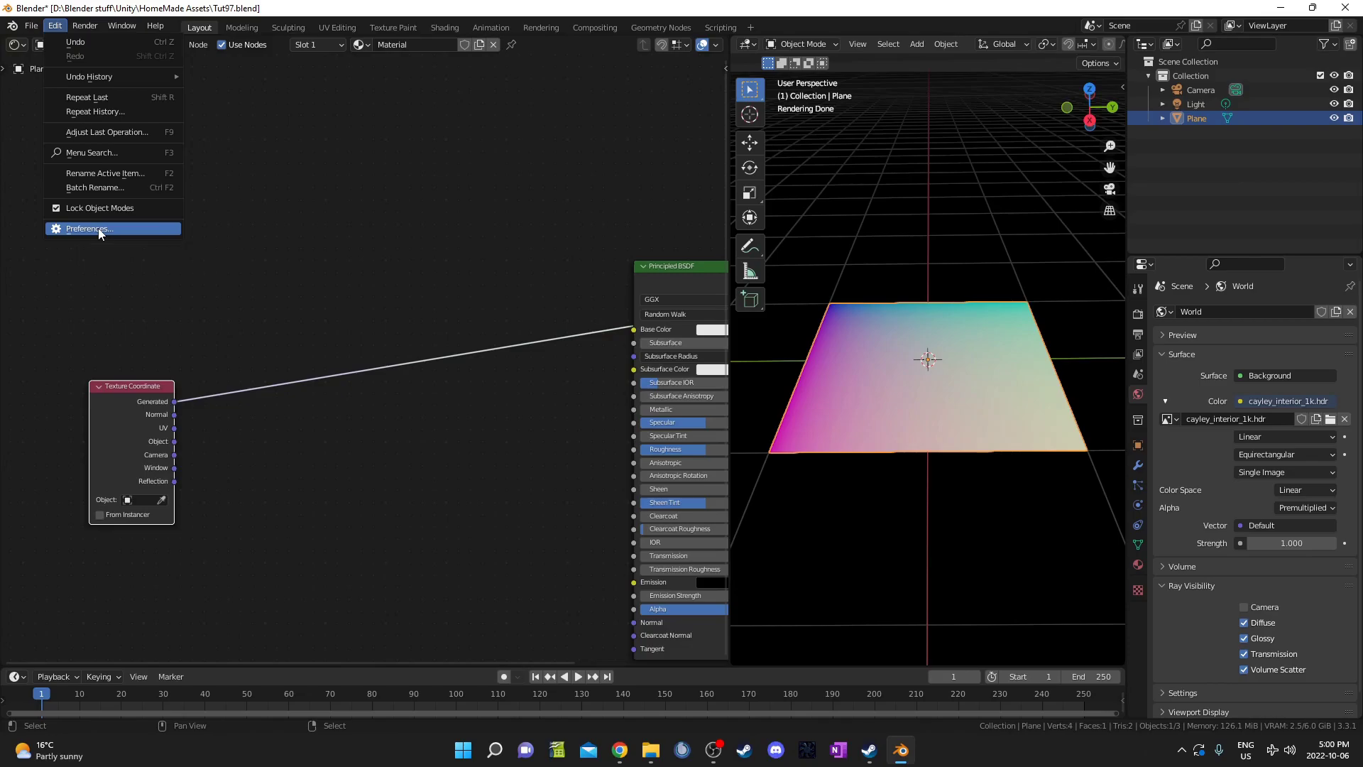
click(390, 72)
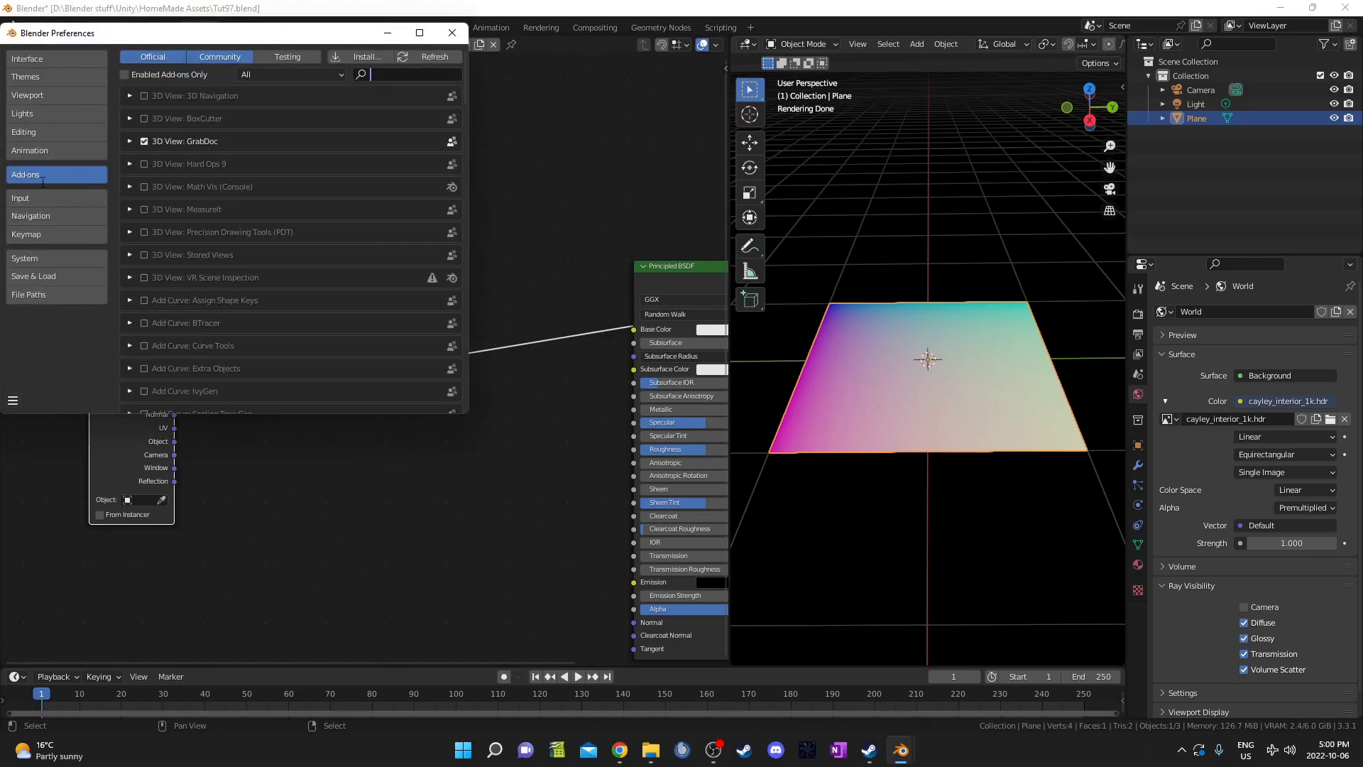
text(node wr)
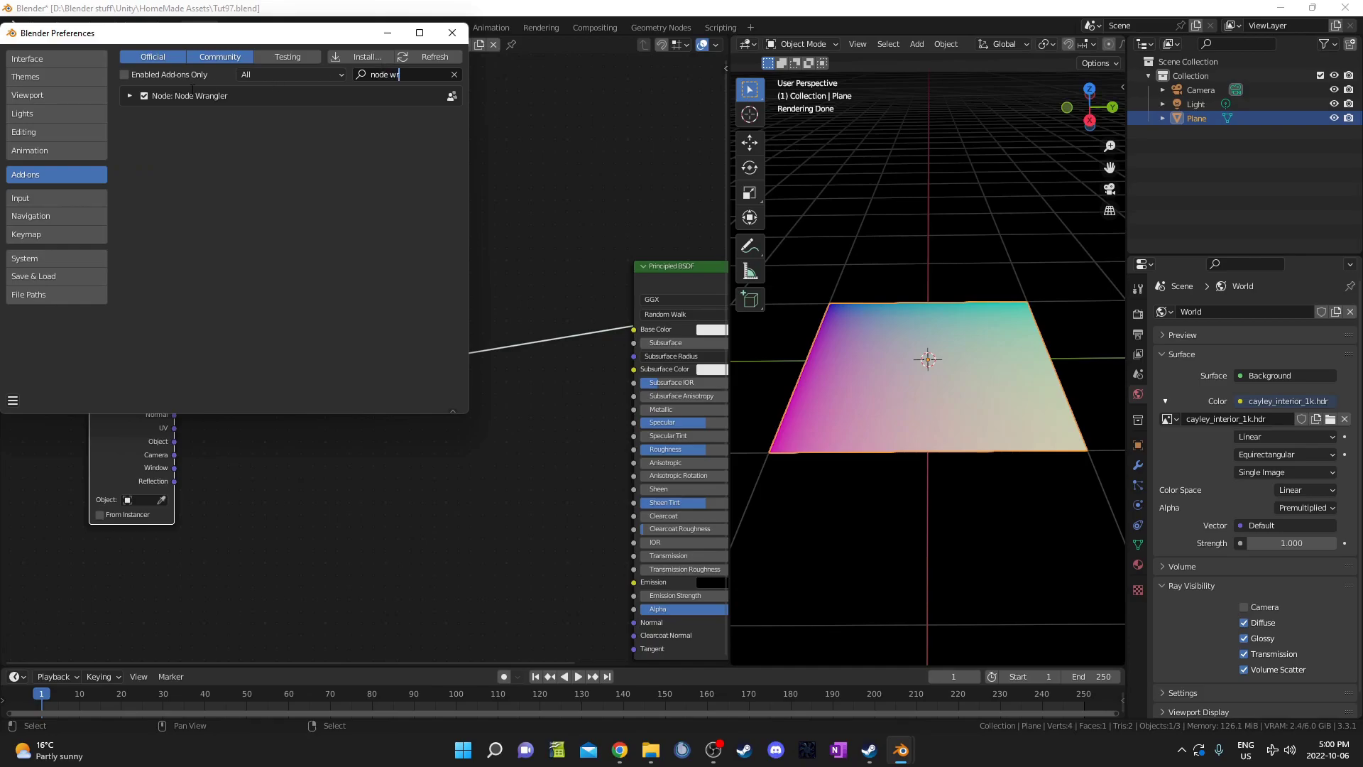
click(144, 96)
click(452, 33)
middle_drag(148, 421, 181, 385)
scroll(181, 384, up, 1)
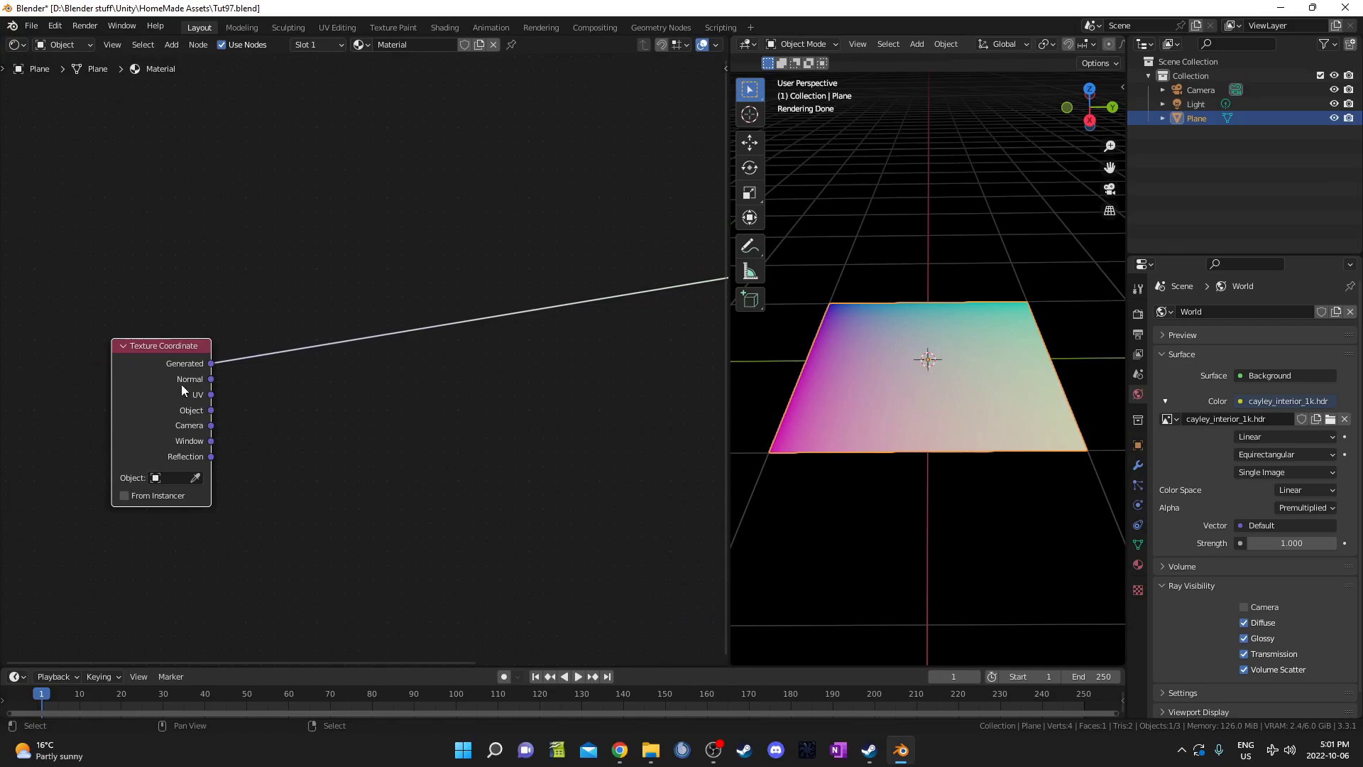
Preview the Texture Coordinate node's Object output on the plane and leave it connected
ctrl+shift+click(157, 353)
ctrl+shift+click(158, 354)
ctrl+shift+click(157, 354)
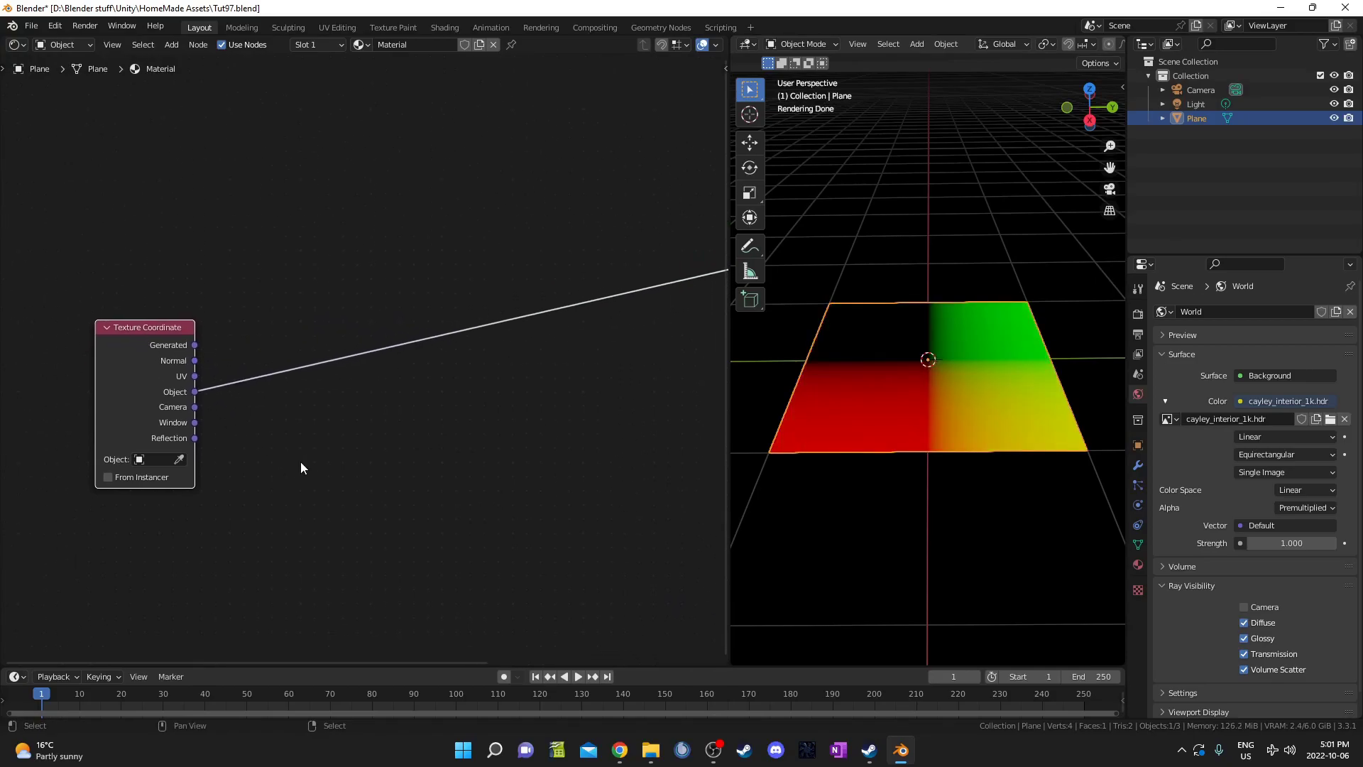
Insert a Separate XYZ node into the link leaving the Texture Coordinate node's Object output
key(shift+a)
click(365, 434)
text(sep)
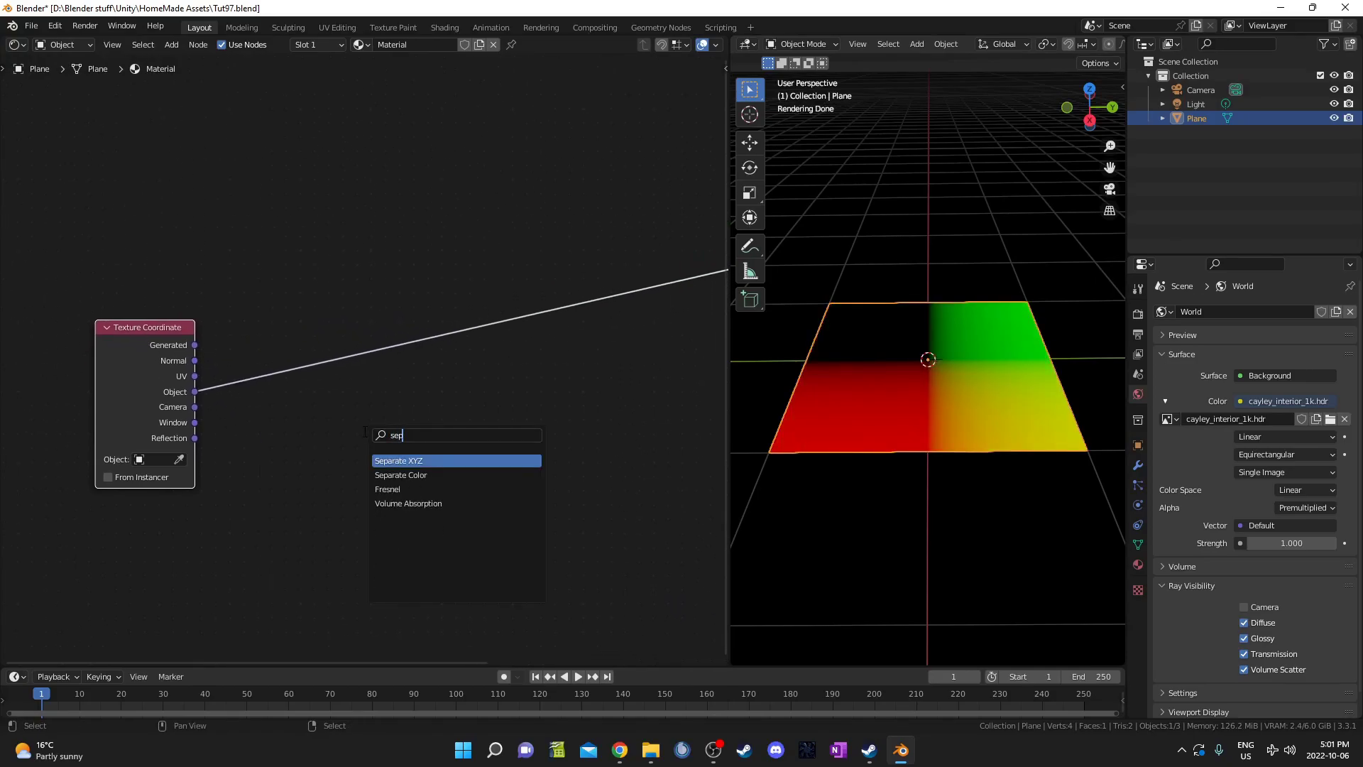
key(Return)
click(270, 318)
Insert a Math node into the link leaving the Separate XYZ node's X output, slightly above it
middle_drag(467, 455, 377, 510)
key(shift+a)
click(378, 508)
text(m)
key(Return)
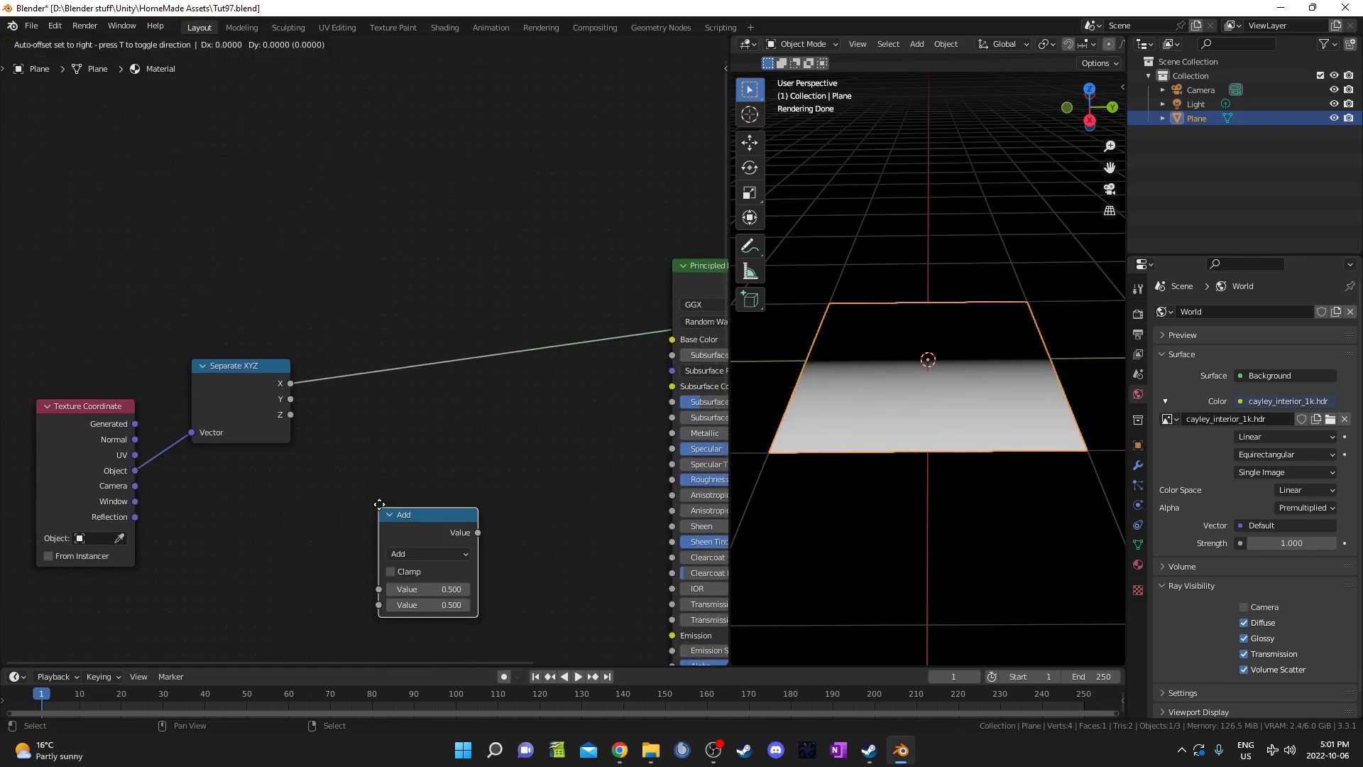
click(374, 237)
Switch the Math node's operation to Power and set its exponent to 2
click(382, 269)
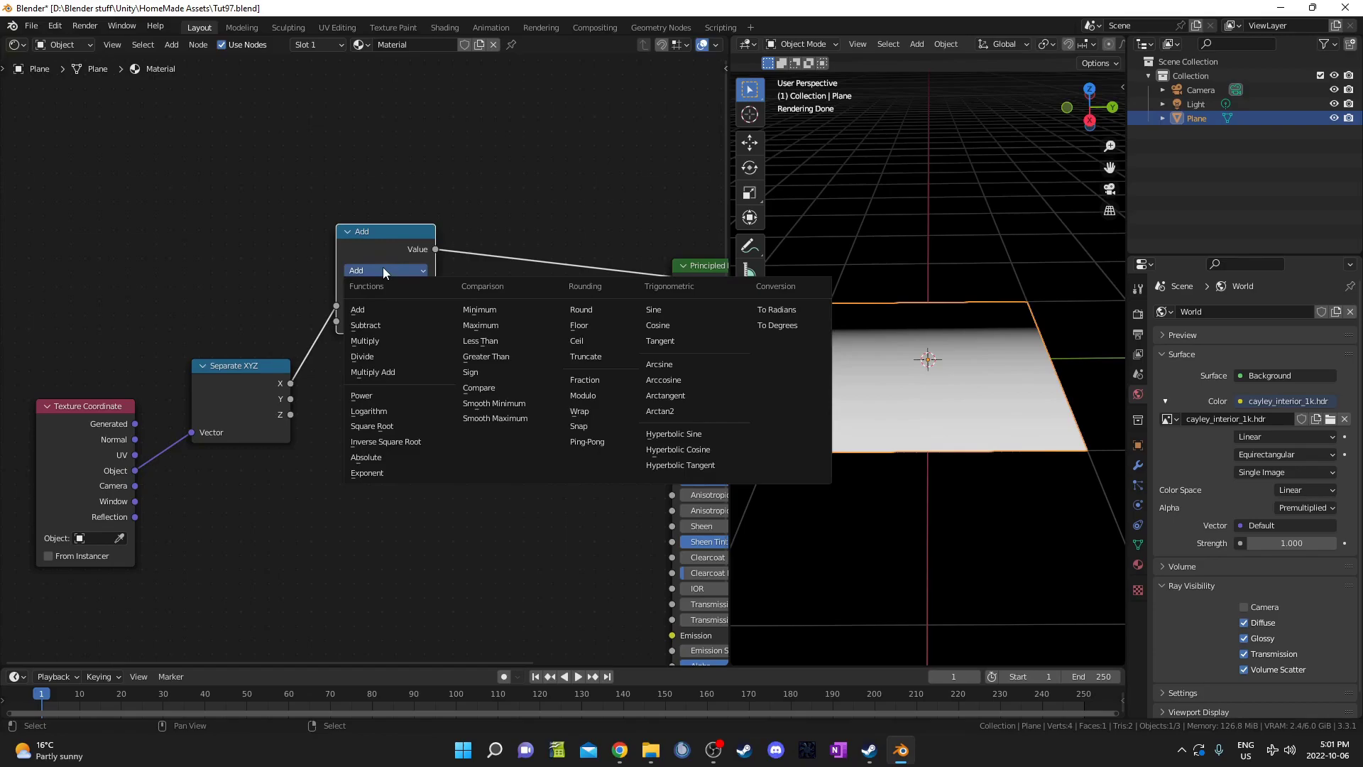
click(366, 371)
click(383, 320)
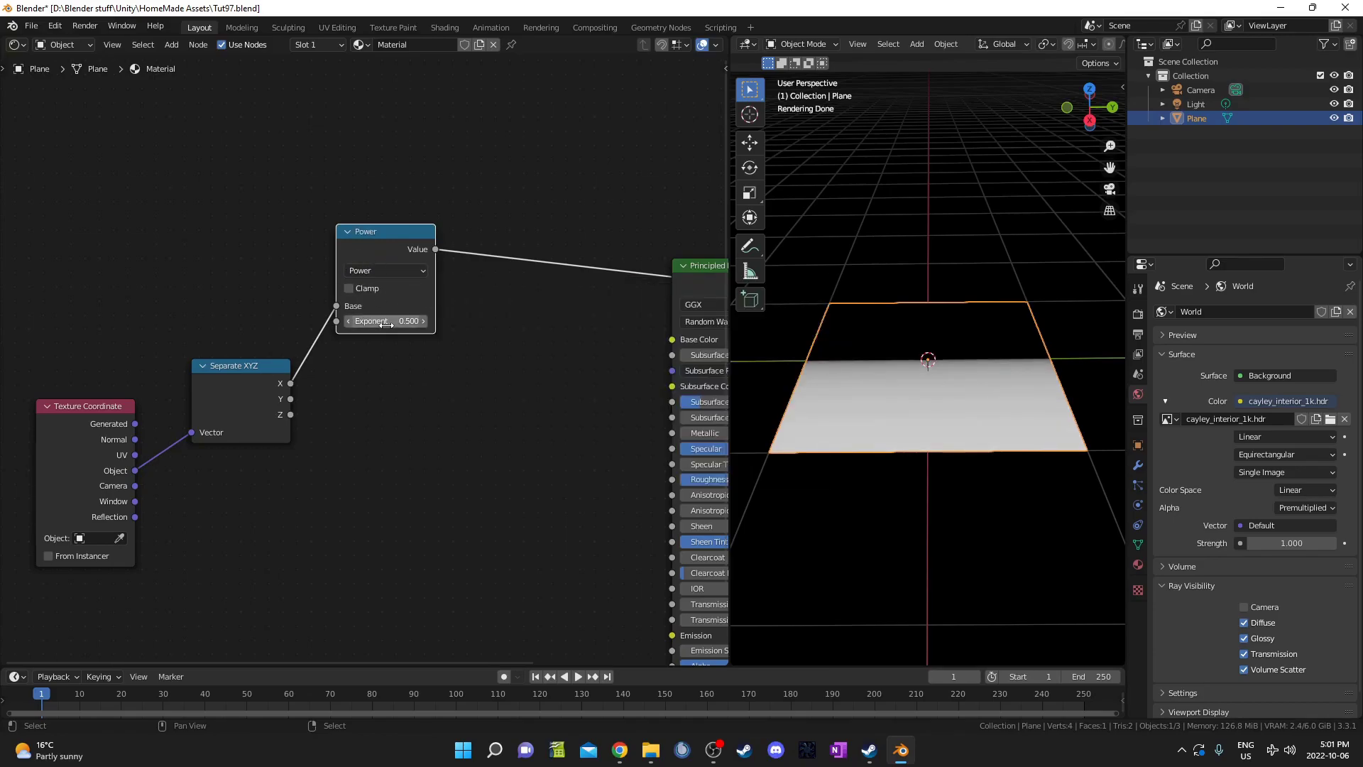
text(2)
key(Return)
Duplicate the Power node below the original and connect the Separate XYZ node's Y output to the copy's Base
mouse_move(381, 244)
mouse_down()
mouse_move(366, 225)
mouse_move(388, 215)
mouse_up()
key(shift+d)
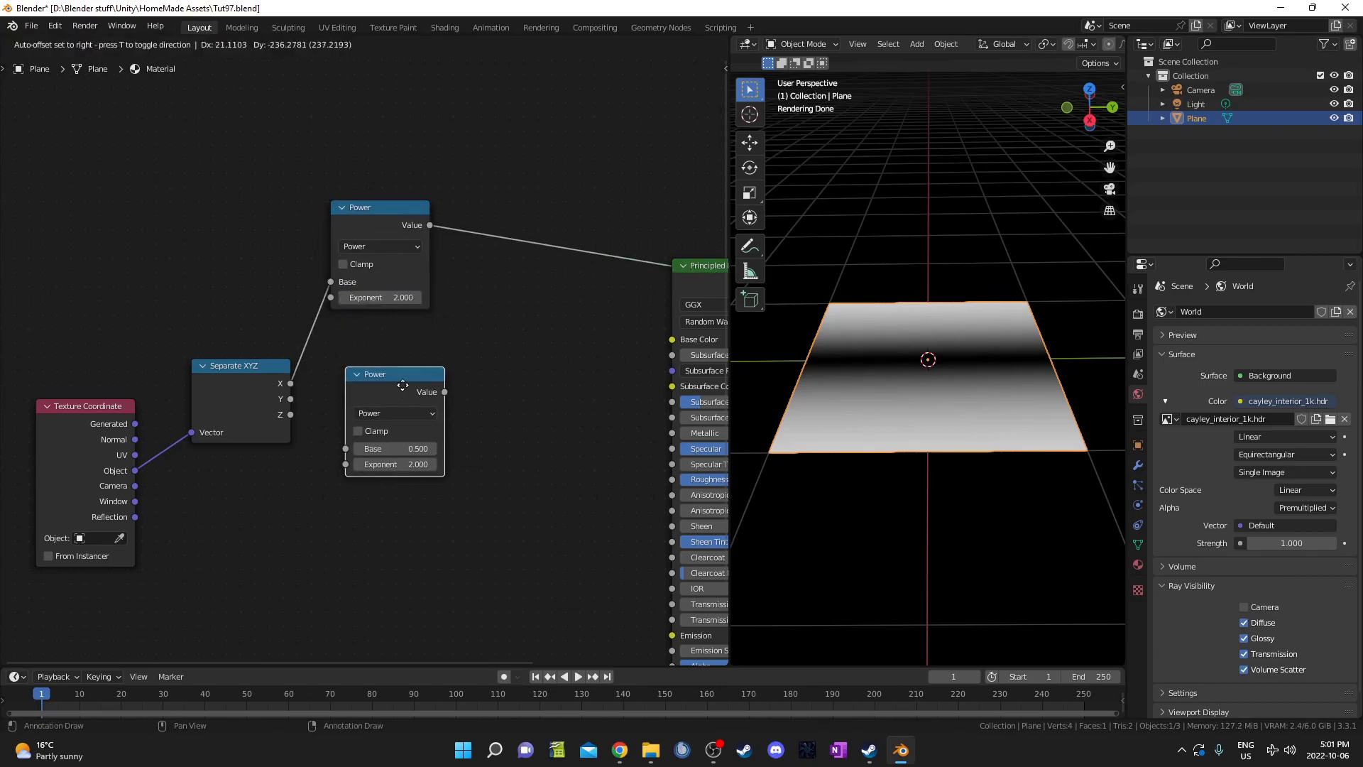
click(398, 399)
drag(292, 399, 340, 465)
middle_drag(347, 471, 228, 509)
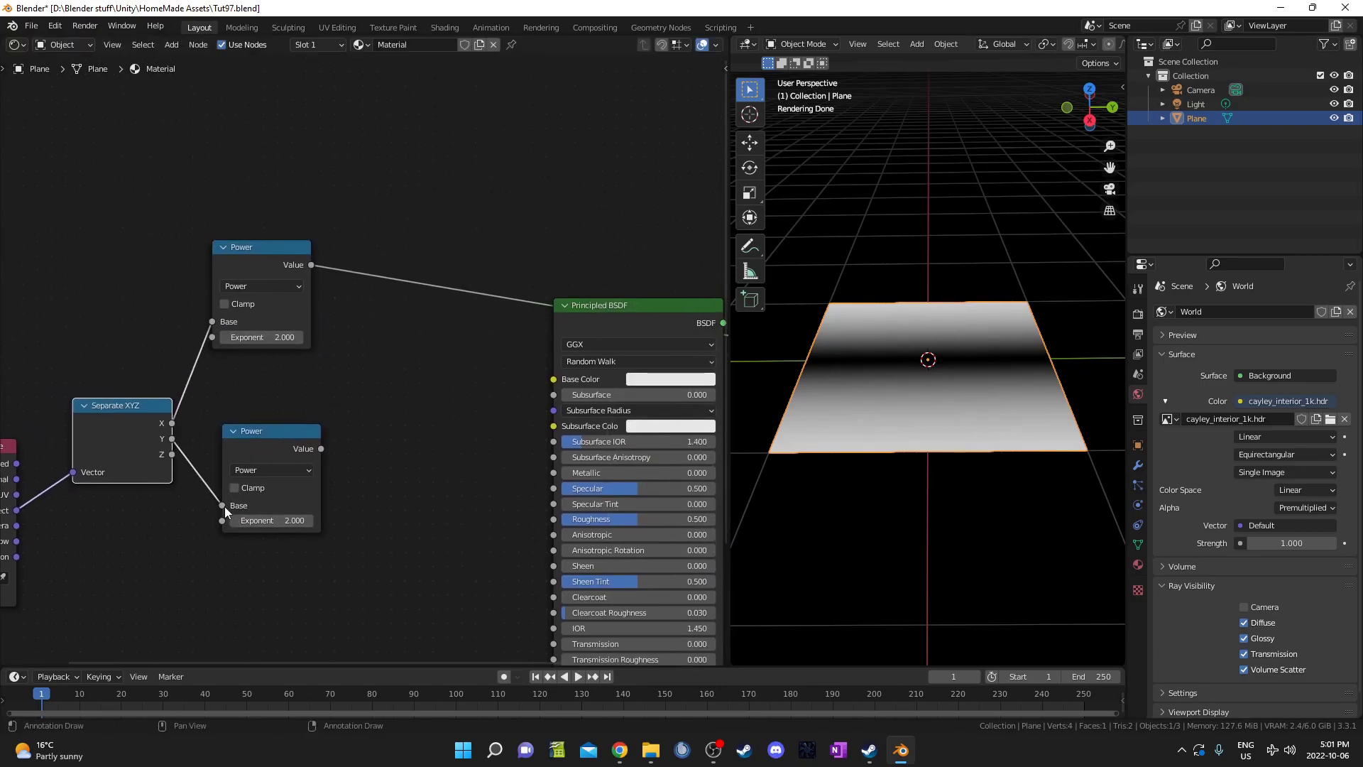
Insert a copy of the upper Power node after it as an Add node, and connect the lower Power node to its second value
middle_drag(224, 523, 174, 568)
drag(202, 288, 210, 310)
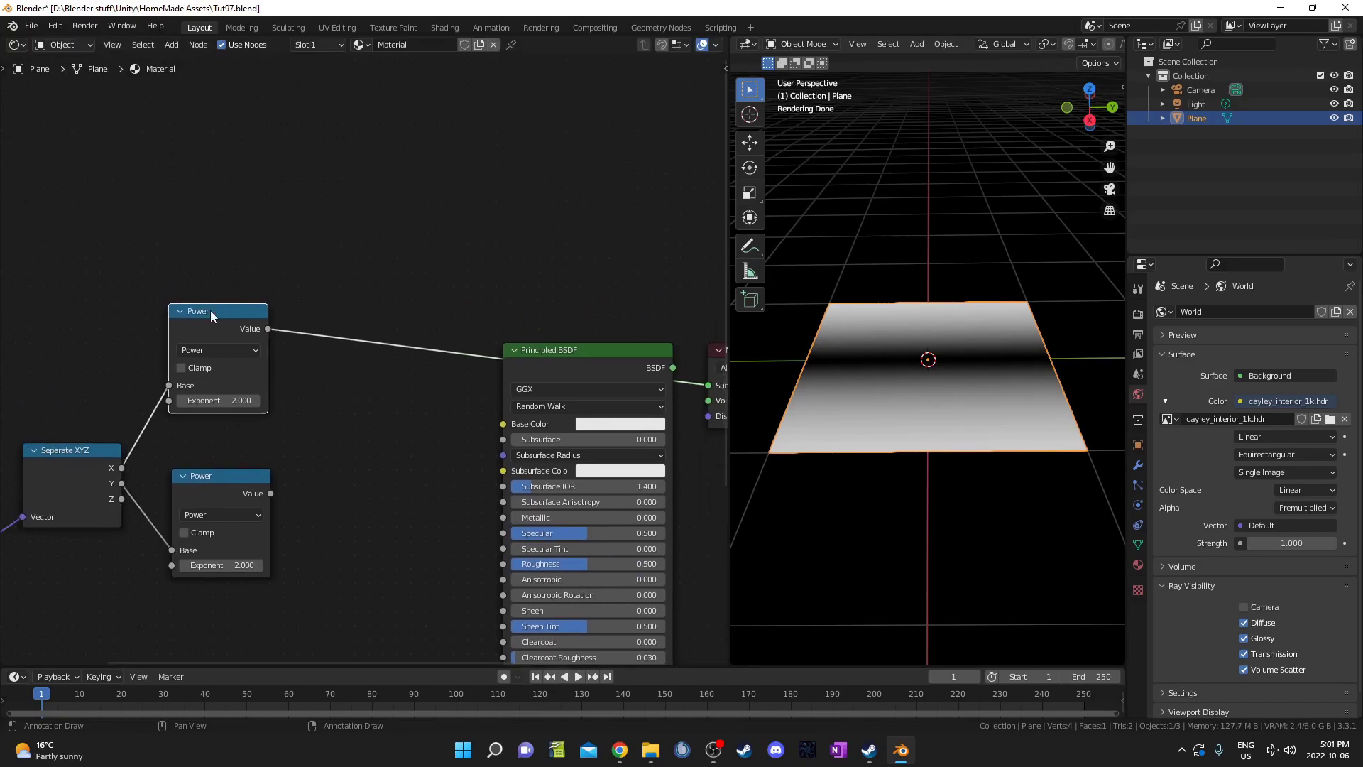
key(shift+d)
click(380, 314)
click(376, 357)
key(a)
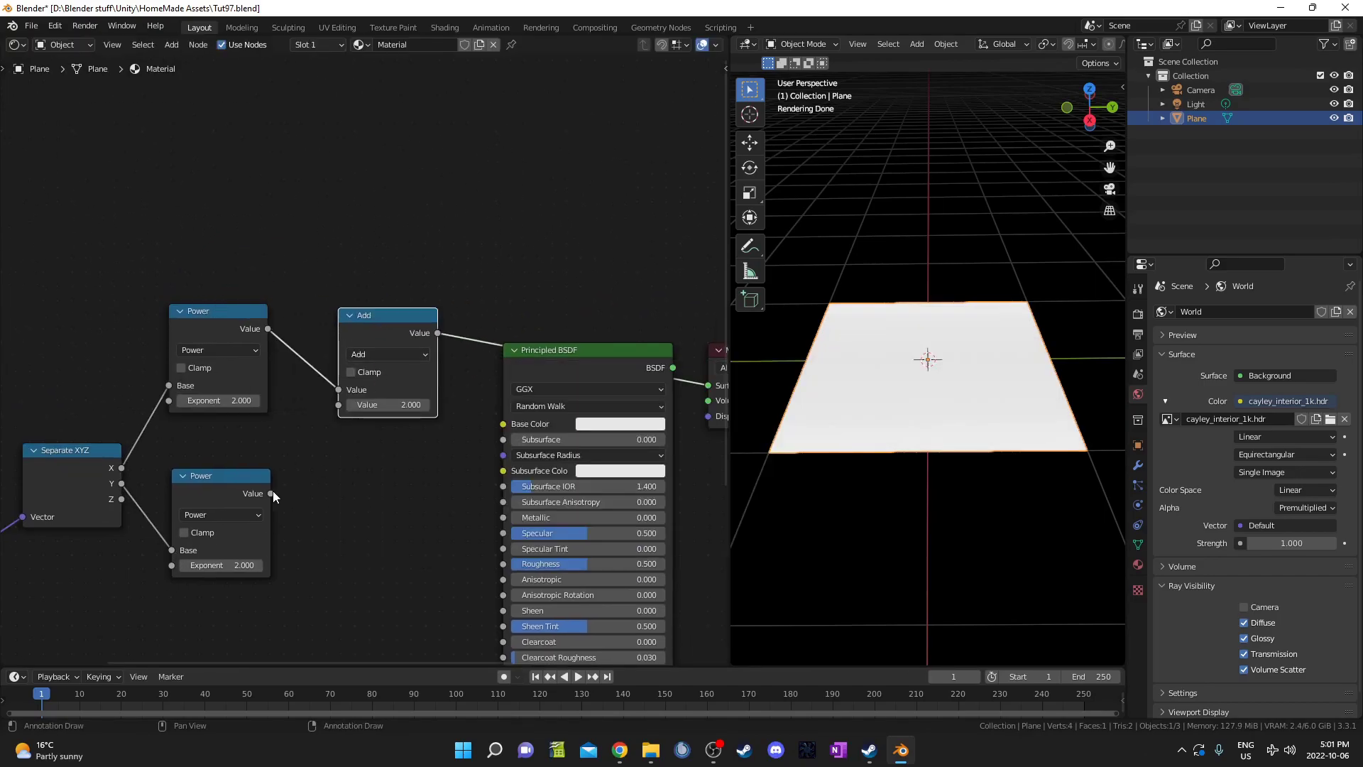
drag(271, 493, 381, 402)
drag(216, 492, 211, 474)
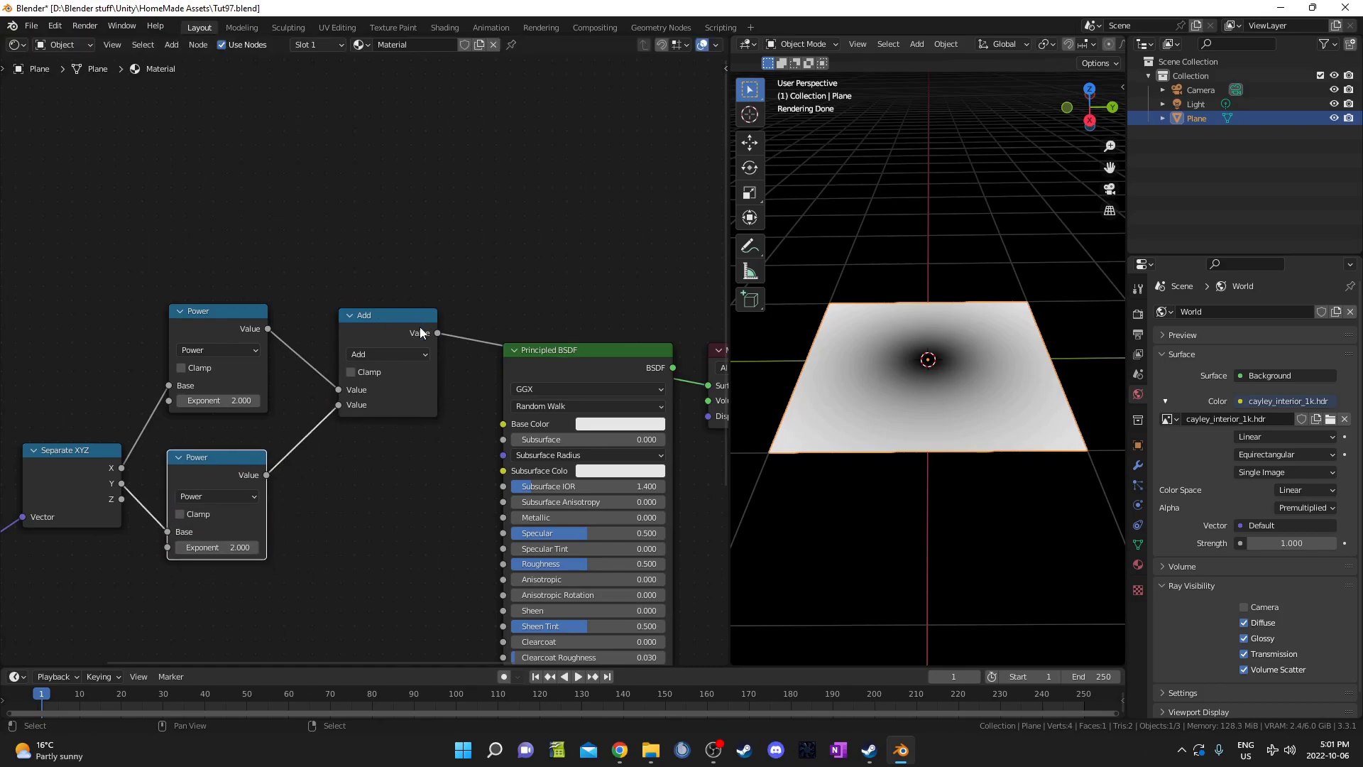
Move the Principled BSDF below the node chain and lower the Add node in front of the Material Output
scroll(250, 503, down, 1)
middle_drag(250, 504, 193, 364)
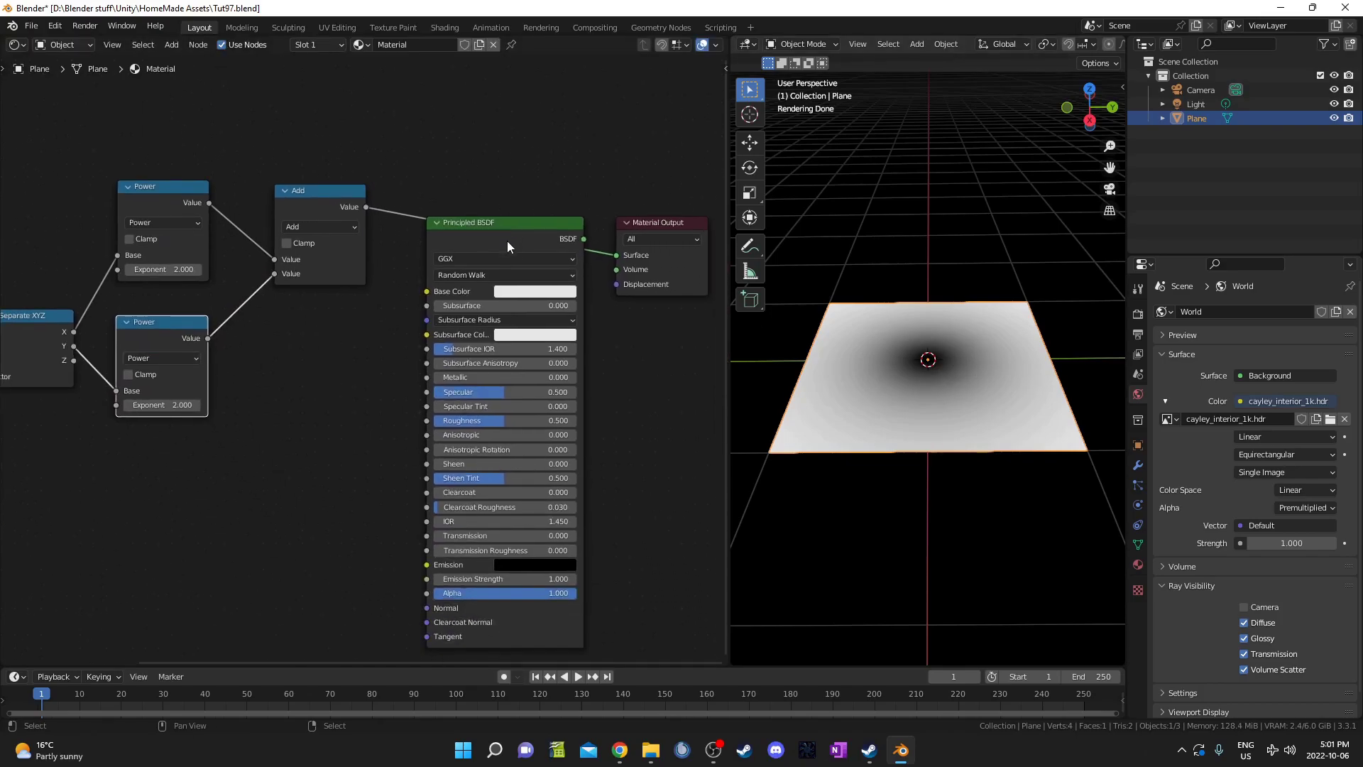
drag(507, 240, 573, 390)
middle_drag(319, 188, 390, 246)
drag(386, 247, 361, 304)
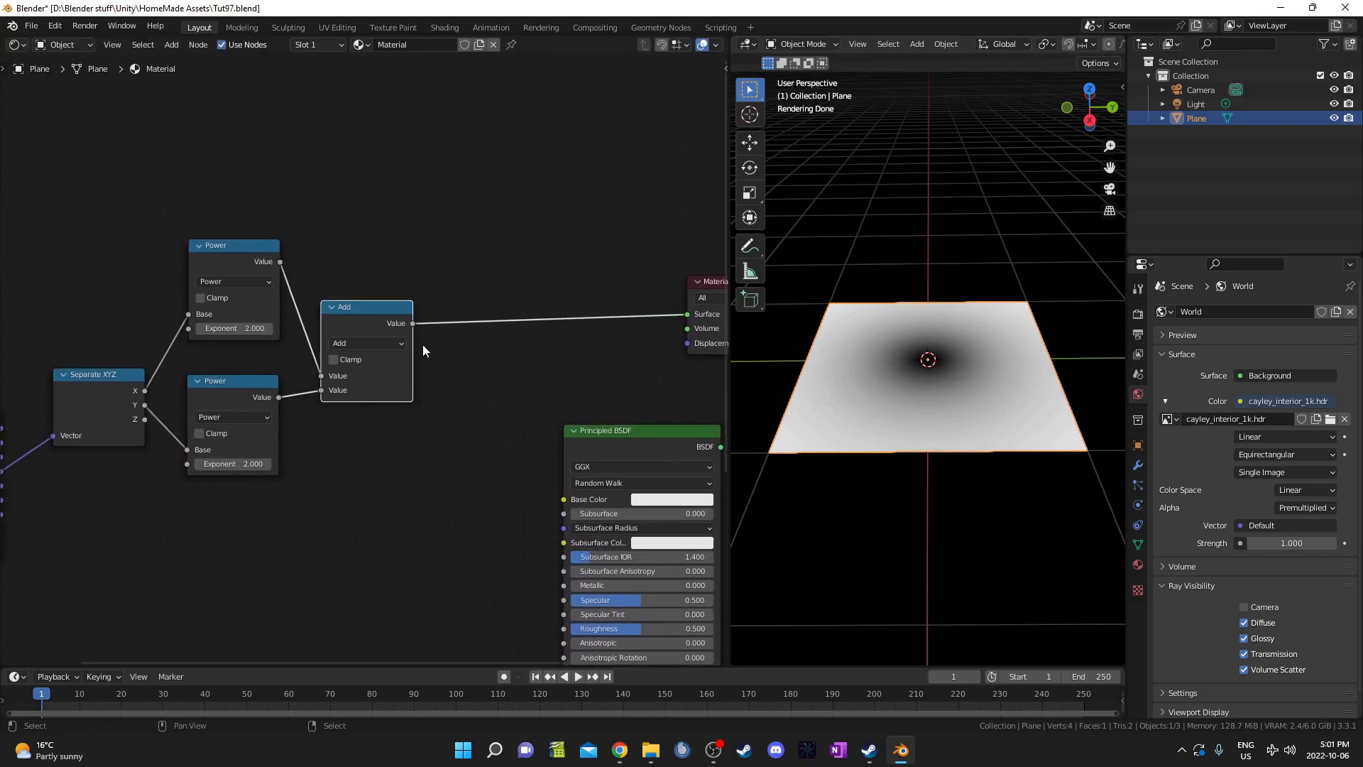
Shift both Power nodes and the Add node to the right to make room after the Separate XYZ node
middle_drag(343, 370, 492, 337)
scroll(489, 333, up, 7)
scroll(390, 387, down, 4)
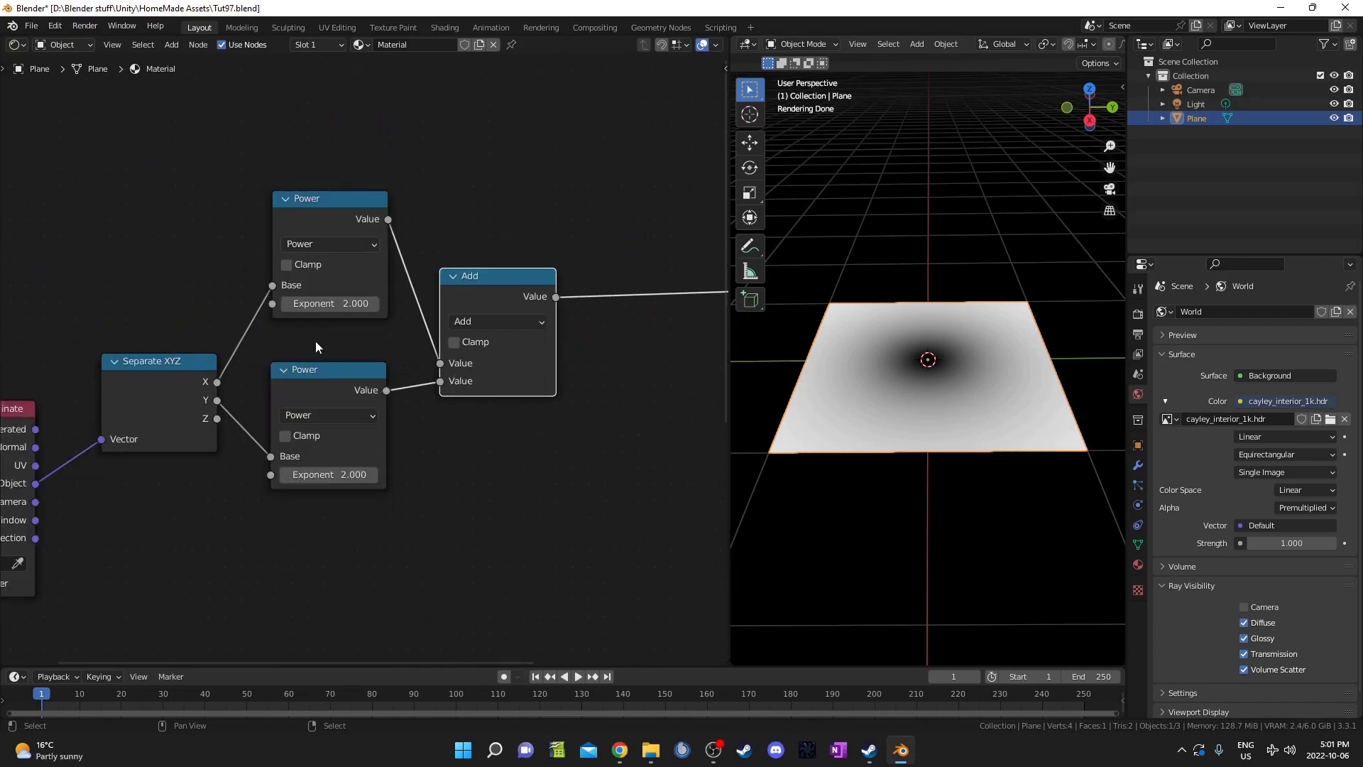
scroll(316, 346, down, 2)
drag(326, 216, 427, 458)
drag(457, 302, 591, 310)
Insert a copy of the Add node between the Separate XYZ X output and the upper Power node, as Multiply with value 2.4
click(342, 276)
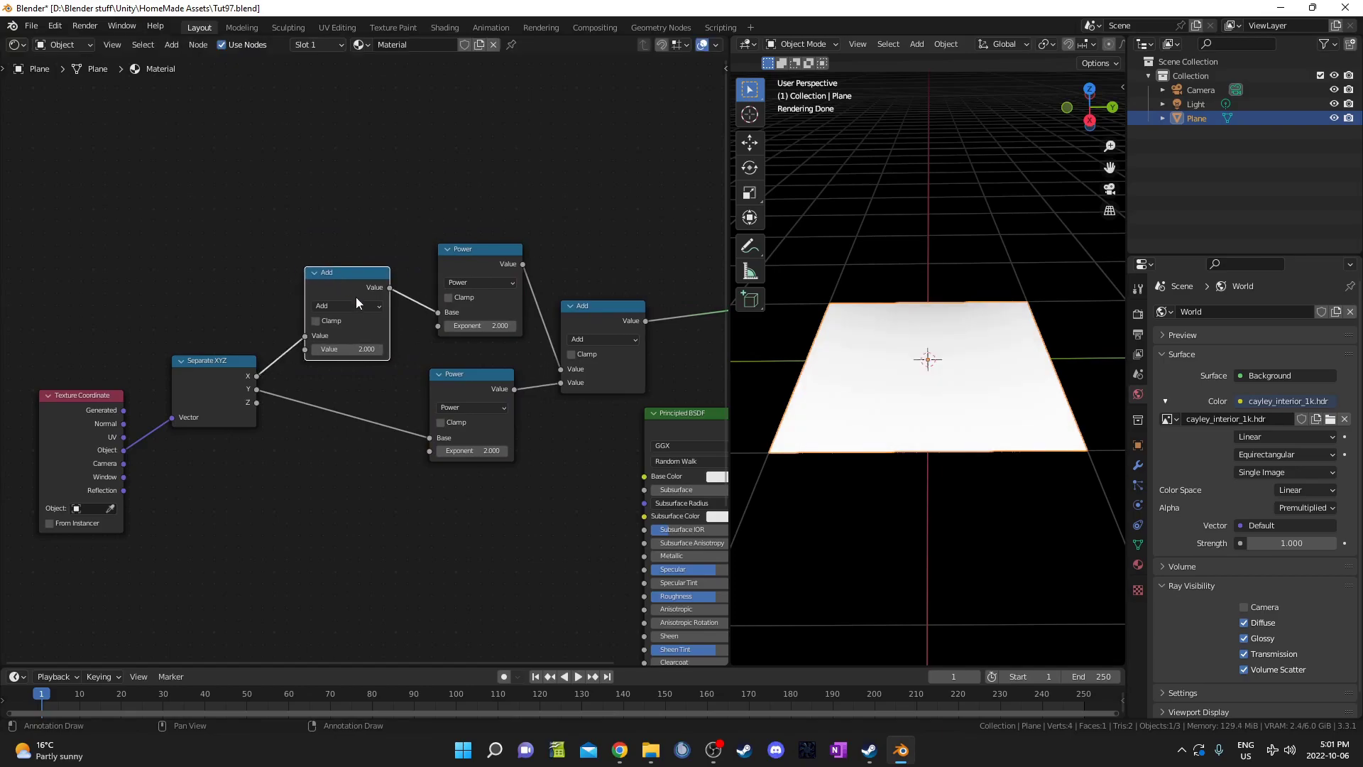
click(352, 304)
click(328, 365)
scroll(318, 412, up, 3)
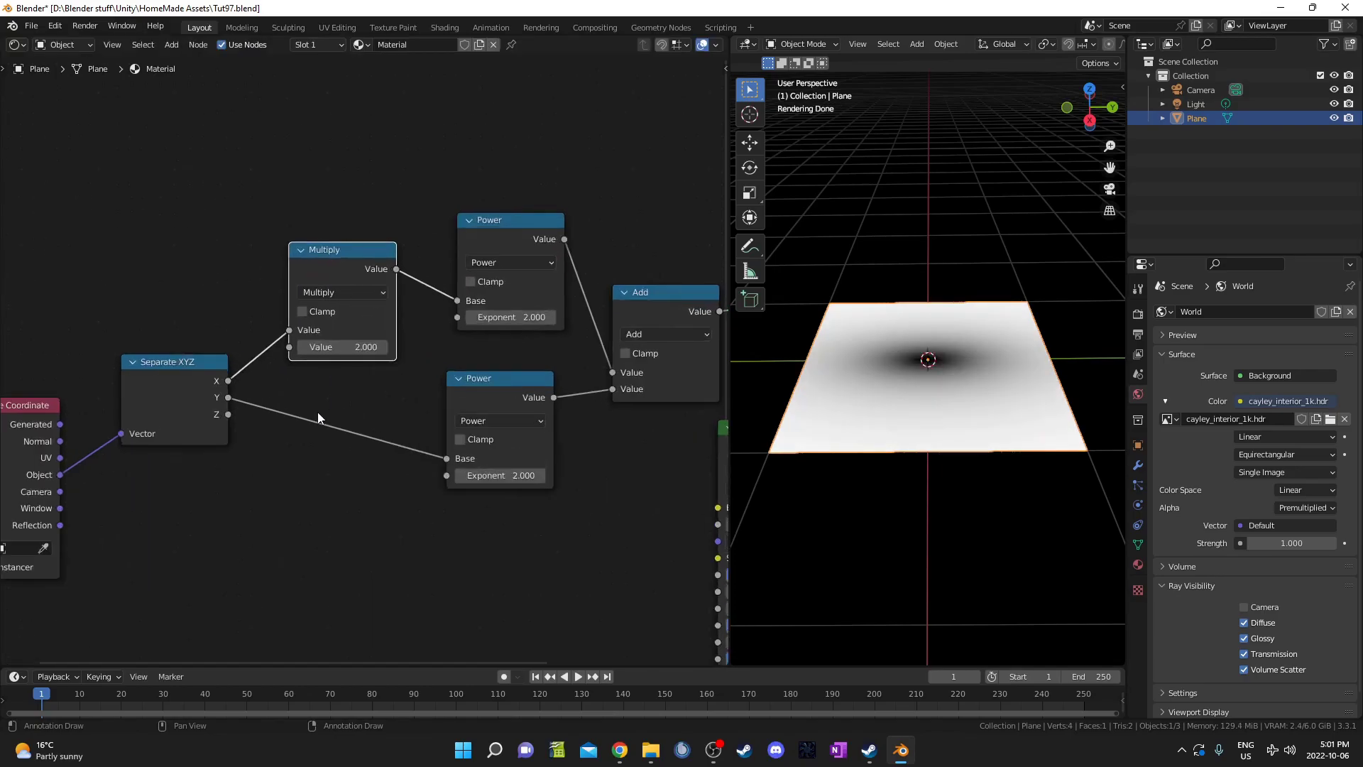
click(346, 346)
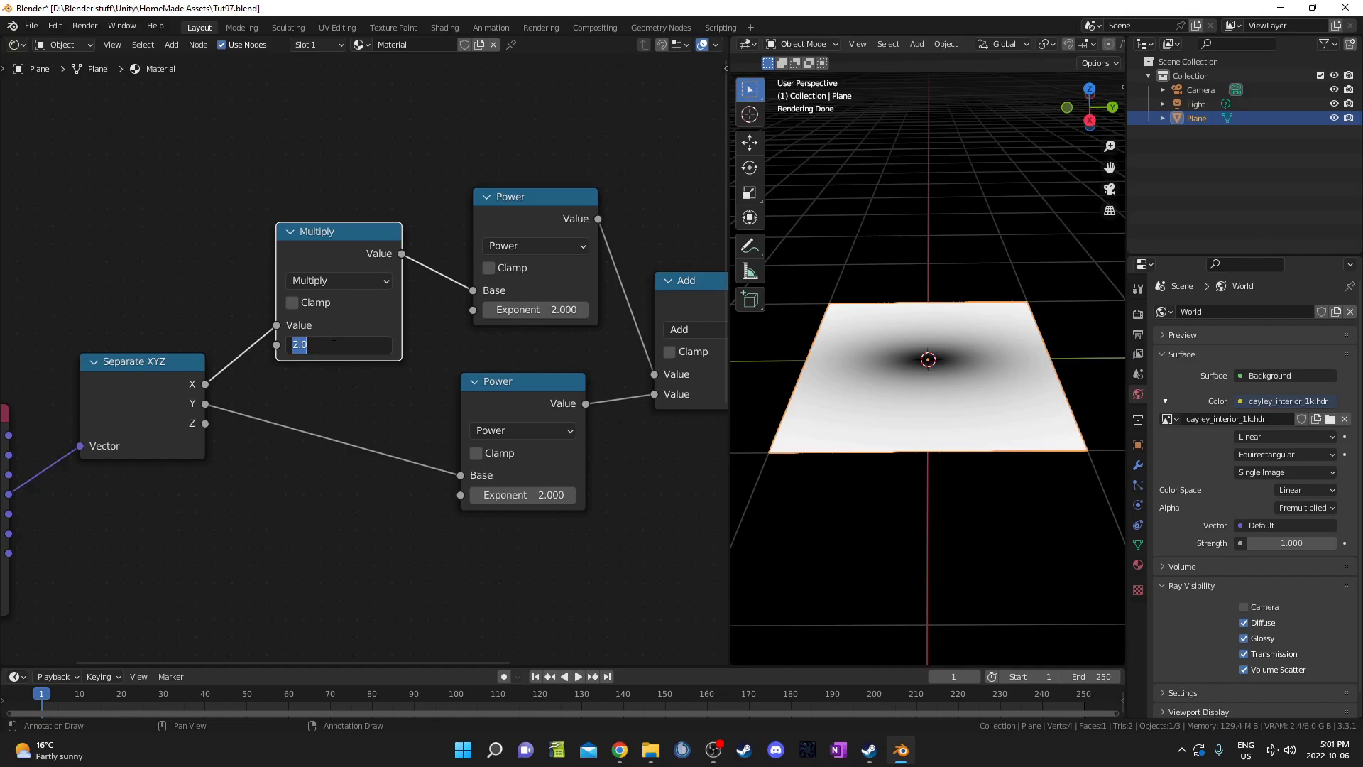
text(2.4)
key(Return)
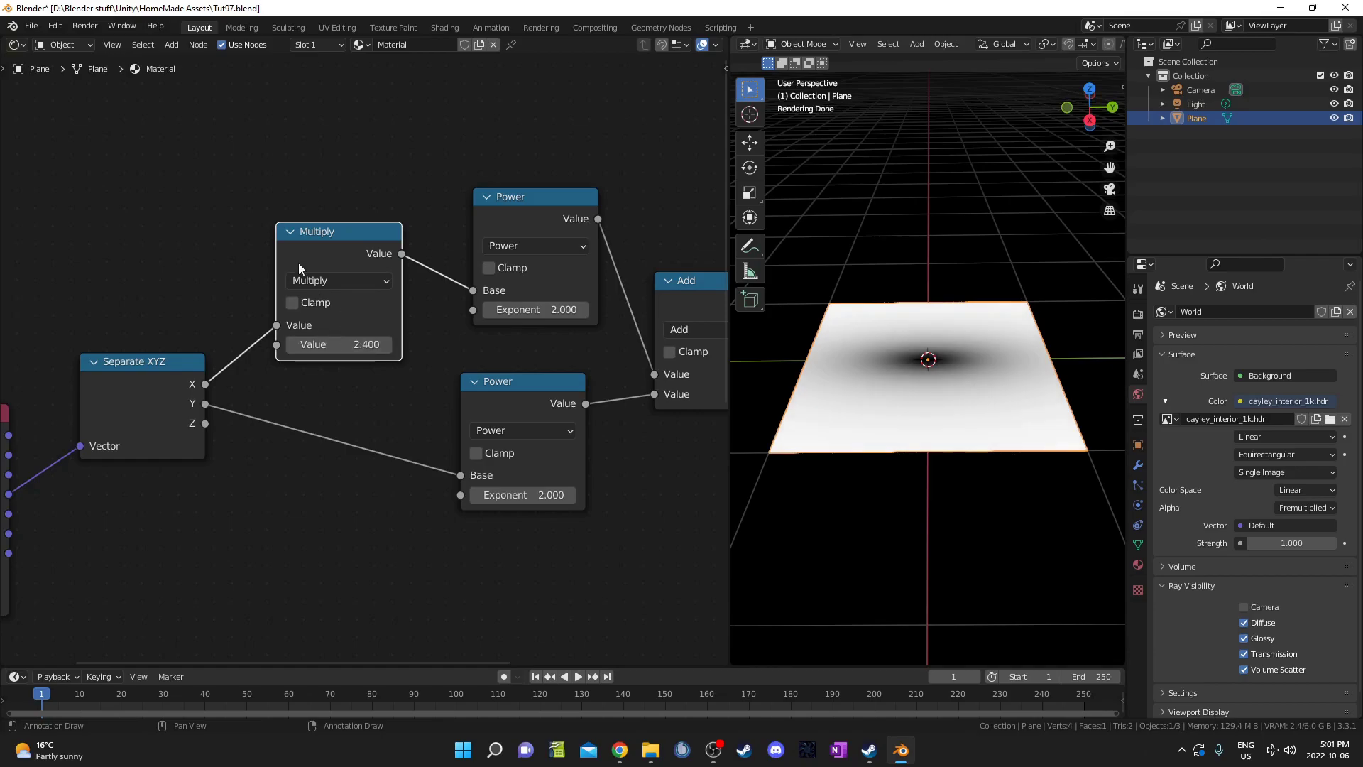
Duplicate the Multiply node into the link between the Y output and the lower Power node, and set its value to 0.72
middle_drag(309, 256, 308, 221)
drag(324, 199, 317, 176)
key(shift+d)
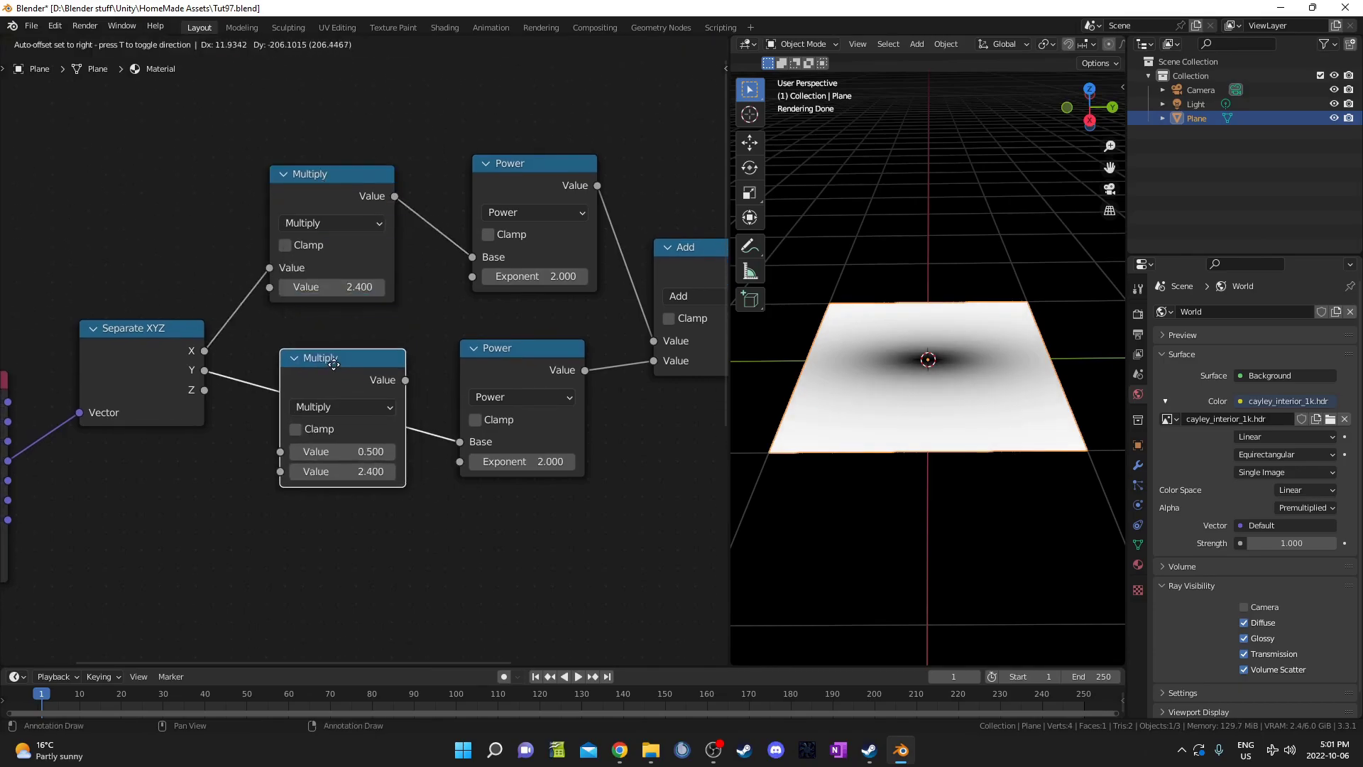
click(334, 364)
scroll(366, 359, up, 2)
double_click(335, 525)
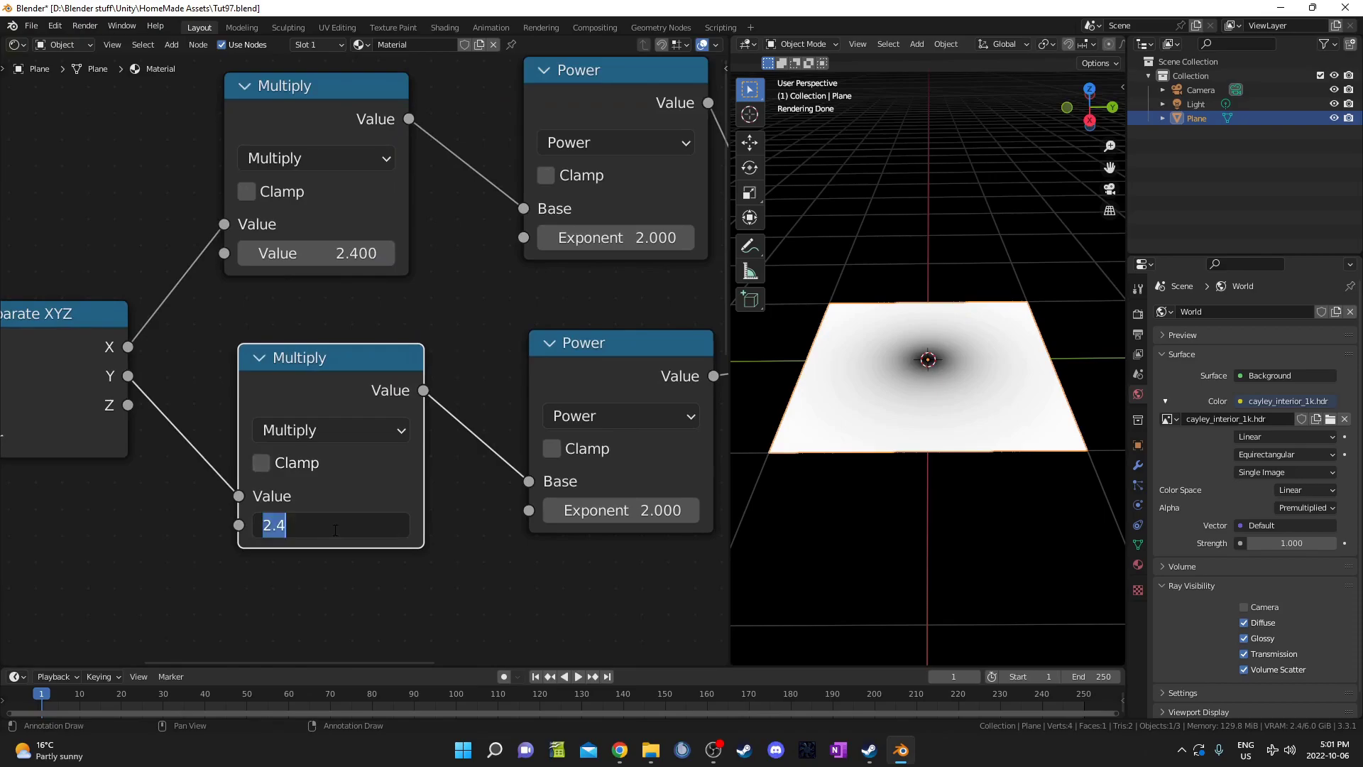
key(BackSpace)
text(.720)
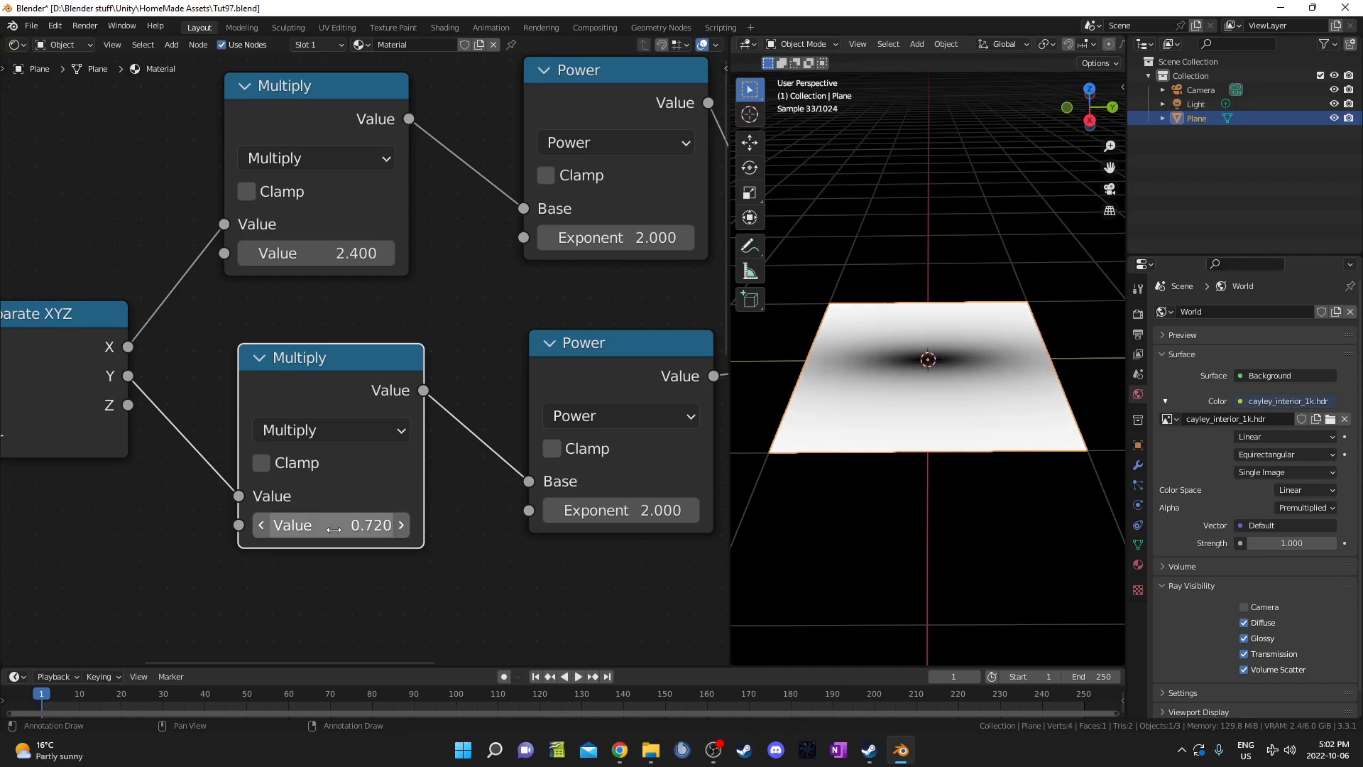
Insert a ColorRamp node between the Add node and the Material Output
scroll(426, 486, down, 10)
middle_drag(668, 379, 265, 410)
key(shift+a)
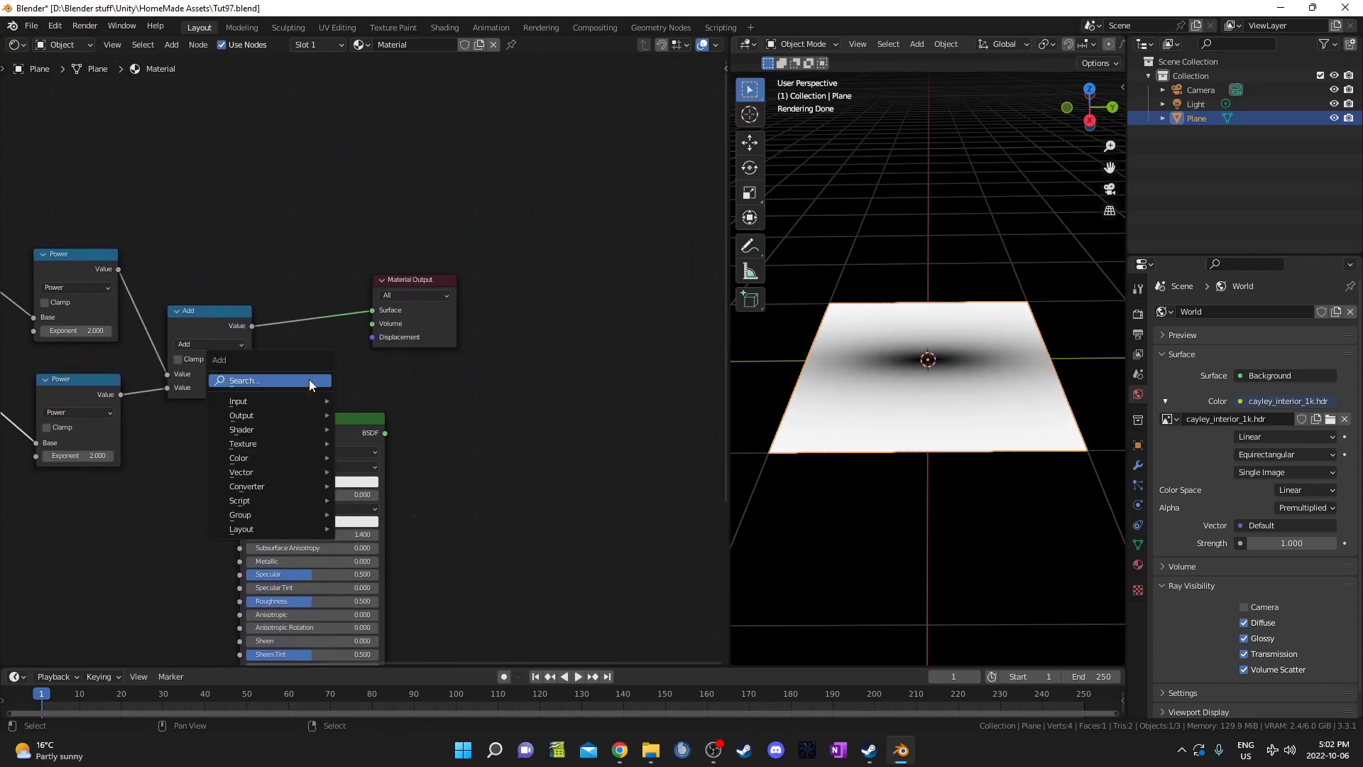
click(309, 380)
text(co)
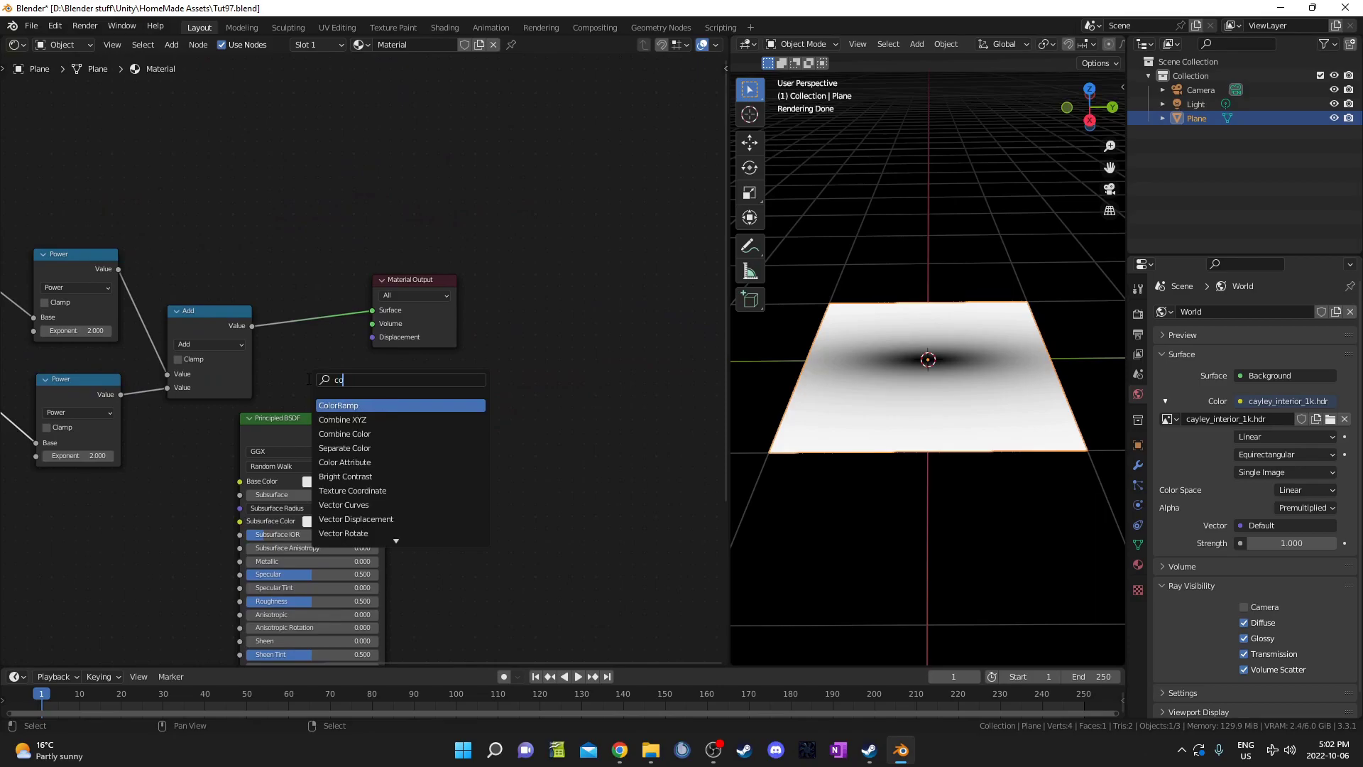
text(lor)
key(Return)
click(289, 248)
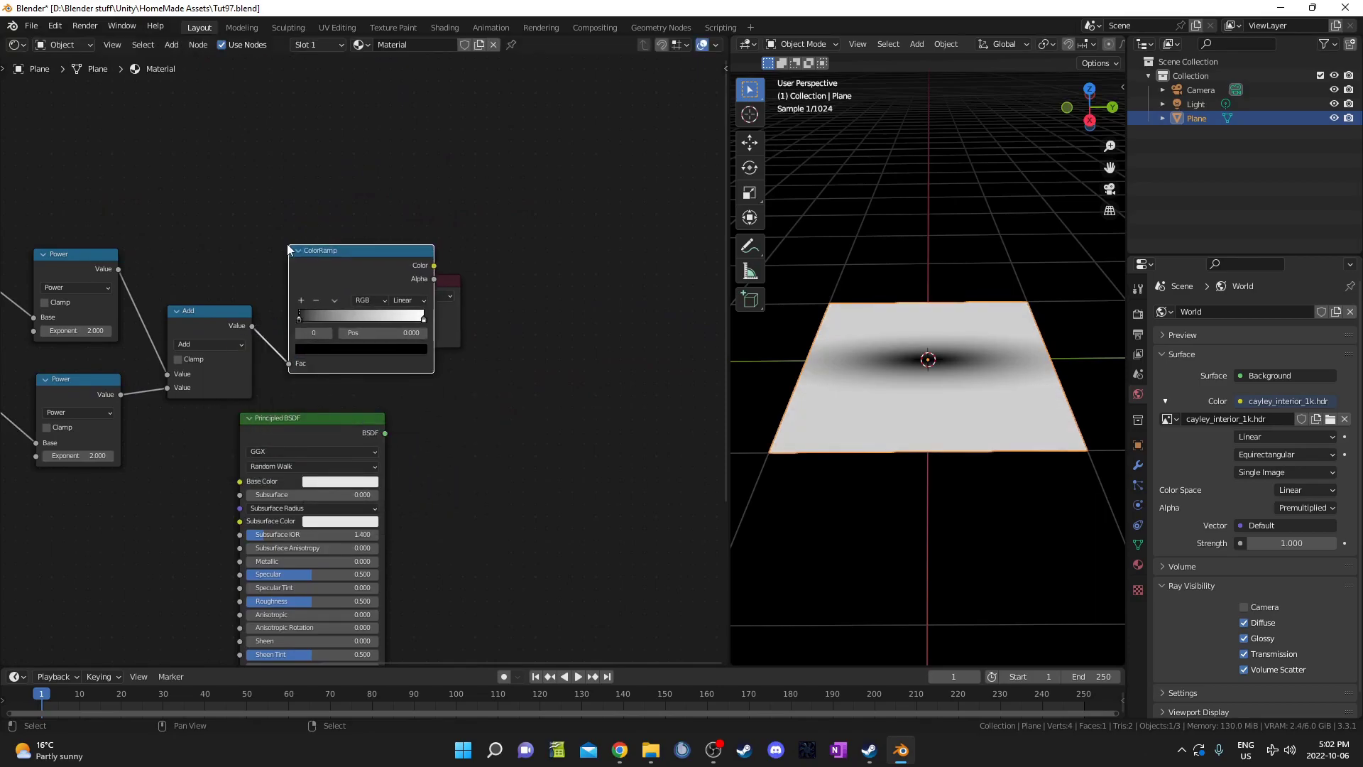
Move the ColorRamp's black stop to about 0.109 and its white stop to about 0.209, and save the file
scroll(435, 376, up, 2)
drag(283, 299, 303, 298)
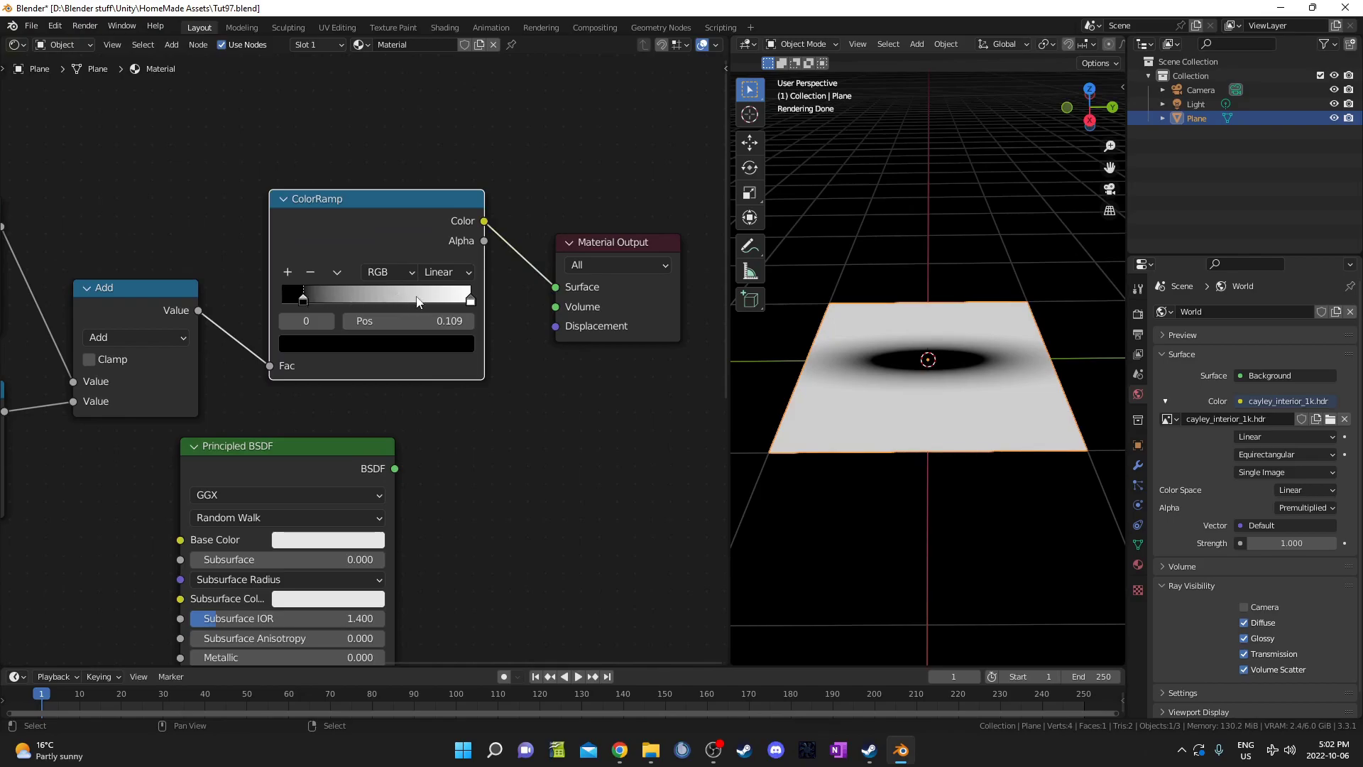
drag(471, 301, 313, 308)
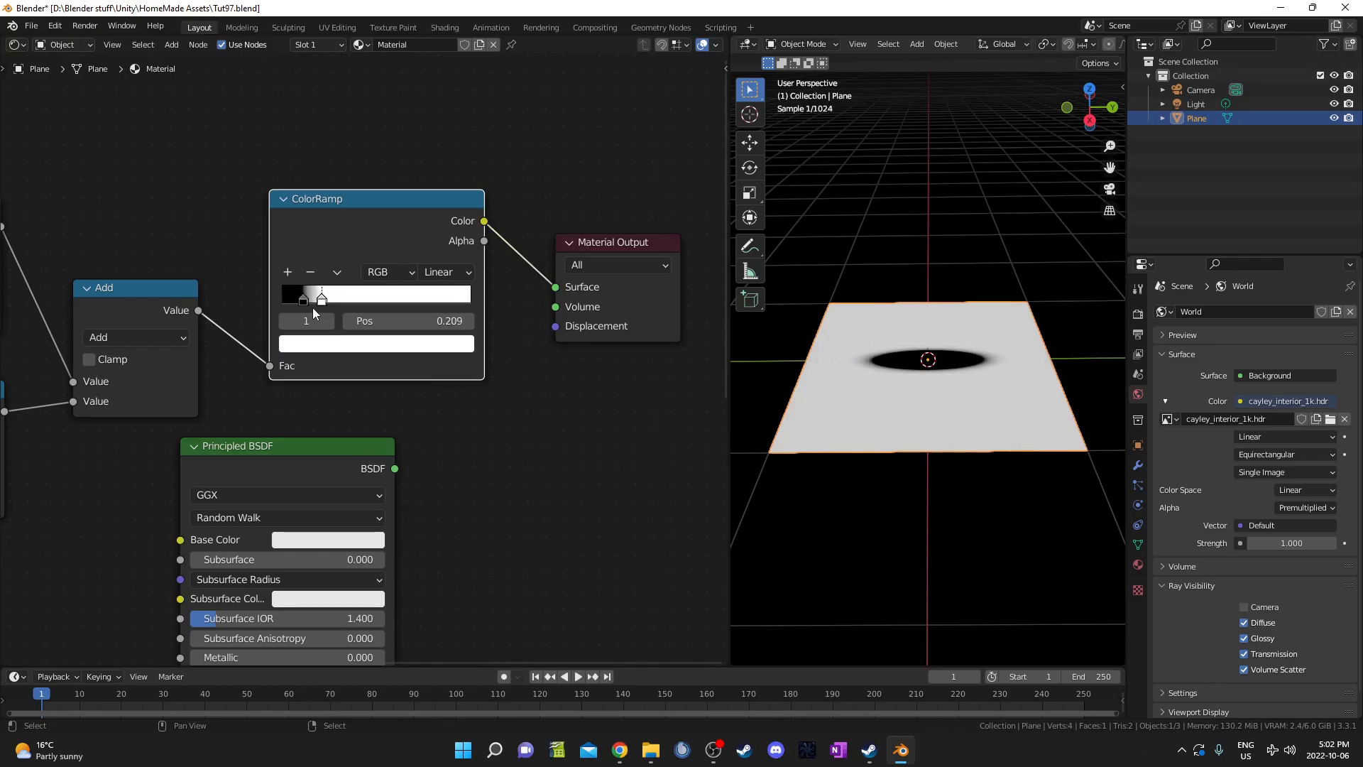
middle_drag(813, 284, 875, 385)
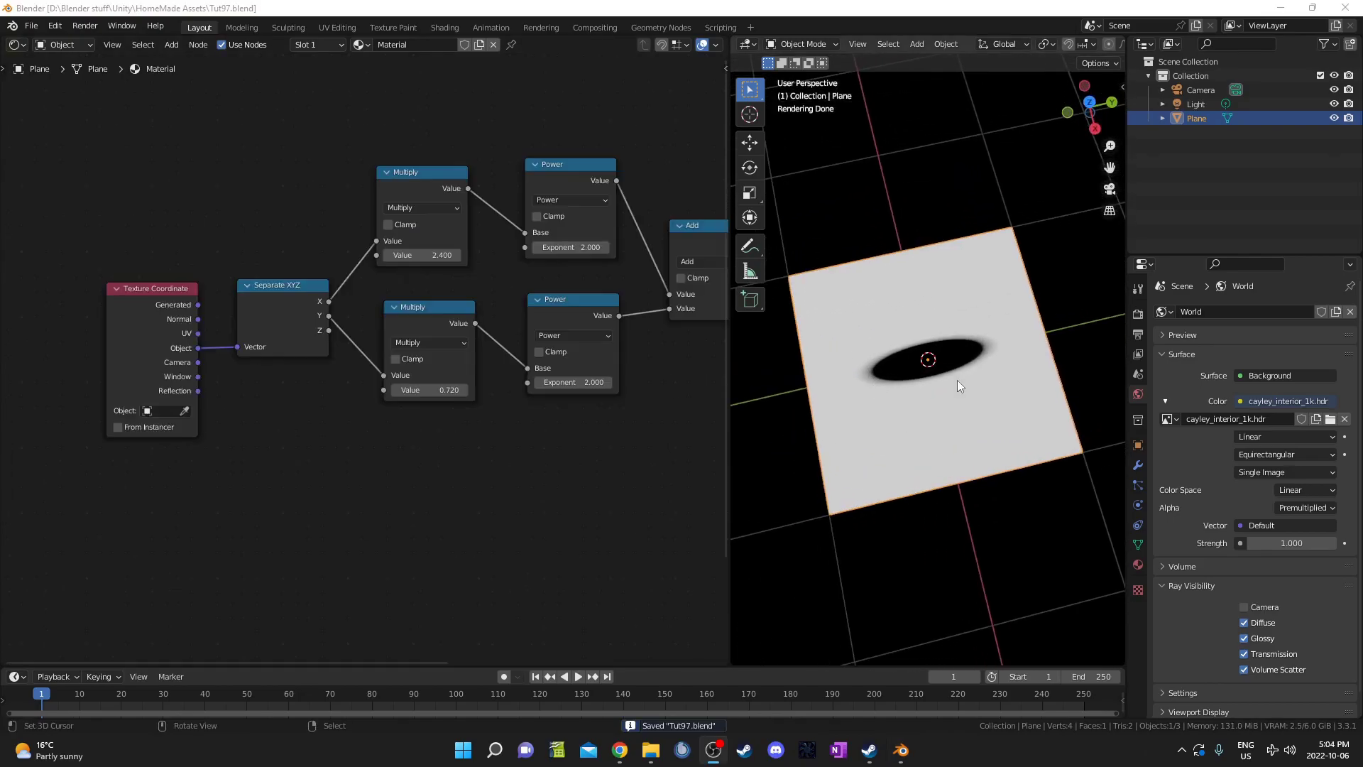
key(ctrl+s)
Insert a Vector Rotate node with a 45° angle between the Texture Coordinate and Separate XYZ nodes, and save the file
scroll(319, 429, up, 3)
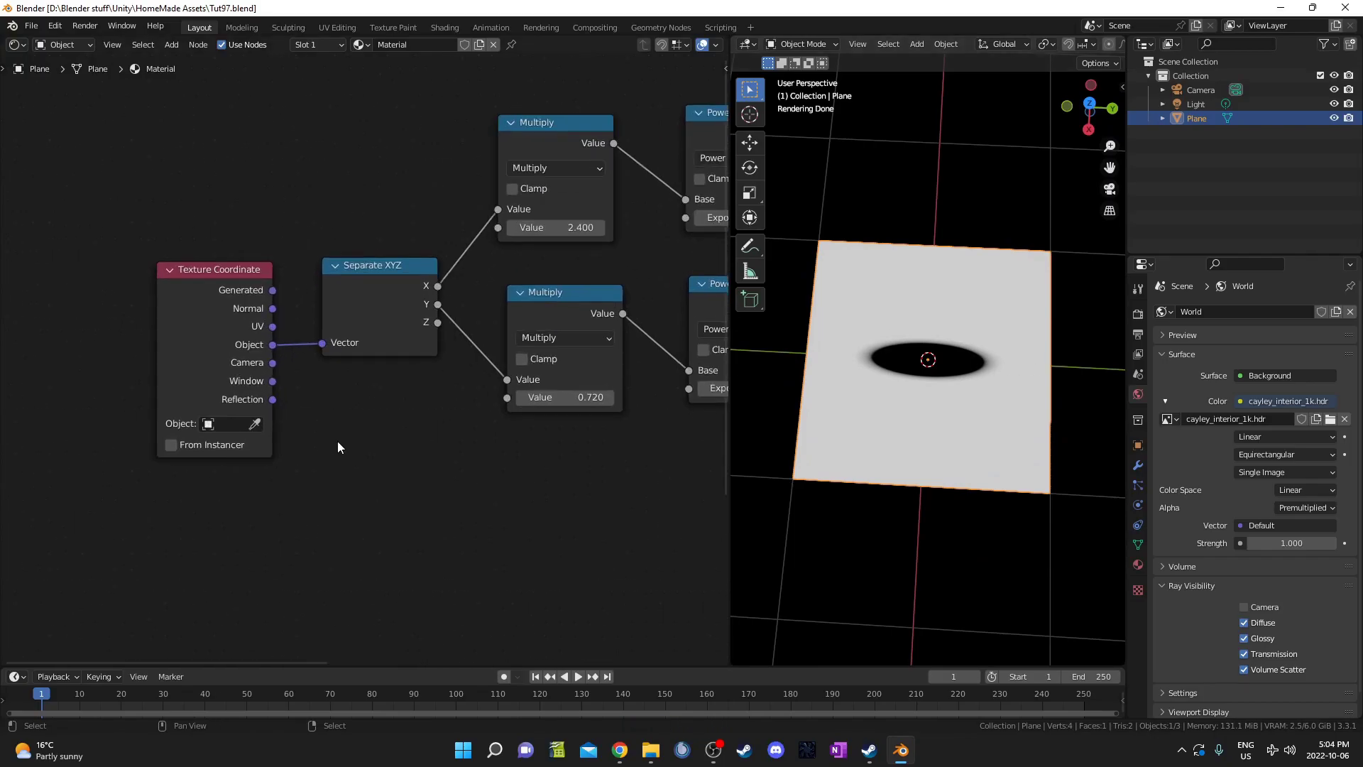
key(shift+a)
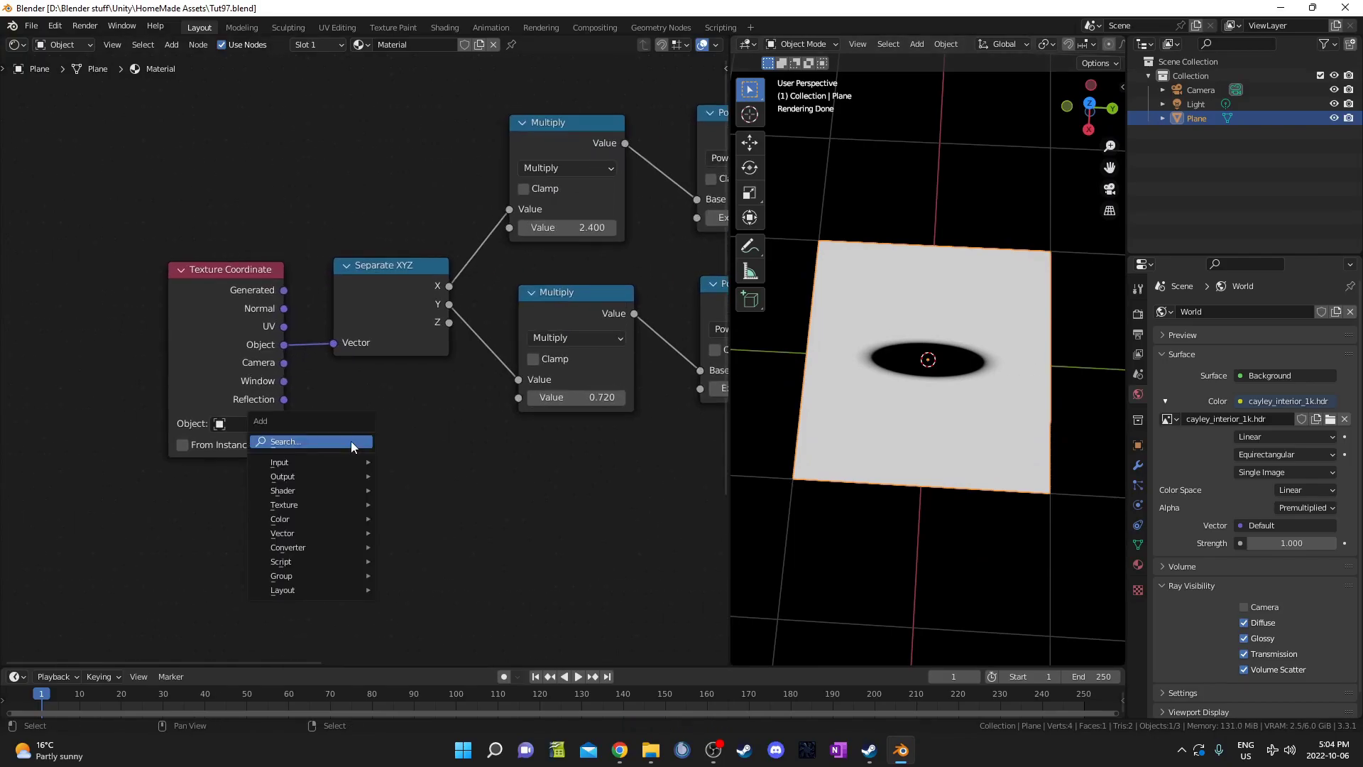
click(351, 441)
text(rot)
key(Return)
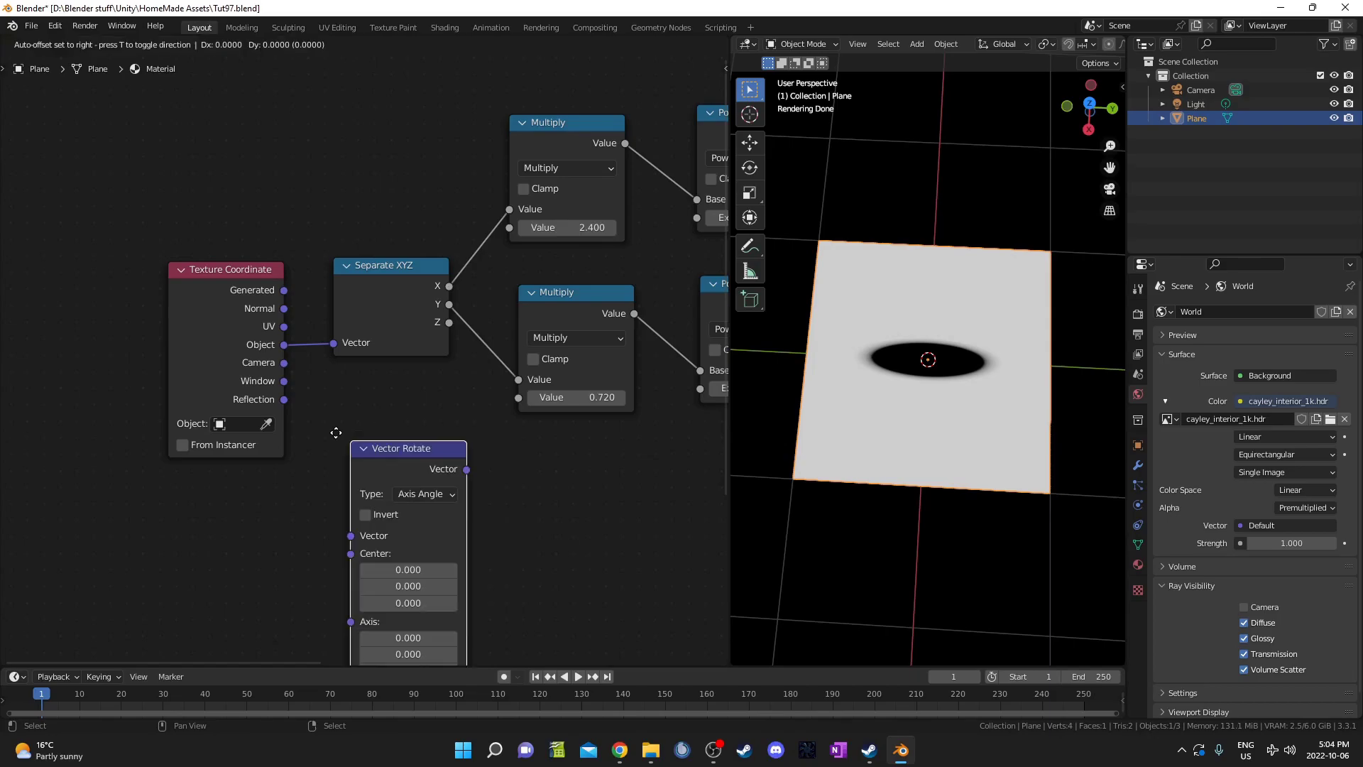
click(249, 201)
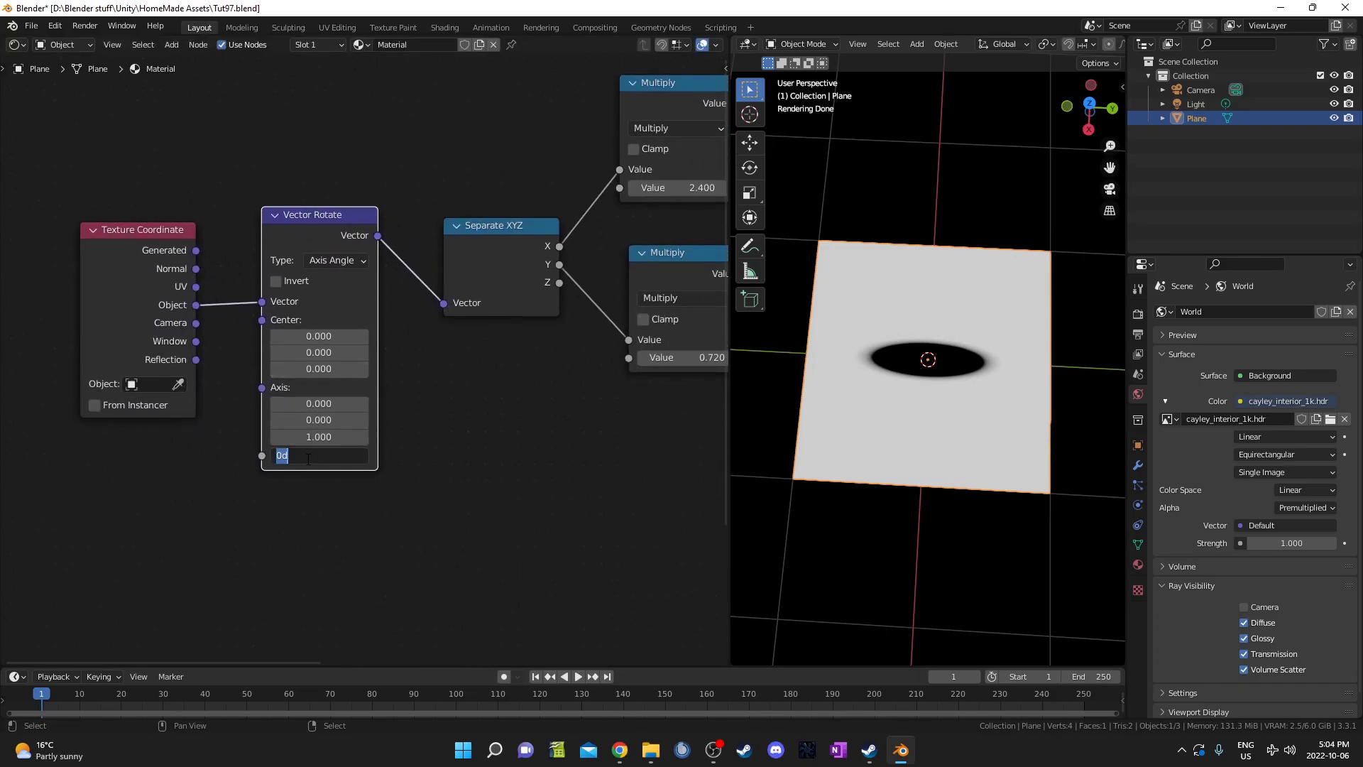
key(Return)
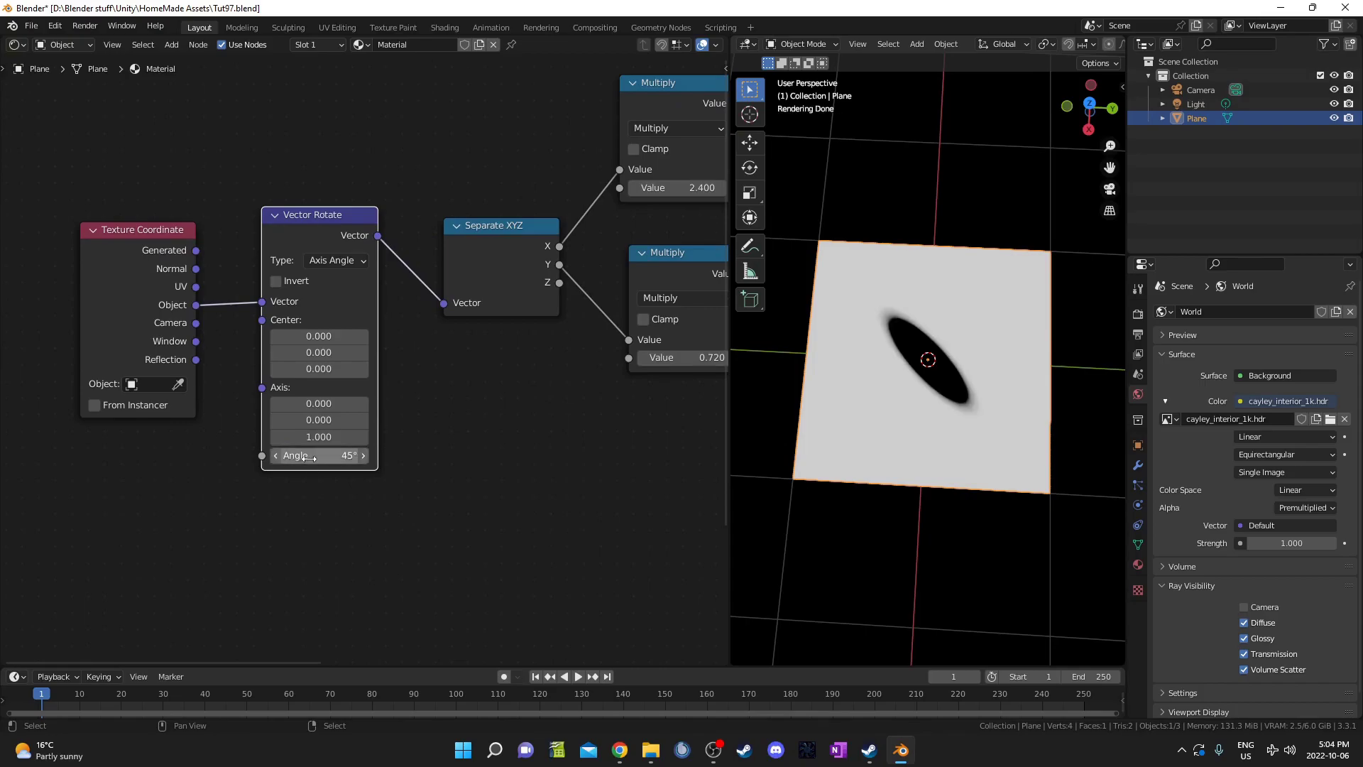
key(ctrl+s)
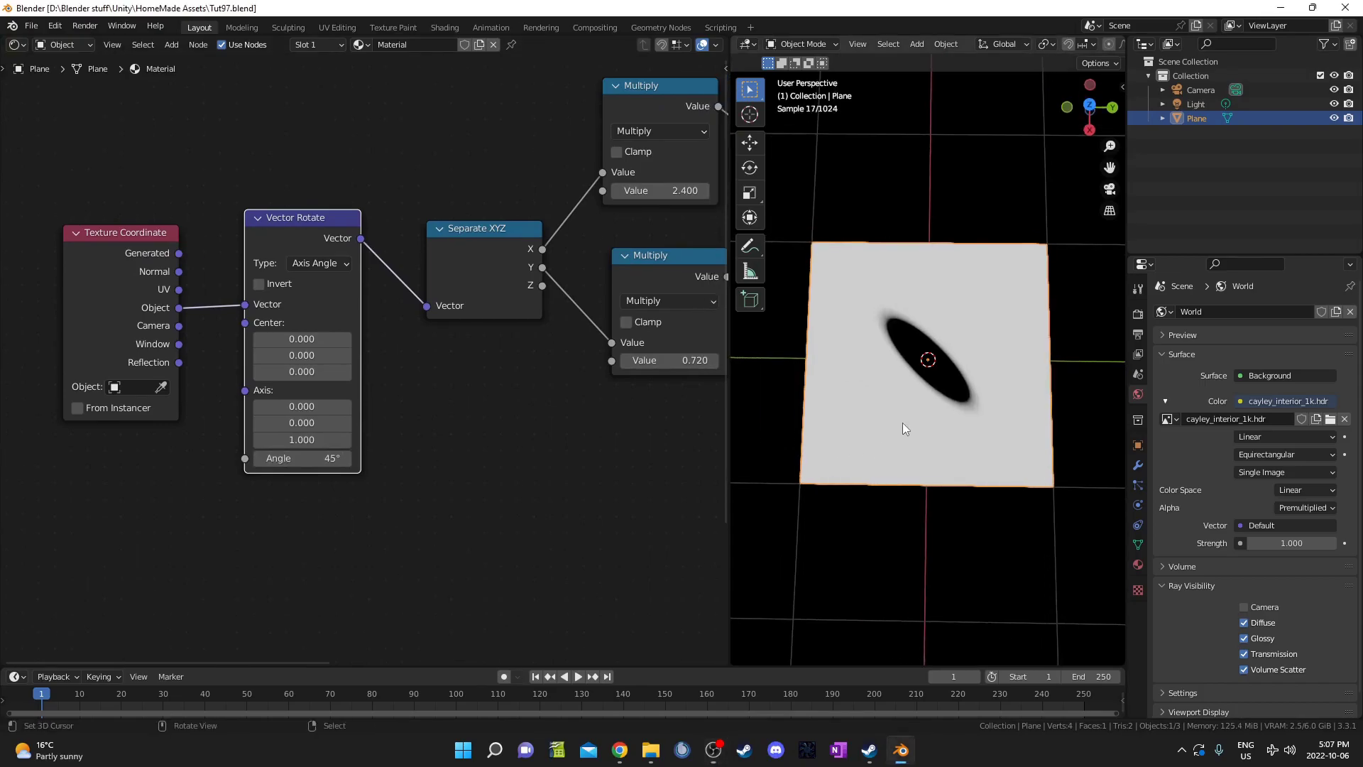
Insert a Vector Math node set to Add between the Texture Coordinate's Object output and the Vector Rotate node
middle_drag(198, 396, 329, 352)
scroll(334, 360, up, 4)
key(shift+a)
click(307, 424)
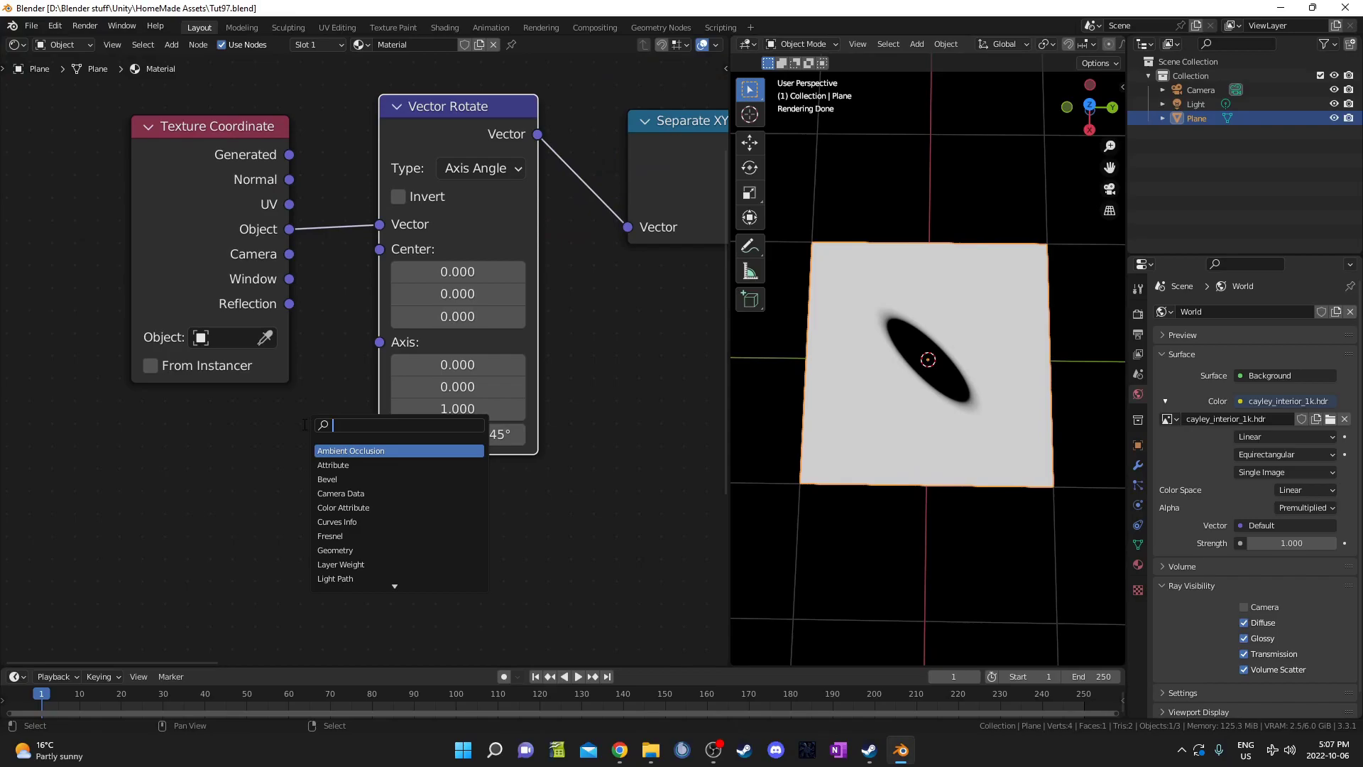
text(add)
key(Down)
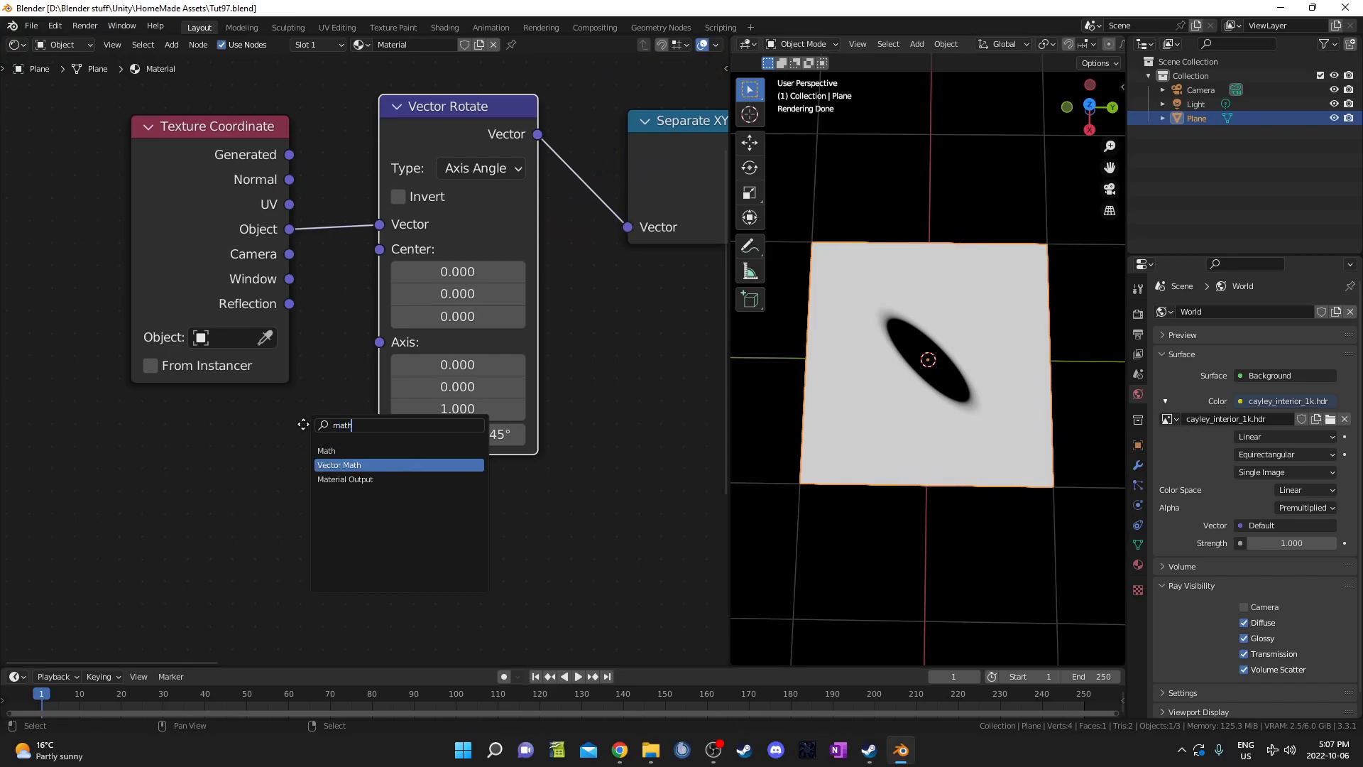
key(Return)
click(296, 154)
Duplicate the vector Add node into the link between it and the Vector Rotate node
middle_drag(296, 319, 108, 386)
key(shift+d)
click(273, 374)
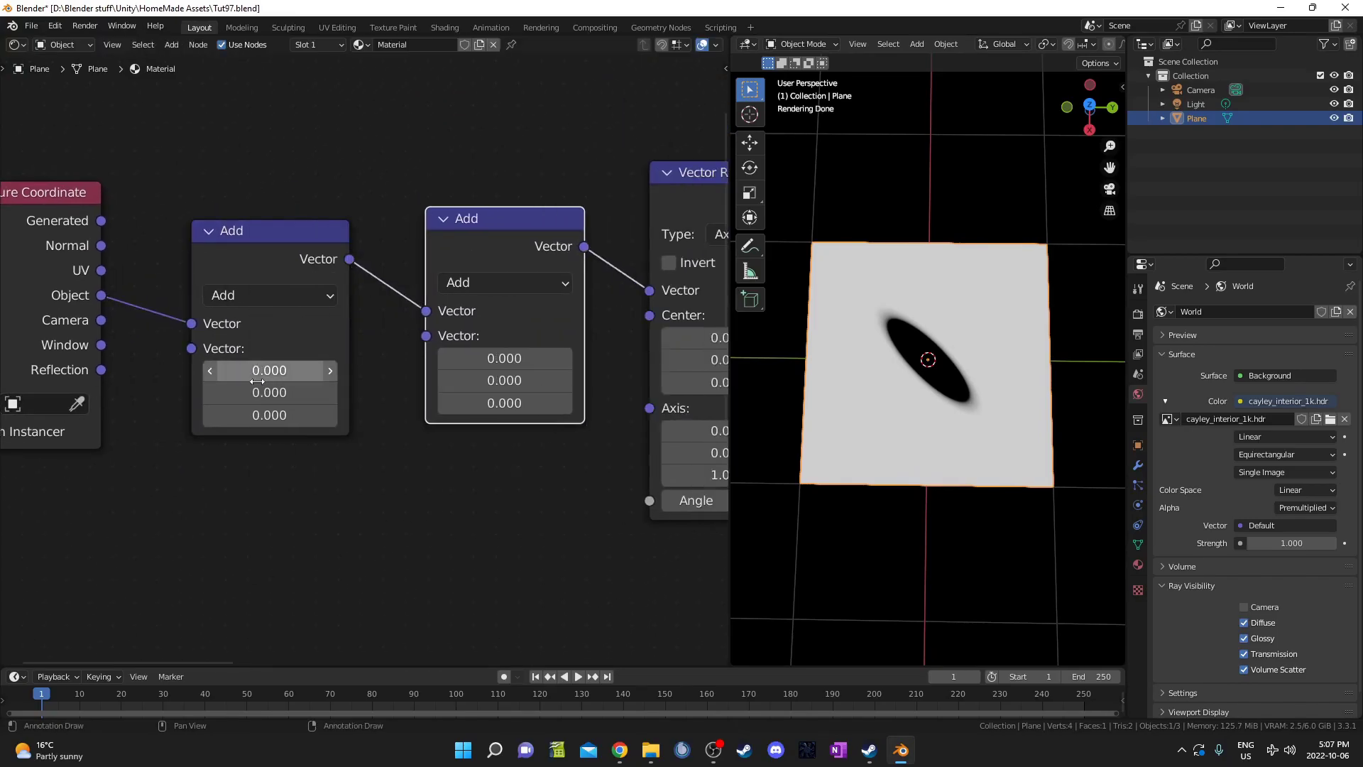
Duplicate the vector Add node once more before the Vector Rotate node, and set the first of the three to Scale
key(shift+d)
click(521, 454)
middle_drag(261, 326, 178, 388)
click(185, 356)
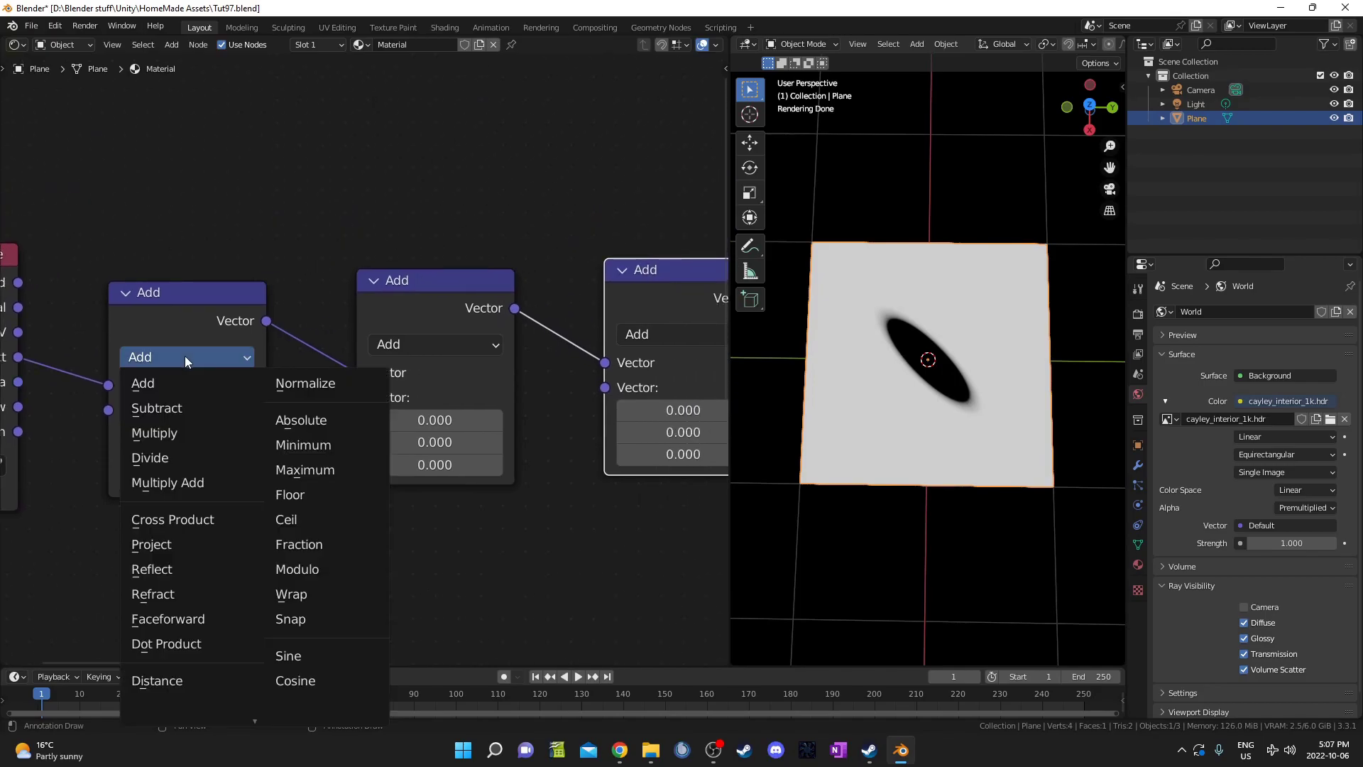
scroll(181, 659, down, 1)
scroll(170, 682, up, 1)
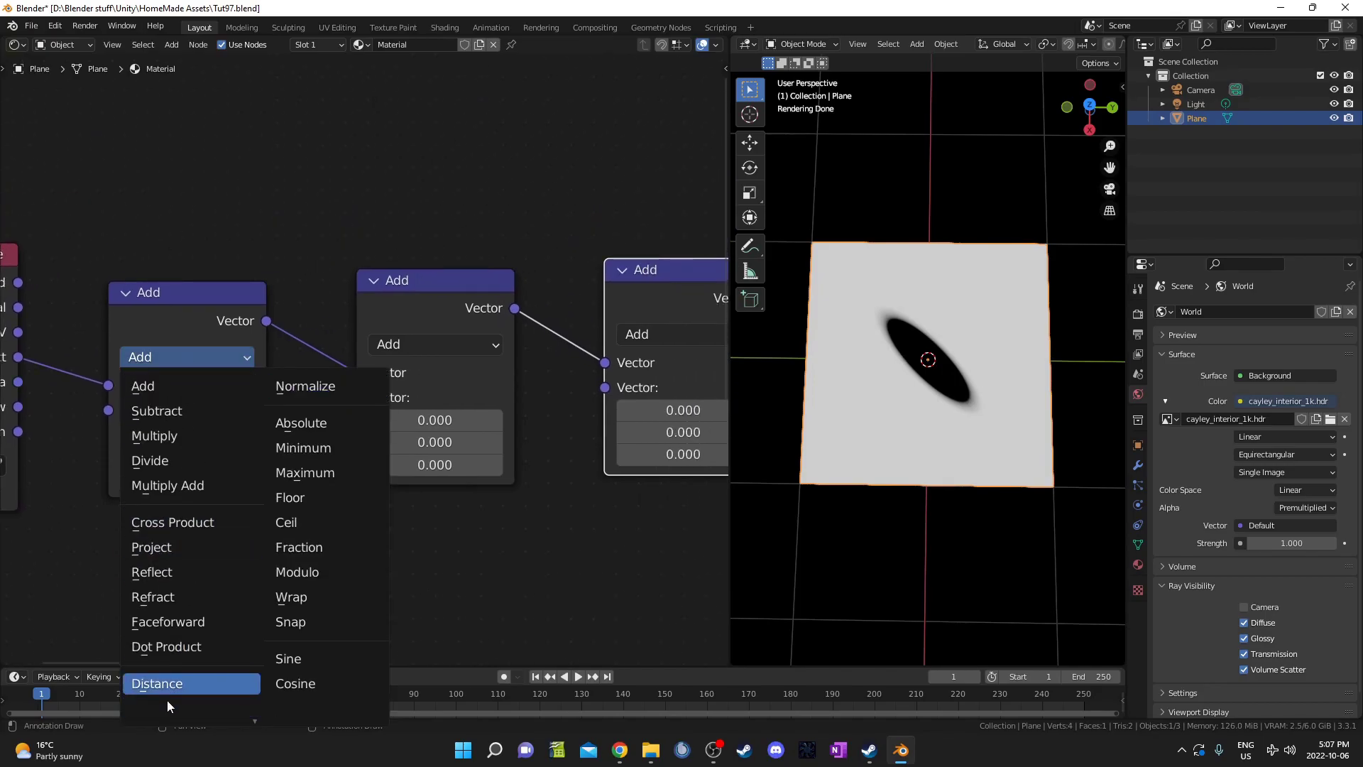
key(Escape)
scroll(317, 603, down, 2)
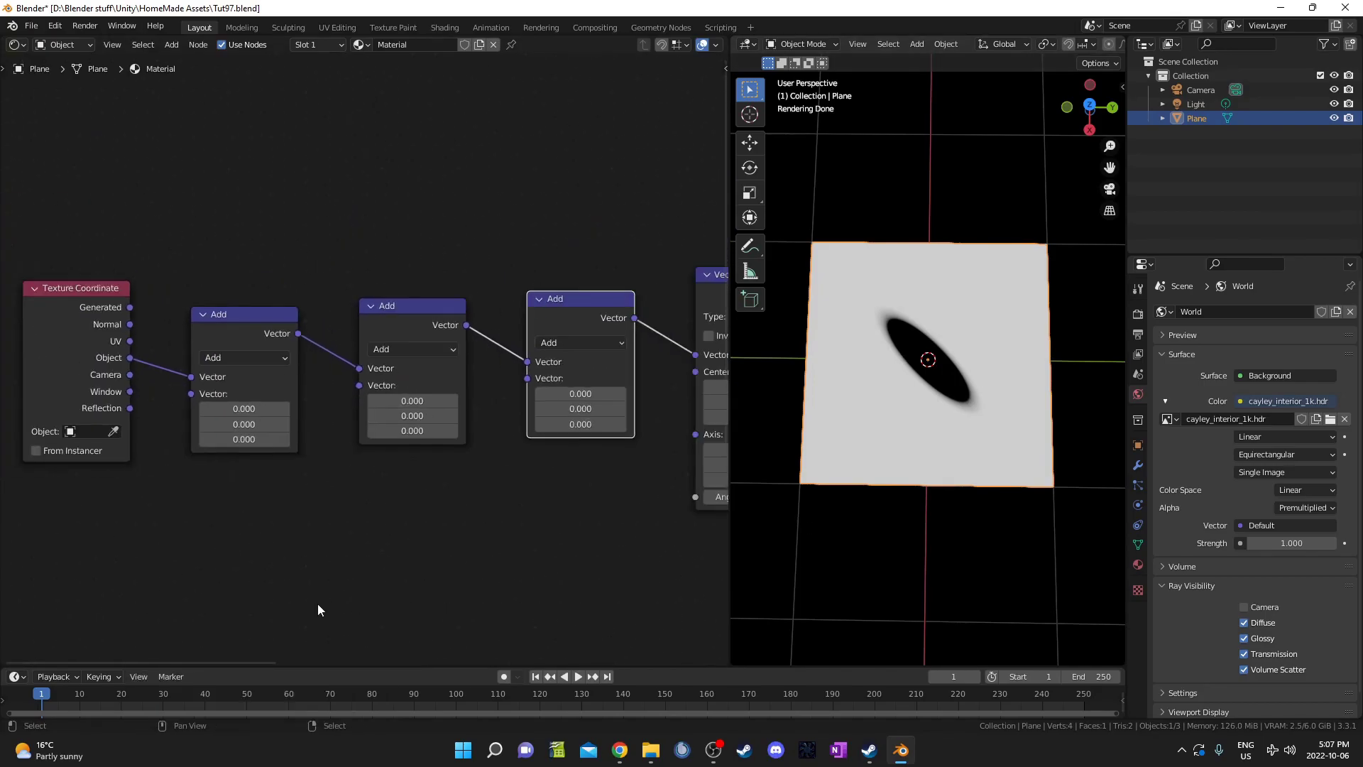
click(237, 357)
click(254, 607)
Set the second vector math node to Fraction and the third to Subtract with 0.5 on all three axes
middle_drag(365, 473, 238, 470)
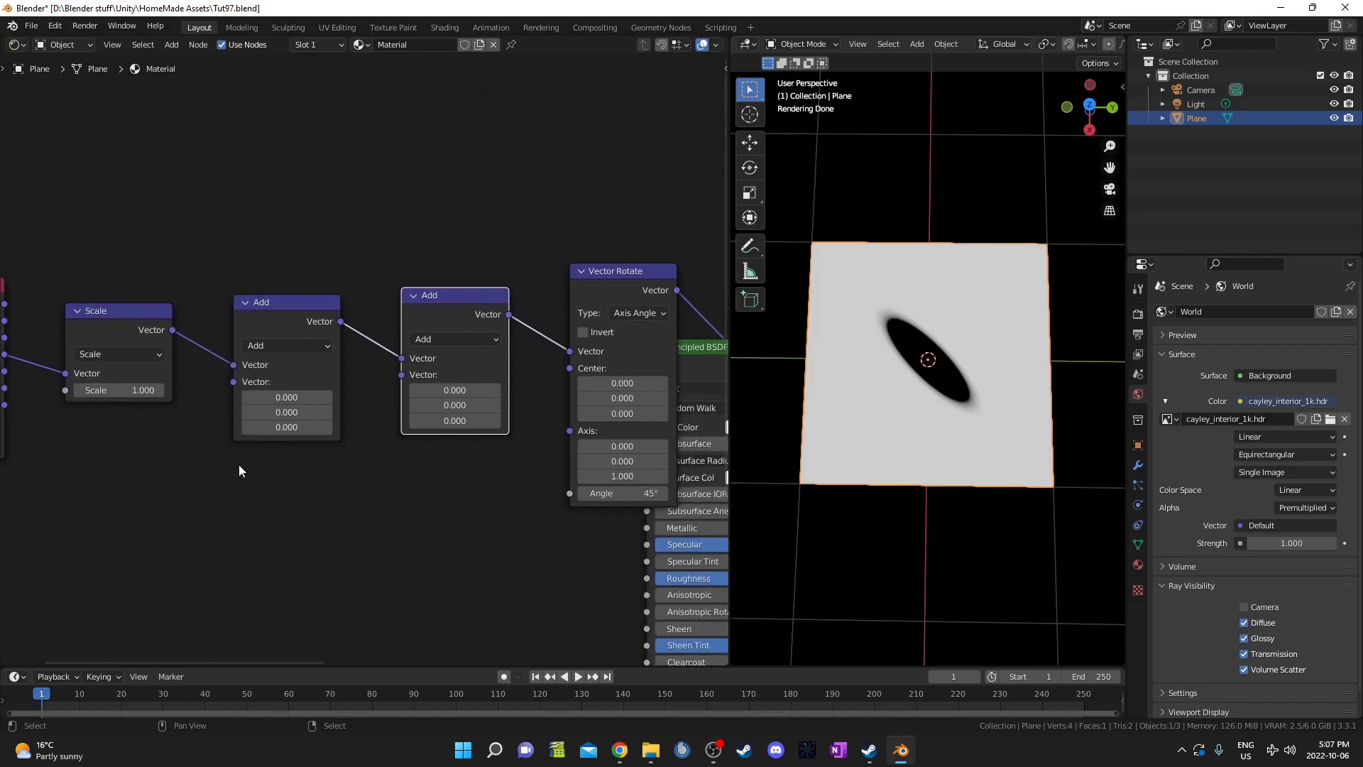
click(270, 342)
click(386, 467)
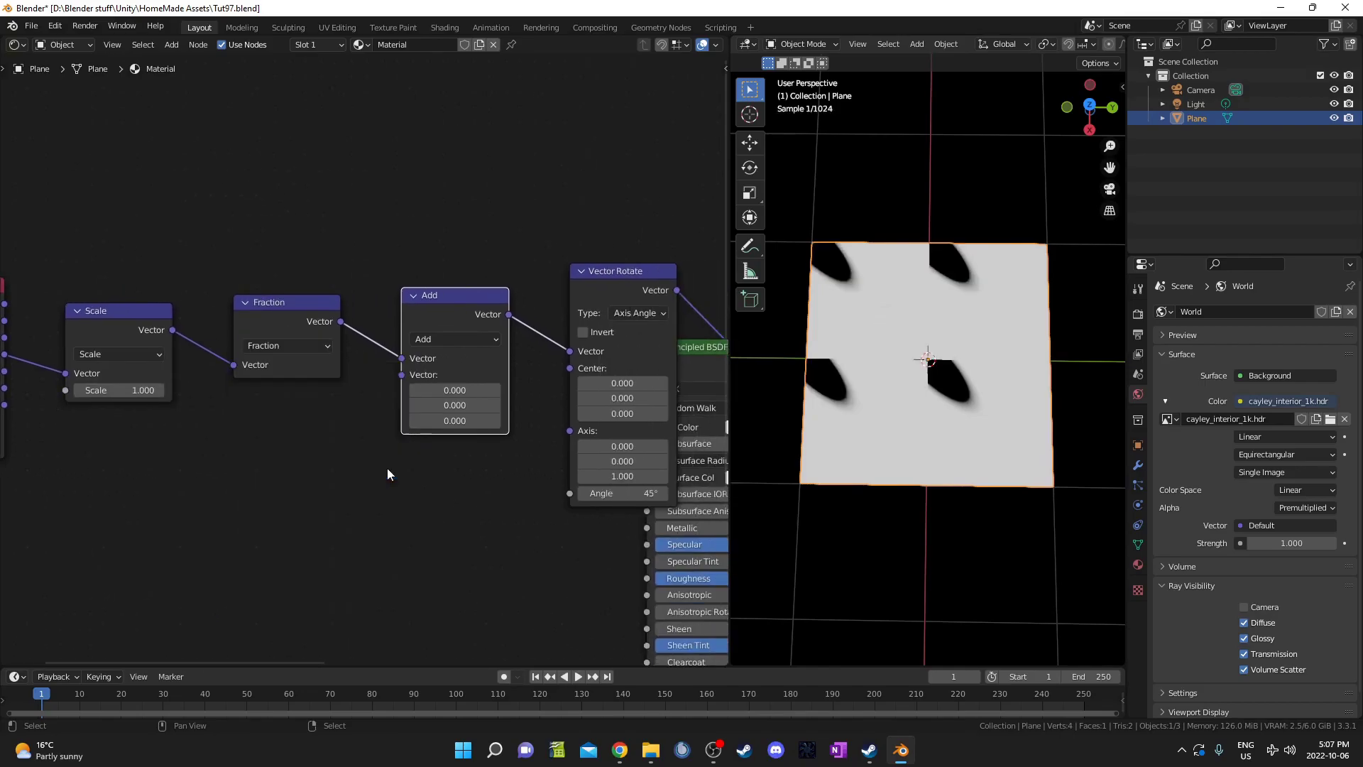
click(459, 345)
click(457, 373)
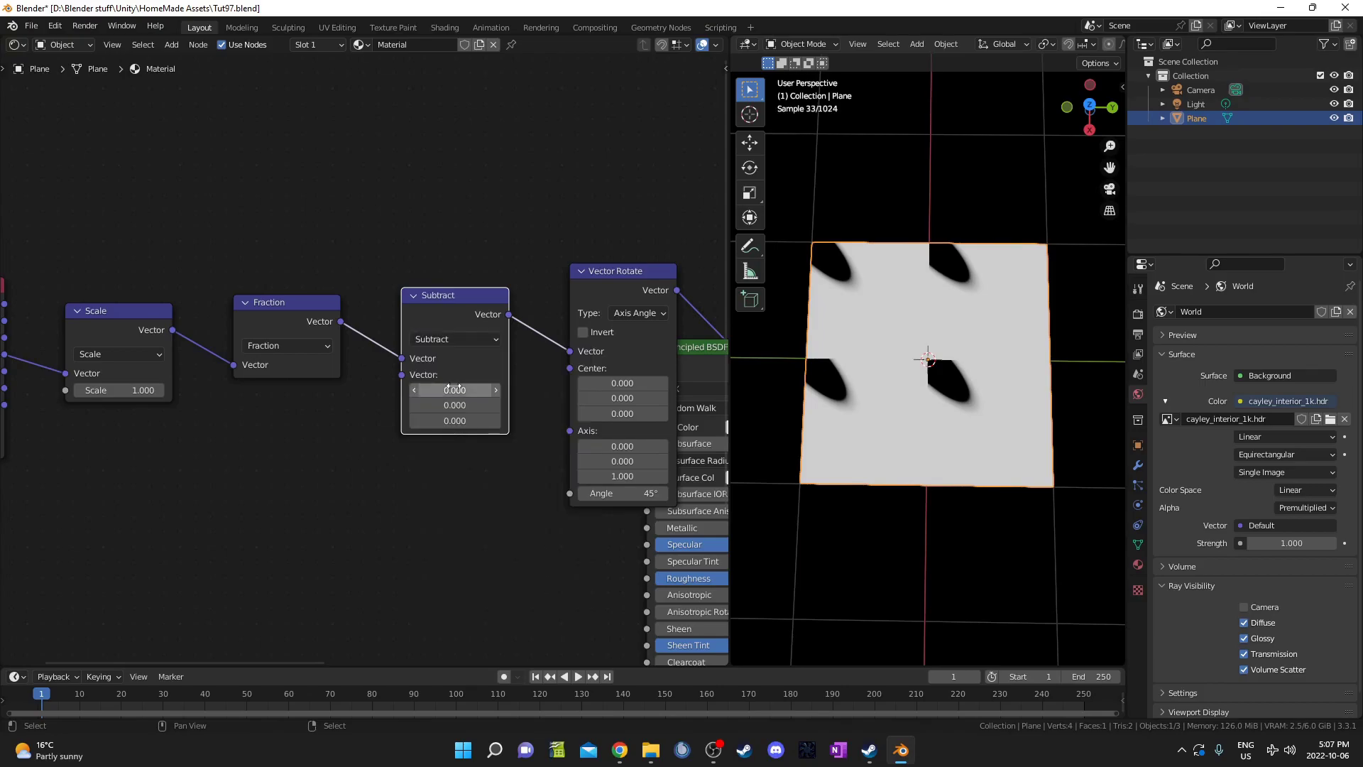
click(456, 390)
text(.5)
key(Return)
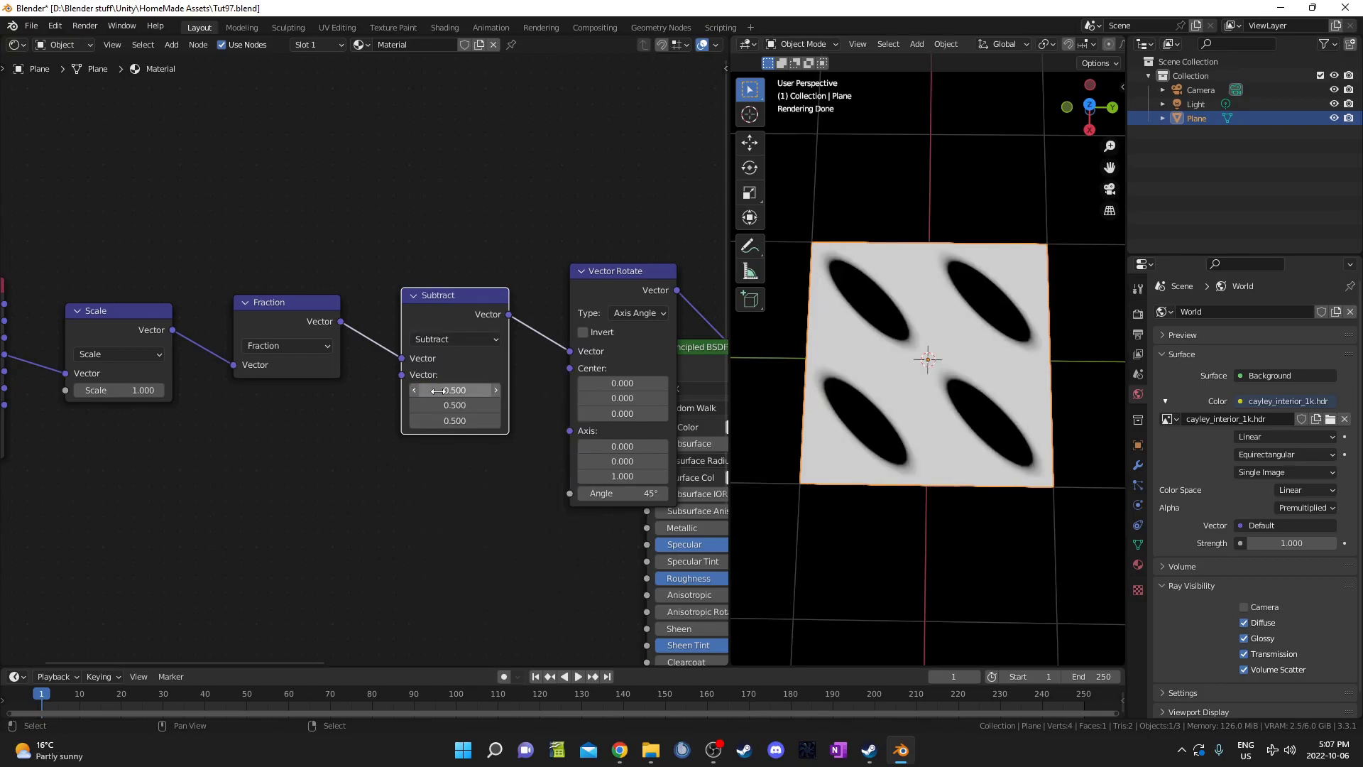
Set the vector Scale node's scale to 12
middle_drag(882, 395, 880, 419)
middle_drag(252, 421, 338, 394)
middle_drag(258, 476, 297, 486)
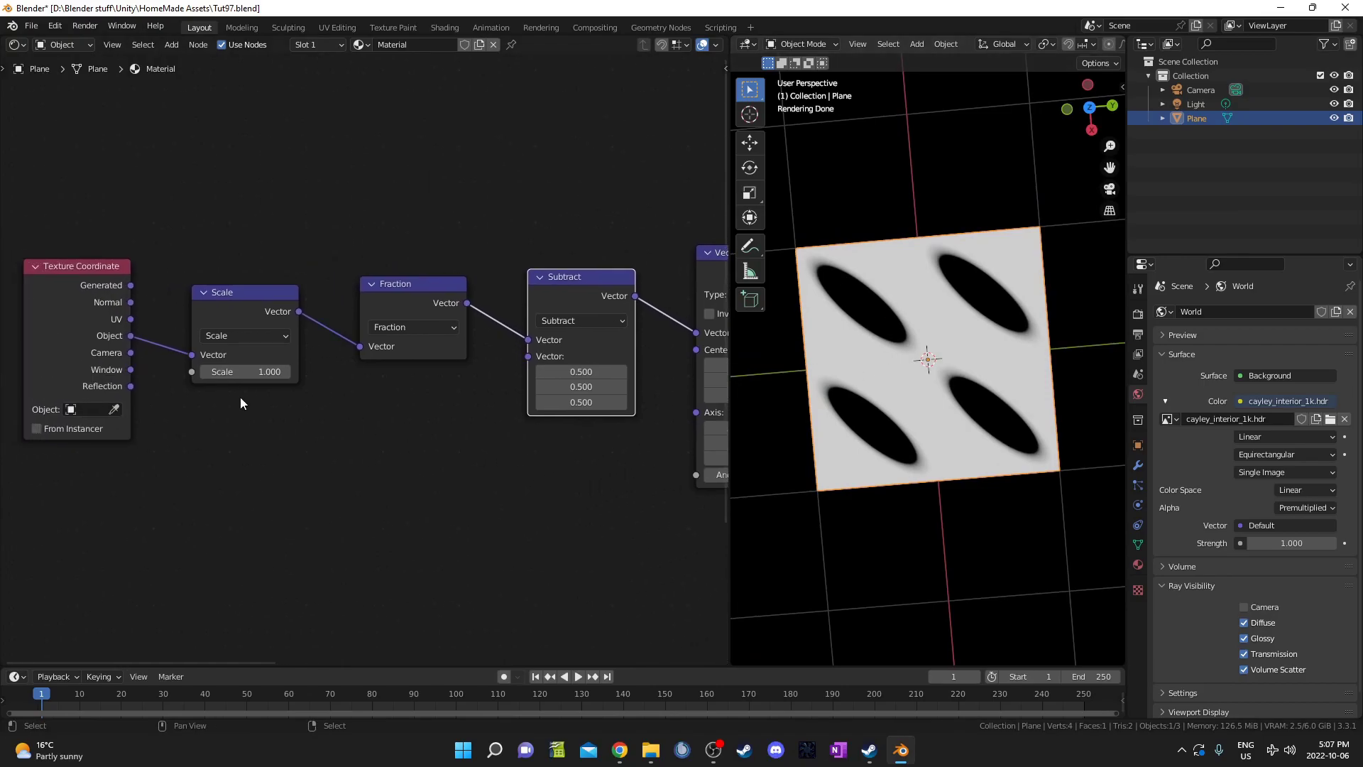
drag(244, 372, 284, 372)
click(239, 371)
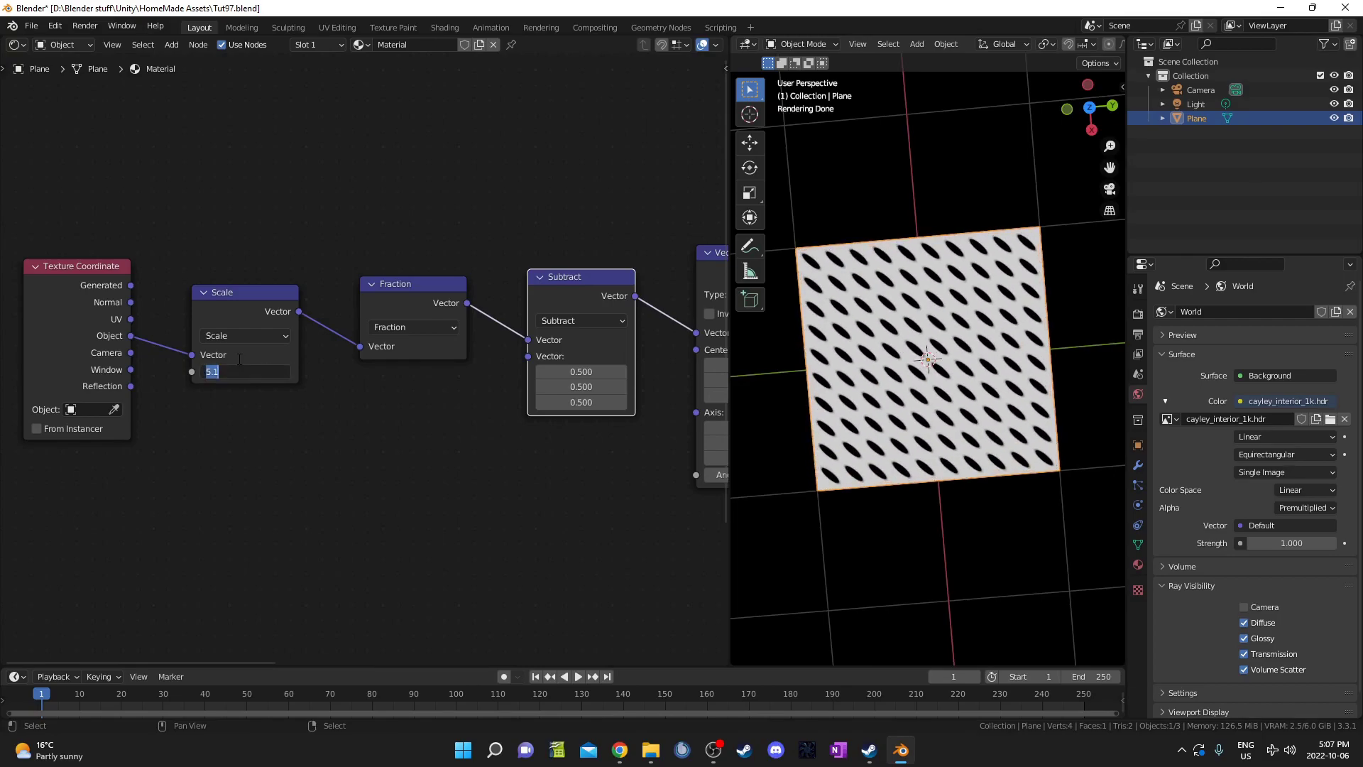
text(12)
key(Return)
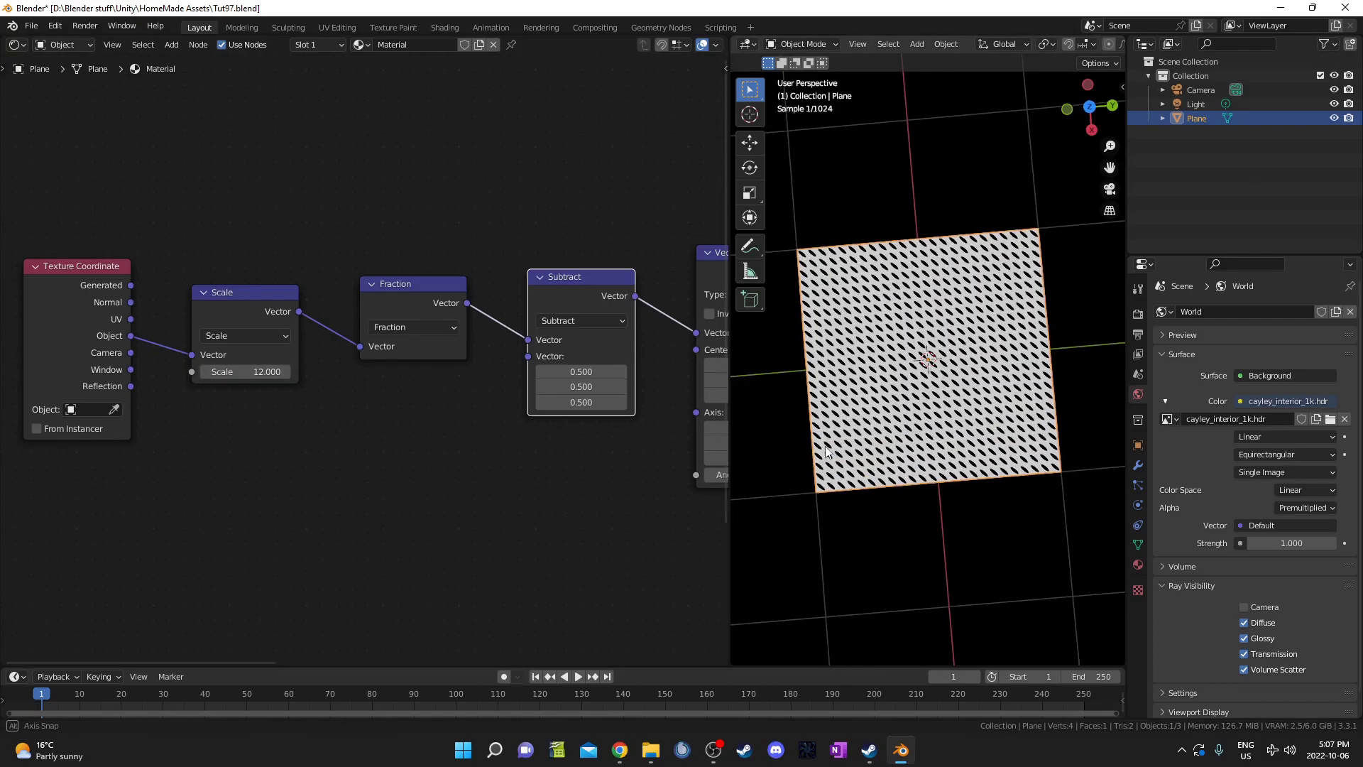
Delete the unused Principled BSDF node
scroll(827, 451, up, 3)
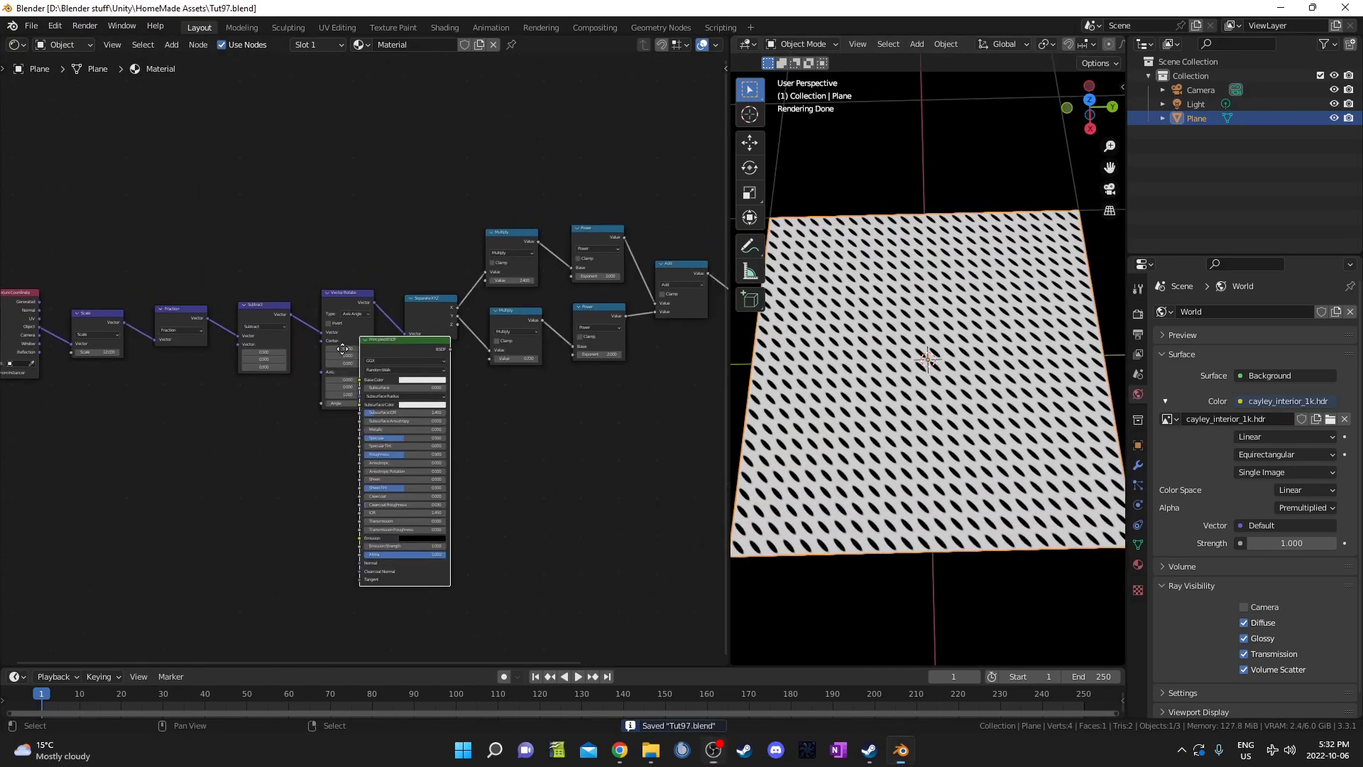
scroll(411, 183, down, 2)
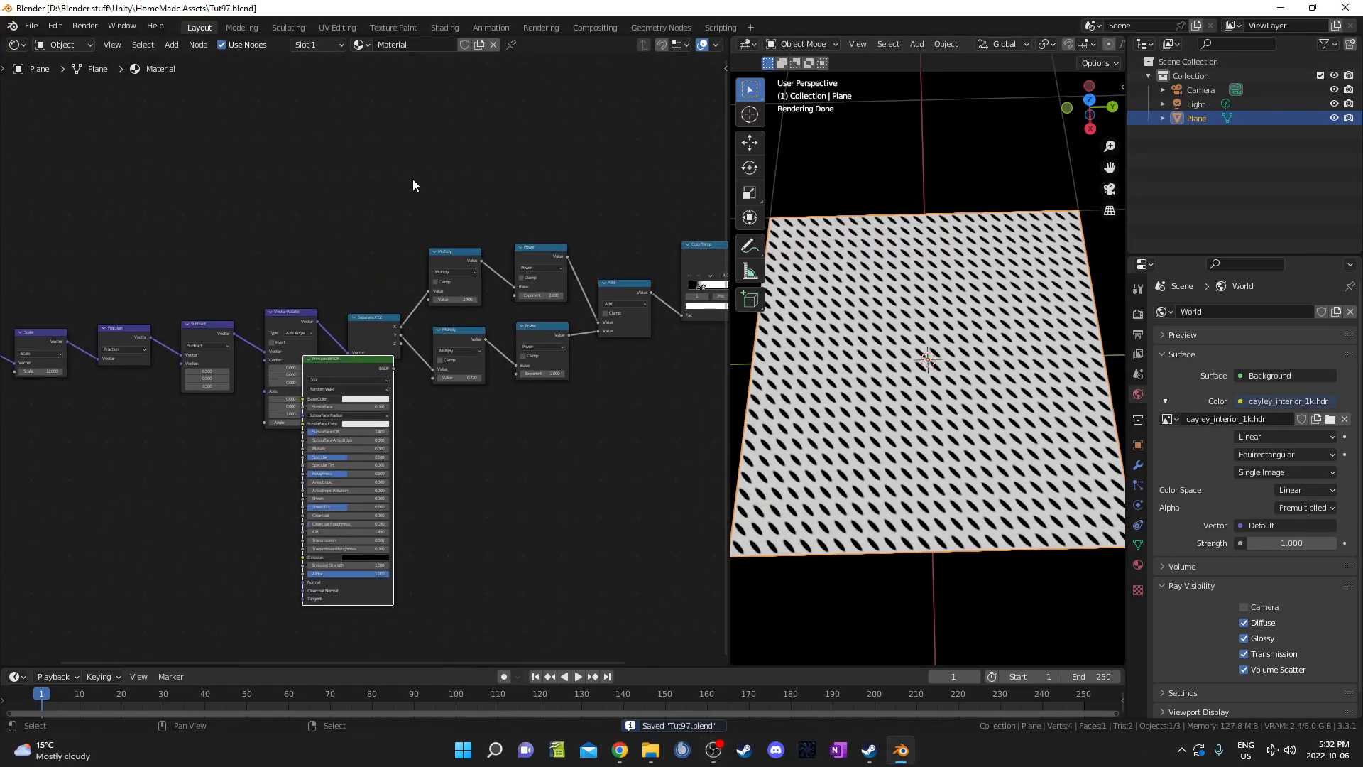
key(Delete)
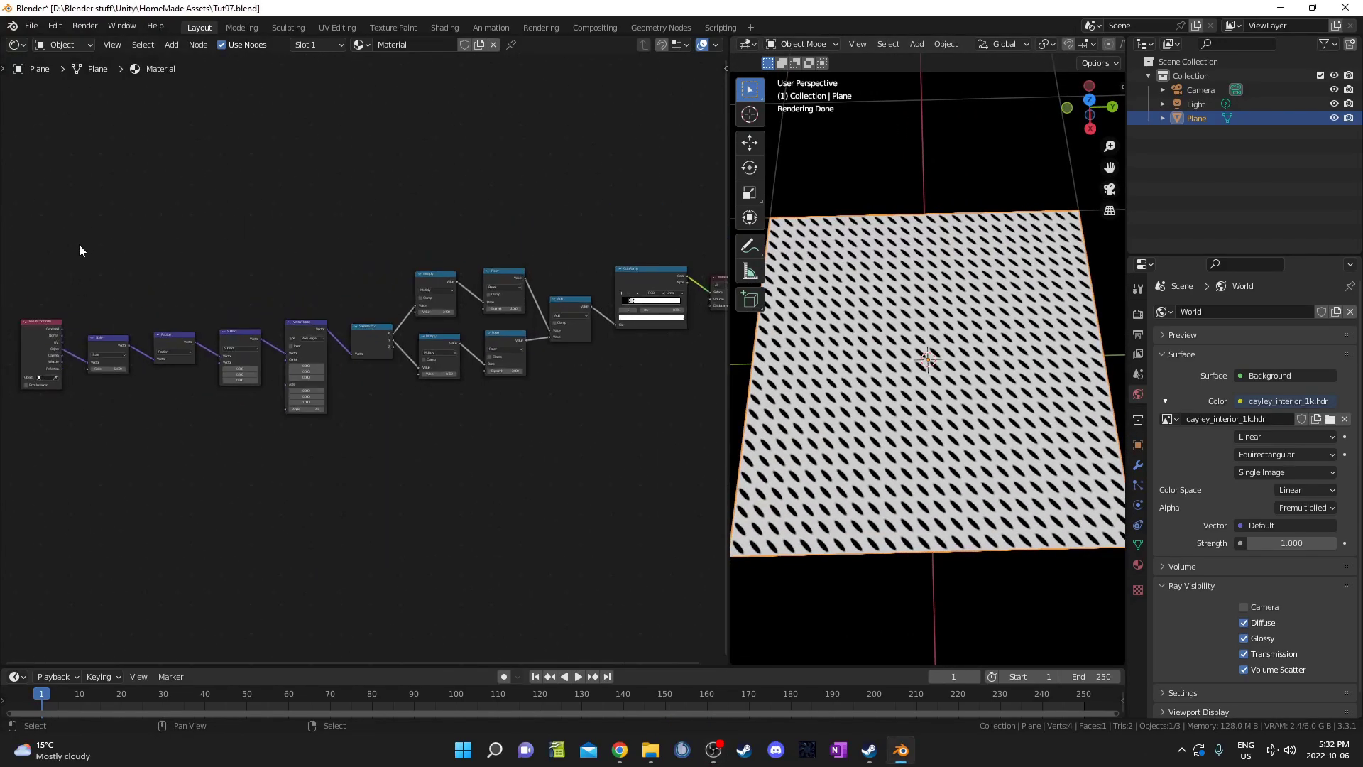
Move the nodes from Scale through ColorRamp up, and duplicate the chain below with its Object coordinate link kept
drag(76, 243, 657, 495)
key(g)
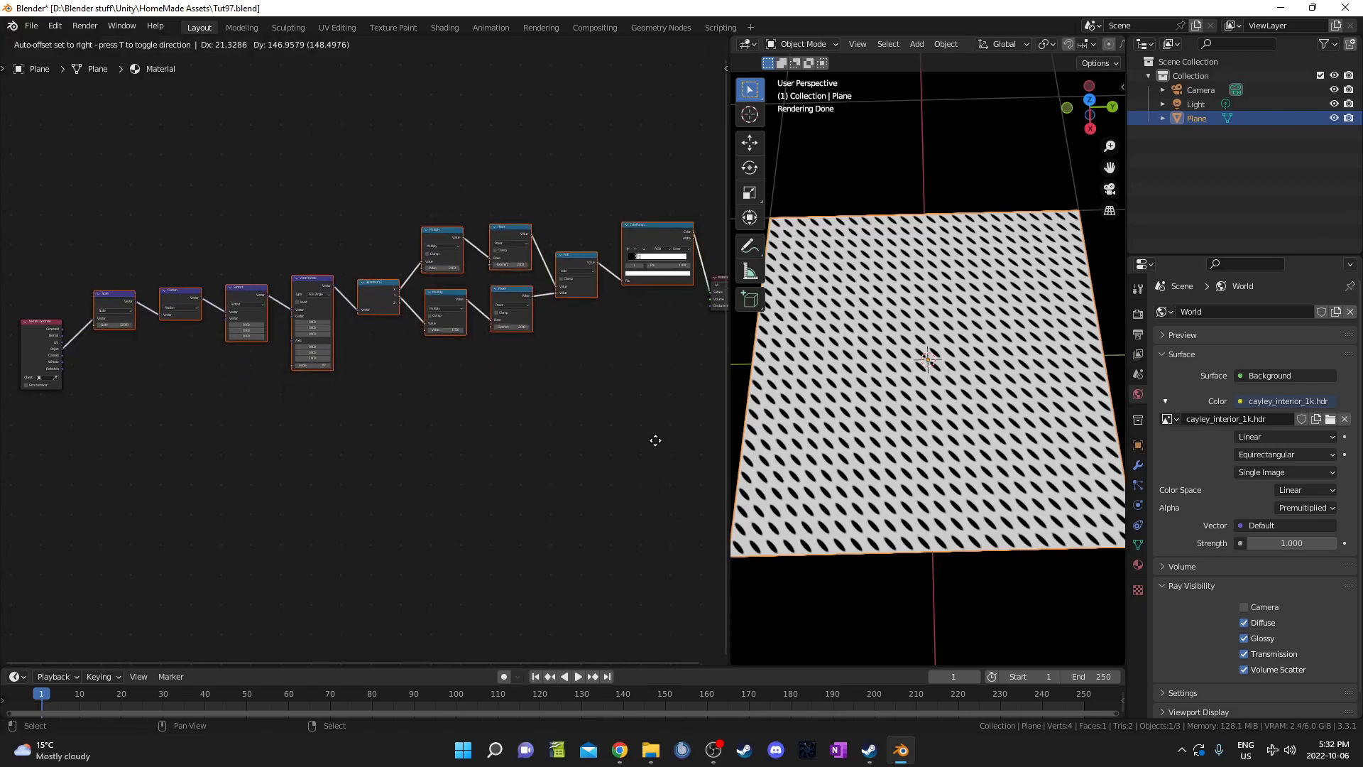
click(628, 385)
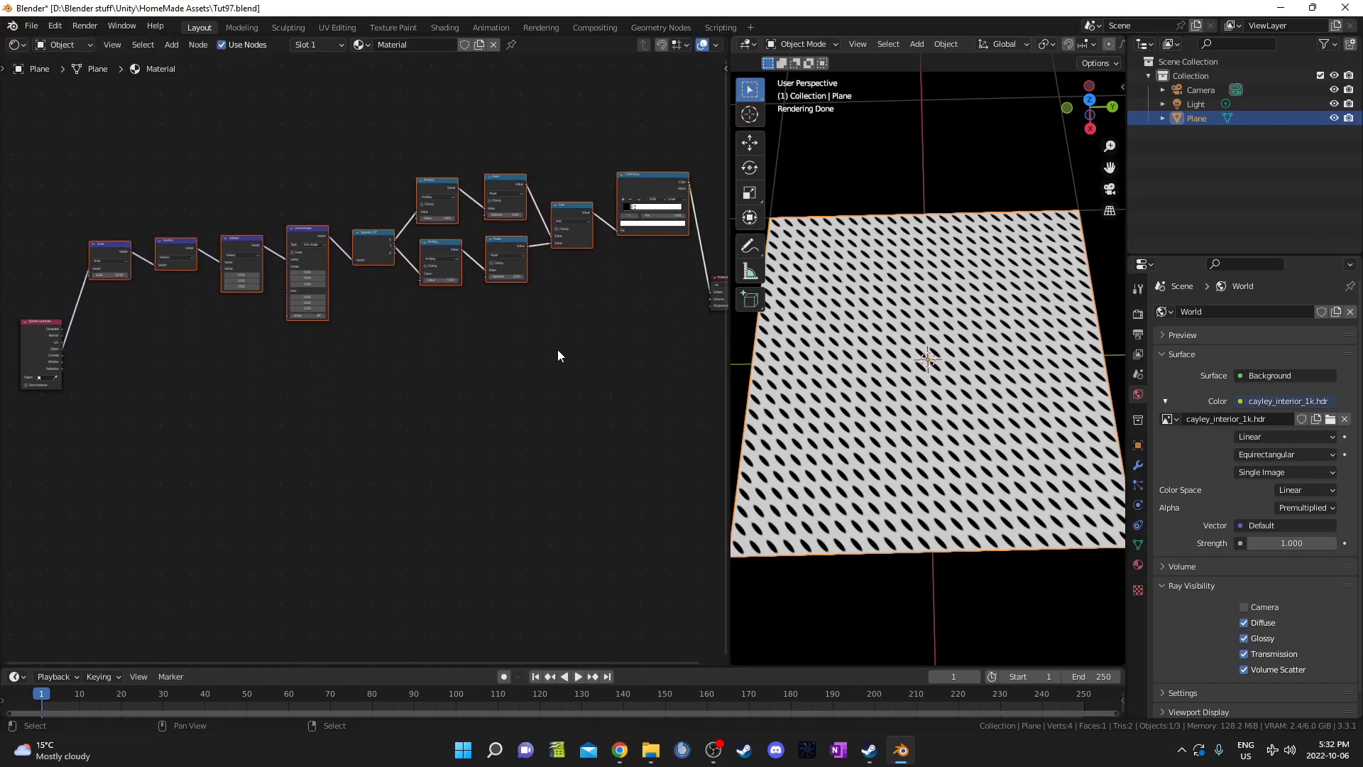
key(shift+d)
click(565, 506)
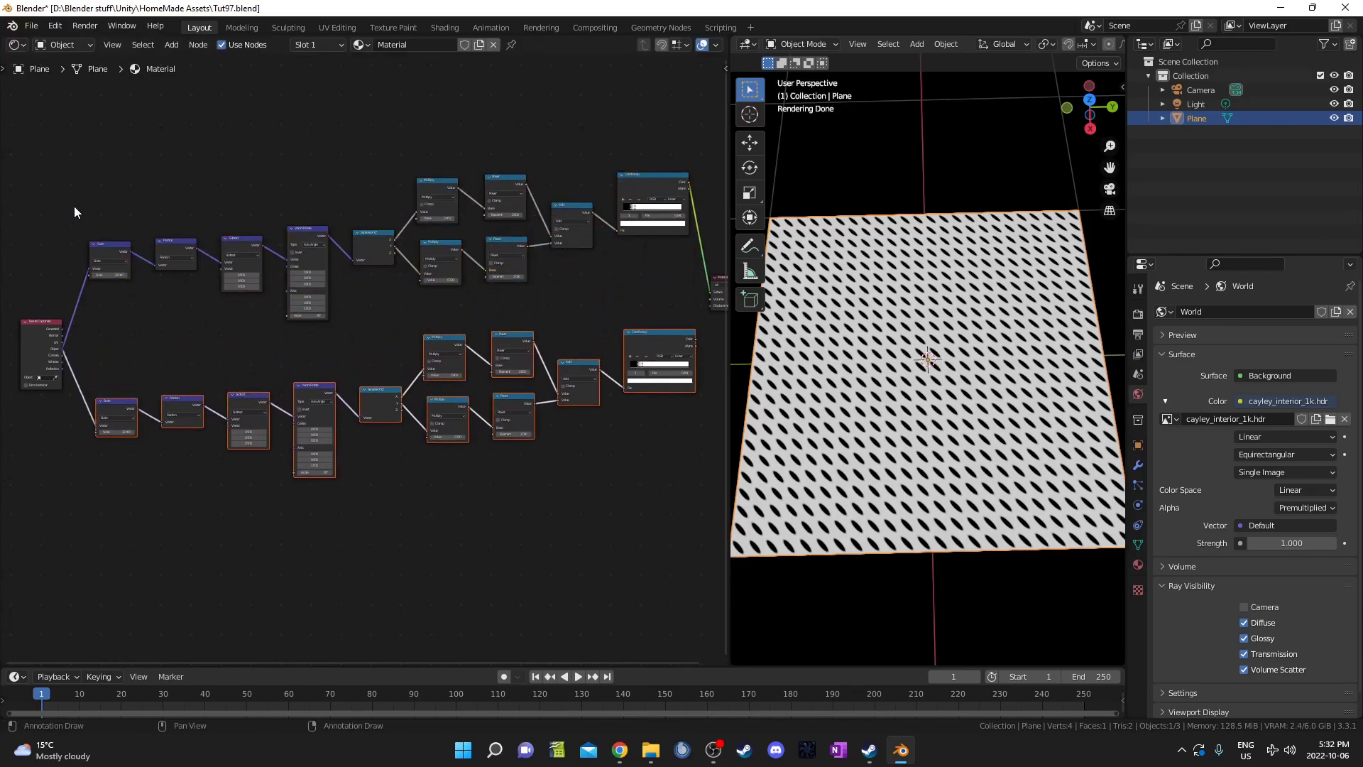
Move the Material Output node farther from the two ColorRamps to make room for another node
middle_drag(250, 368, 236, 357)
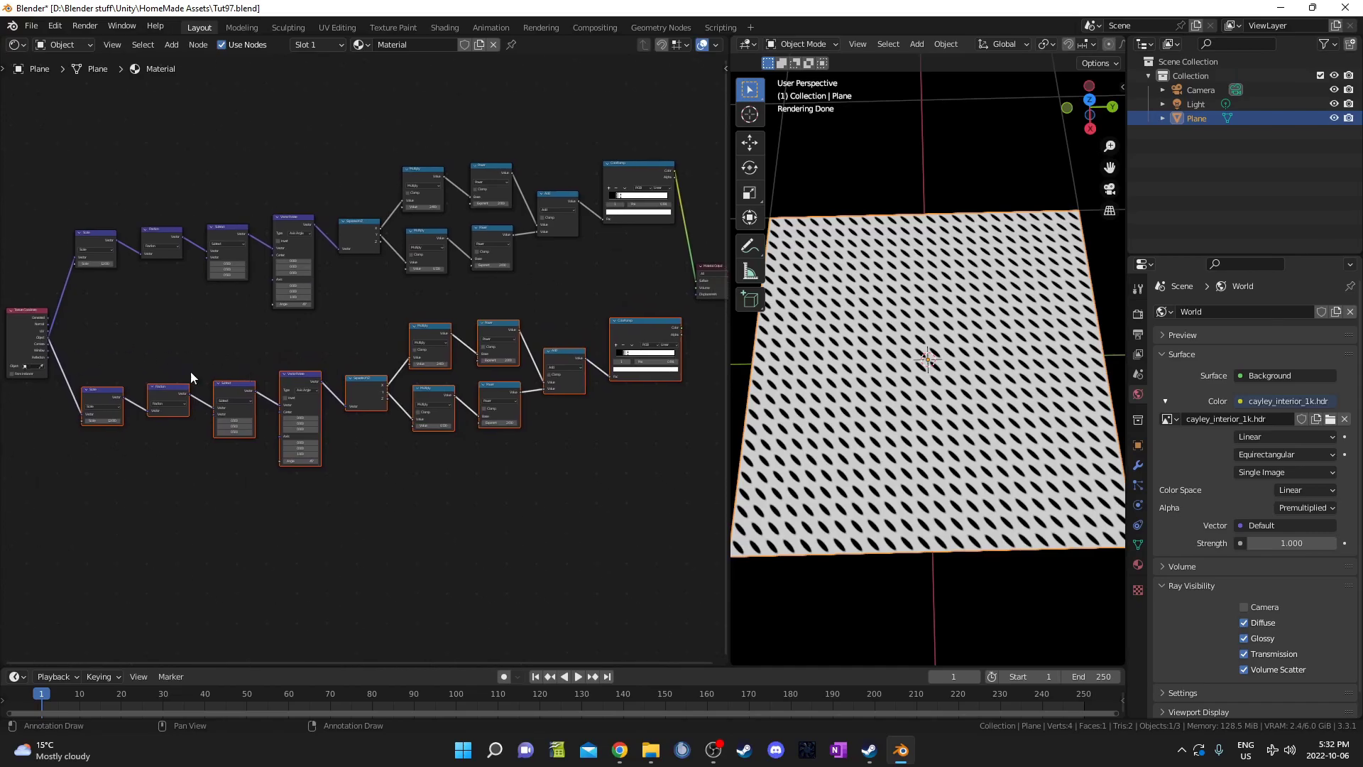
middle_drag(587, 262, 452, 287)
scroll(420, 371, up, 2)
middle_drag(369, 397, 553, 362)
mouse_move(224, 365)
middle_down()
mouse_move(137, 387)
mouse_move(305, 348)
middle_up()
middle_drag(311, 417, 205, 436)
middle_drag(403, 404, 185, 451)
middle_drag(448, 329, 349, 365)
drag(406, 288, 527, 392)
key(g)
click(643, 395)
Insert a copy of the Multiply node between the upper ColorRamp and Material Output, and feed the lower ColorRamp's Color into its second value
scroll(603, 379, up, 5)
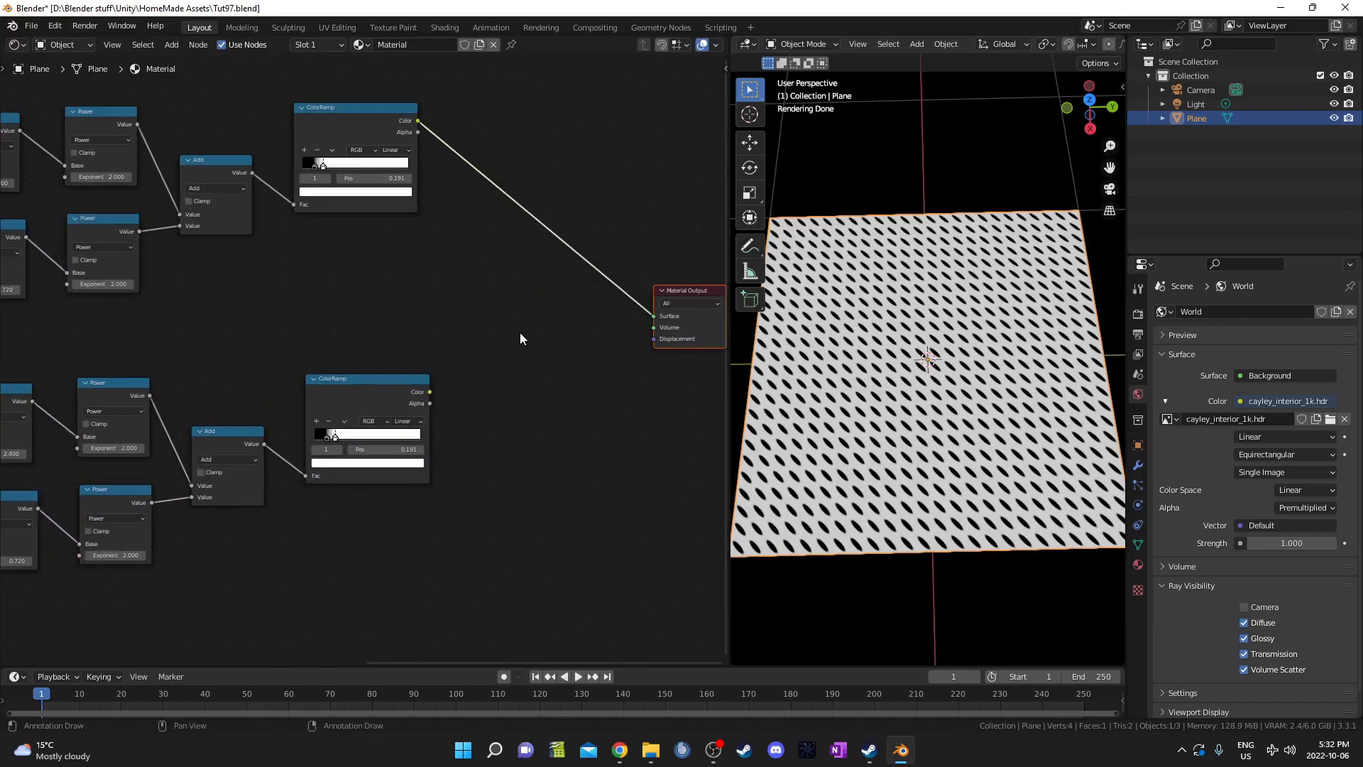
middle_drag(144, 188, 150, 250)
middle_drag(50, 206, 150, 206)
click(112, 191)
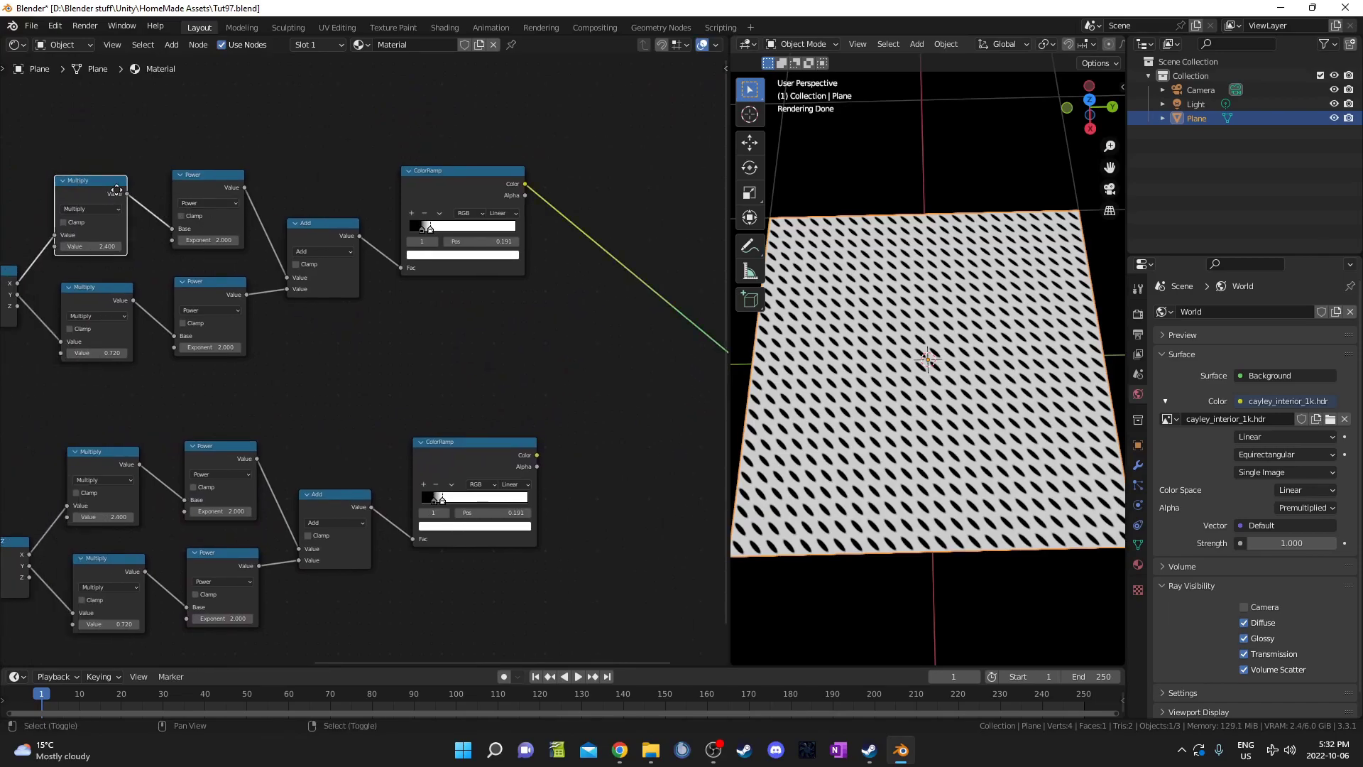
key(shift+d)
click(678, 266)
drag(537, 467, 627, 321)
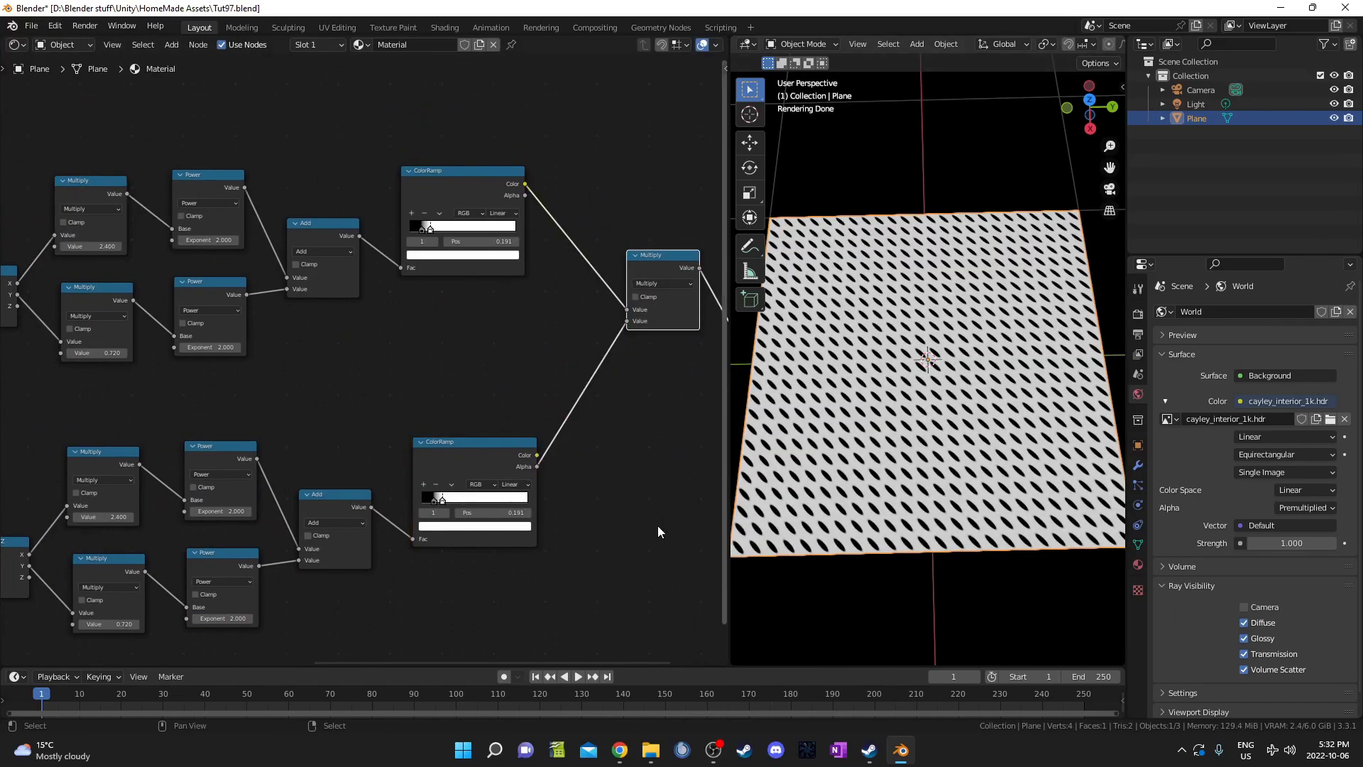
middle_drag(639, 417, 670, 324)
drag(568, 363, 654, 228)
Set the lower chain's Vector Rotate angle to -45°
middle_drag(428, 428, 467, 400)
middle_drag(201, 525, 390, 416)
scroll(390, 417, up, 5)
middle_drag(243, 445, 541, 421)
middle_drag(218, 453, 324, 448)
click(421, 452)
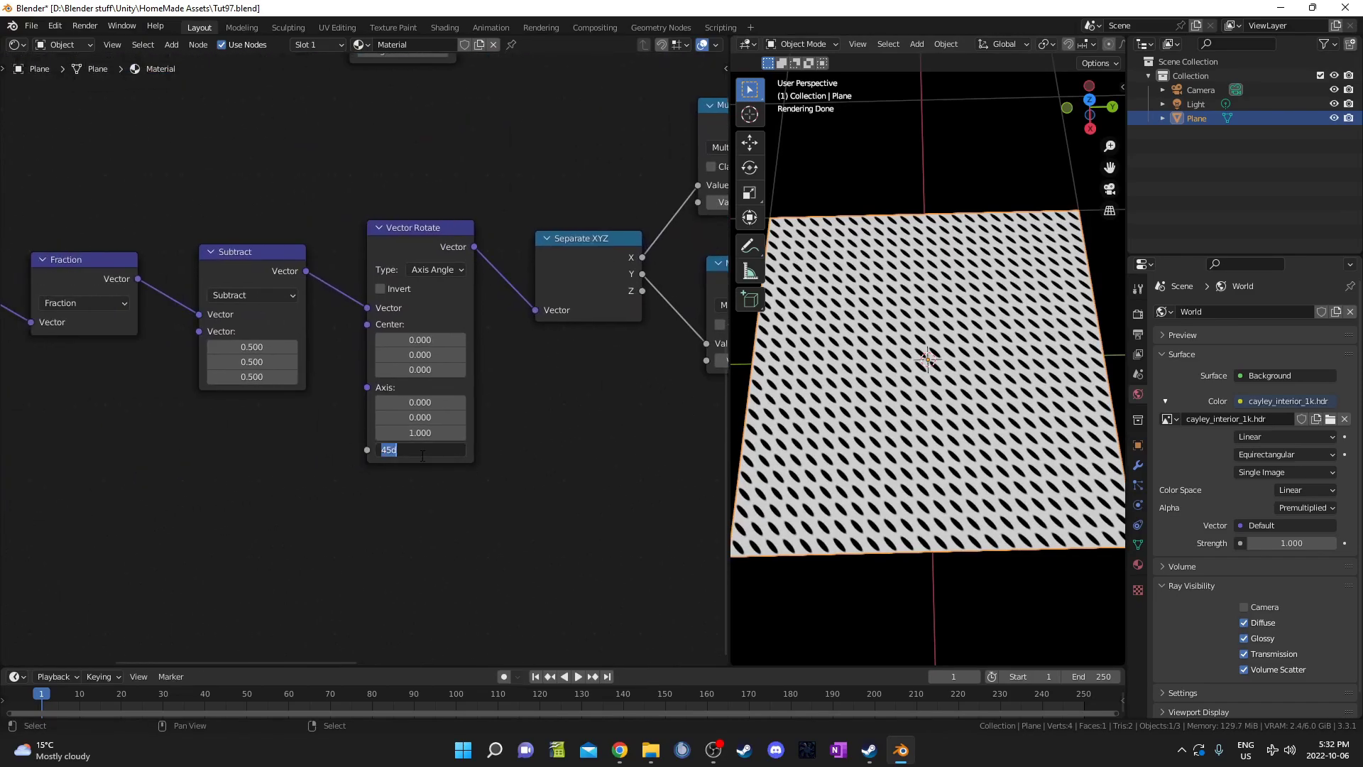
key(Return)
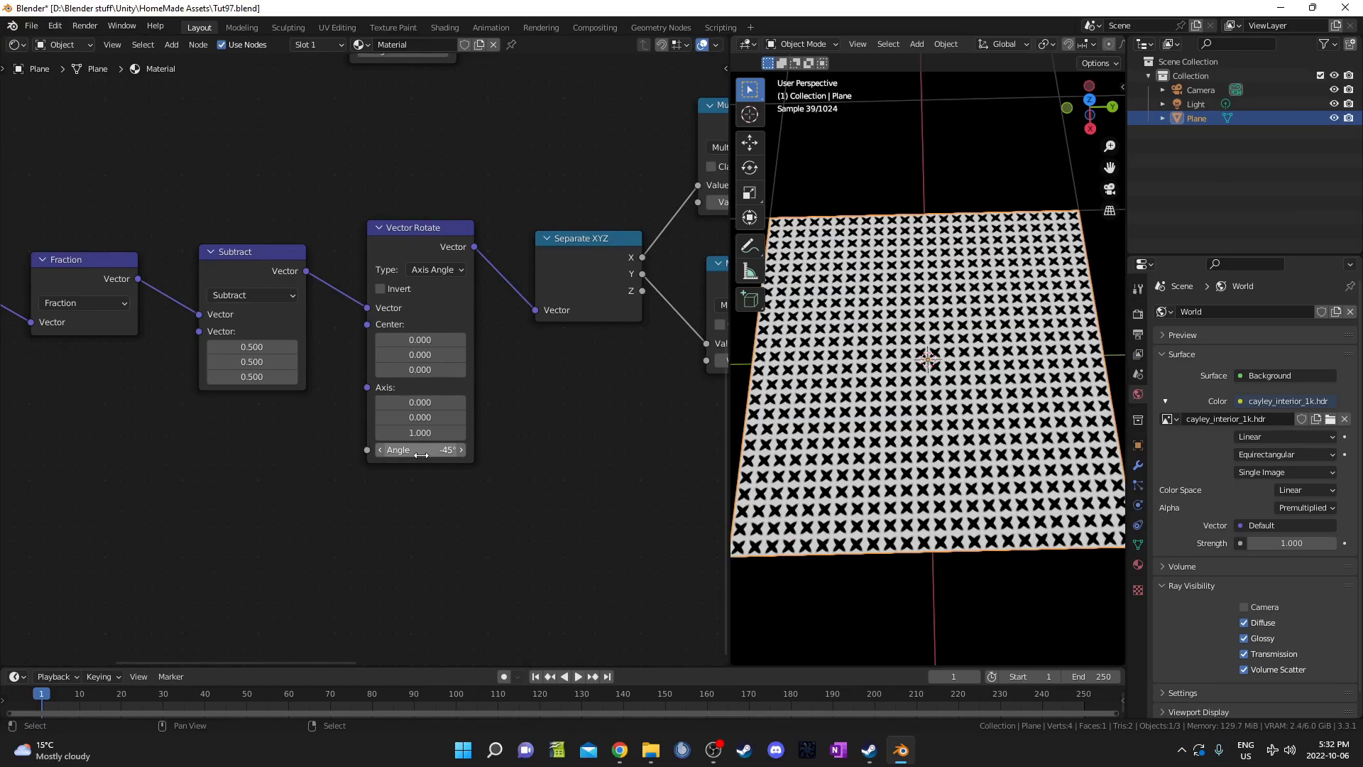
Insert a copy of the vector Scale node between the upper chain's Vector Rotate and Separate XYZ nodes, with scale 3
scroll(455, 455, down, 2)
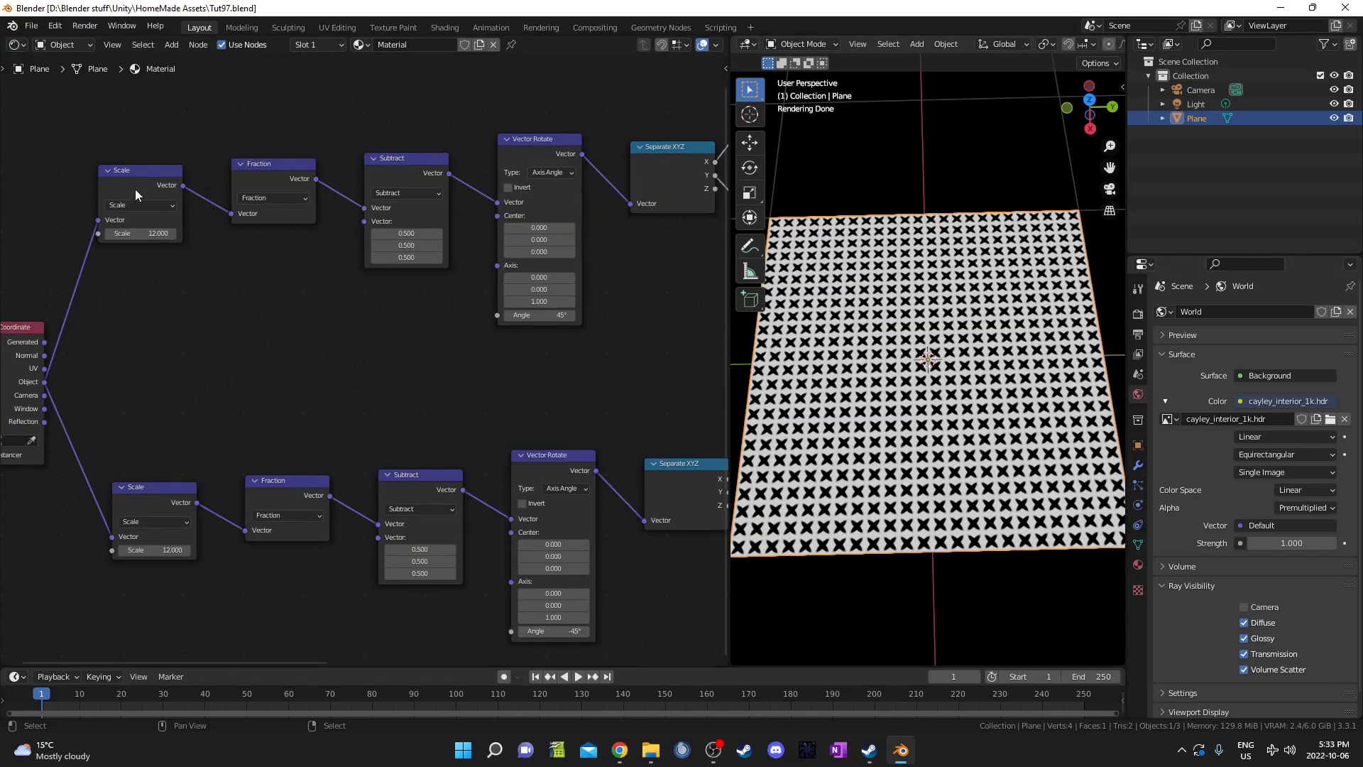
click(138, 195)
middle_drag(283, 339, 228, 364)
key(shift+d)
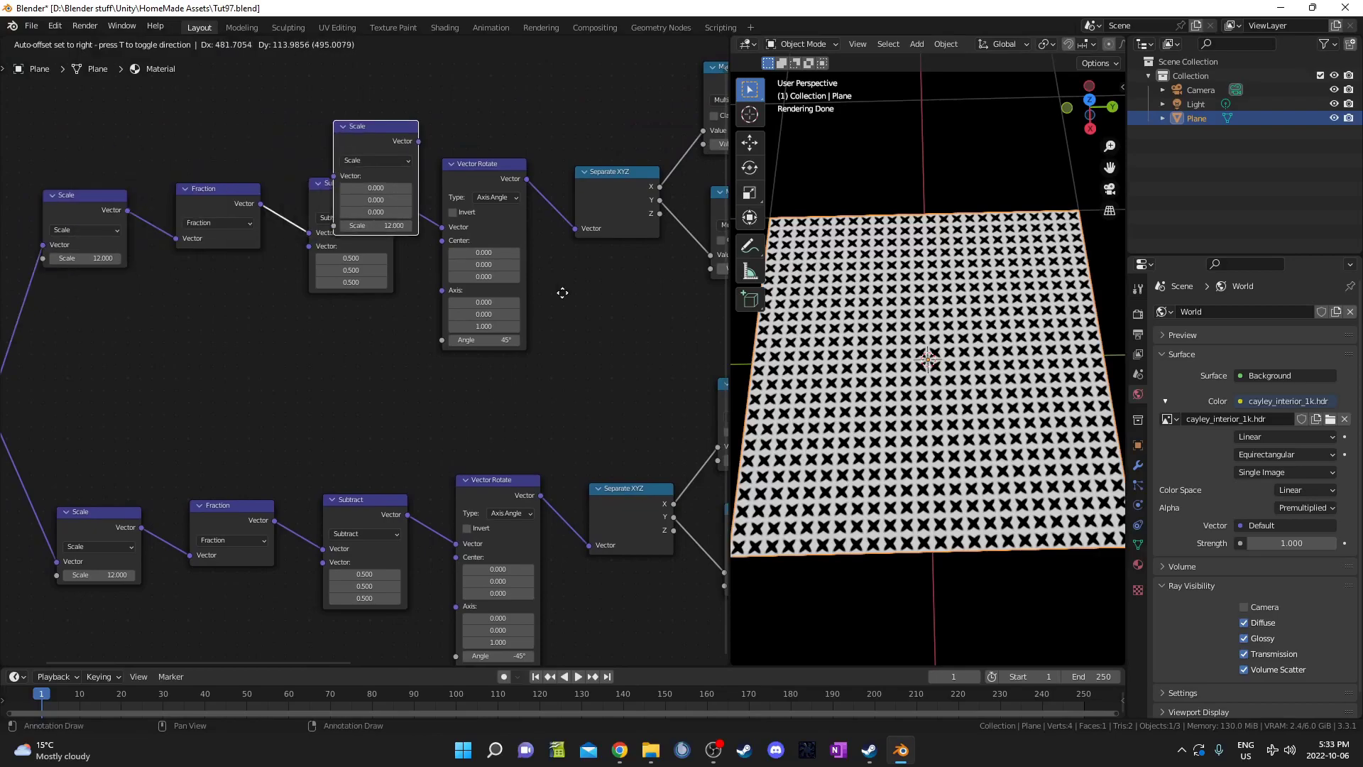
click(664, 337)
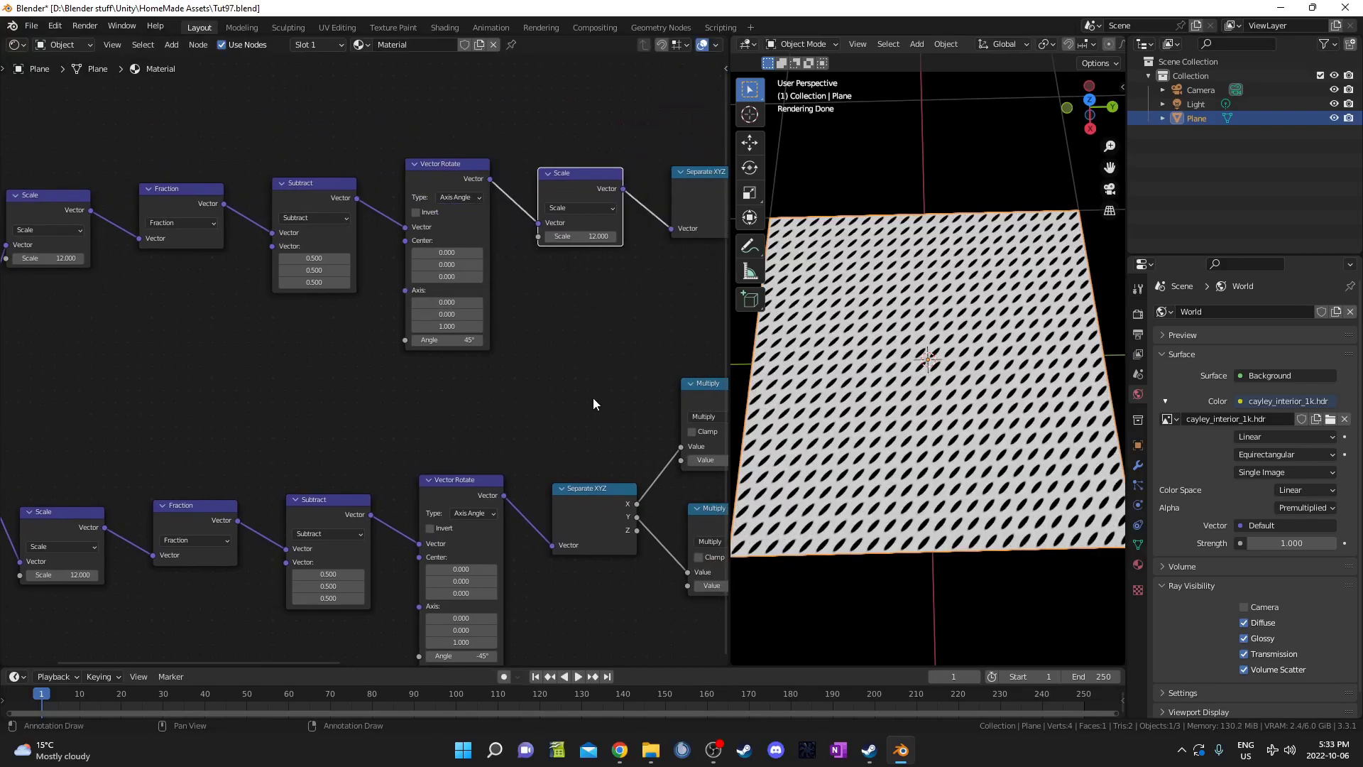
middle_drag(595, 226, 415, 242)
text(3)
key(Return)
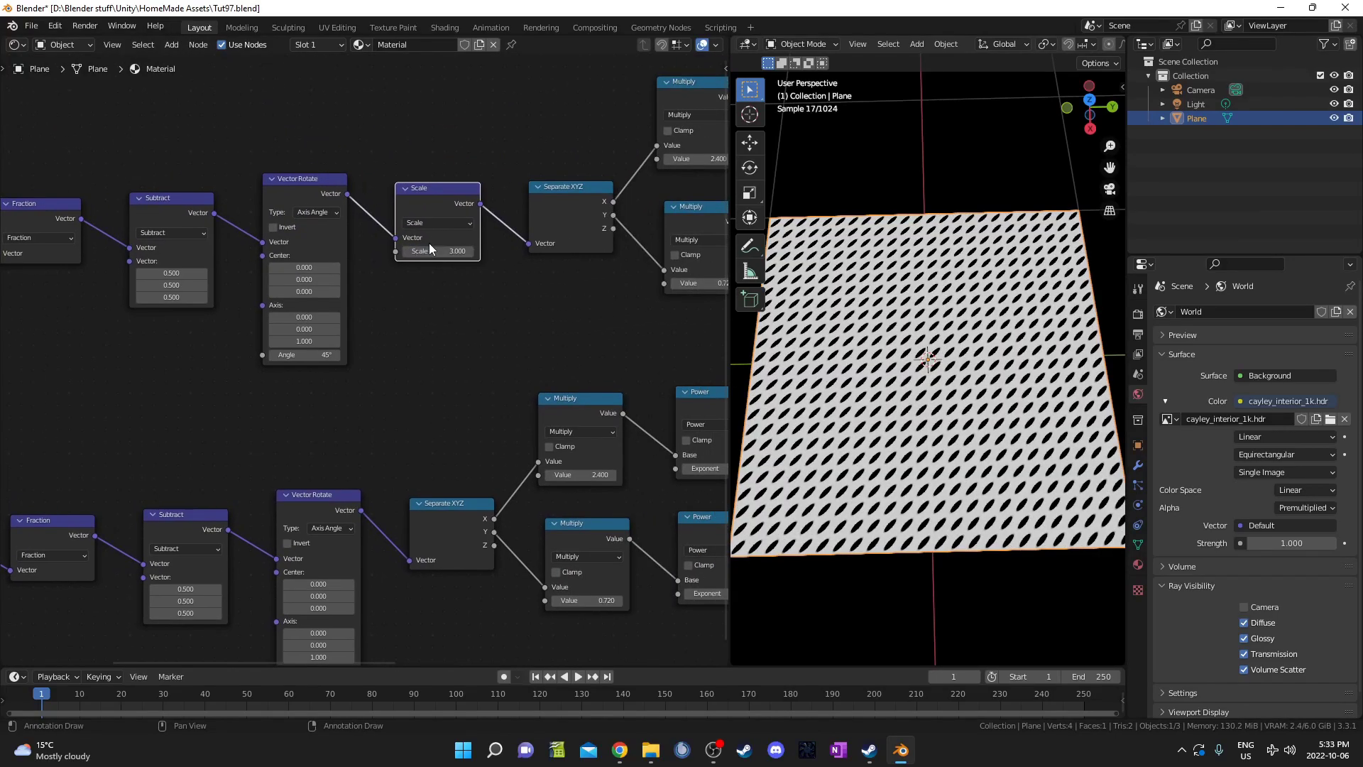
Duplicate the new Scale node into the lower chain between Vector Rotate and Separate XYZ, and inspect the pattern on the plane
key(shift+d)
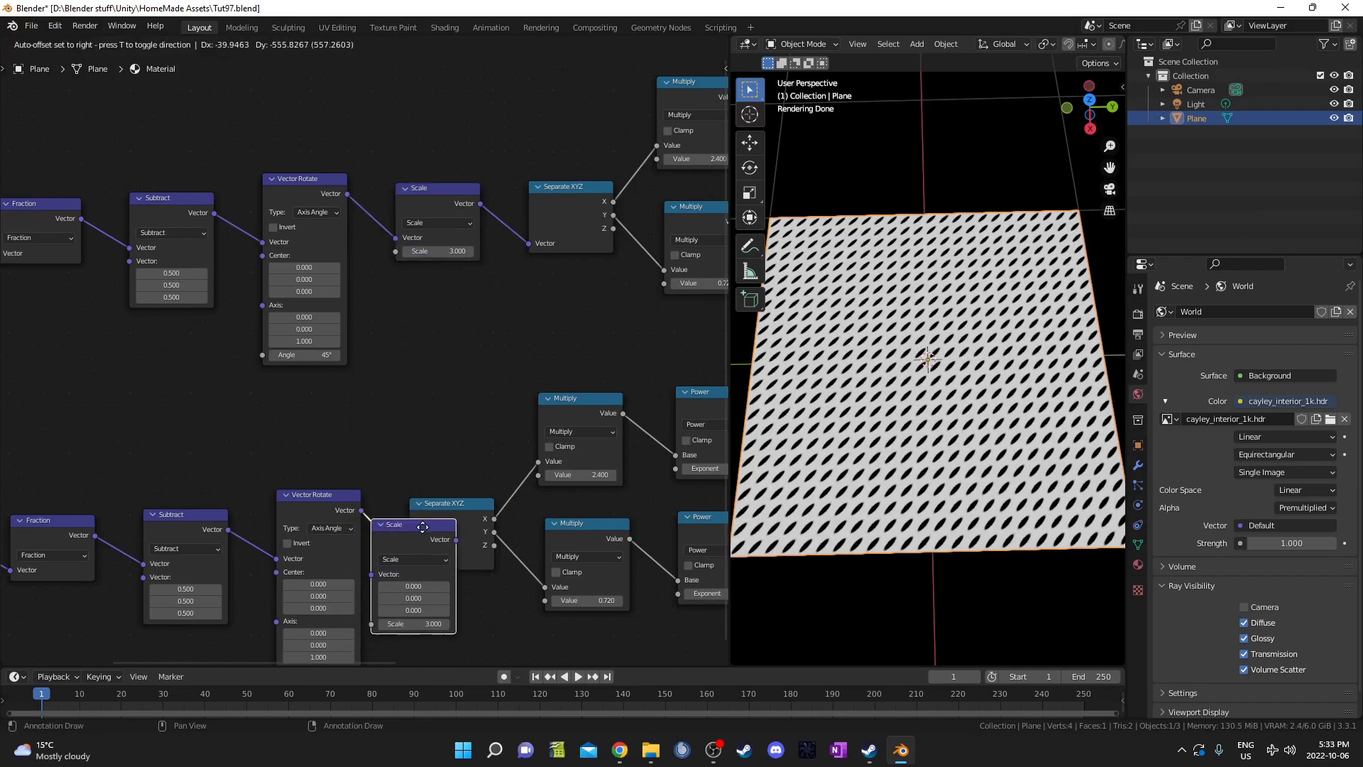
click(460, 506)
middle_drag(621, 567, 569, 491)
scroll(1034, 469, up, 4)
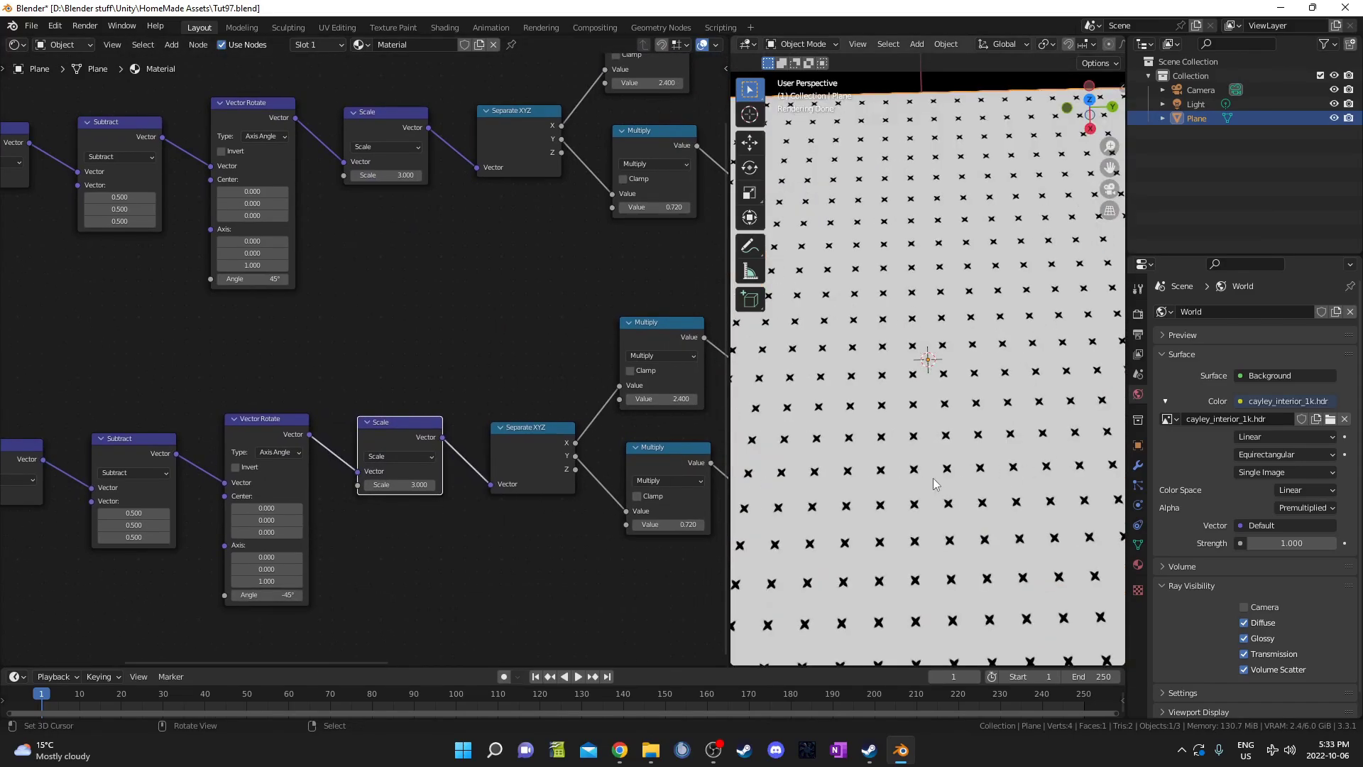
middle_drag(914, 474, 918, 426)
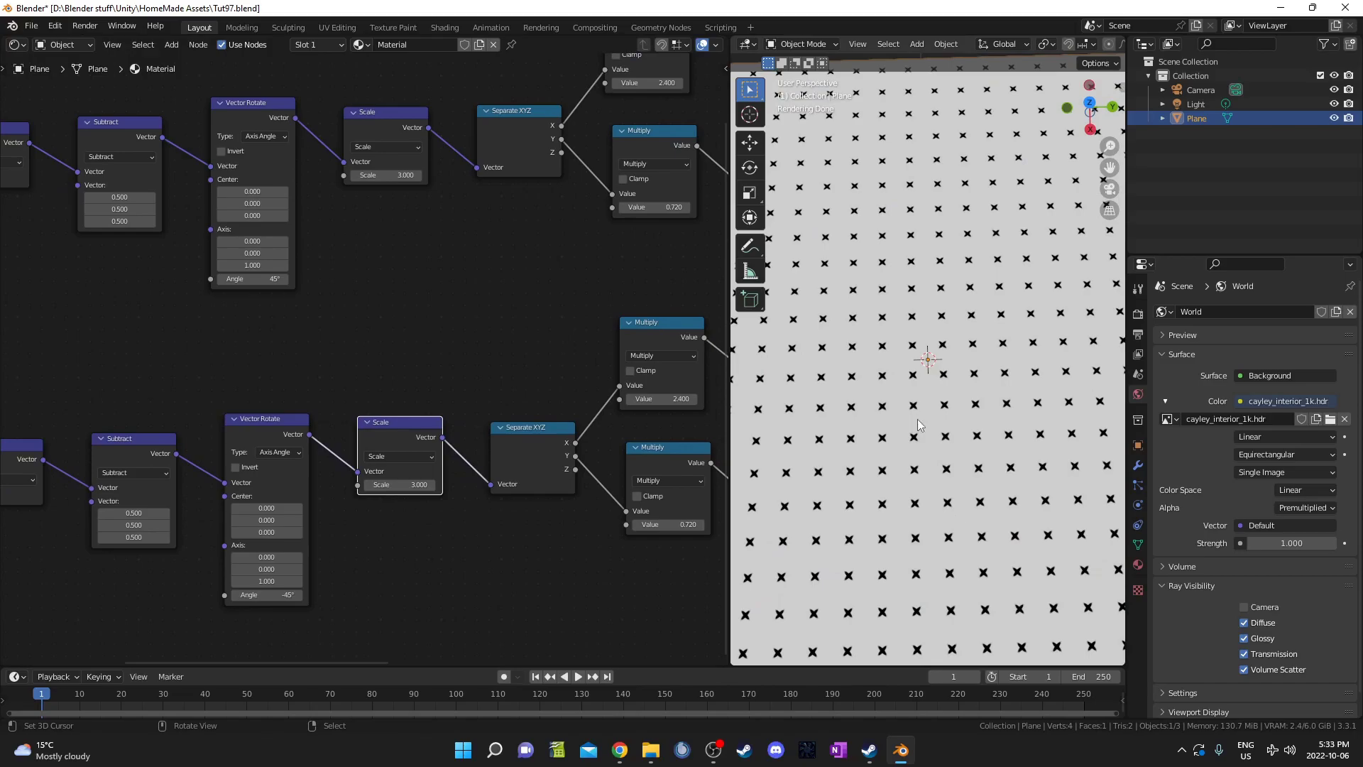
scroll(481, 467, down, 2)
middle_drag(480, 489, 544, 415)
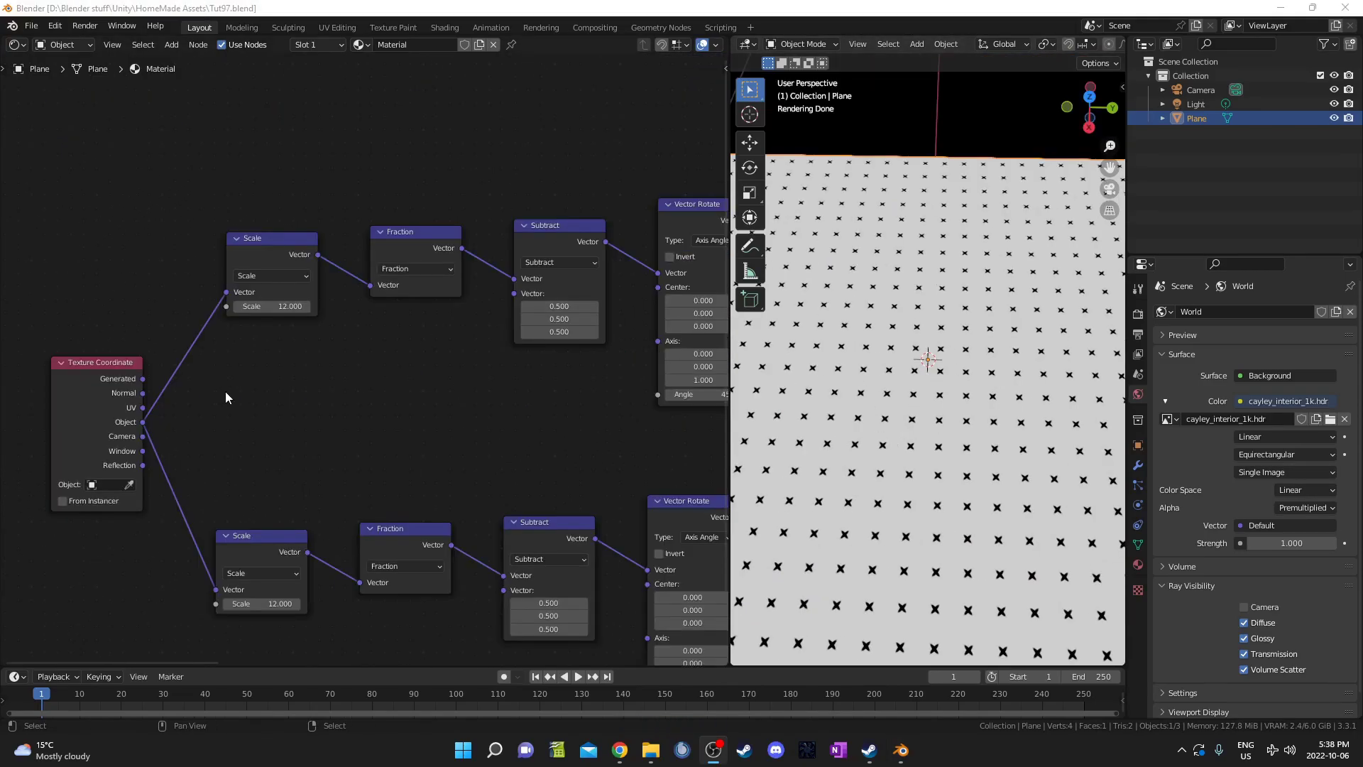
Insert a Vector Math Add node between the upper chain's Scale and Fraction nodes, with 0.5 on all three axes
middle_drag(226, 396, 259, 416)
key(shift+a)
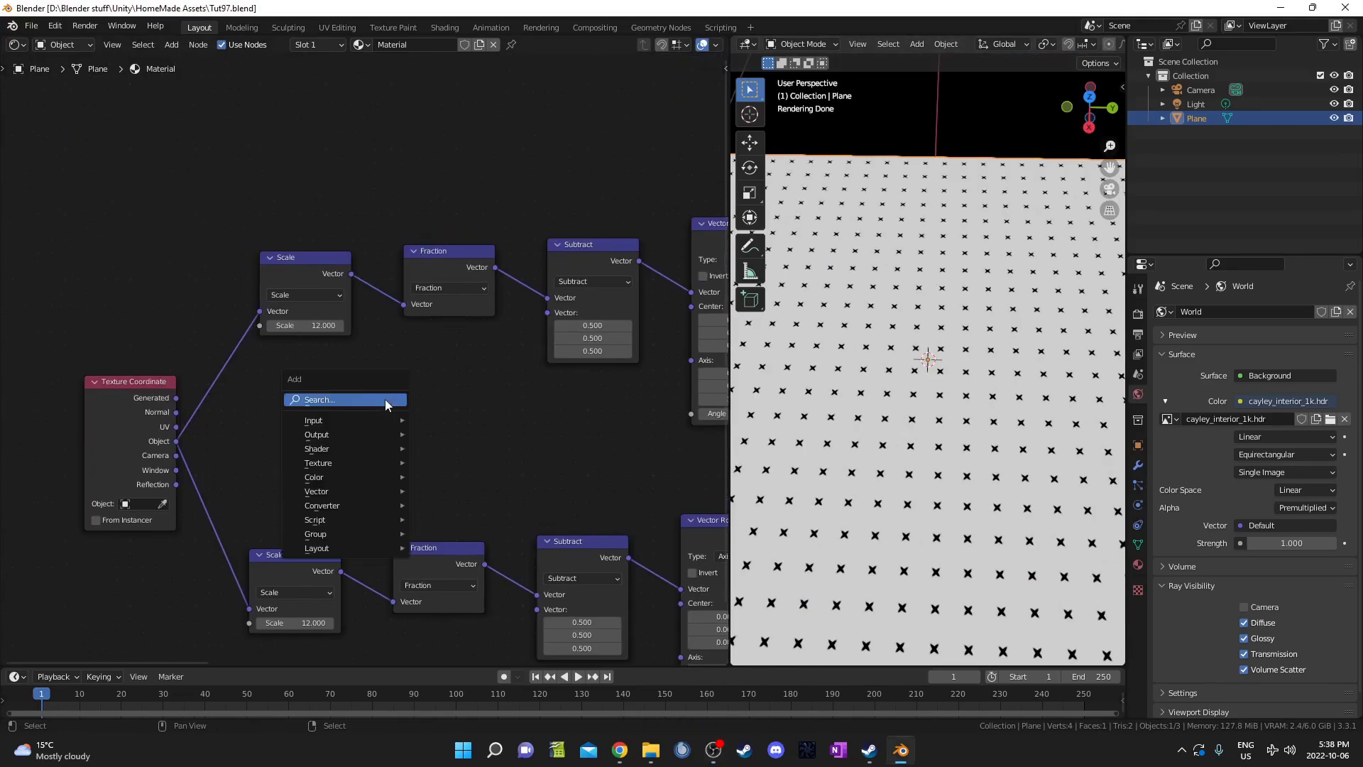
click(384, 399)
text(math)
key(Down)
key(Return)
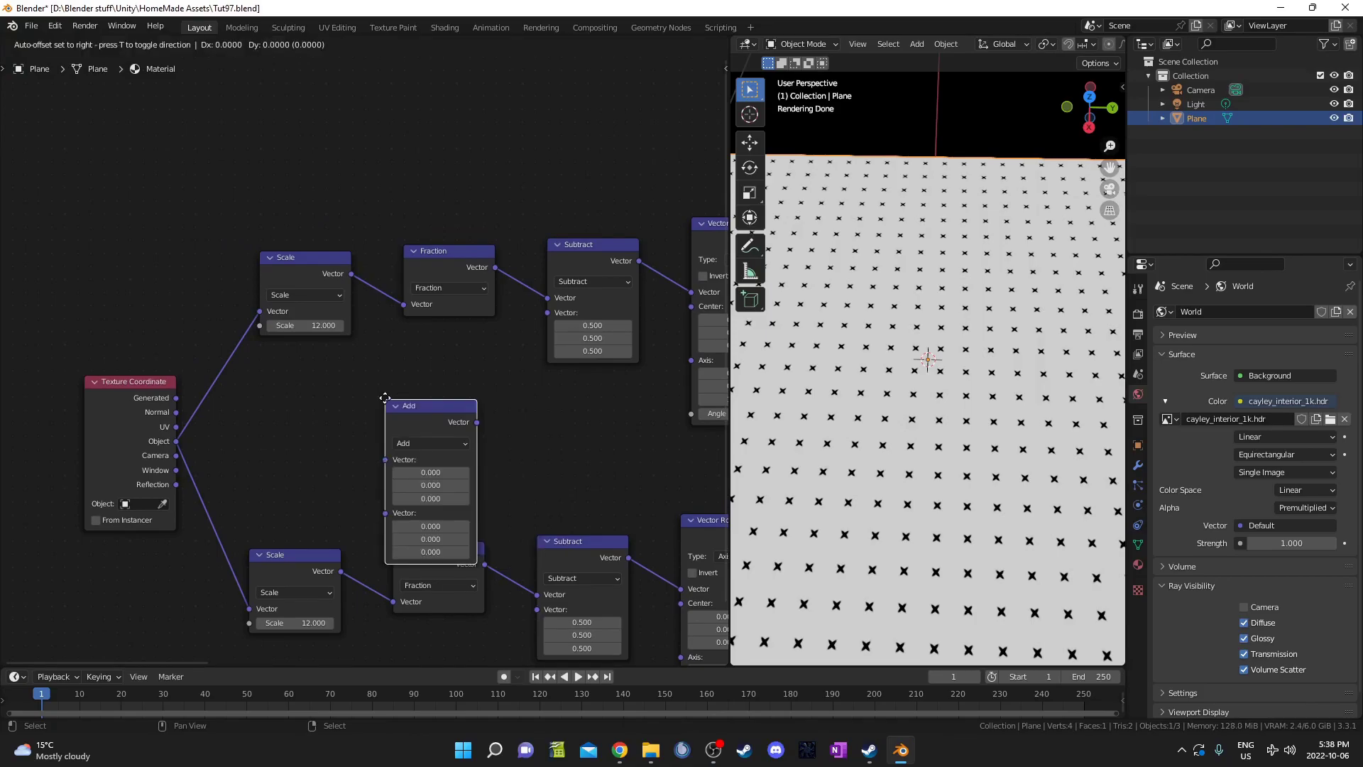
click(402, 219)
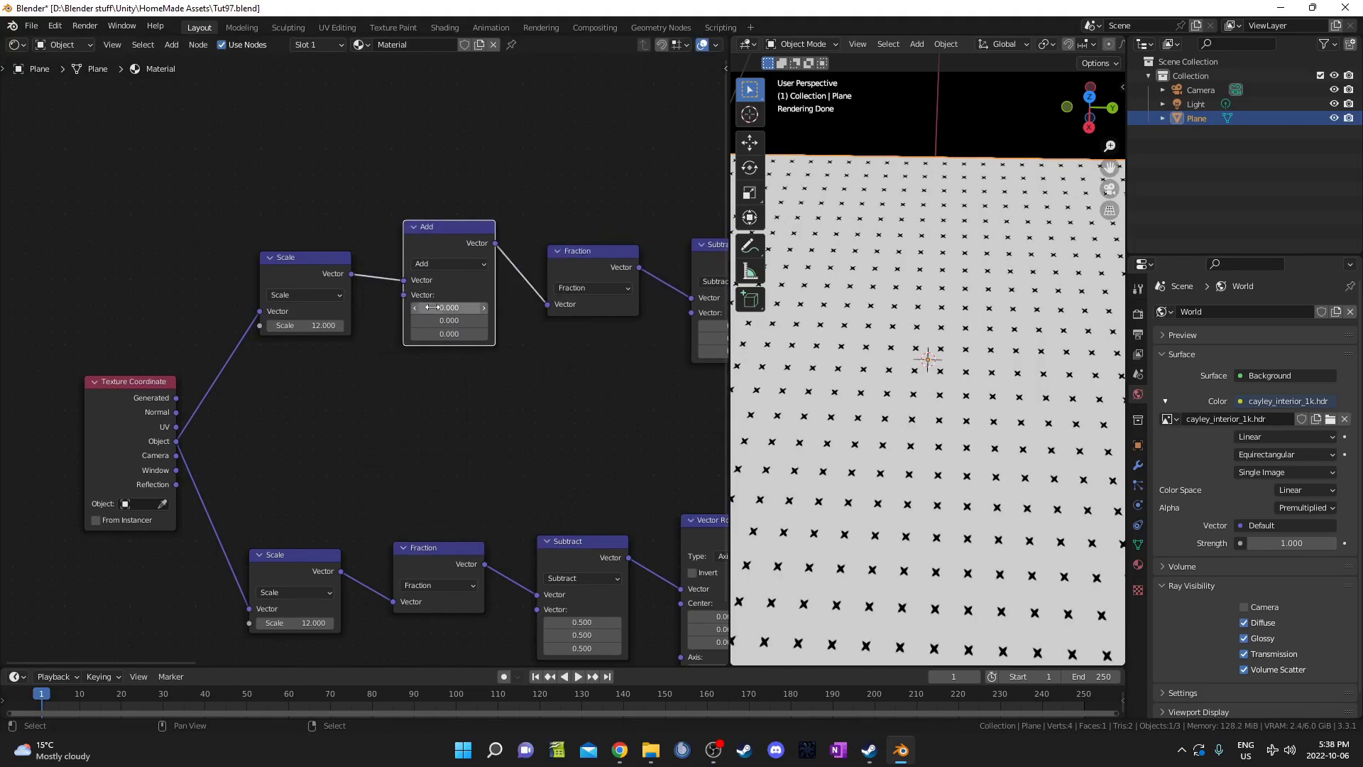
drag(433, 307, 445, 334)
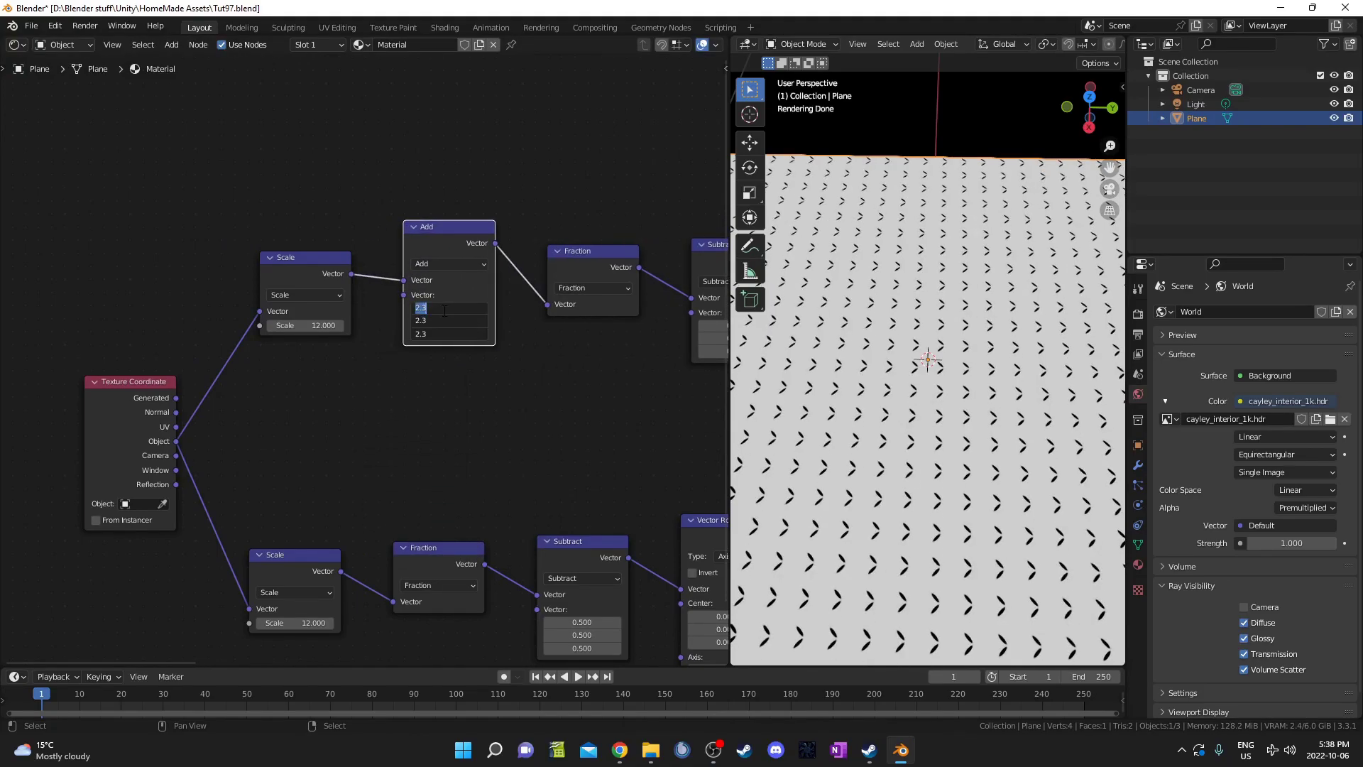
key(Return)
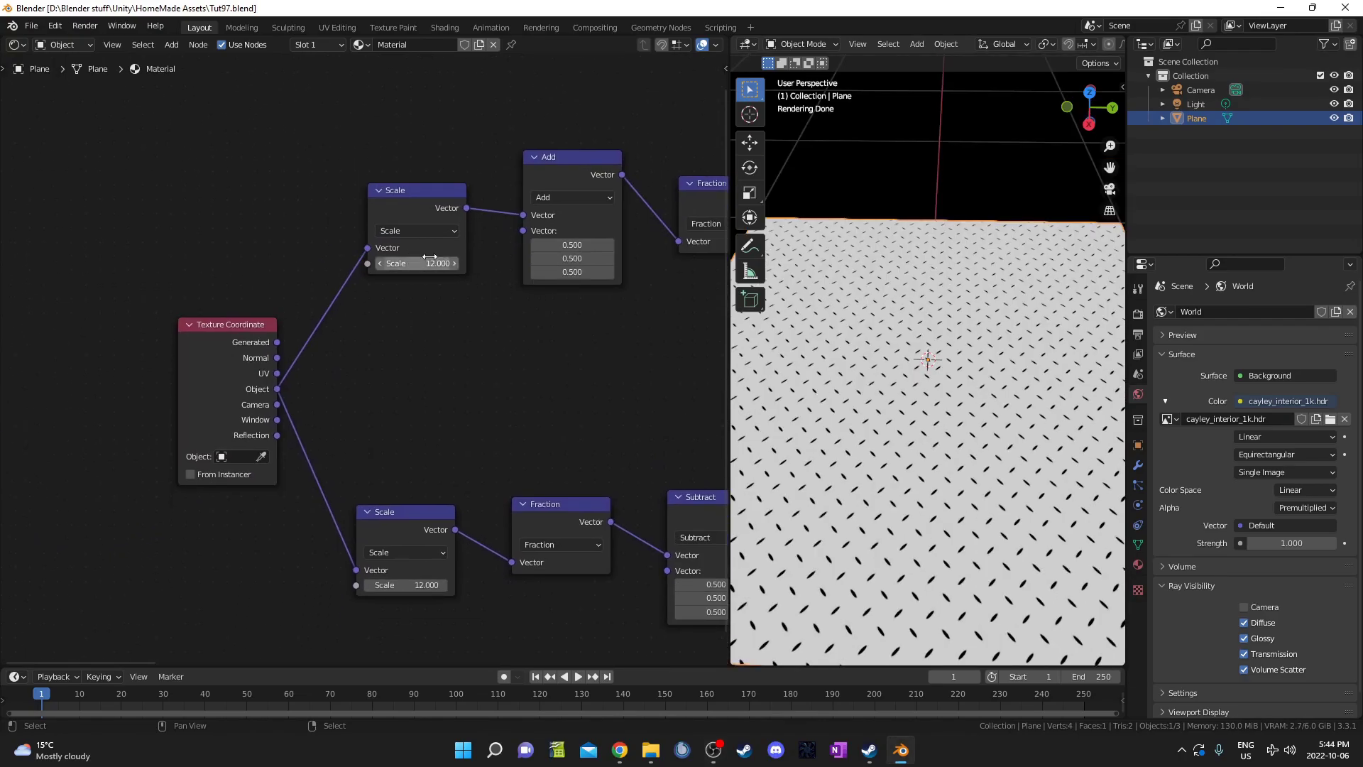
Add a Value node above the Texture Coordinate node and set it to 12
mouse_move(420, 249)
mouse_down()
mouse_move(441, 250)
mouse_move(399, 243)
mouse_move(411, 257)
mouse_up()
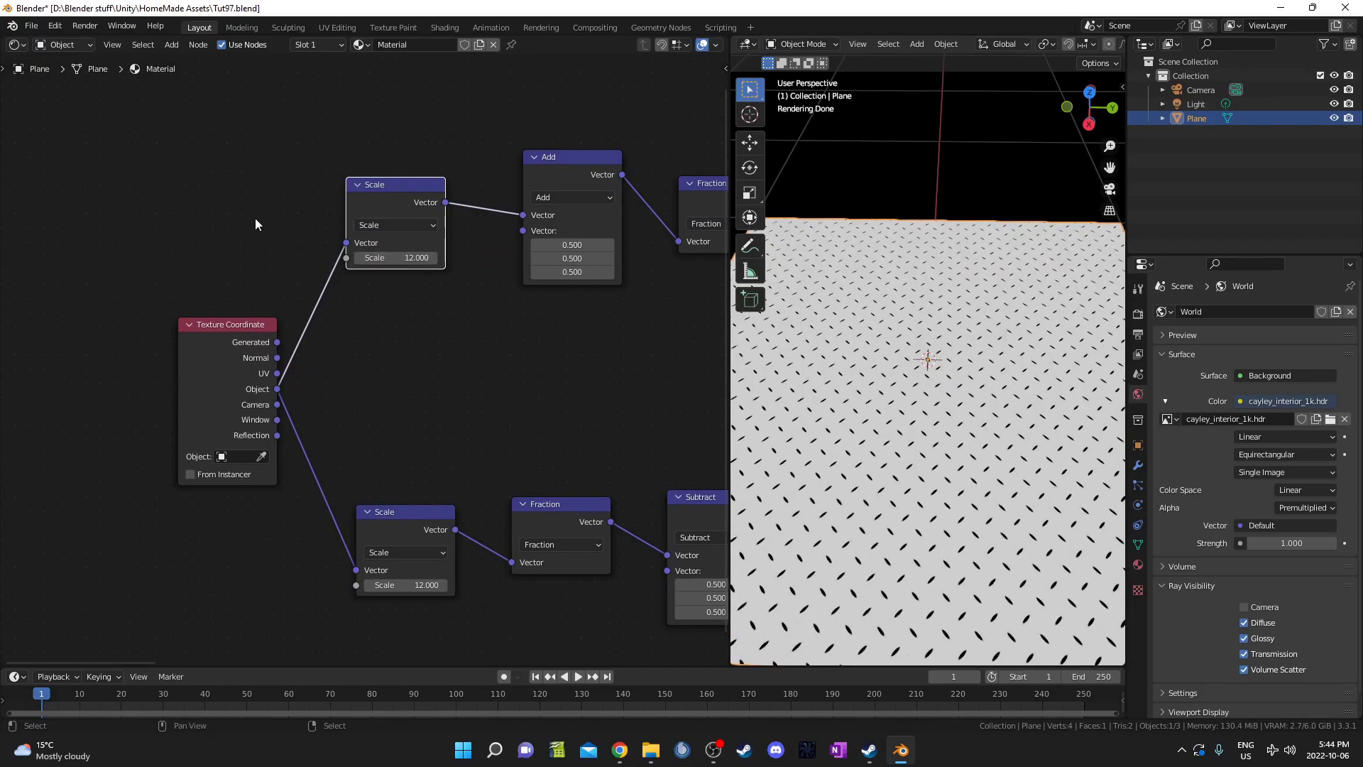
key(shift+a)
text(val)
key(Return)
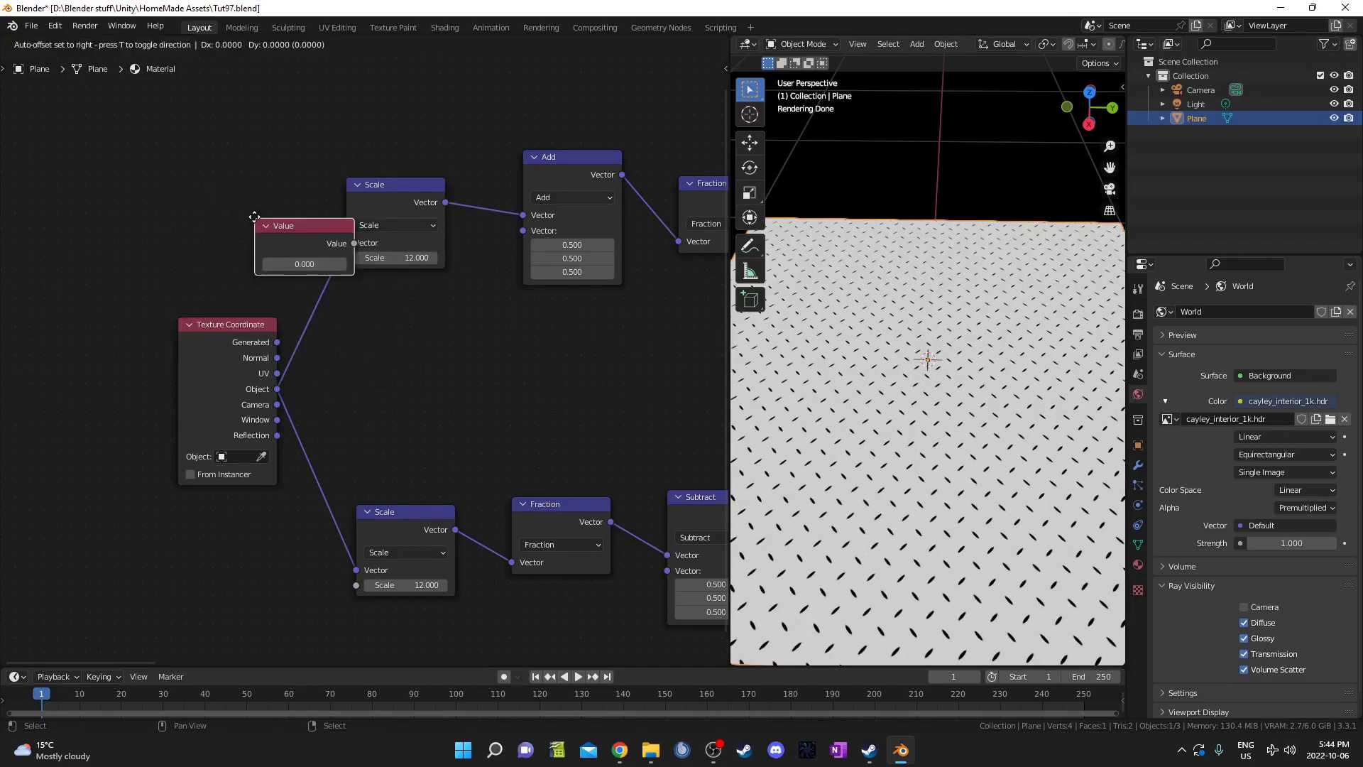
click(174, 230)
click(216, 277)
text(1)
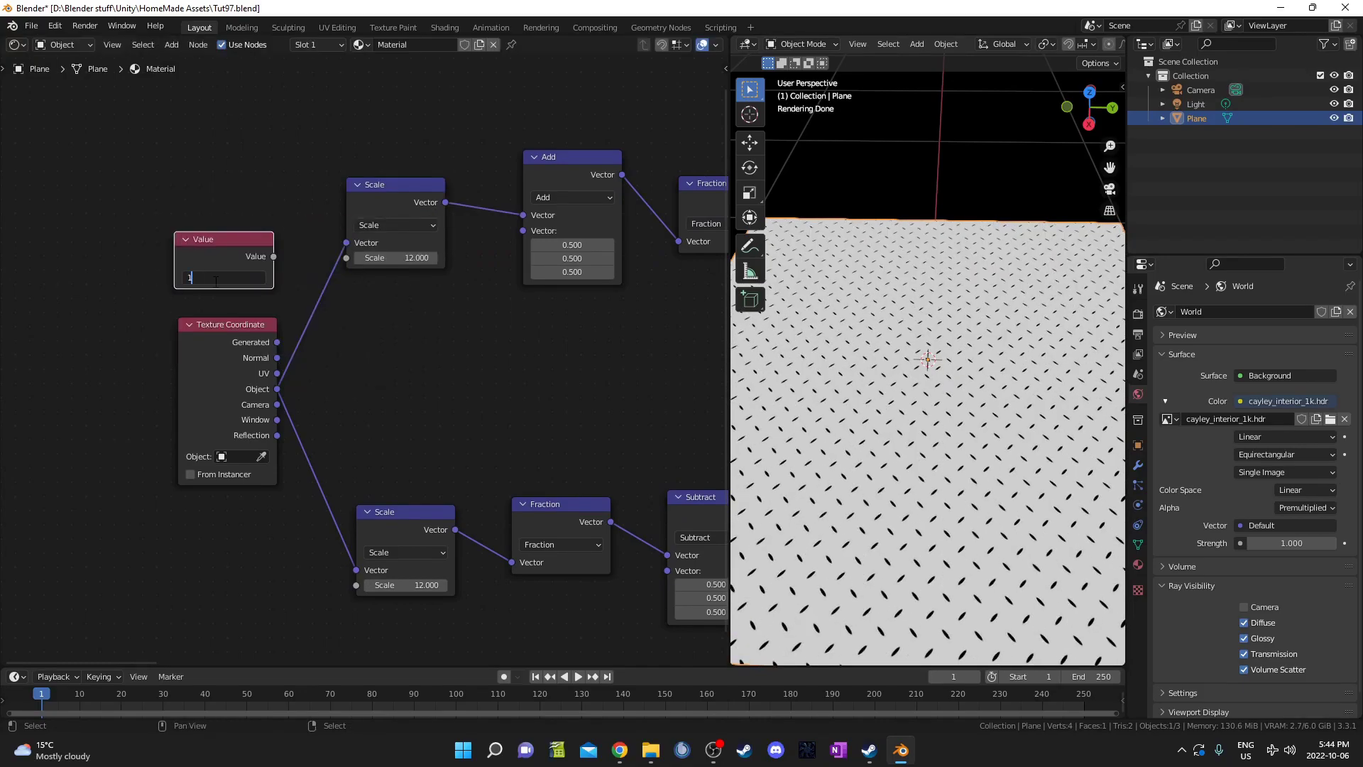
text(2)
key(Return)
Link the Value node to the Scale inputs of the first Scale node in both the upper and lower chains
drag(273, 257, 358, 257)
drag(275, 258, 356, 586)
drag(217, 282, 263, 282)
key(ctrl+z)
Duplicate the Value node, place the copy between the two chains near the Vector Rotate nodes, and set it to 3
scroll(370, 387, down, 5)
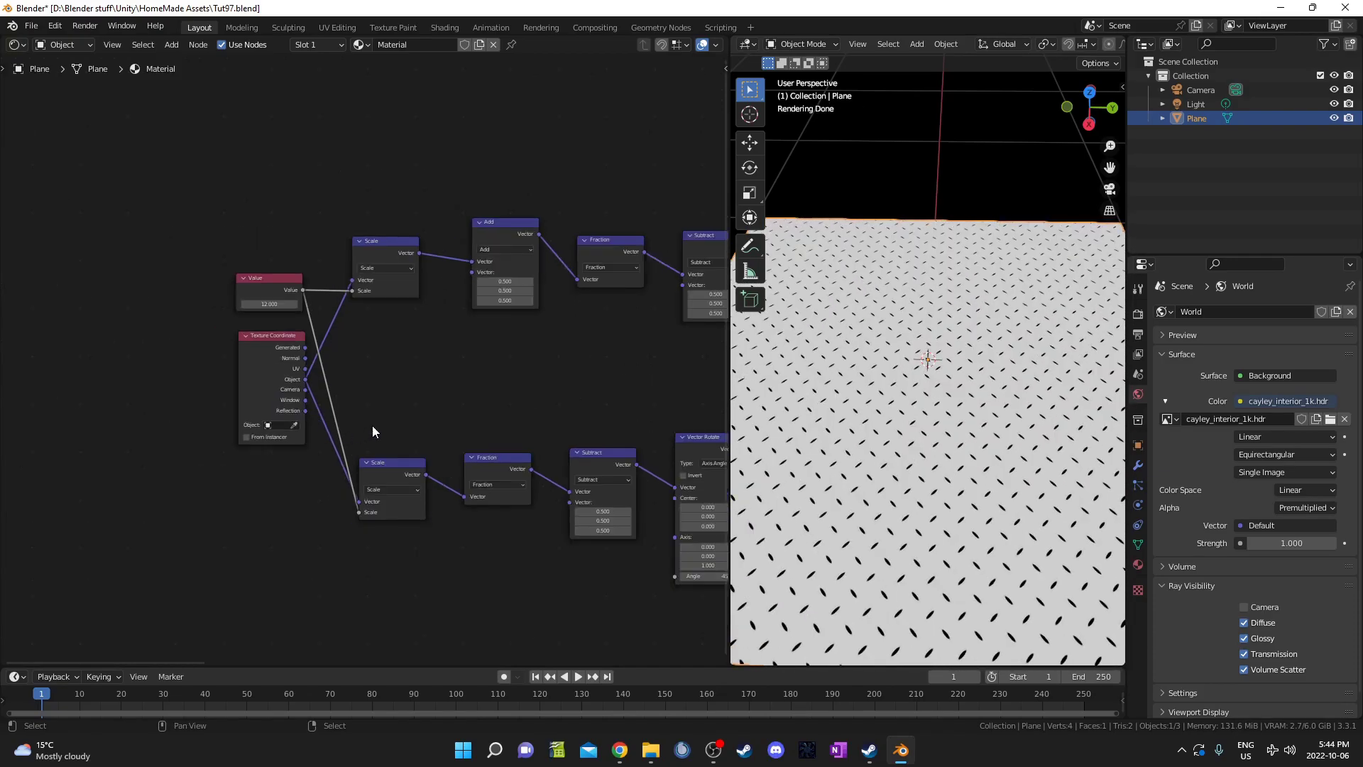
middle_drag(633, 427, 276, 429)
middle_drag(370, 426, 412, 407)
scroll(324, 405, down, 3)
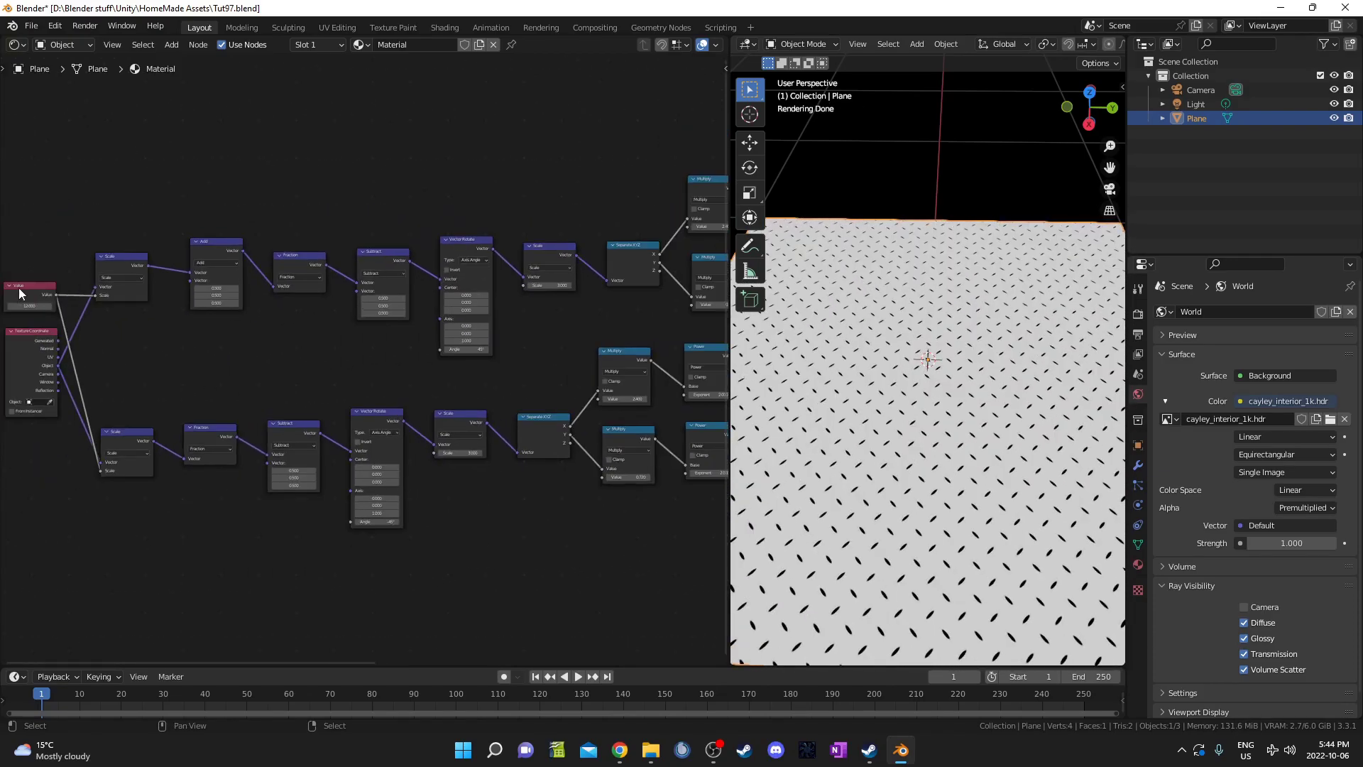
drag(18, 288, 516, 348)
scroll(611, 436, up, 4)
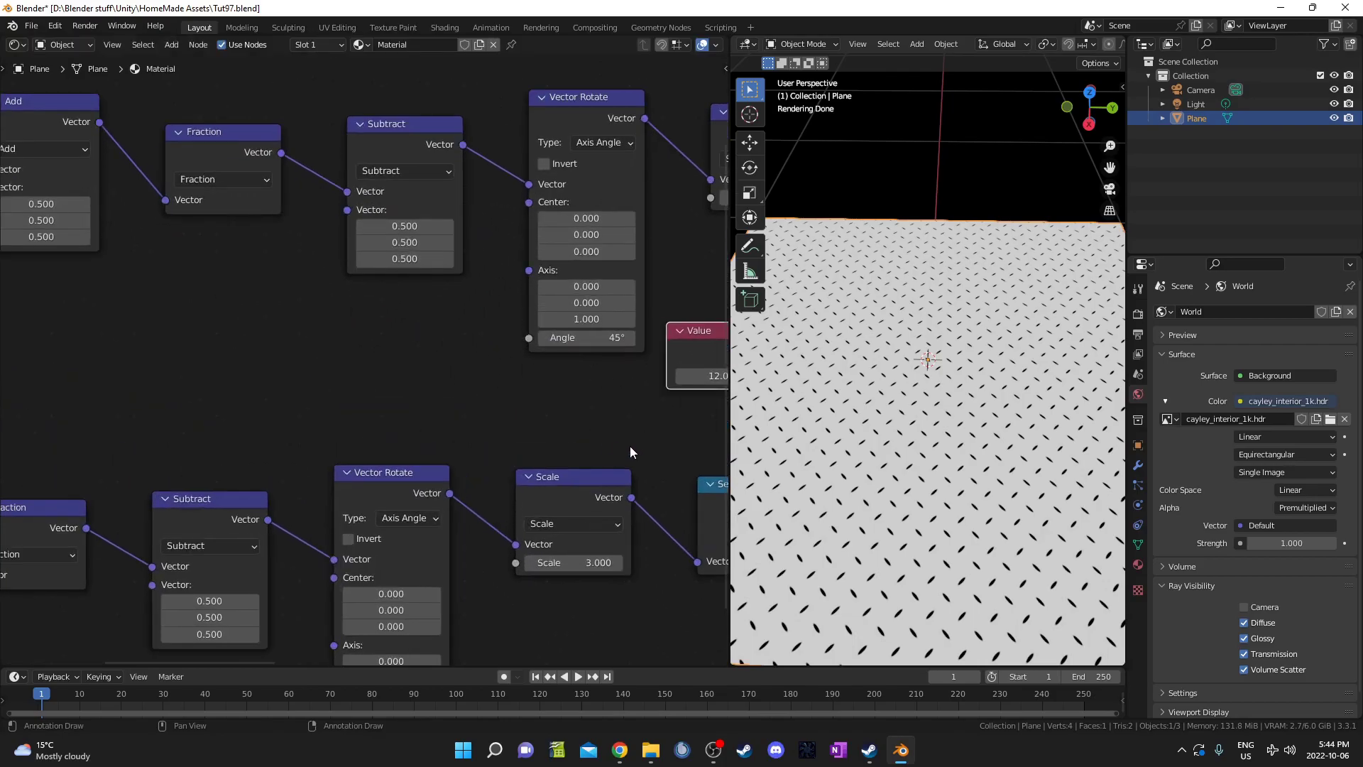
middle_drag(630, 447, 376, 456)
scroll(378, 454, up, 3)
drag(488, 318, 138, 354)
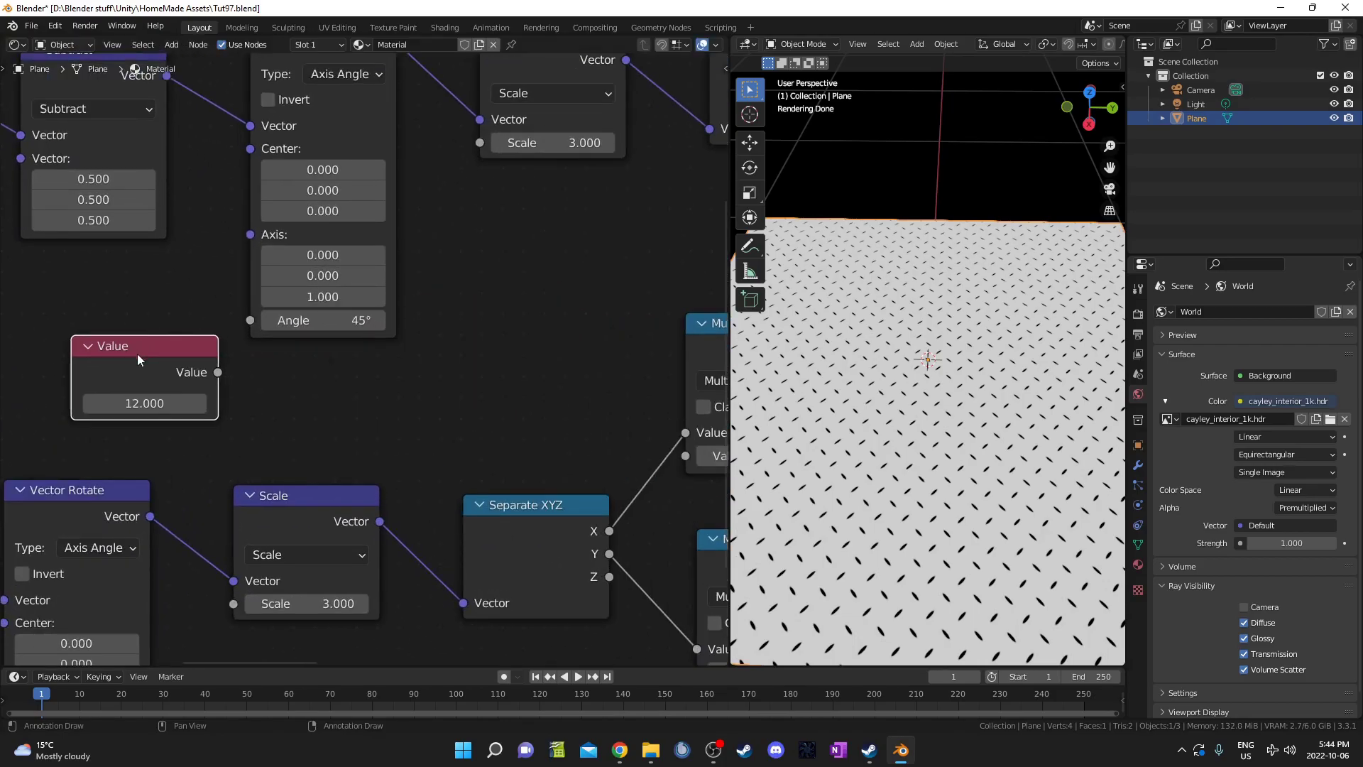
double_click(169, 404)
text(3)
key(Return)
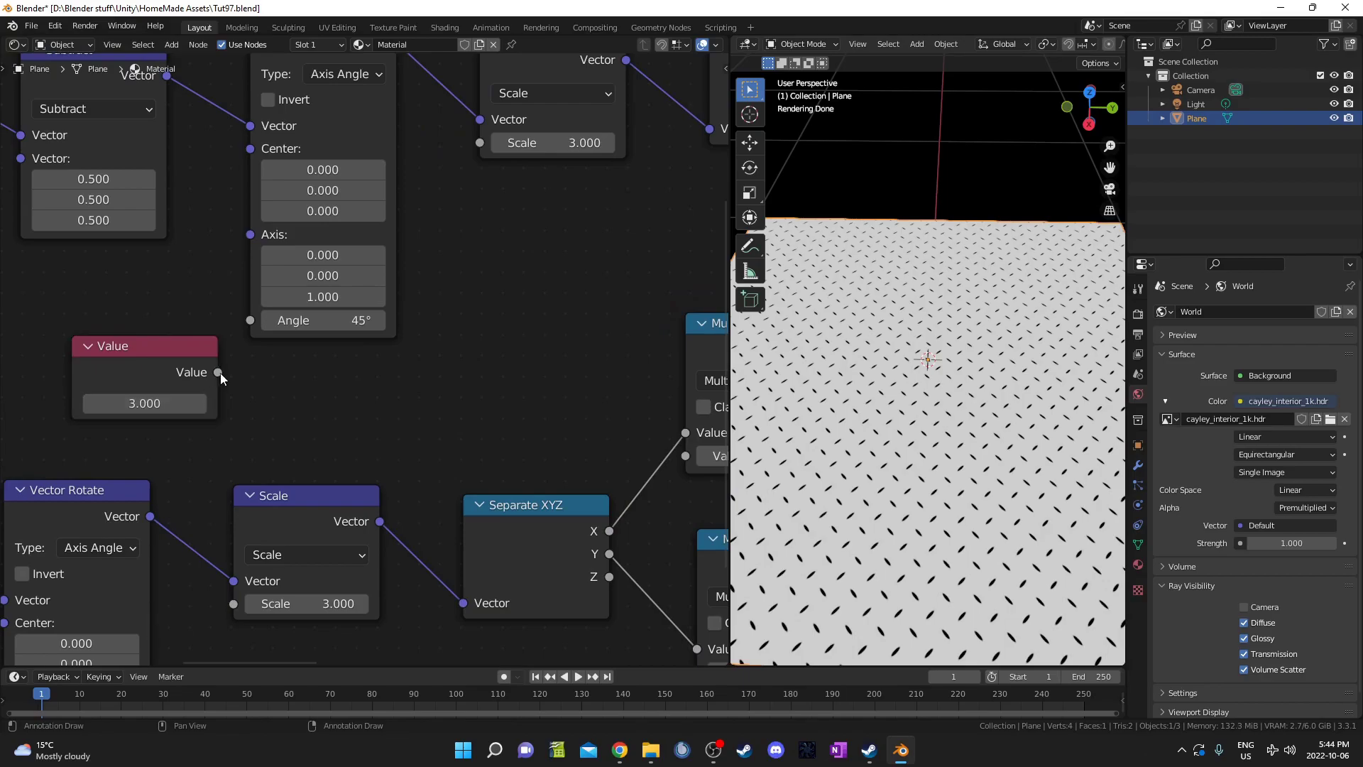
Link the new Value node to the Scale inputs of both Scale nodes that follow the Vector Rotate nodes
drag(218, 372, 233, 603)
middle_drag(272, 520, 253, 659)
drag(199, 512, 463, 281)
middle_drag(308, 448, 550, 348)
drag(381, 385, 332, 396)
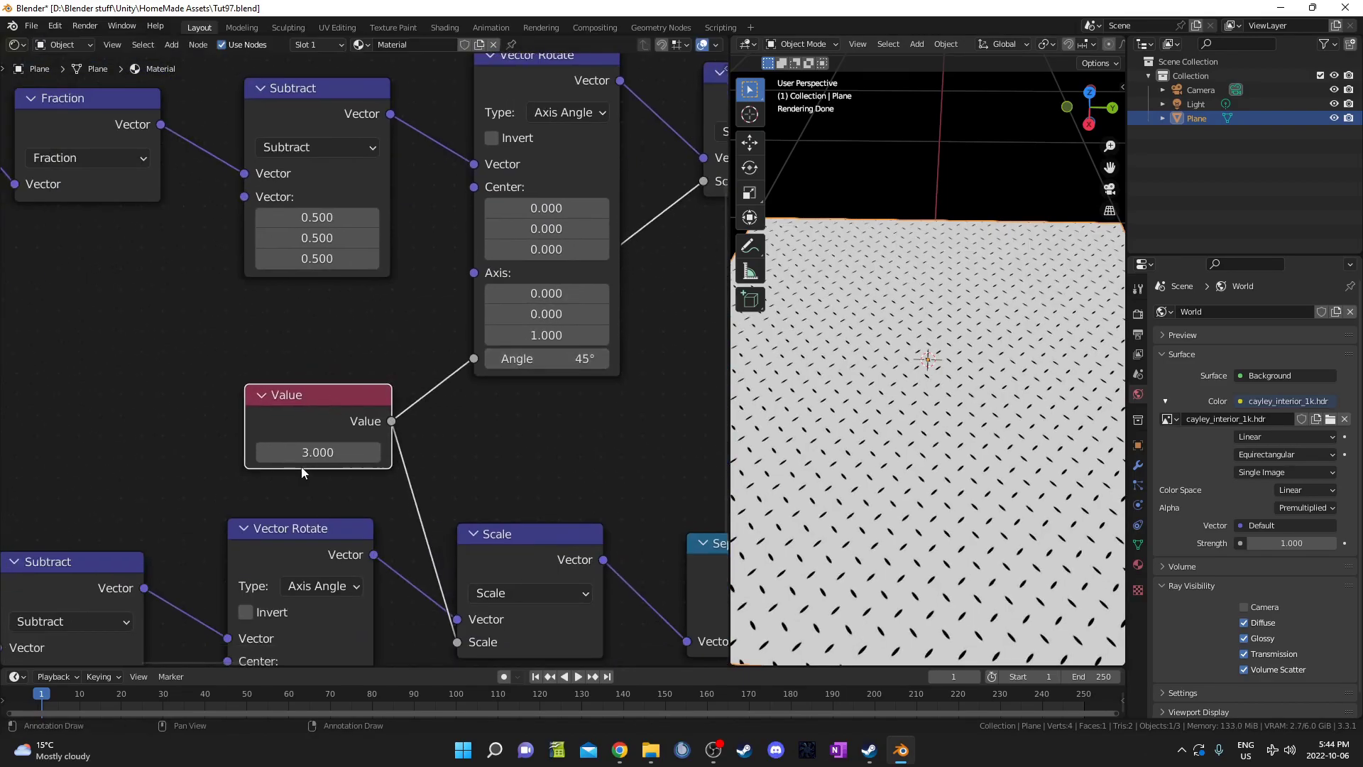
drag(318, 453, 367, 461)
Examine the Separate XYZ, Multiply and Power nodes that shape the ellipses in both chains
scroll(367, 461, down, 5)
scroll(369, 449, up, 5)
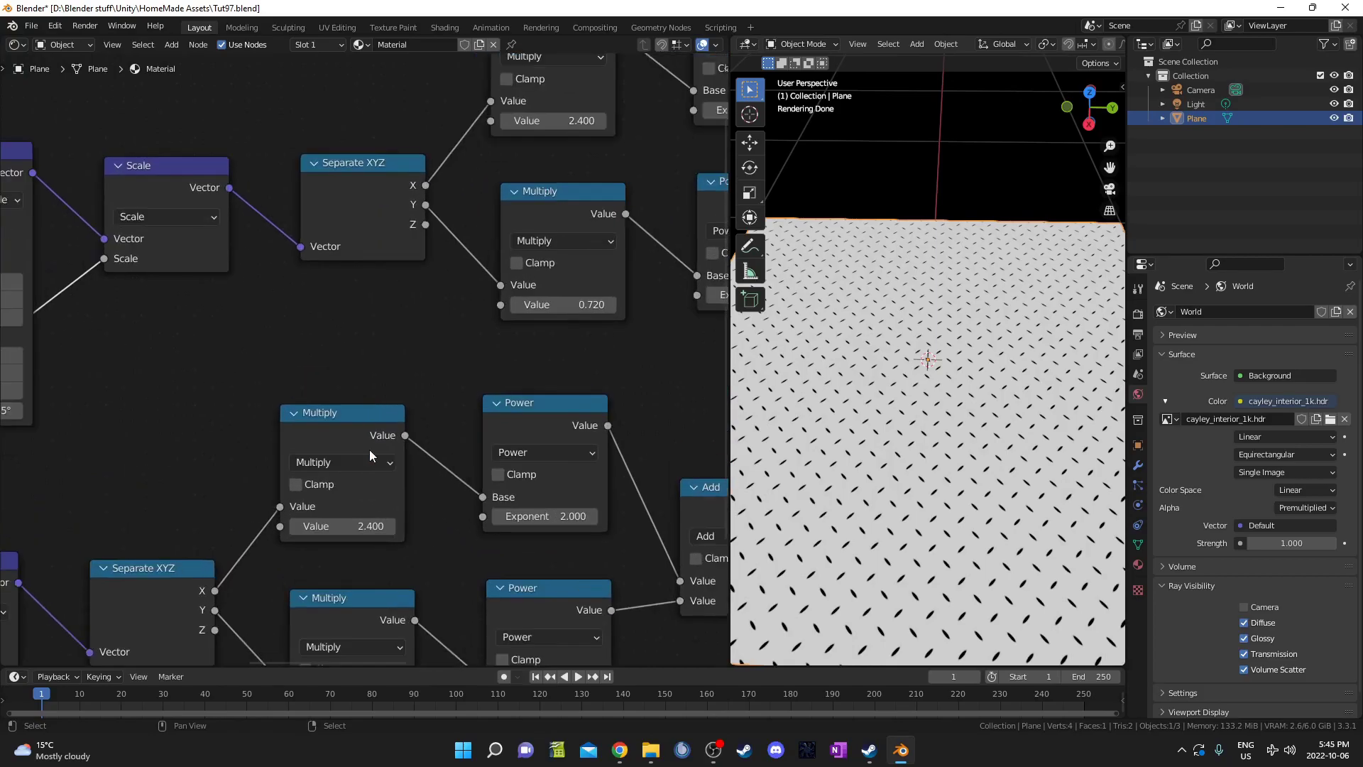
scroll(355, 373, down, 2)
scroll(366, 348, up, 1)
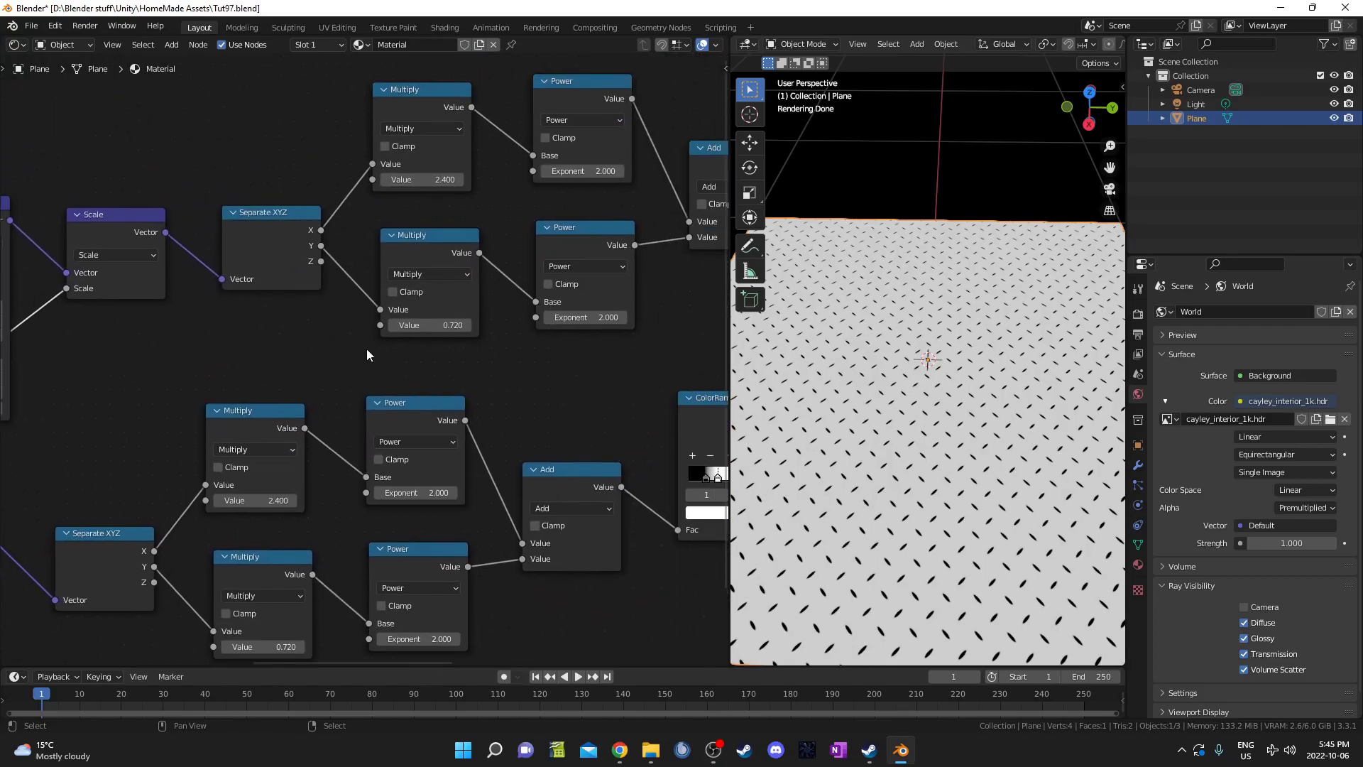
scroll(431, 167, up, 1)
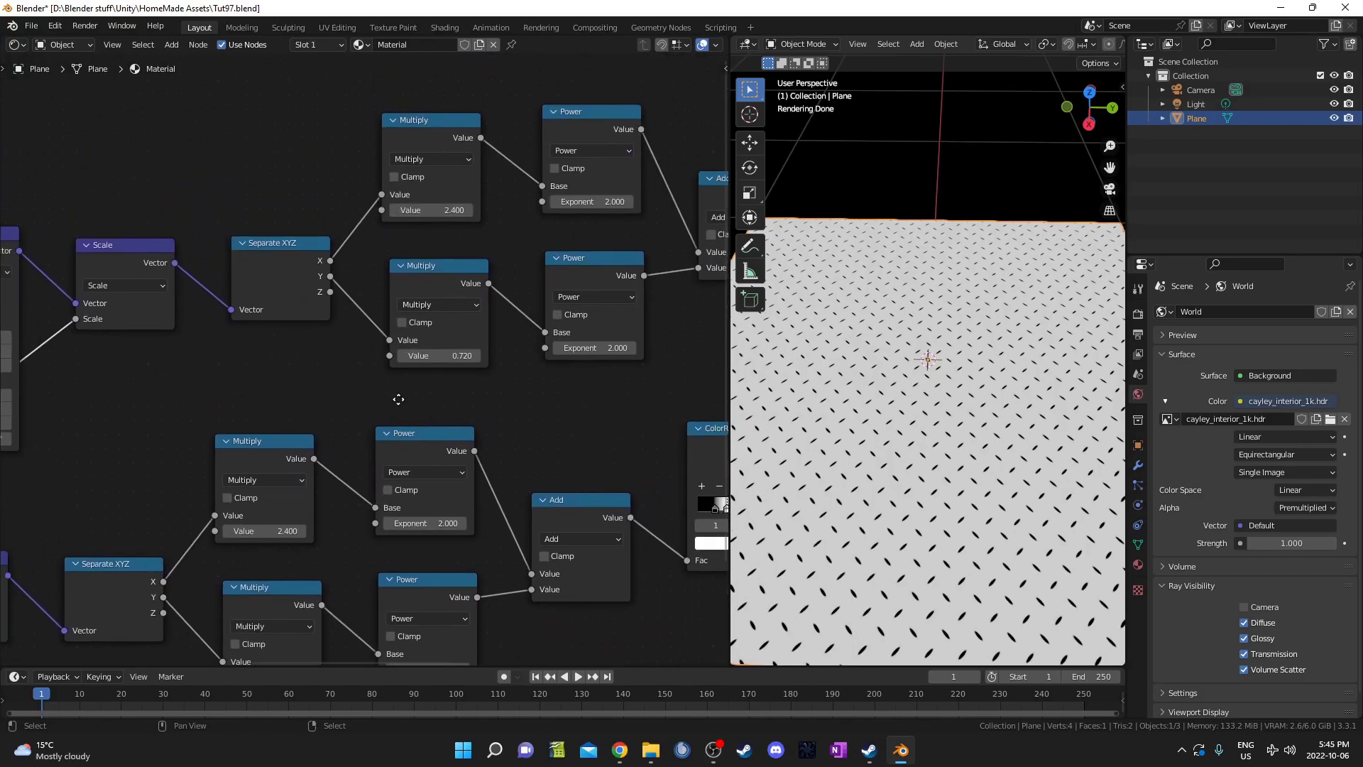
scroll(396, 387, down, 1)
middle_drag(437, 339, 469, 297)
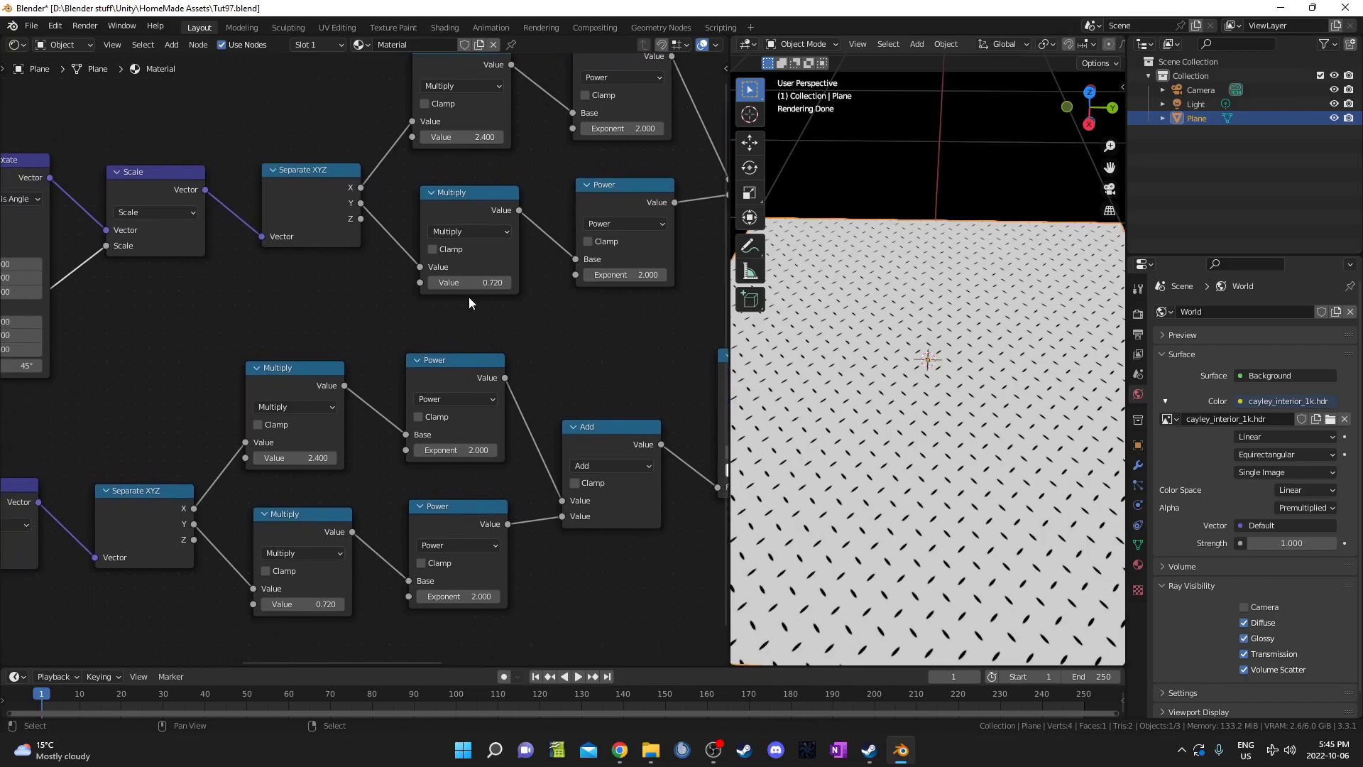
scroll(361, 480, down, 2)
middle_drag(360, 480, 316, 472)
middle_drag(59, 493, 305, 462)
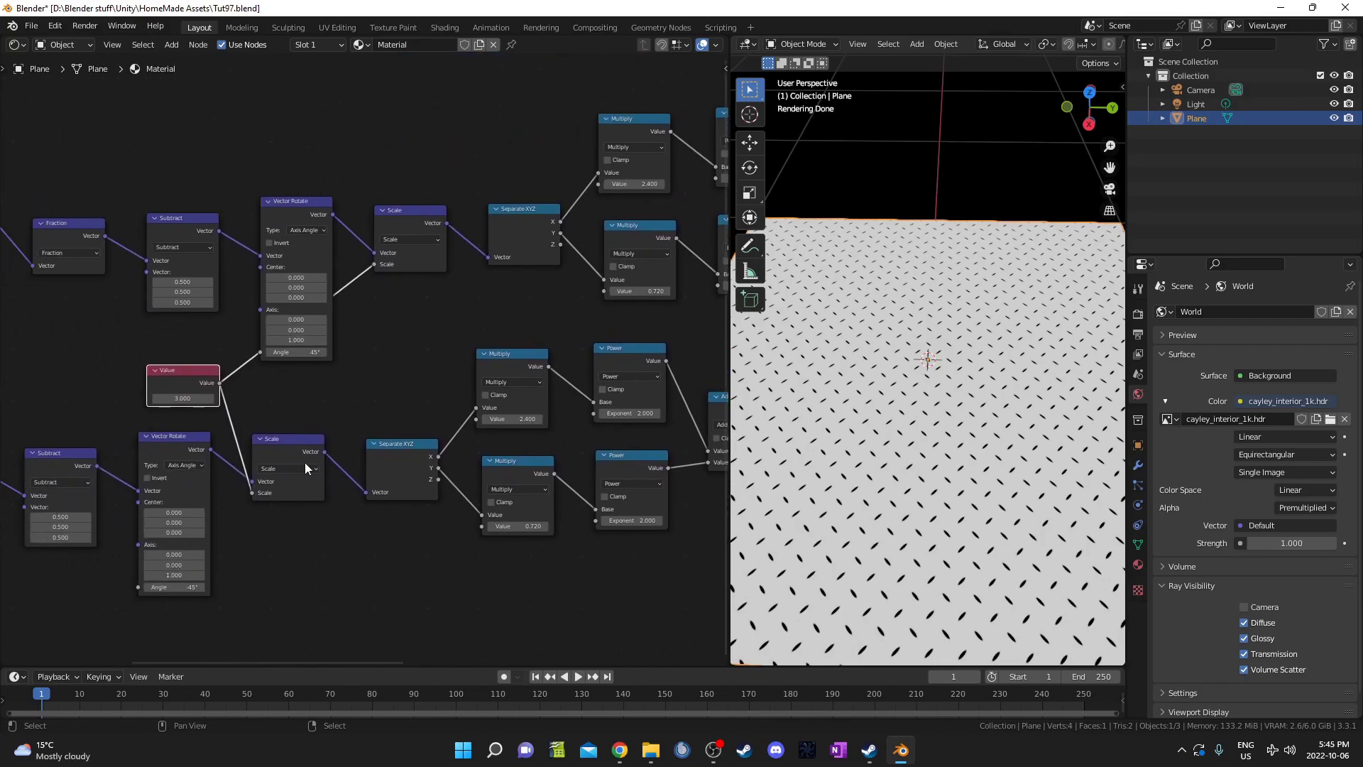
middle_drag(461, 461, 407, 449)
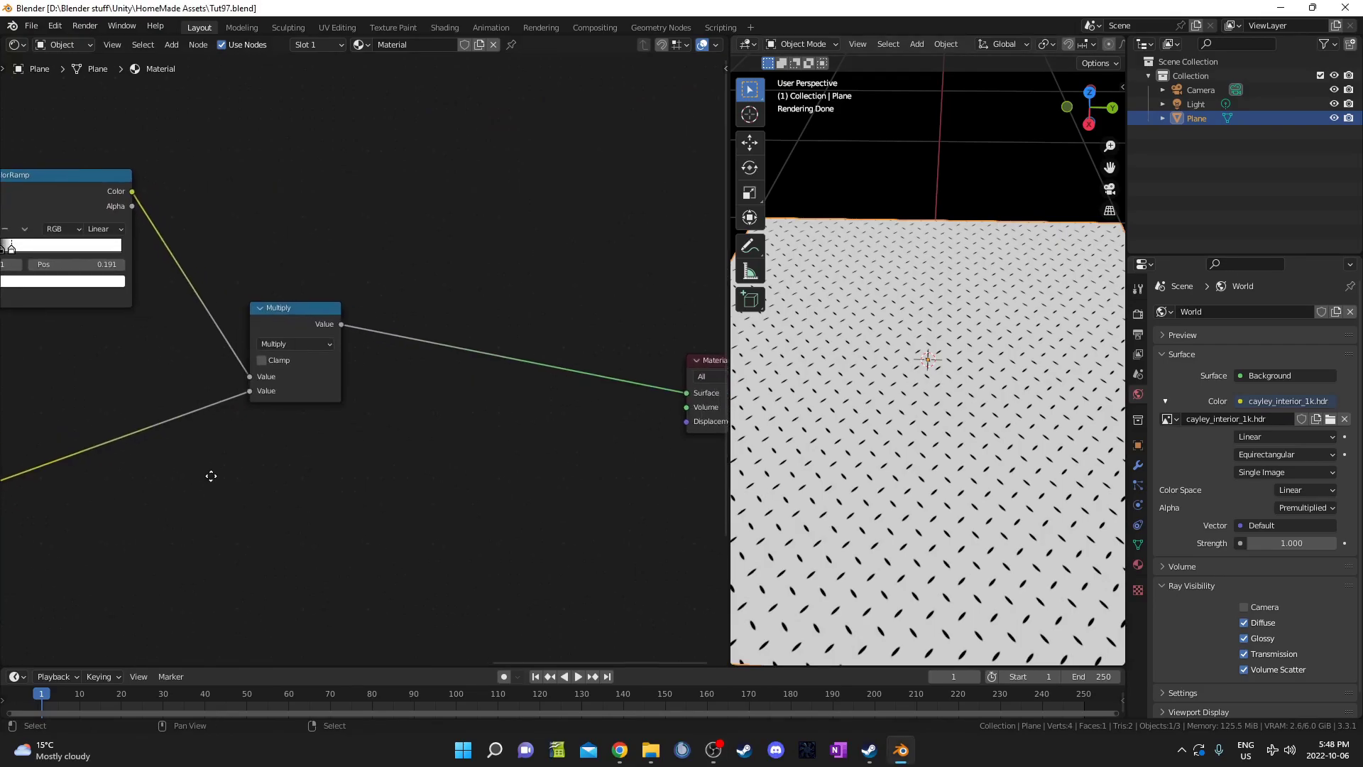
Insert an Invert node between the final Multiply node and the Material Output
ctrl+scroll(352, 451, up, 2)
key(shift+a)
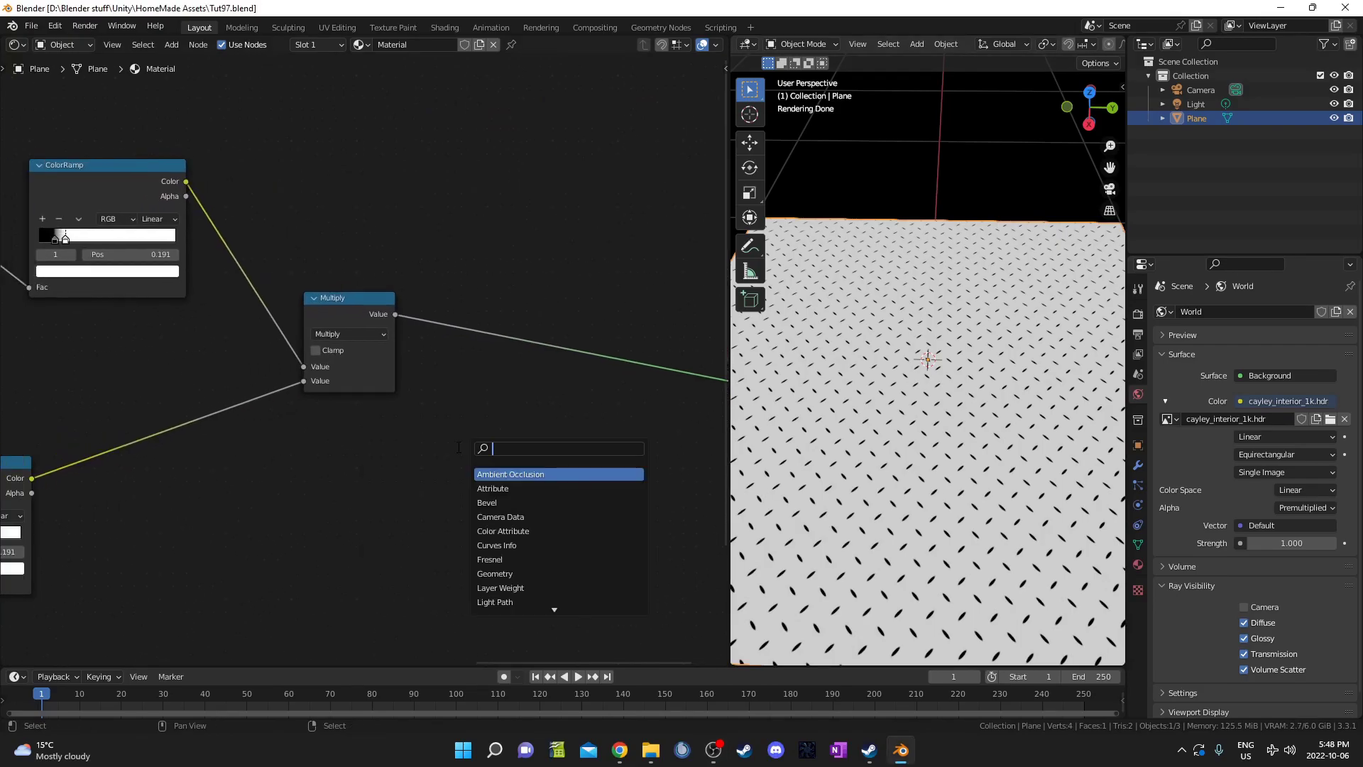
text(invert)
key(Return)
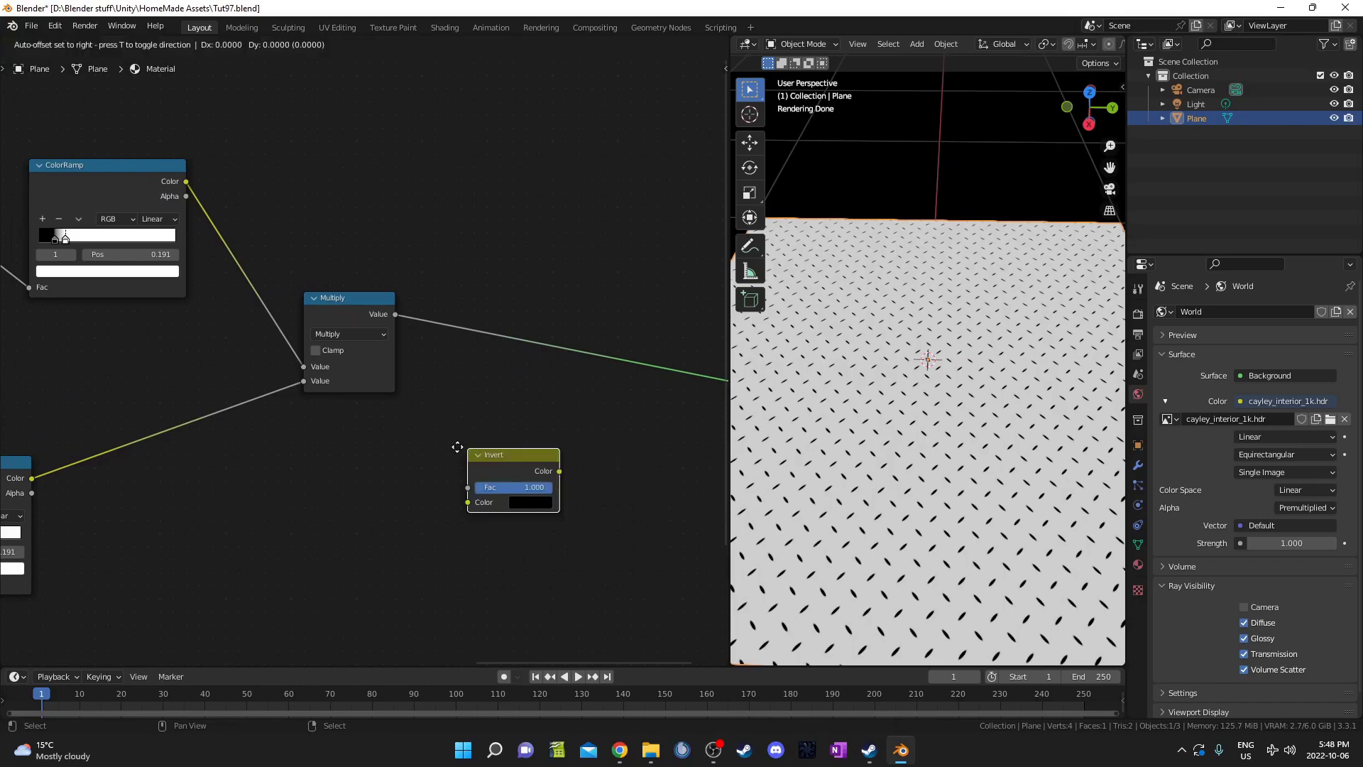
click(459, 286)
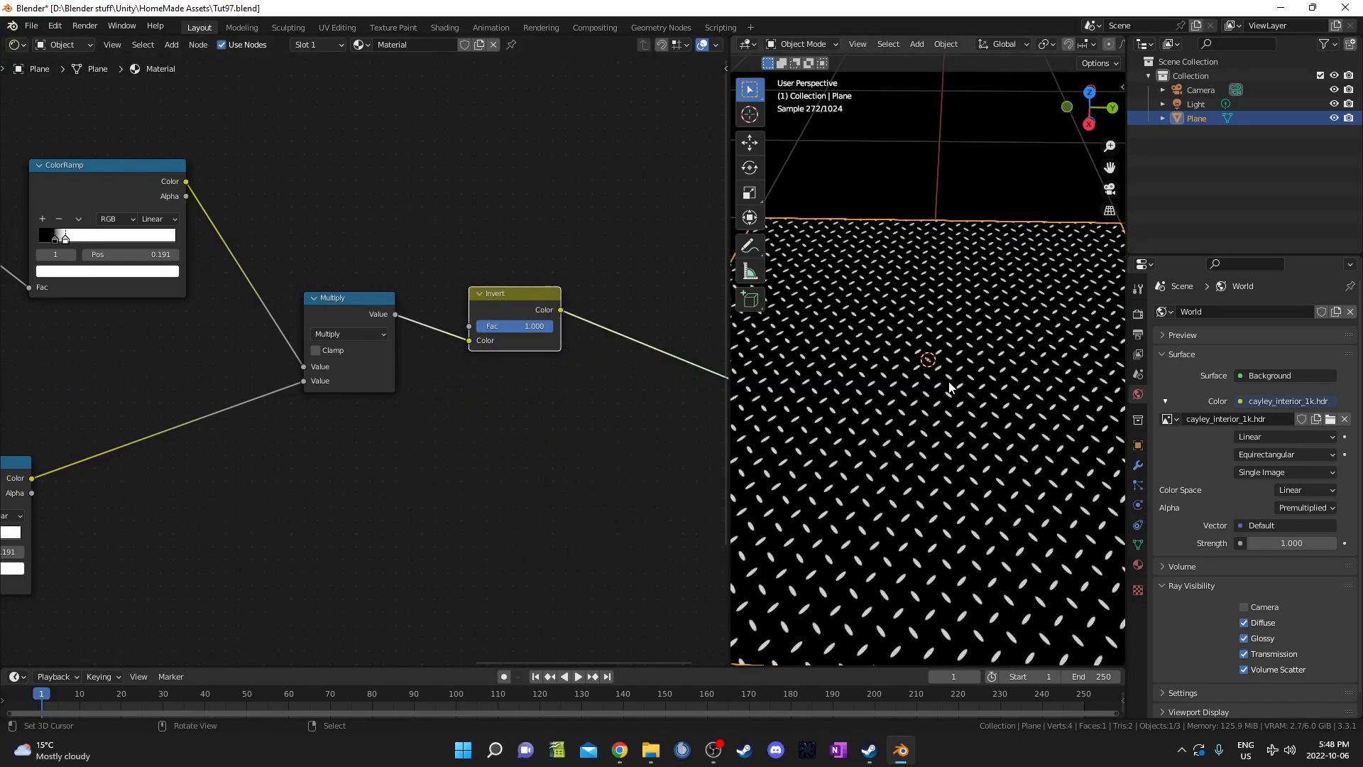
Insert a Displacement node between Invert and Material Output, with the Invert color feeding its Height input
middle_drag(597, 440, 441, 456)
key(shift+a)
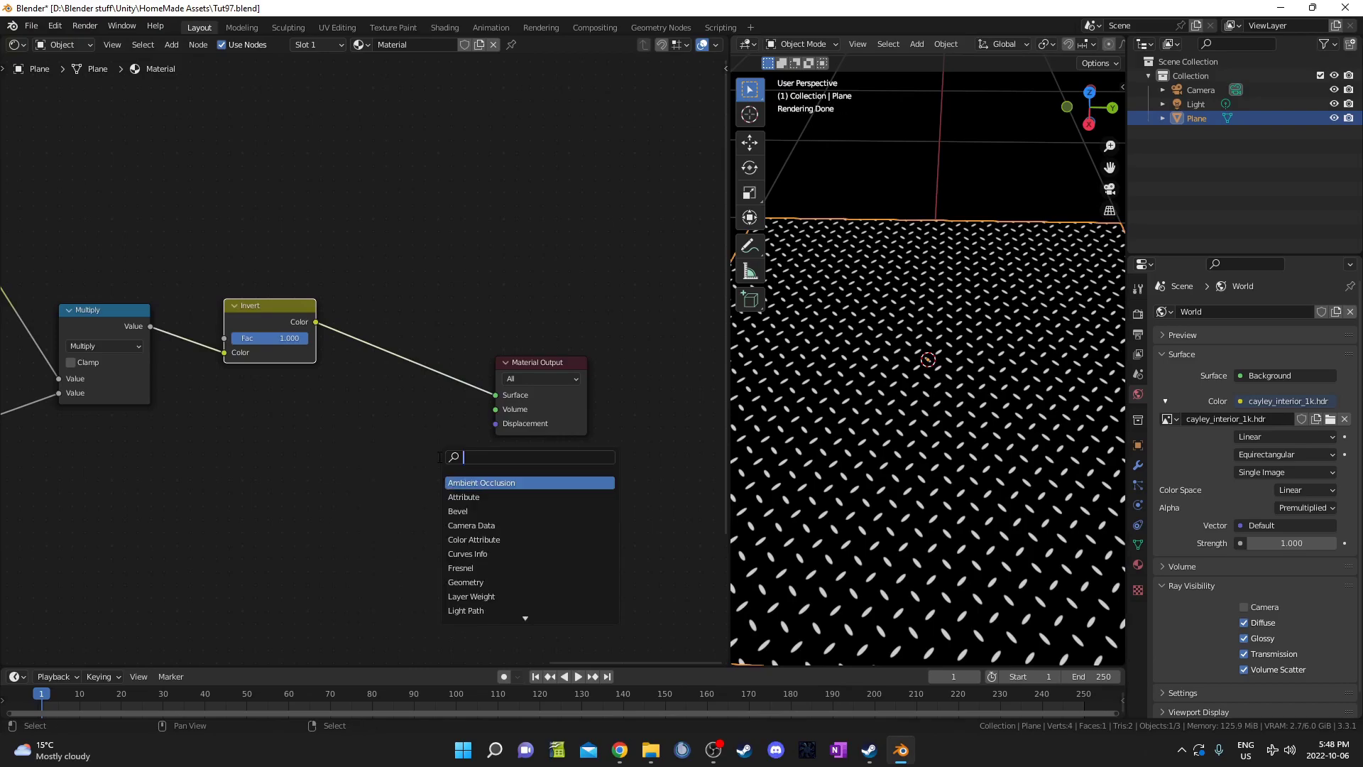
text(disp)
key(Return)
click(432, 339)
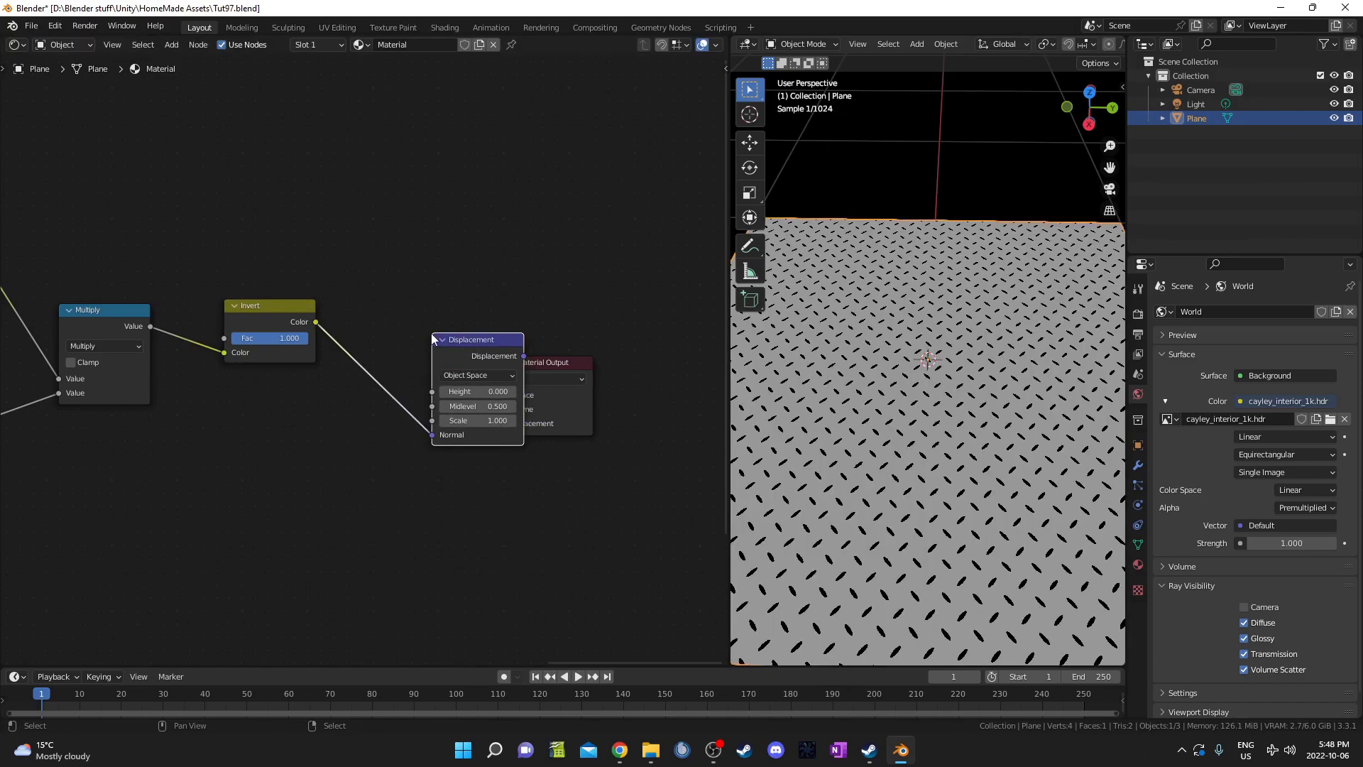
drag(431, 435, 435, 392)
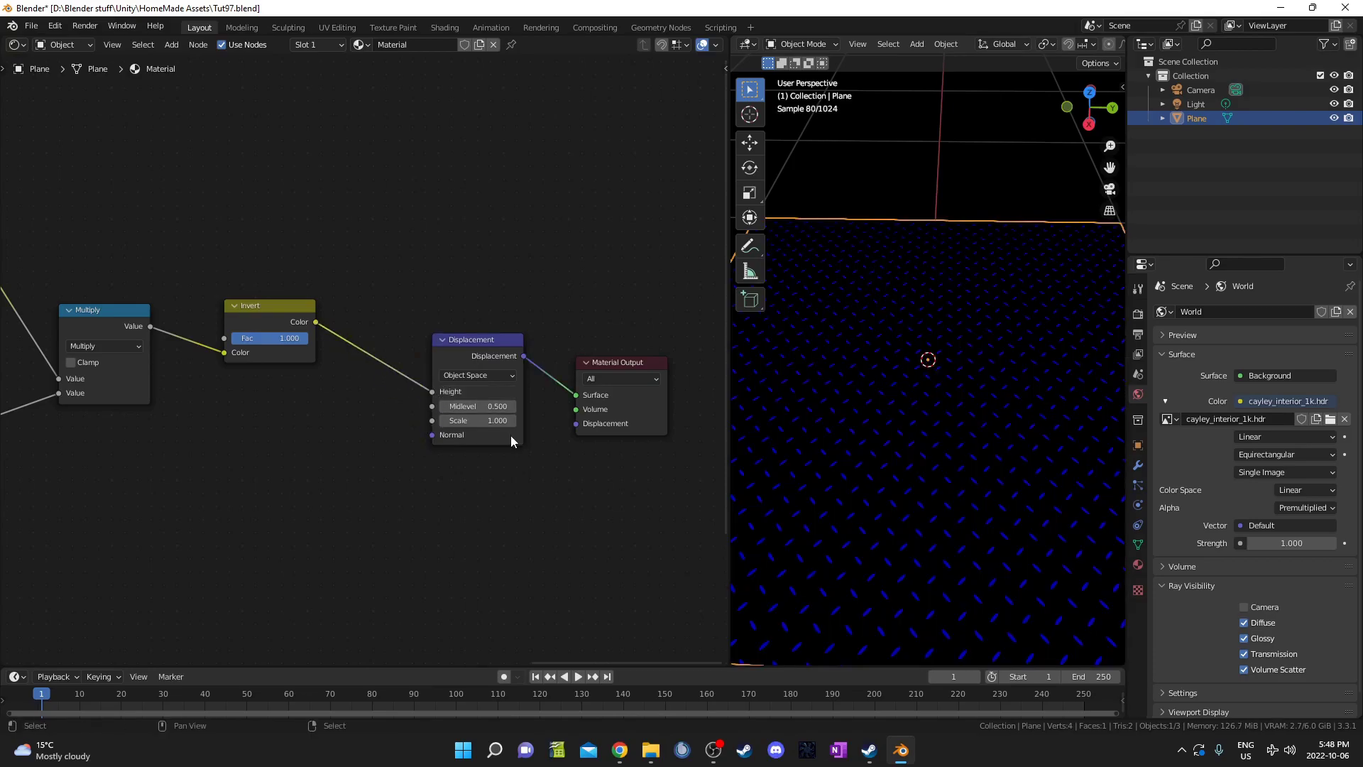
middle_drag(460, 389, 422, 388)
middle_drag(517, 521, 434, 510)
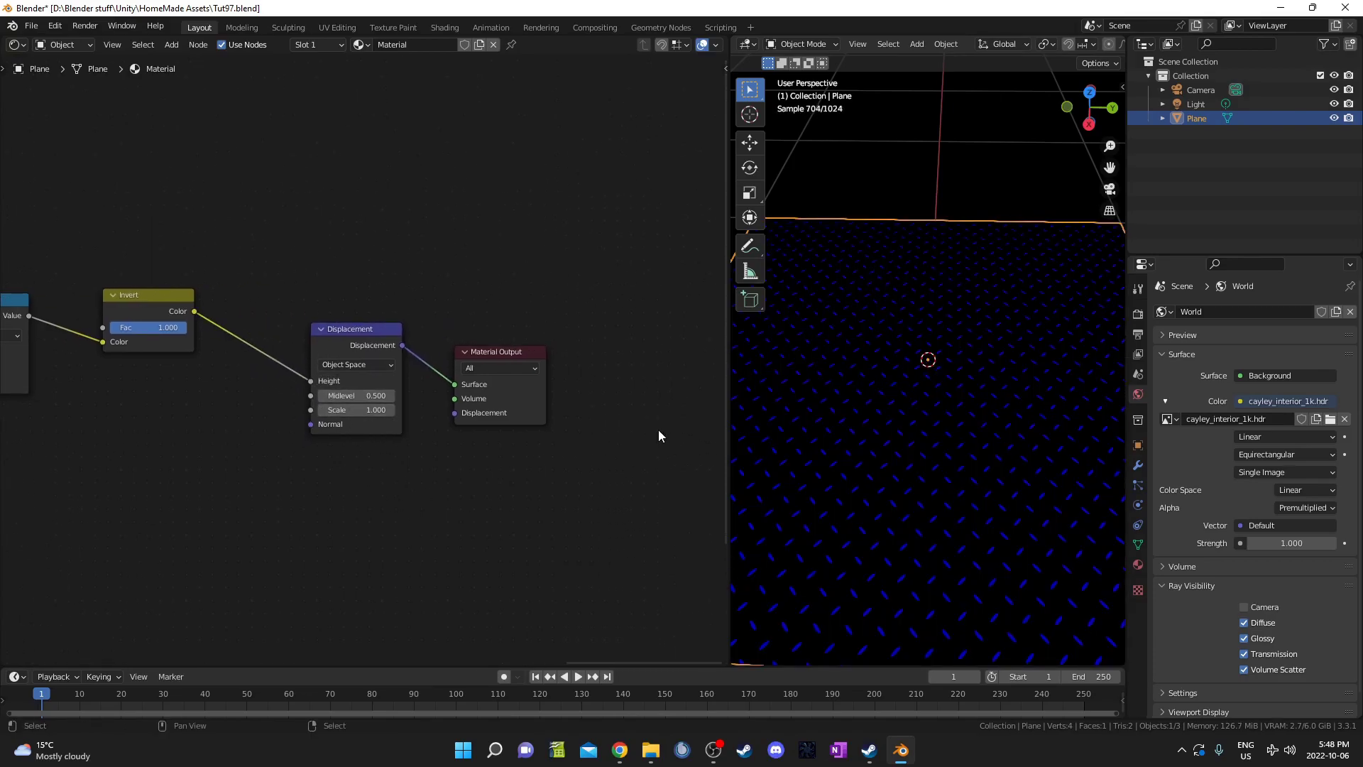
Add a Subdivision Surface modifier to the plane with Adaptive Subdivision and the Simple type, and check the Cycles feature set
click(1140, 466)
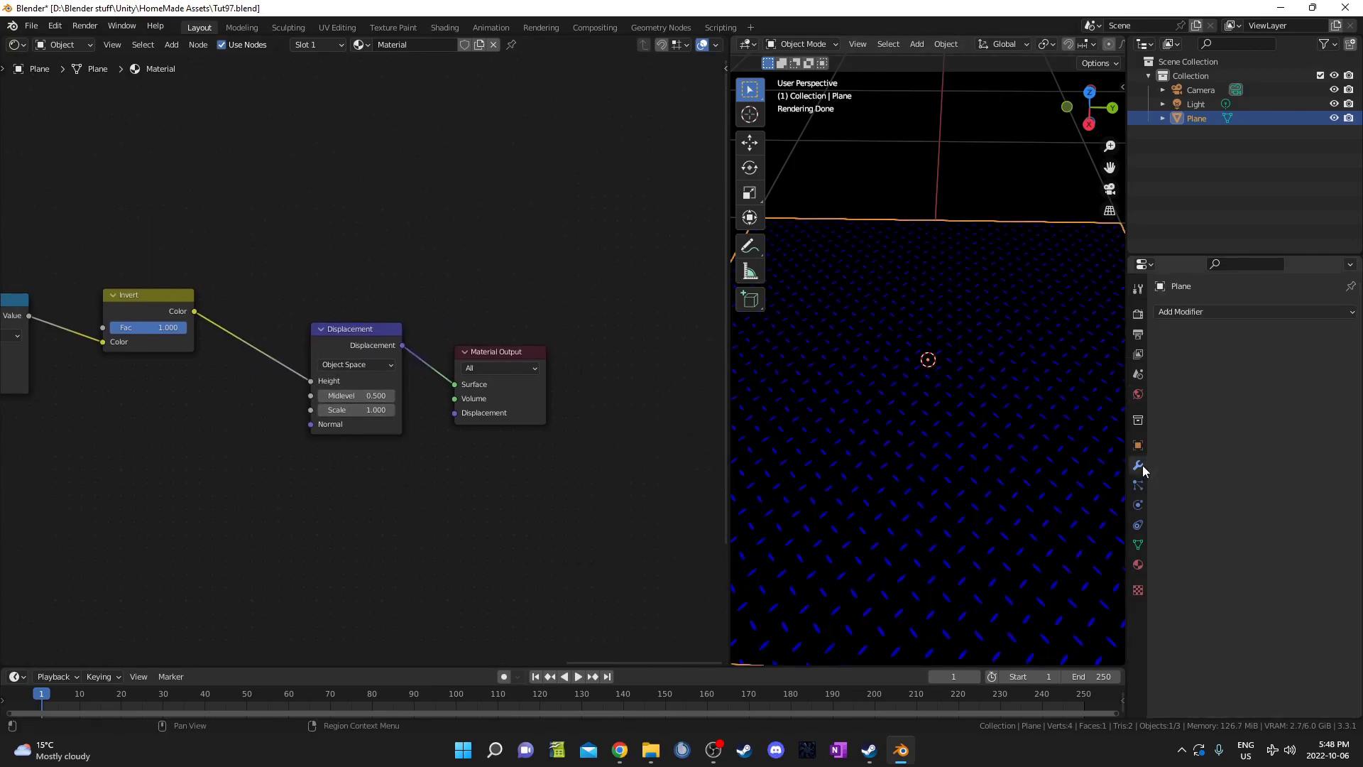
click(1233, 312)
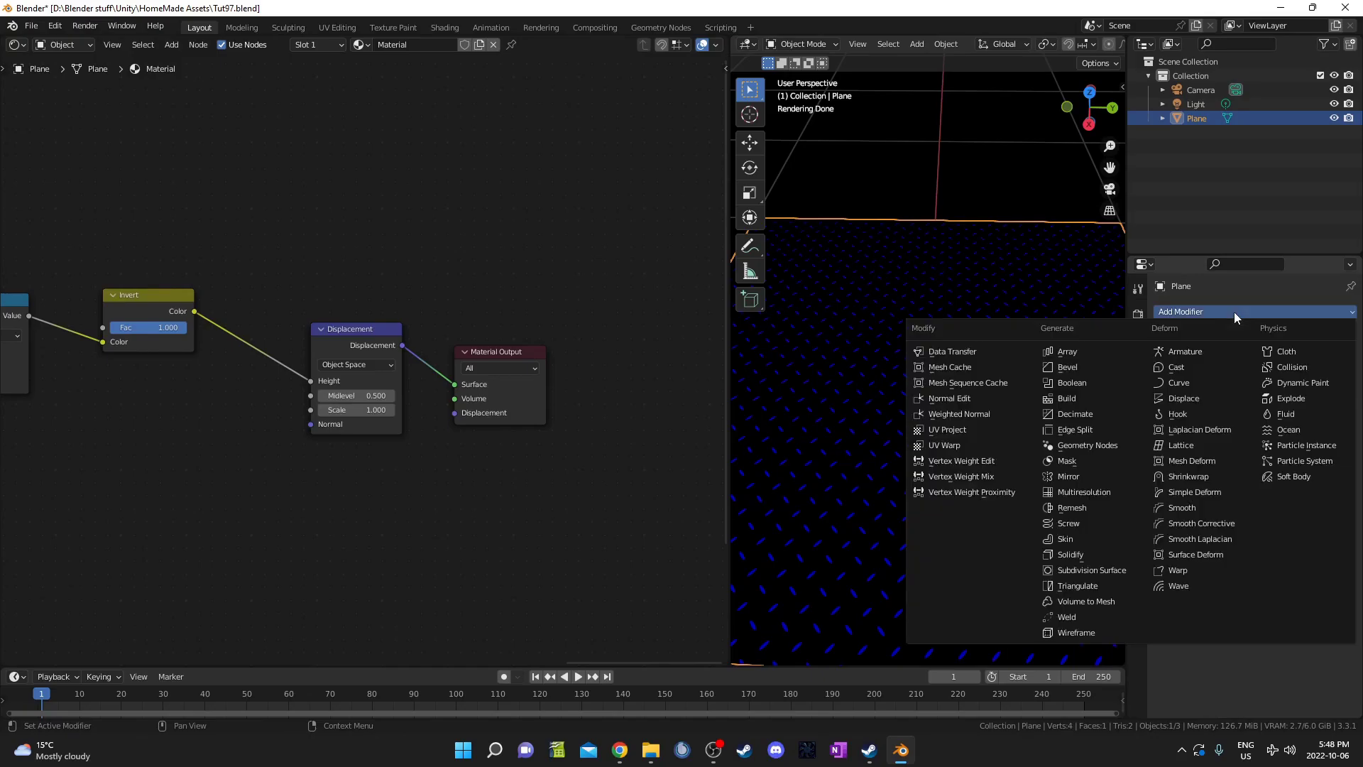
click(1117, 572)
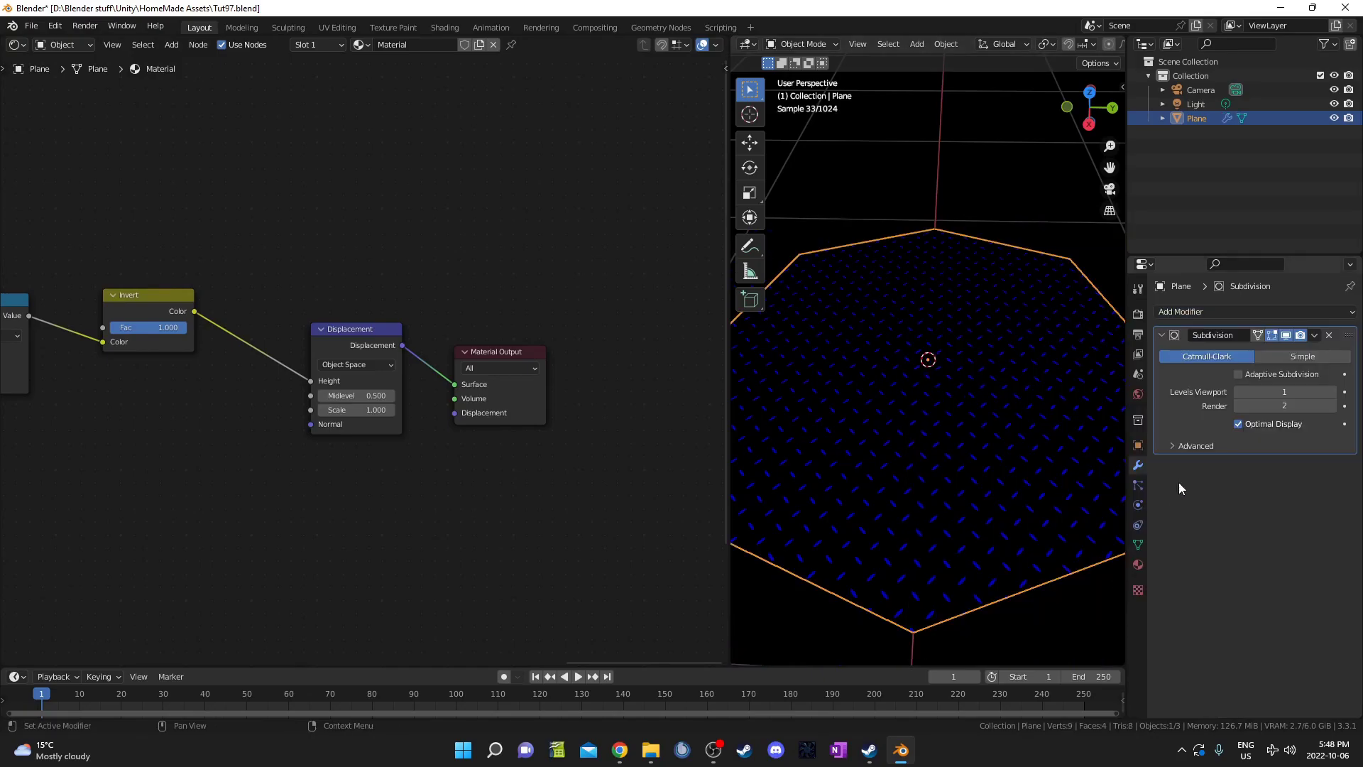
click(1254, 377)
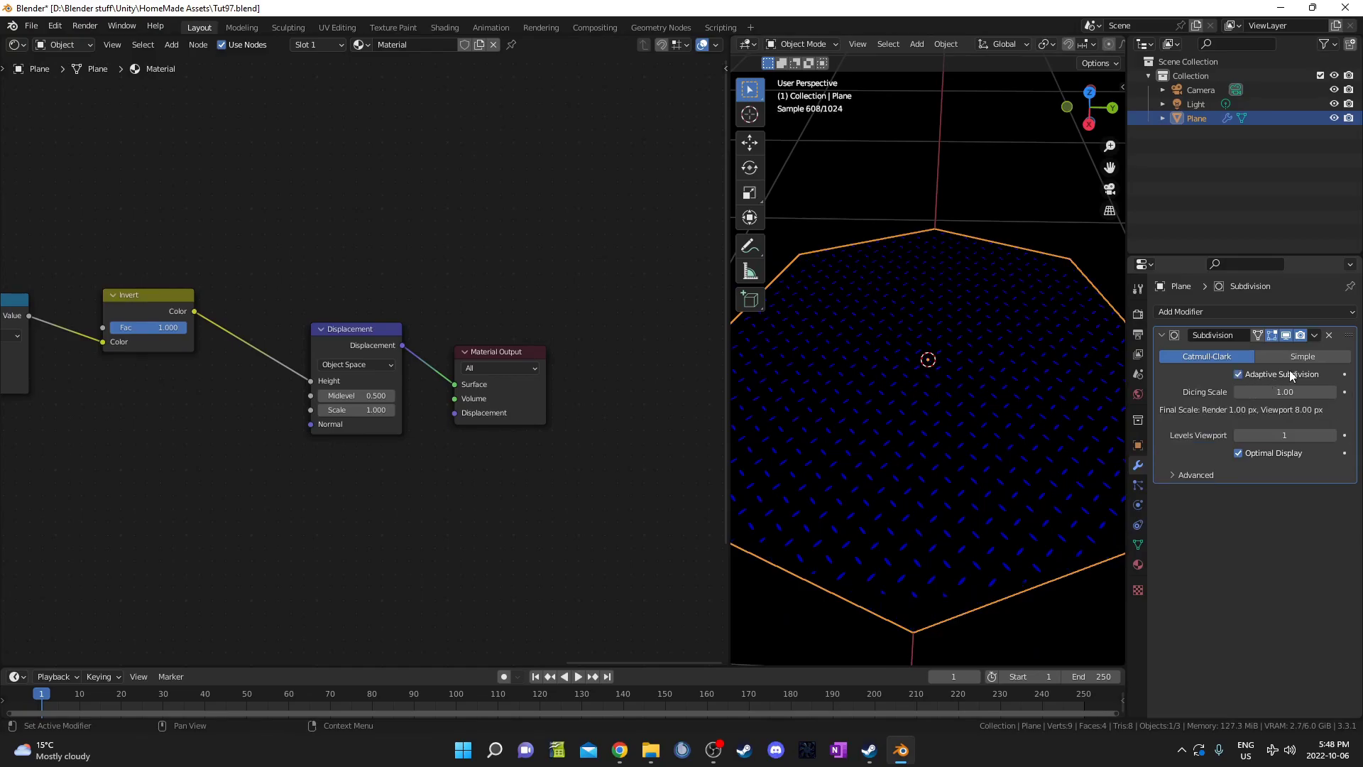
click(1310, 358)
click(1139, 315)
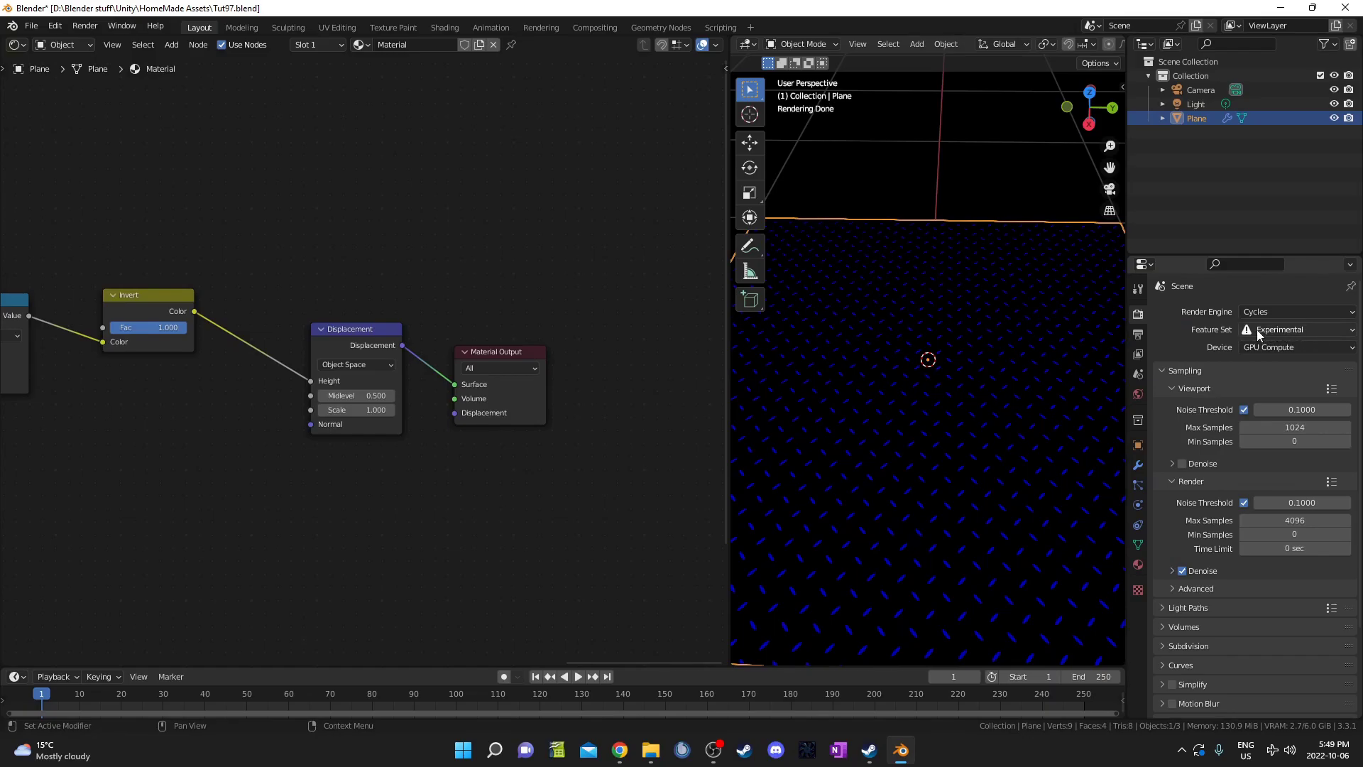
click(1139, 466)
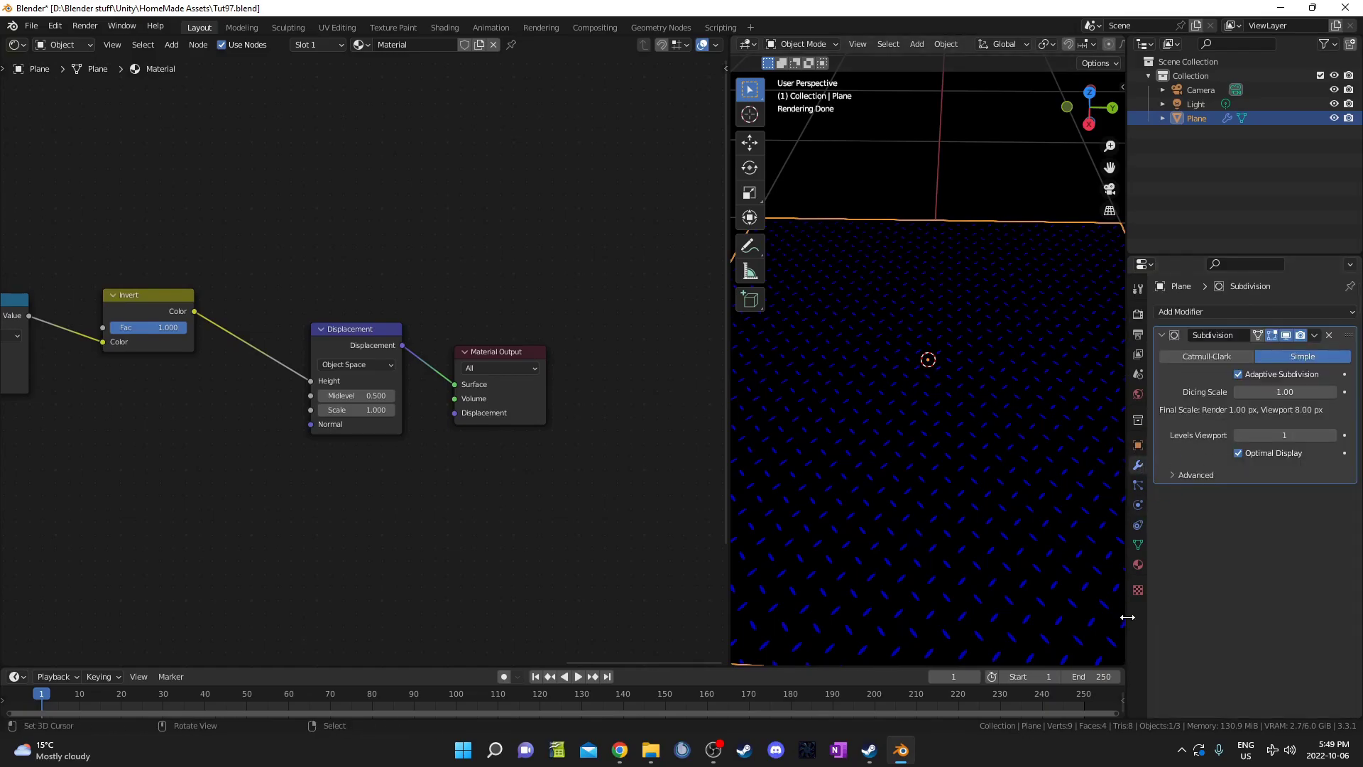
Set the material's surface displacement method to Displacement Only
click(1138, 565)
click(1183, 620)
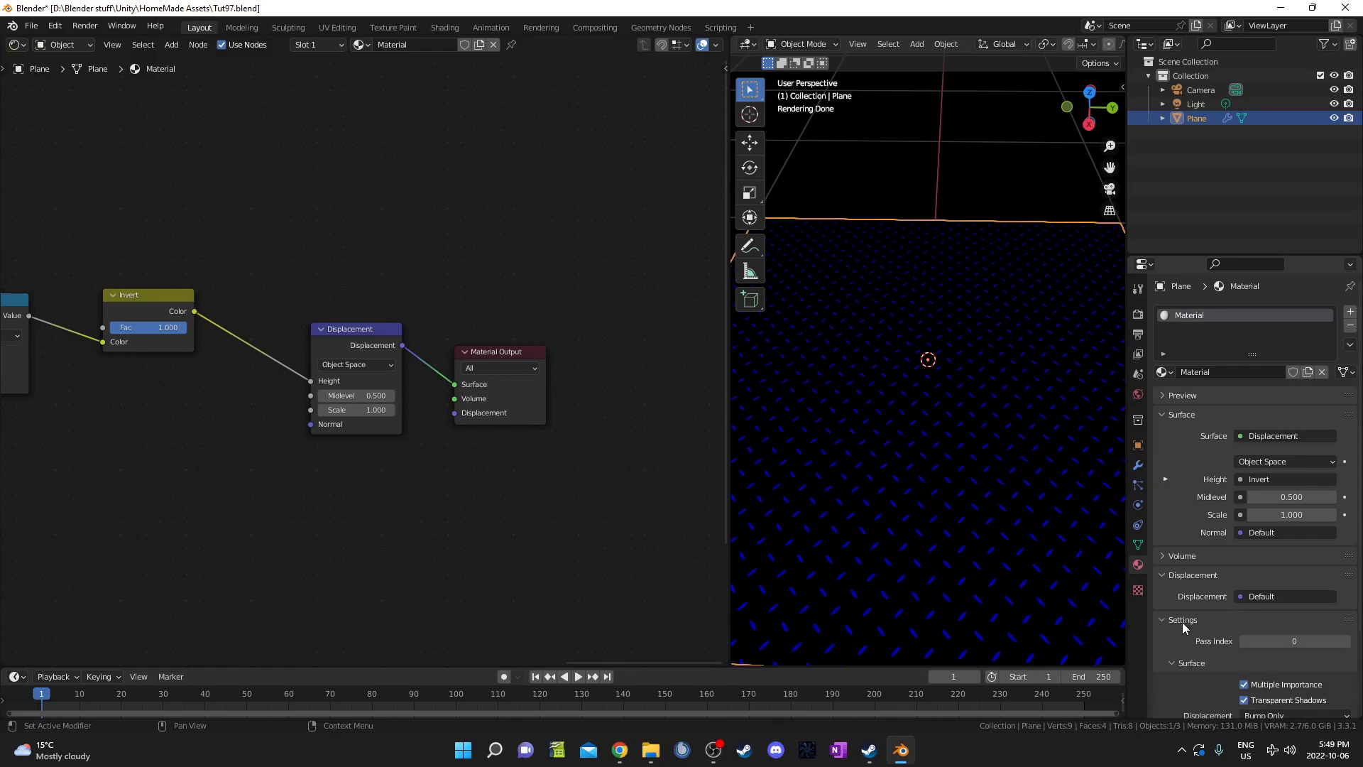
scroll(1174, 632, down, 4)
scroll(1177, 633, down, 2)
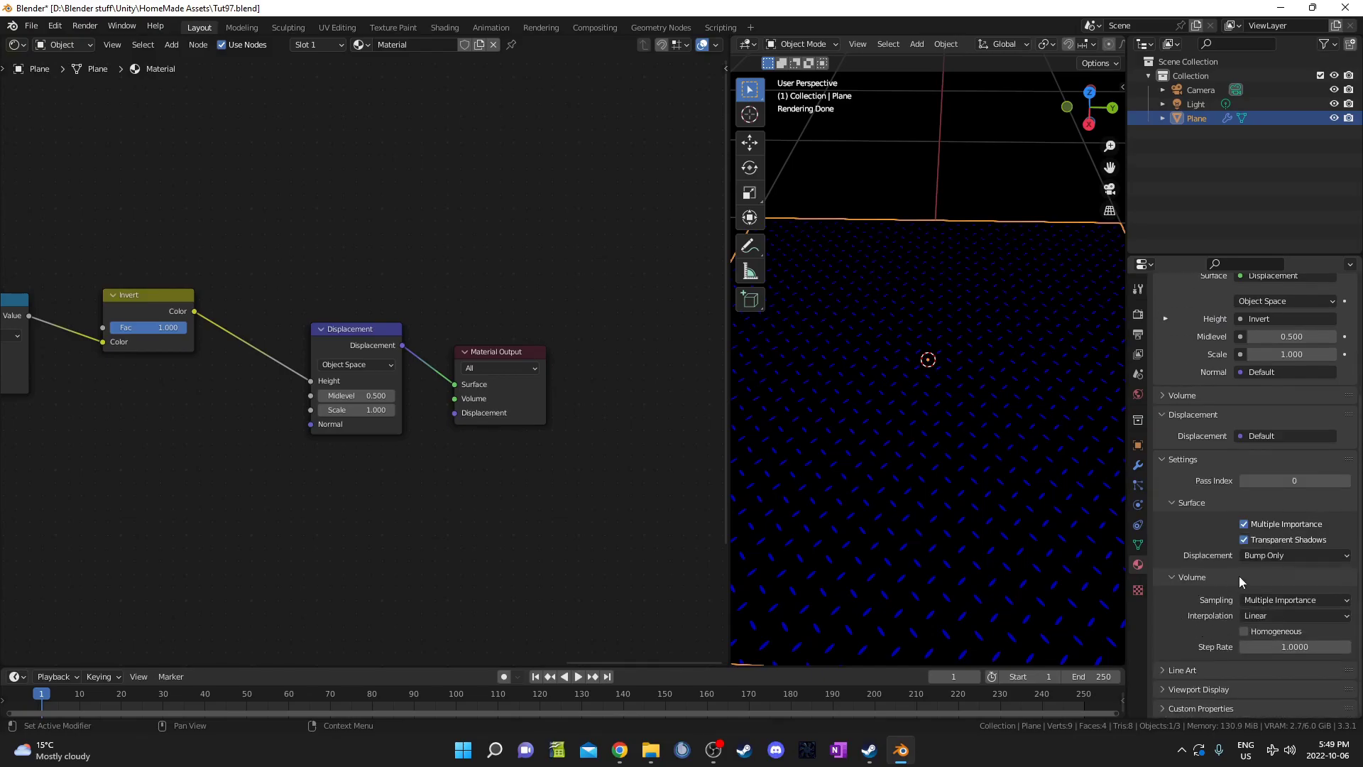
click(1266, 557)
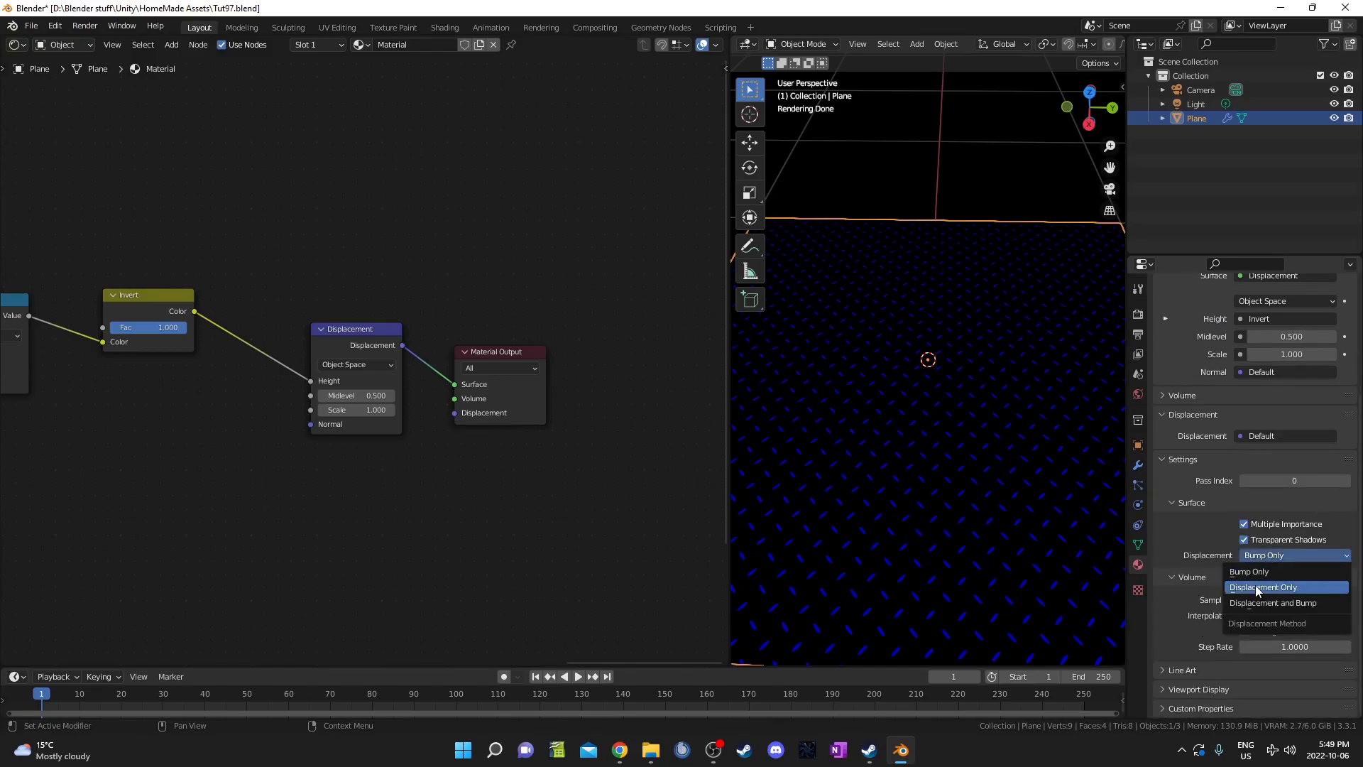
click(1256, 586)
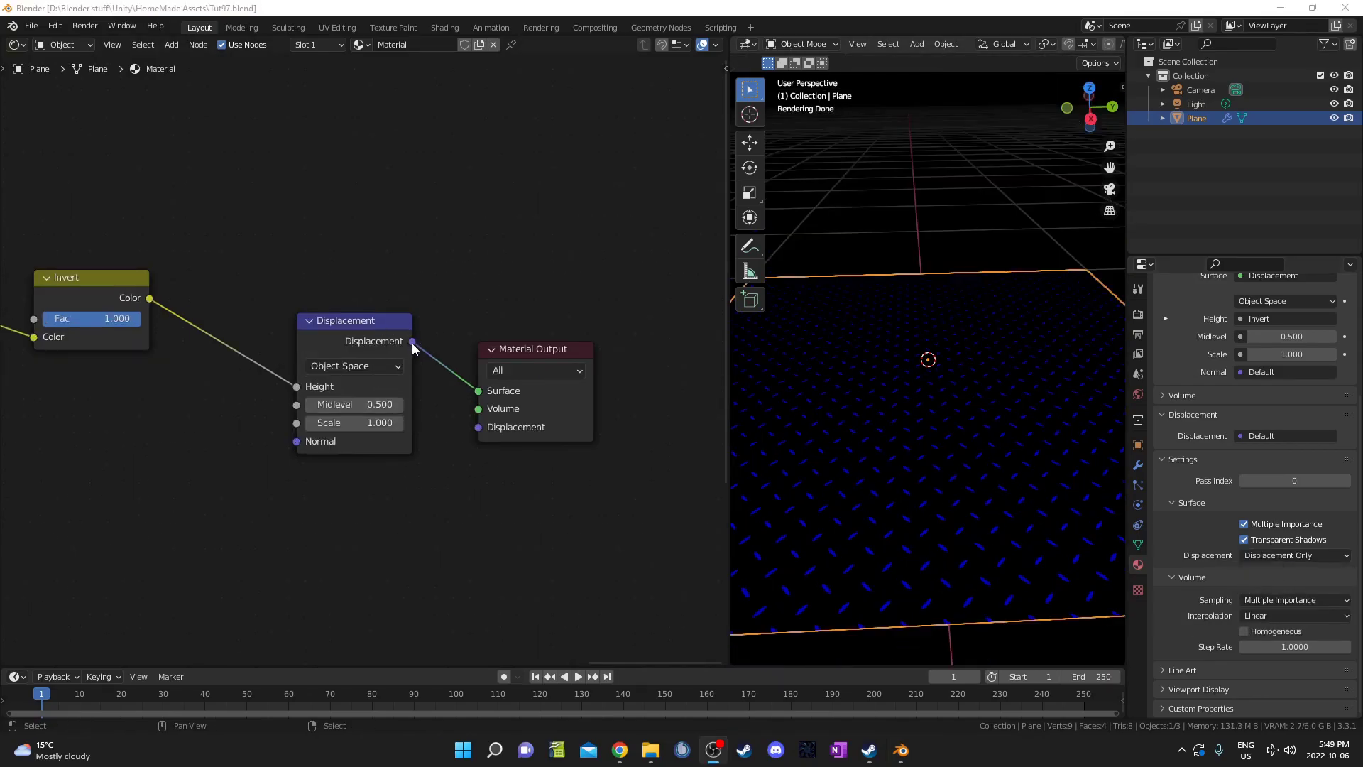
Link the Displacement node to the Material Output's Displacement input and set its scale to 0.01
drag(413, 342, 480, 427)
middle_drag(409, 493, 514, 496)
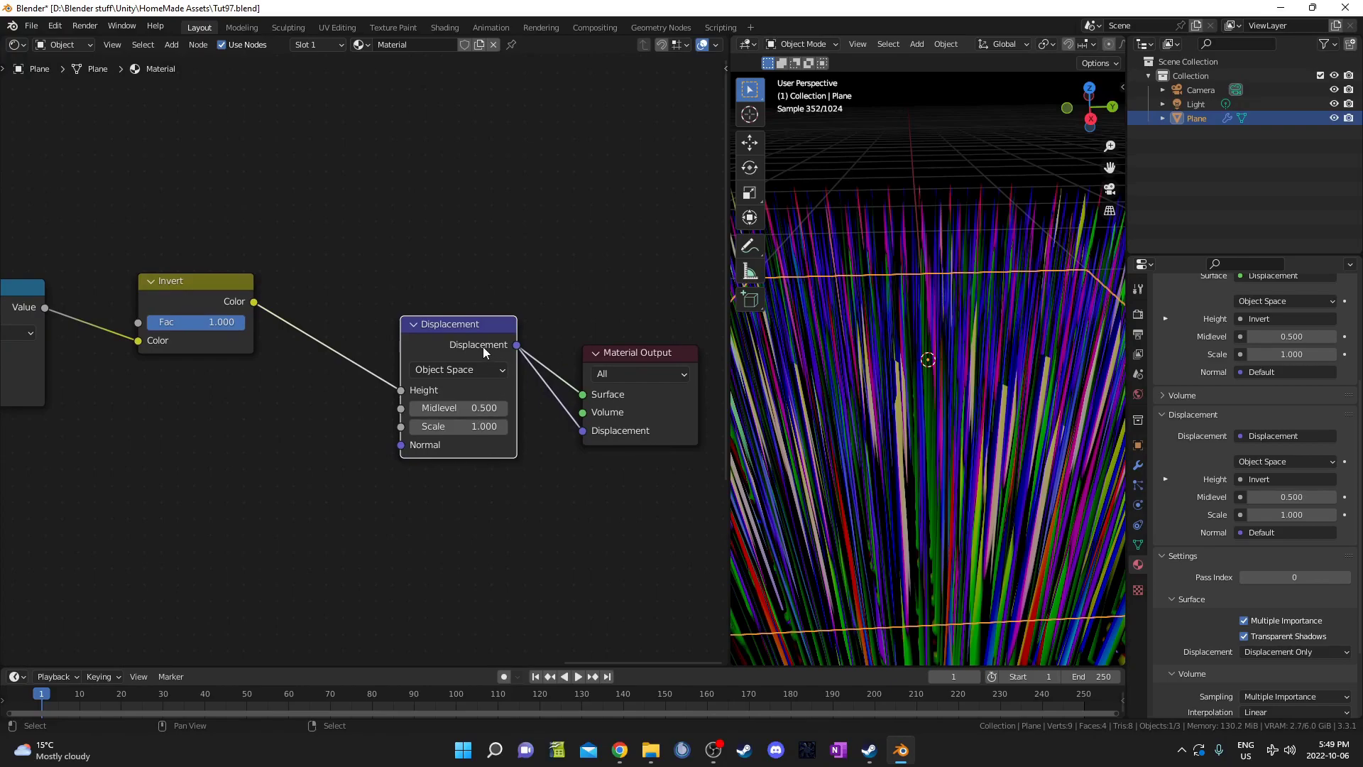
drag(483, 347, 414, 307)
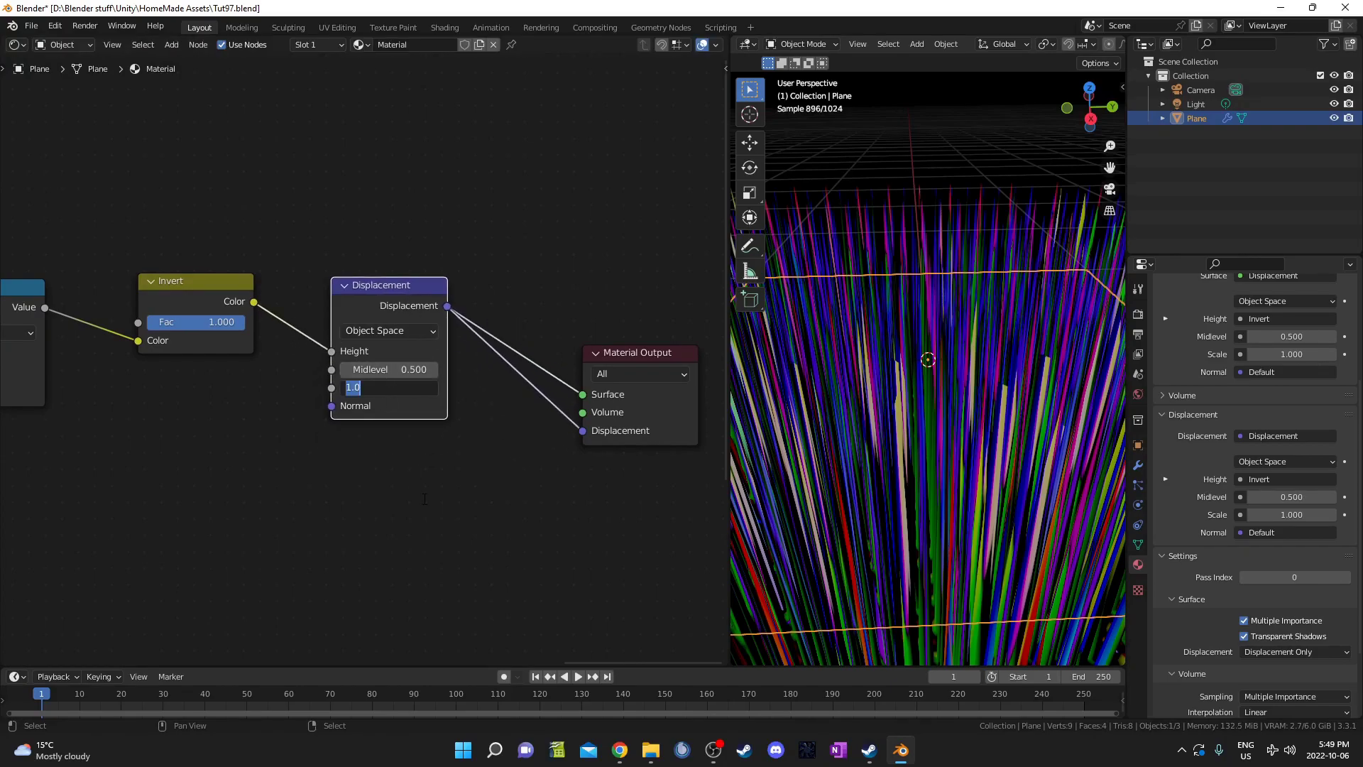
key(Return)
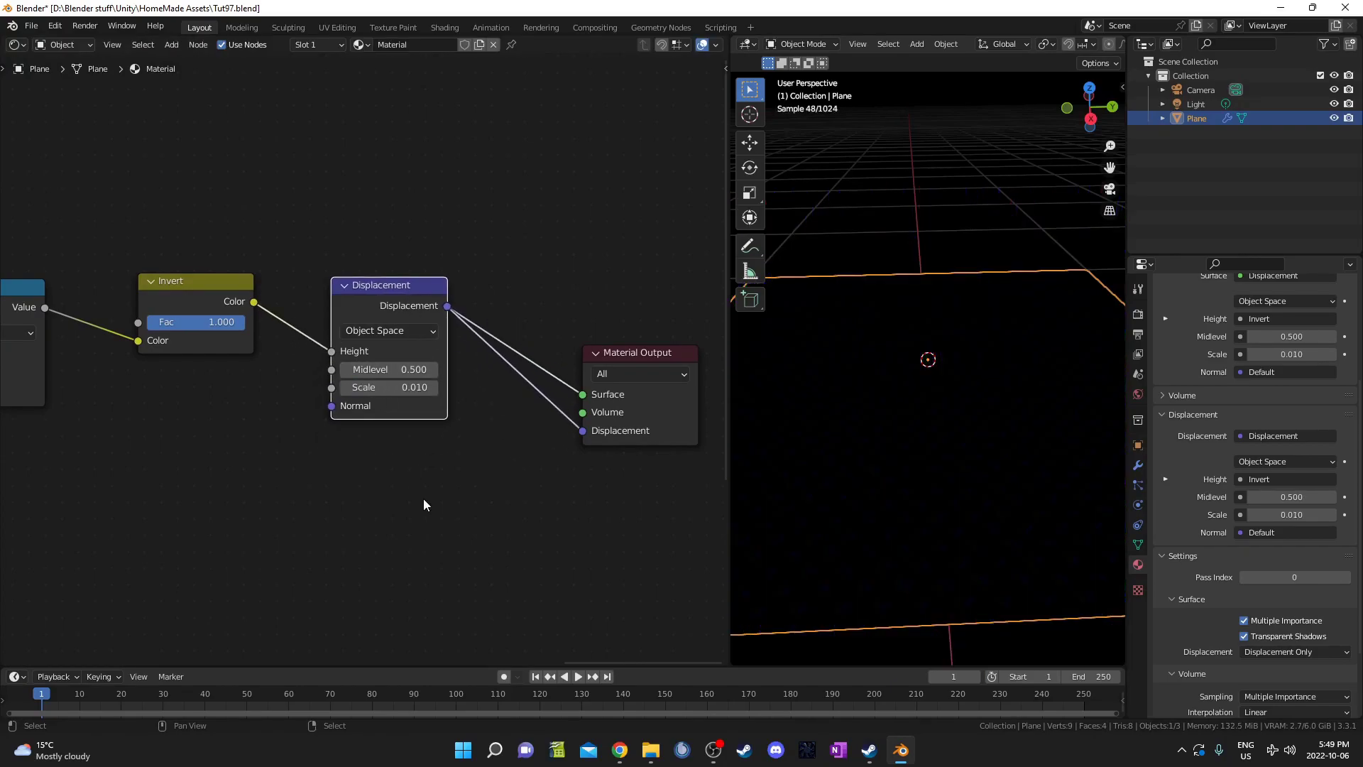
Add a Principled BSDF above the Displacement node and link it to the Material Output's Surface input
middle_drag(286, 429, 165, 424)
middle_drag(945, 433, 913, 423)
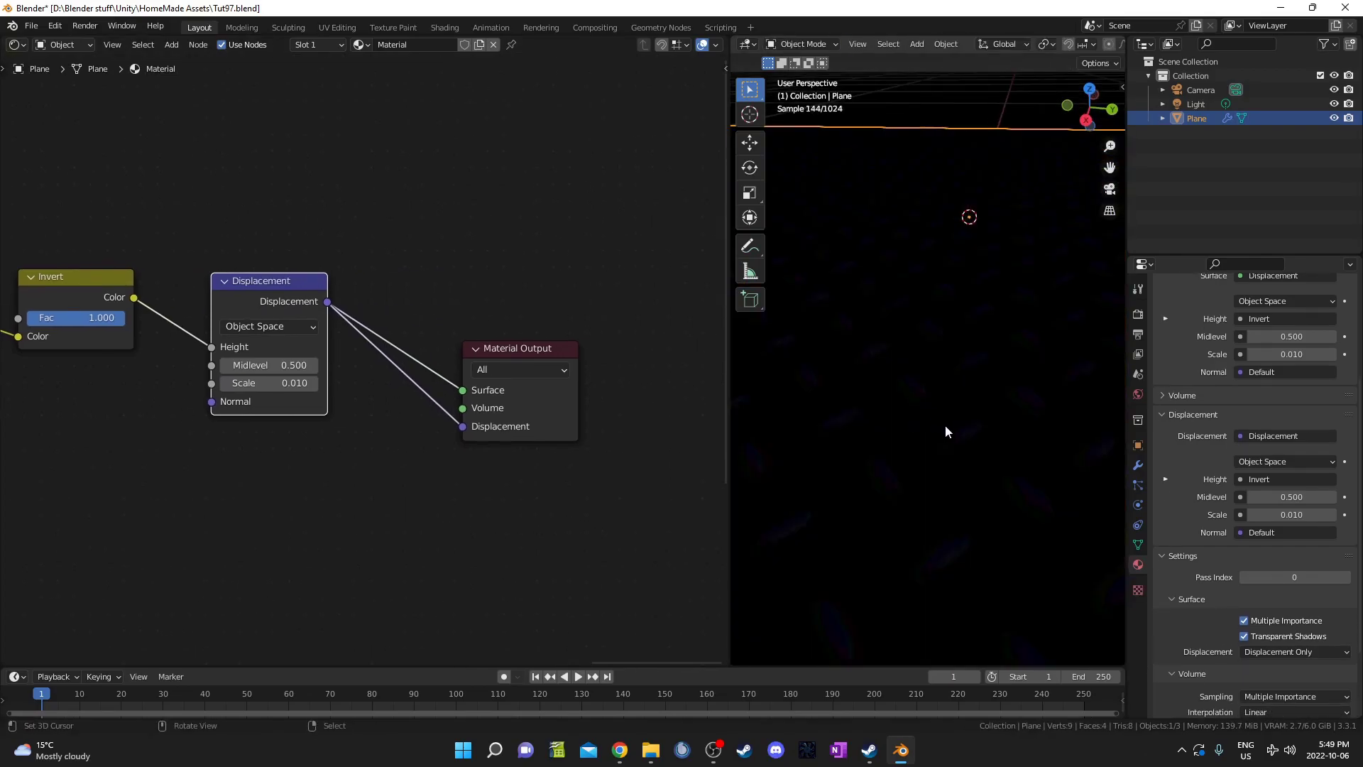
scroll(373, 351, down, 4)
middle_drag(377, 346, 440, 528)
key(shift+a)
click(358, 326)
text(p)
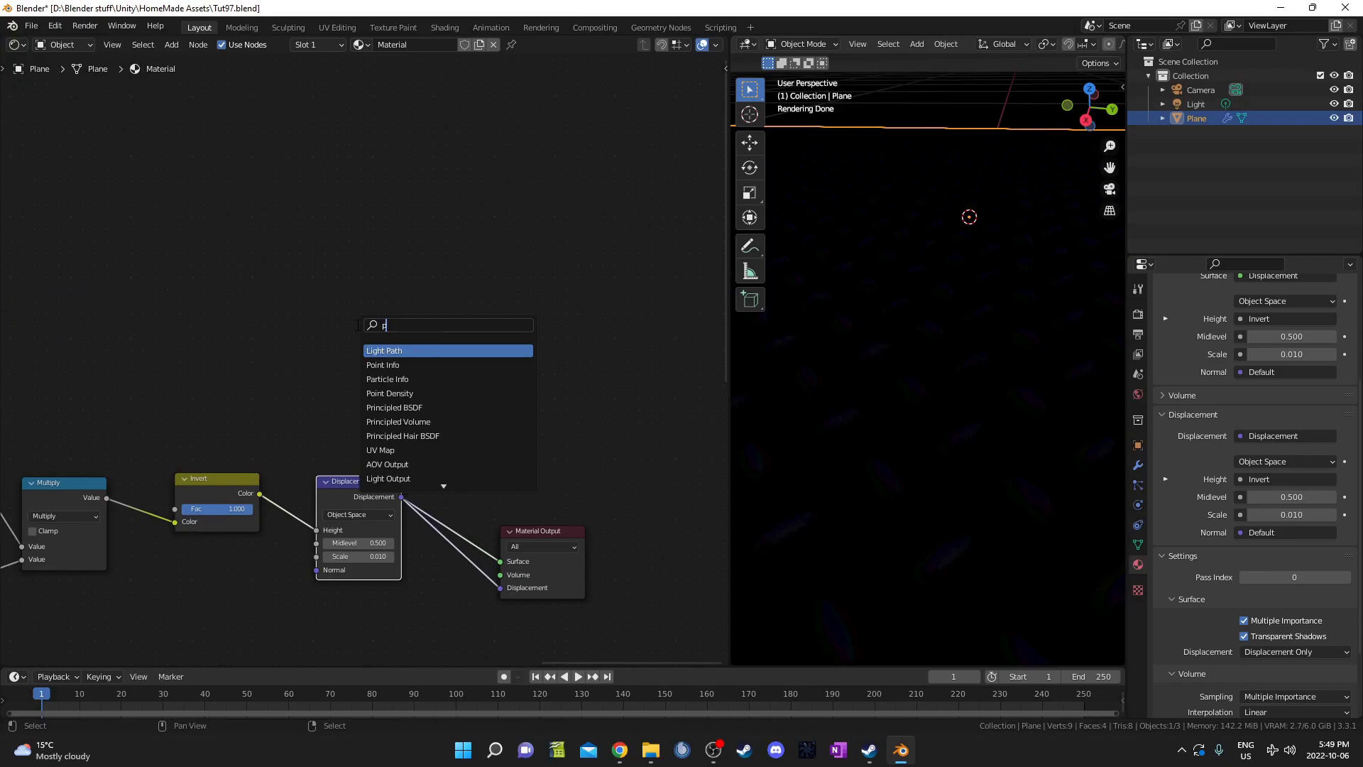
text(rin)
key(Return)
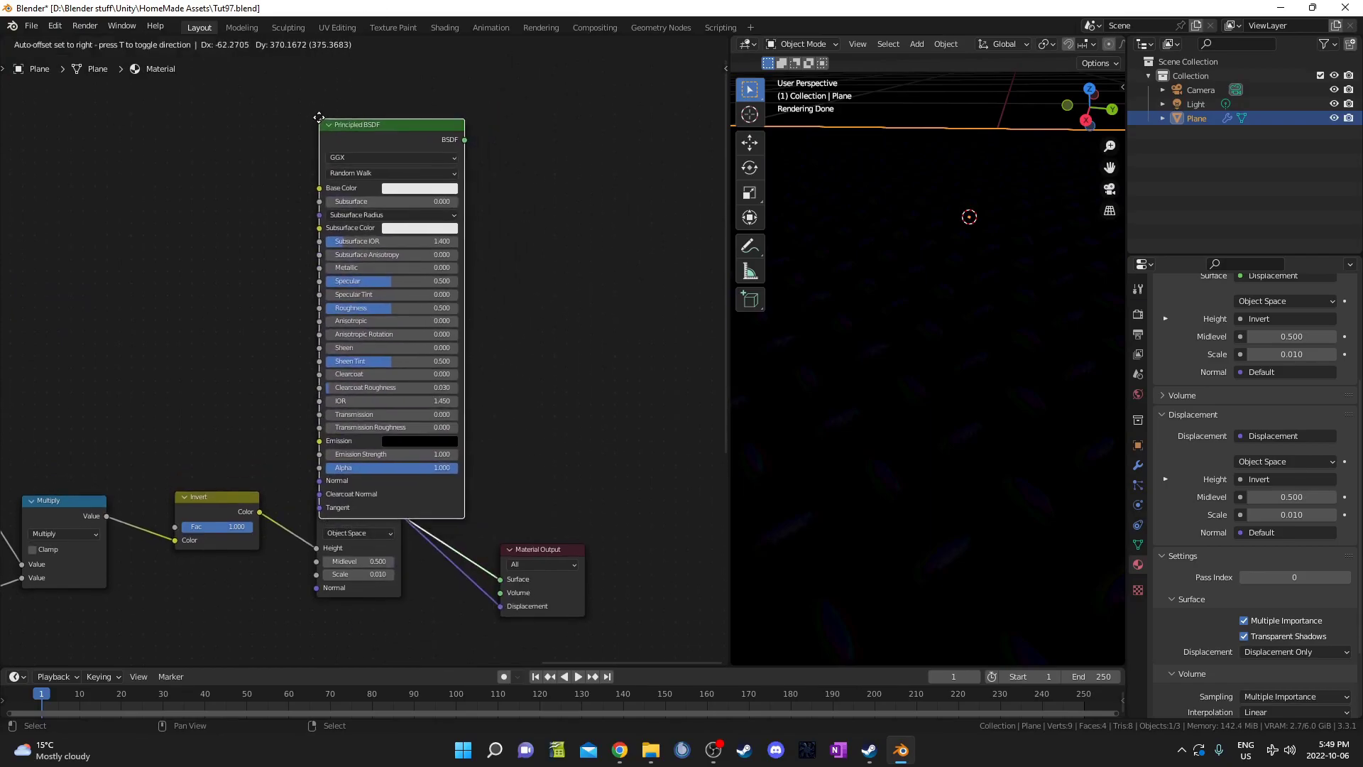
click(310, 86)
ctrl+shift+click(399, 87)
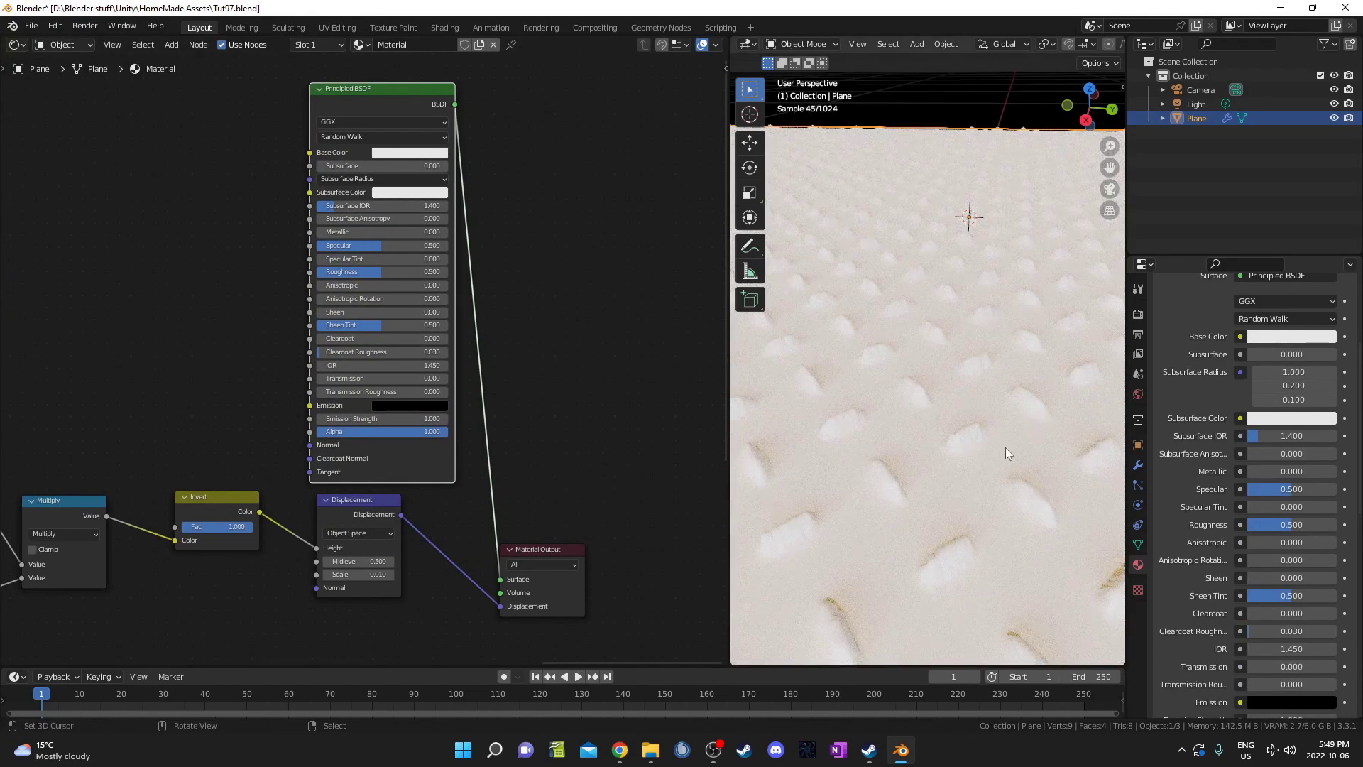
scroll(1005, 448, up, 4)
scroll(977, 477, down, 2)
mouse_move(977, 477)
middle_down()
mouse_move(1015, 471)
mouse_move(1004, 481)
middle_up()
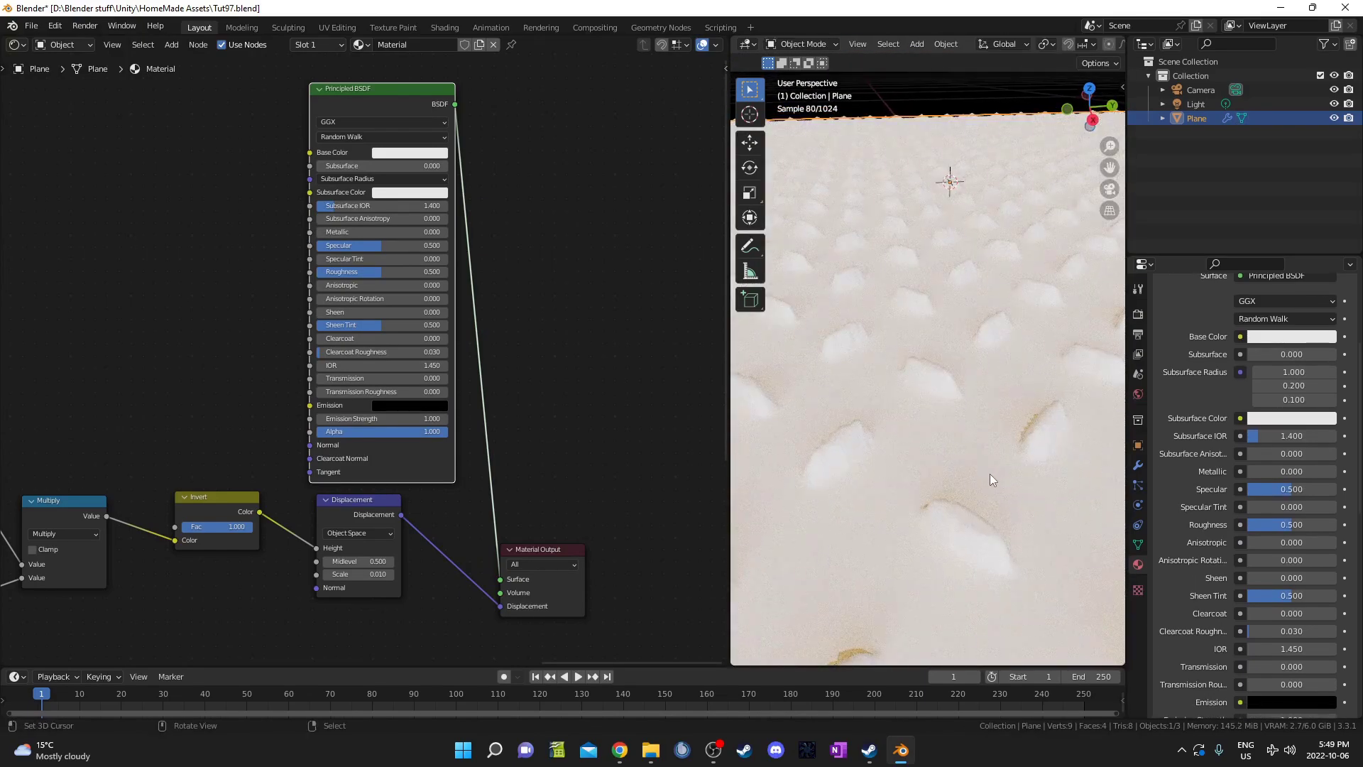
scroll(406, 508, up, 3)
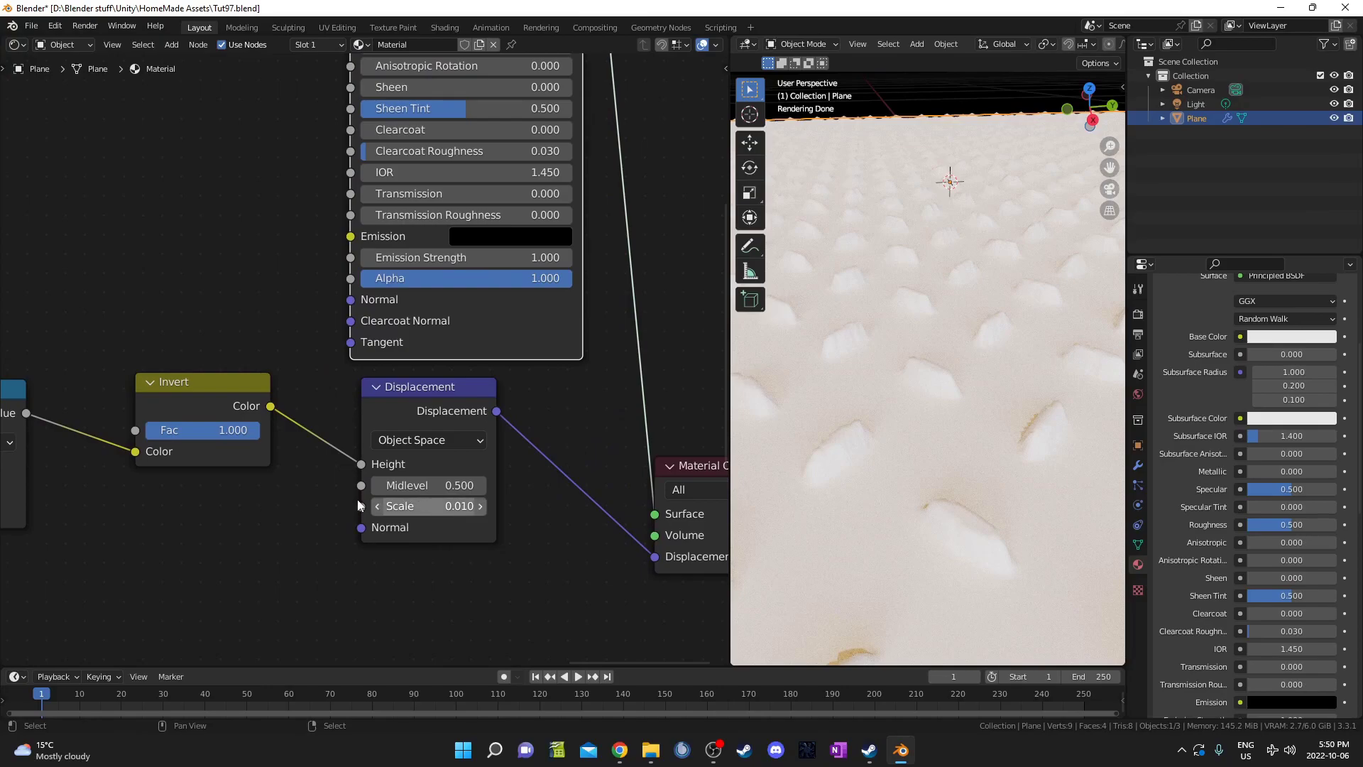
Try darkening the white end stops of both ColorRamps to the same mid-grey to flatten the raised ellipses
middle_drag(357, 505, 659, 487)
middle_drag(180, 478, 525, 448)
scroll(346, 506, down, 4)
middle_drag(346, 506, 516, 399)
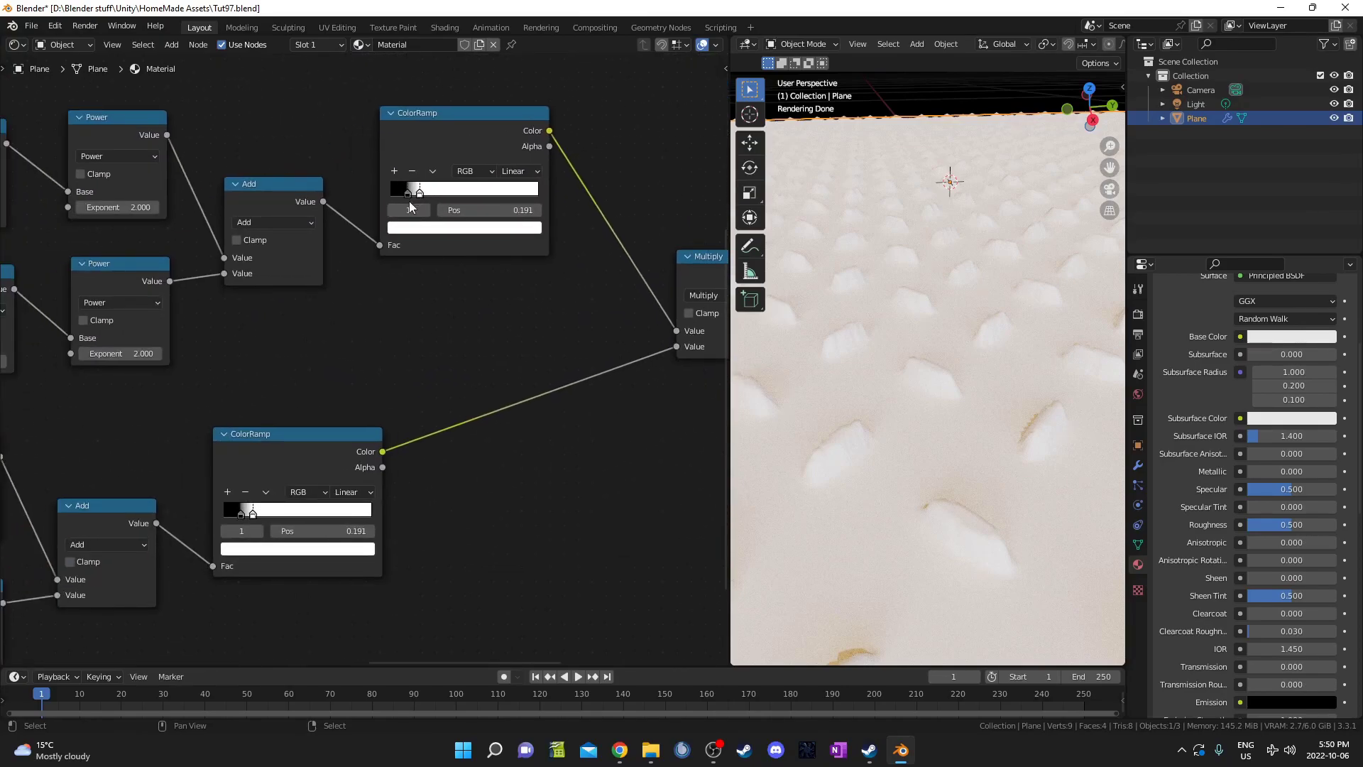
drag(278, 472, 415, 452)
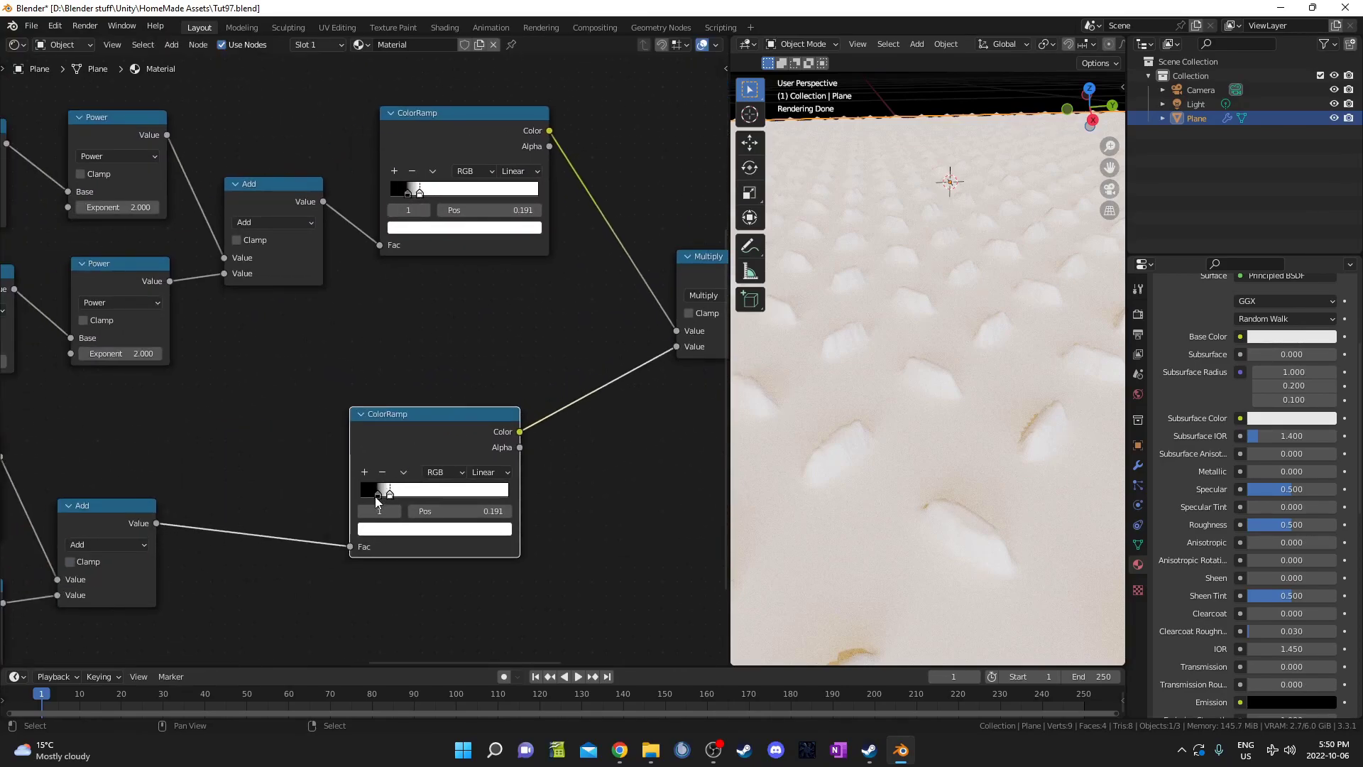
click(424, 529)
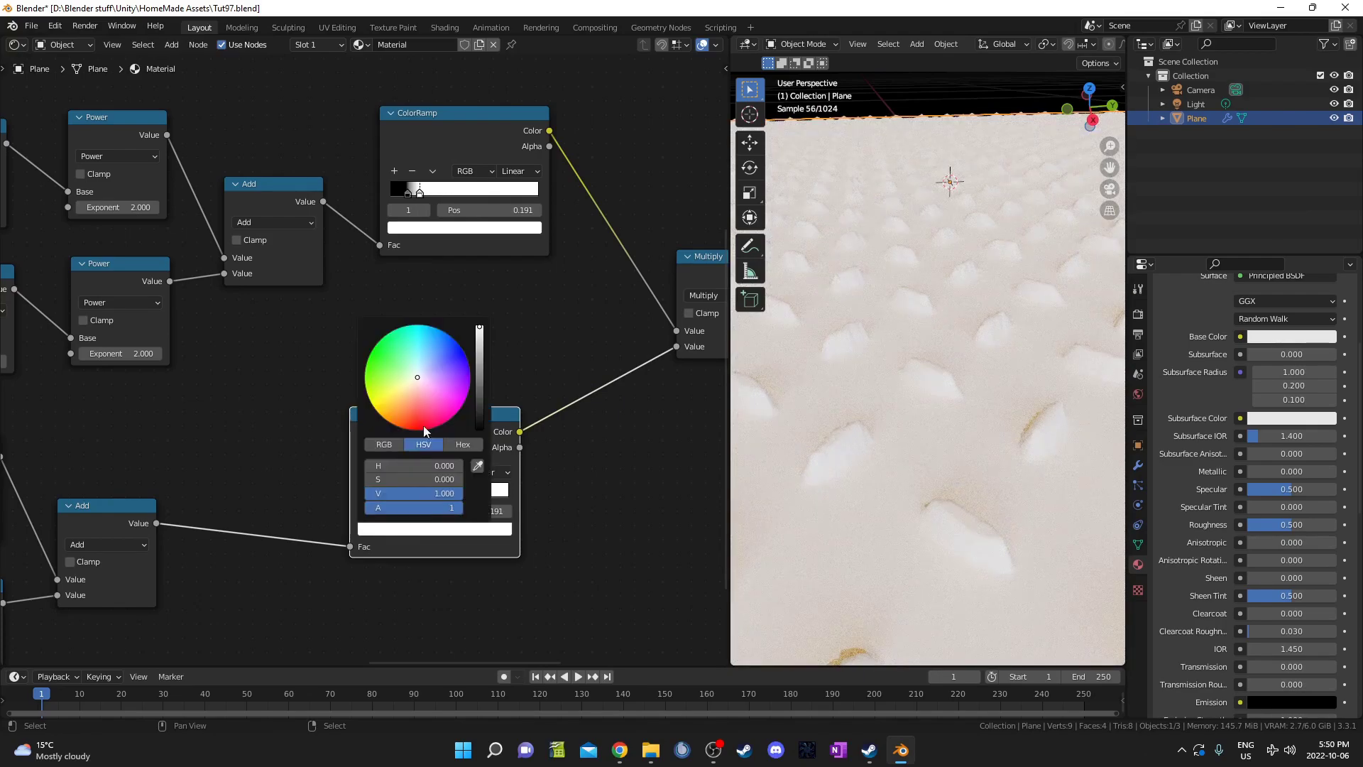
scroll(428, 395, down, 18)
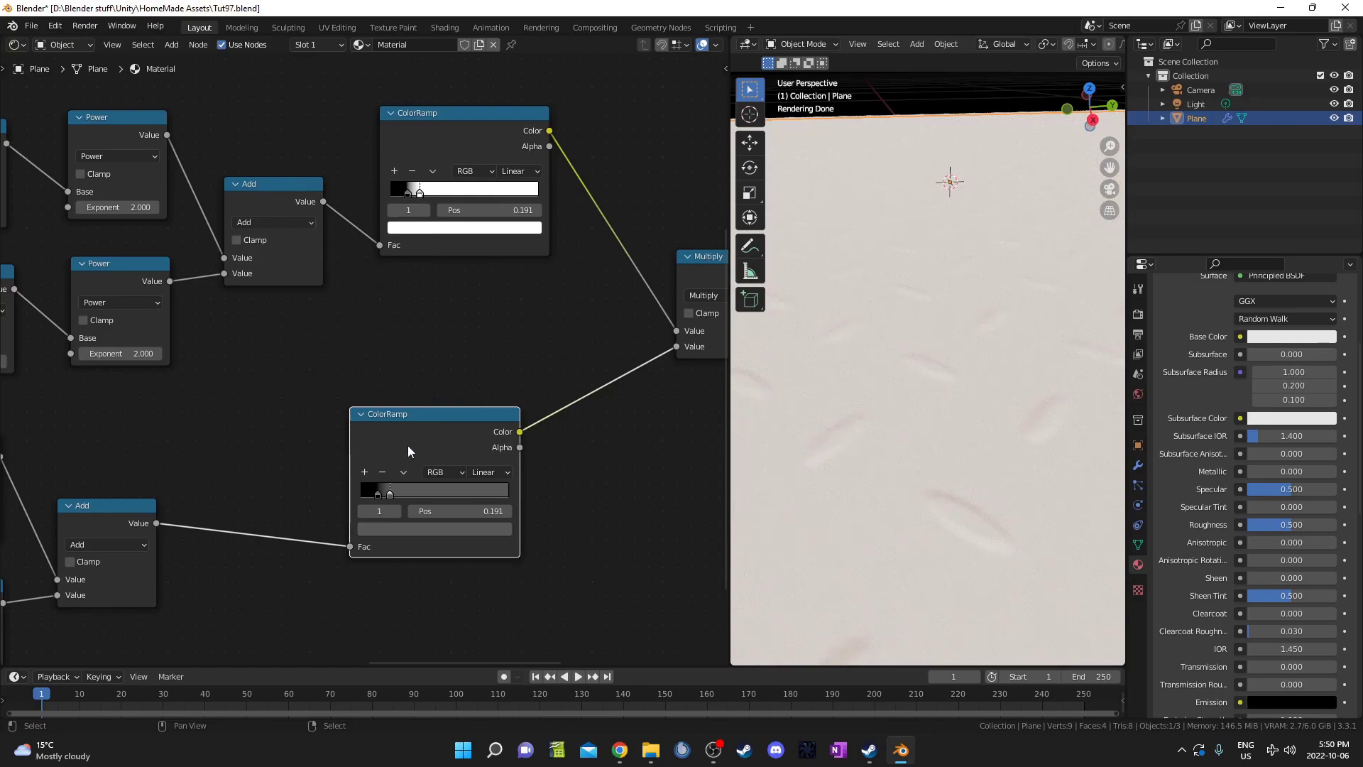
key(ctrl+v)
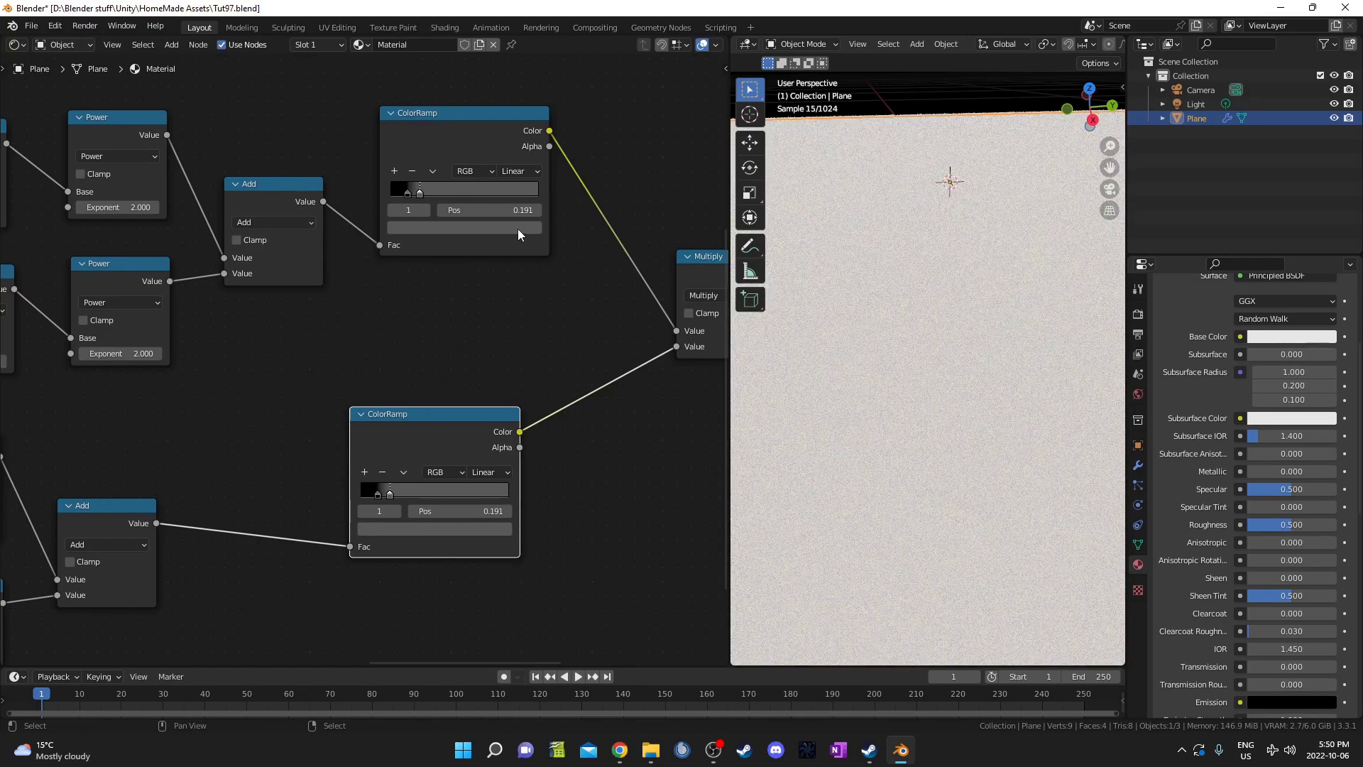
Try brightening the end stops of both ColorRamps to a matching light grey
middle_drag(564, 323, 558, 325)
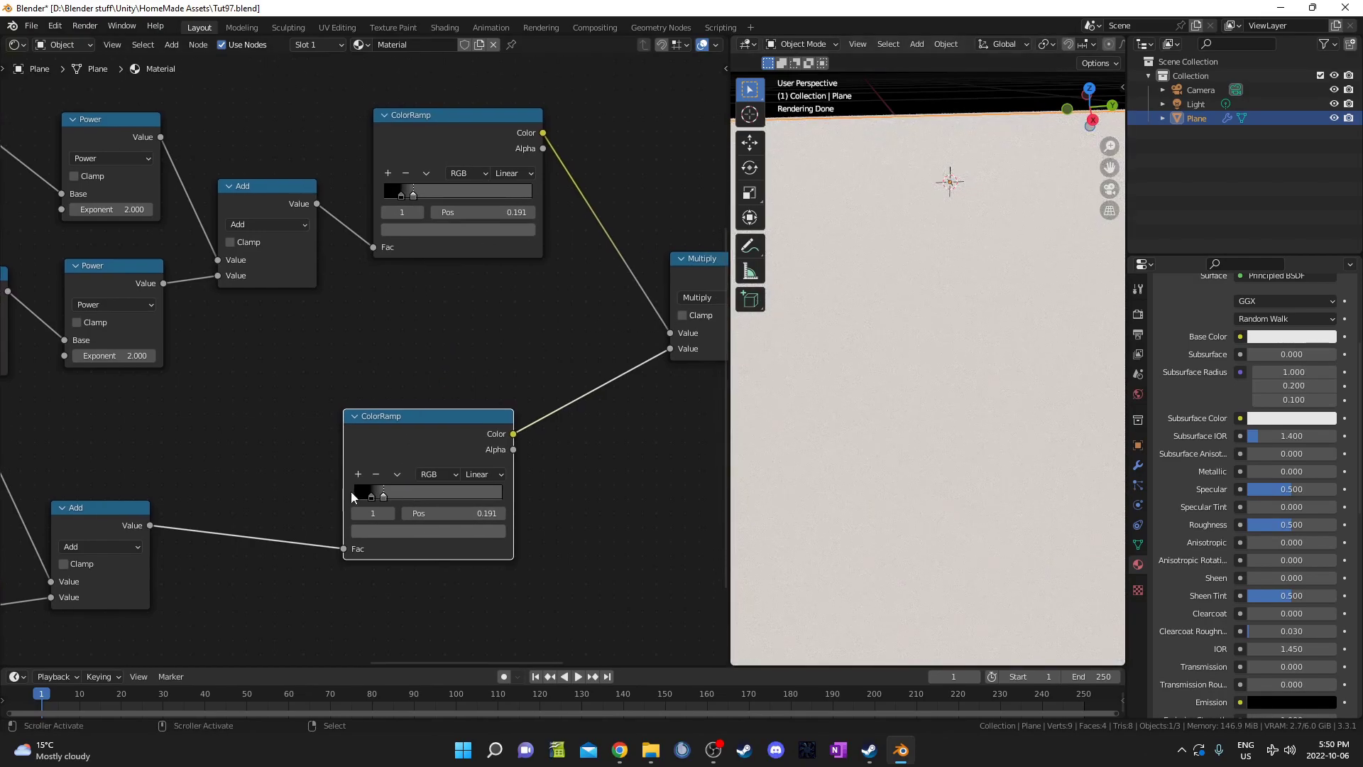
click(391, 533)
scroll(426, 412, up, 4)
scroll(426, 412, up, 3)
scroll(426, 417, up, 2)
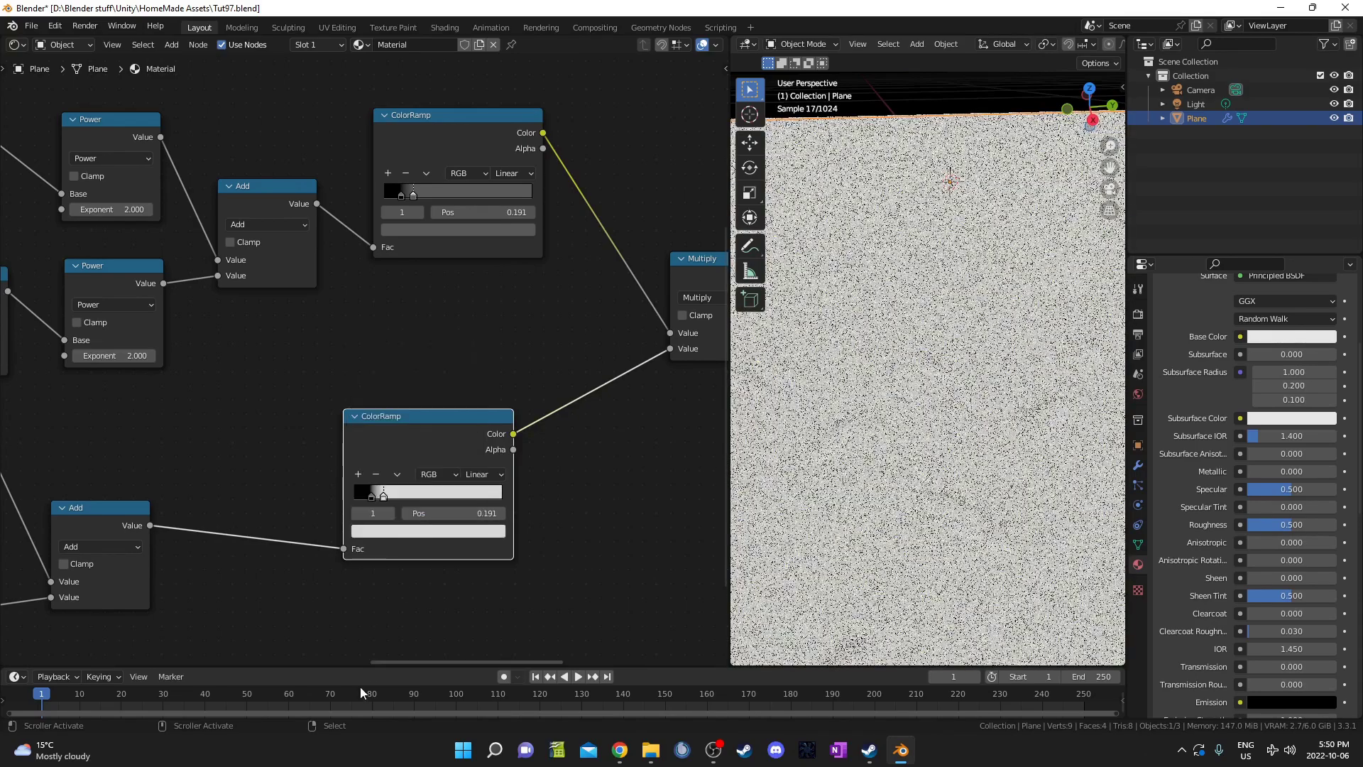
key(ctrl+v)
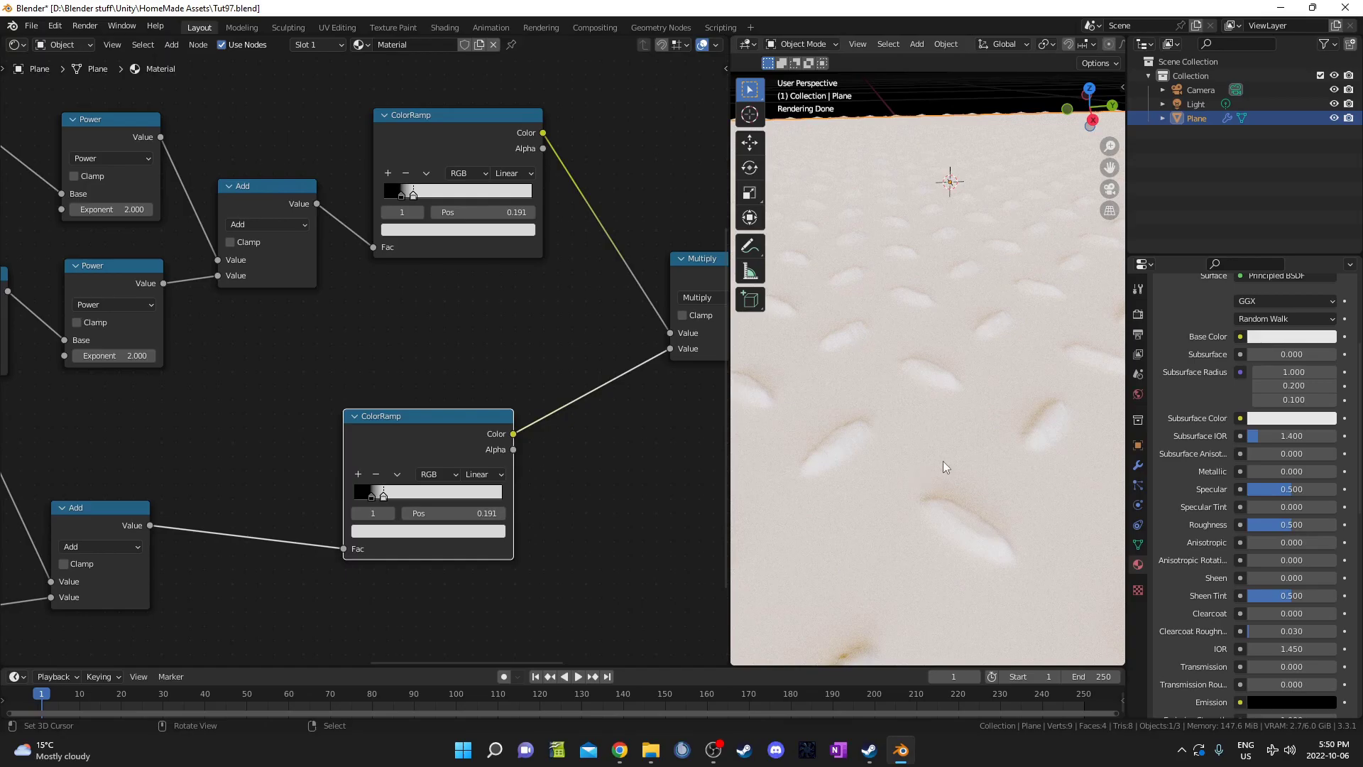
mouse_move(945, 467)
middle_down()
mouse_move(932, 461)
mouse_move(947, 453)
middle_up()
Set the Displacement node's scale to 0.003
scroll(446, 487, down, 4)
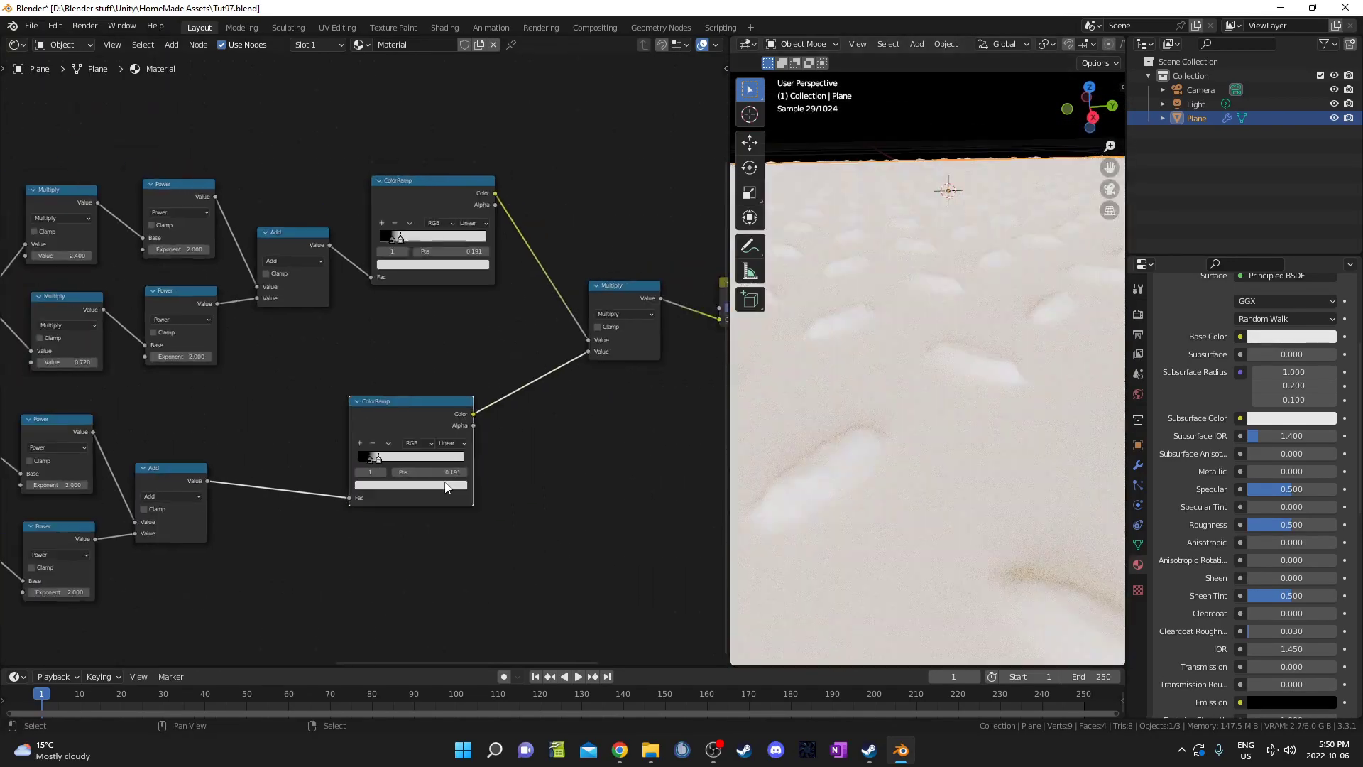
middle_drag(598, 447, 301, 396)
scroll(397, 446, up, 3)
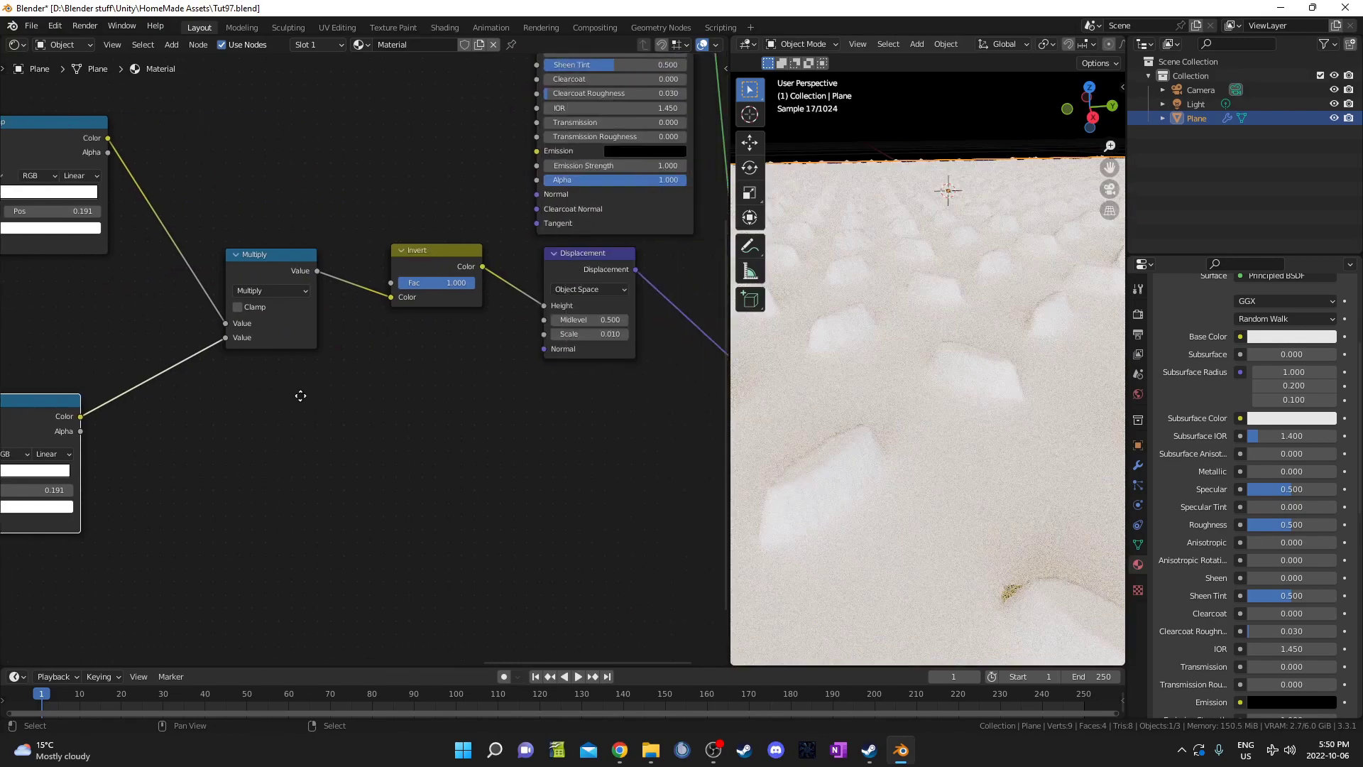
scroll(517, 398, up, 2)
middle_drag(517, 398, 252, 401)
click(298, 378)
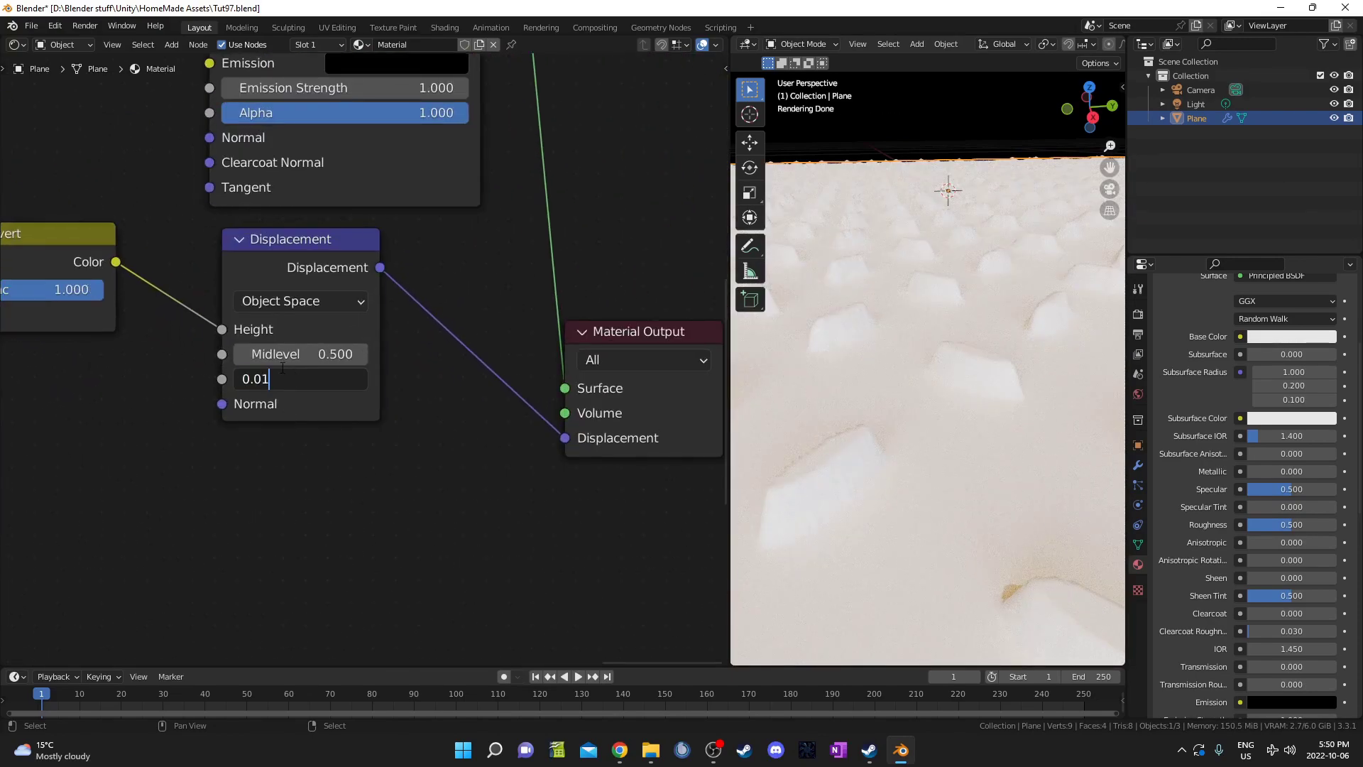
text(0.003)
key(Return)
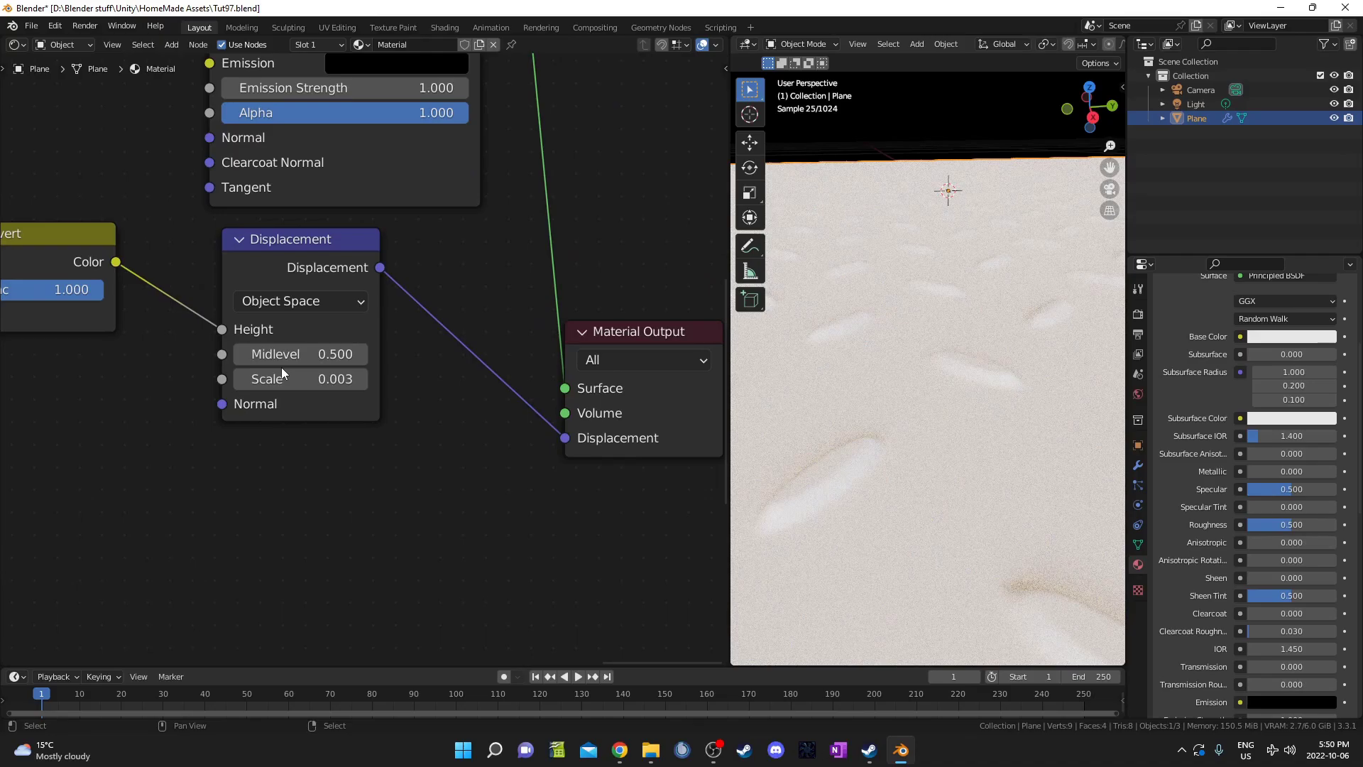
middle_drag(807, 439, 810, 450)
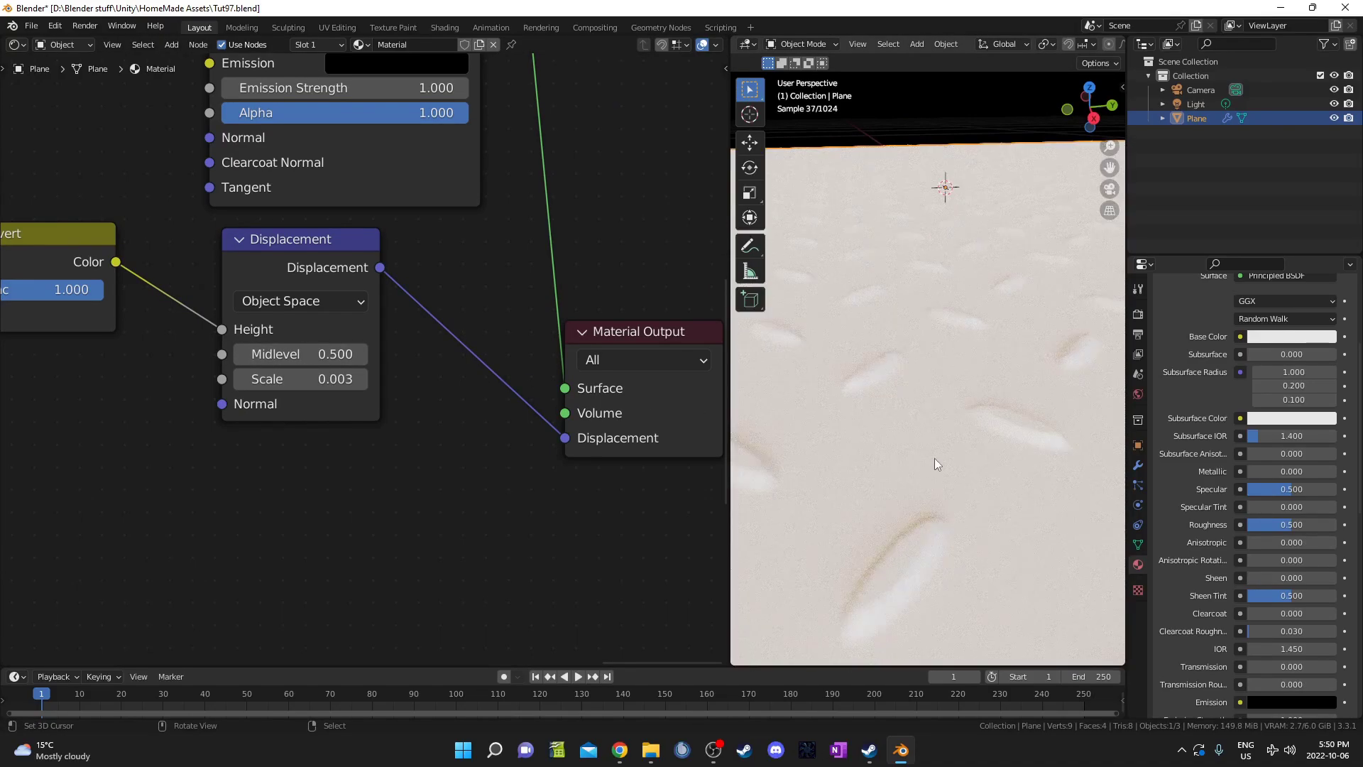
middle_drag(960, 428, 966, 449)
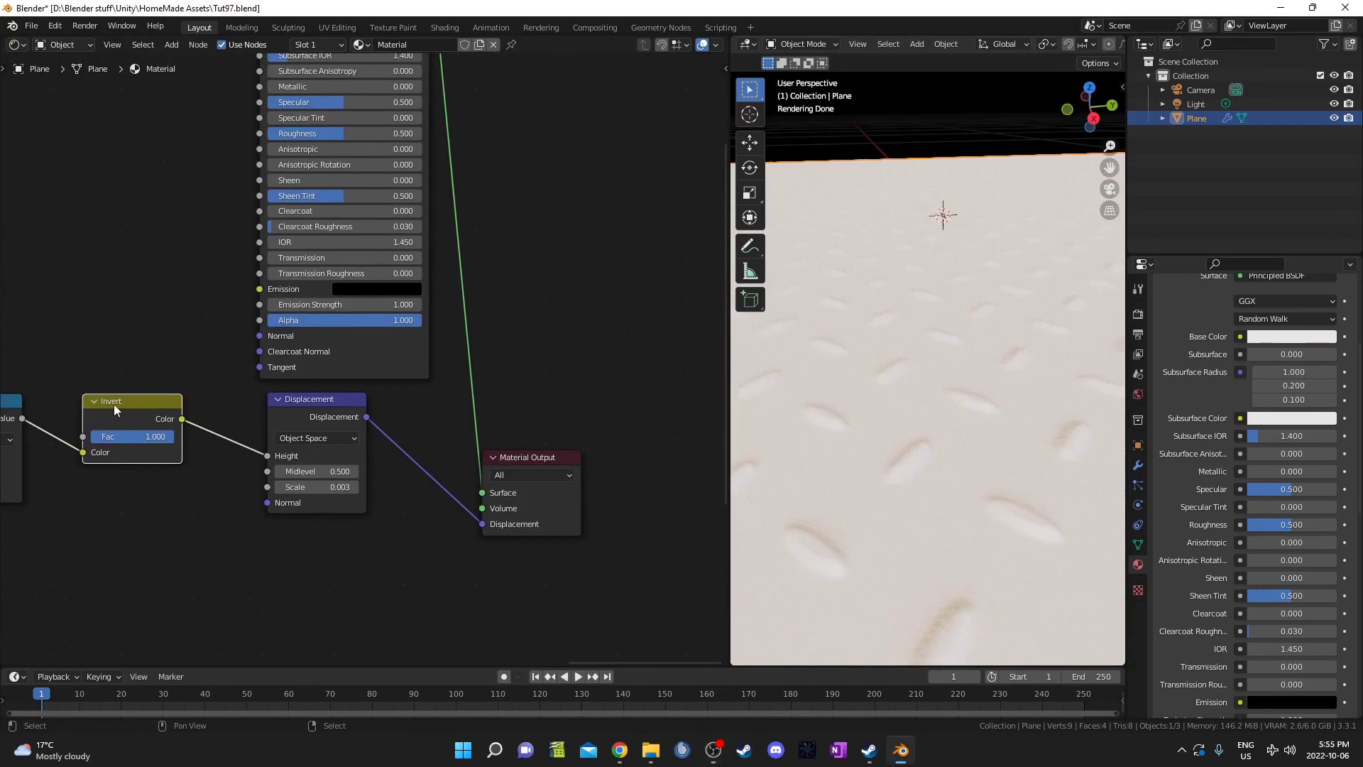
Add a Bump node before the Principled BSDF, above the Invert node
drag(181, 419, 197, 345)
text(bump)
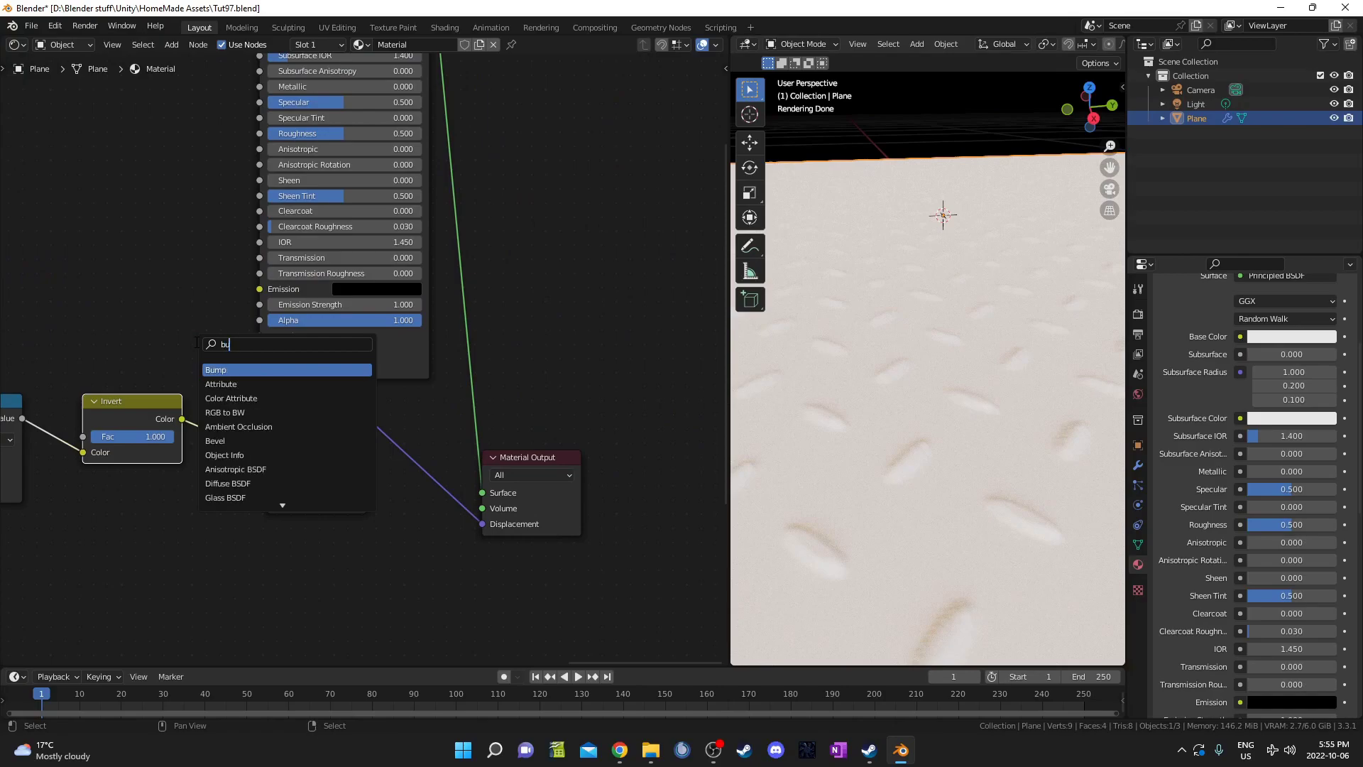
key(Return)
click(122, 181)
scroll(279, 231, down, 3)
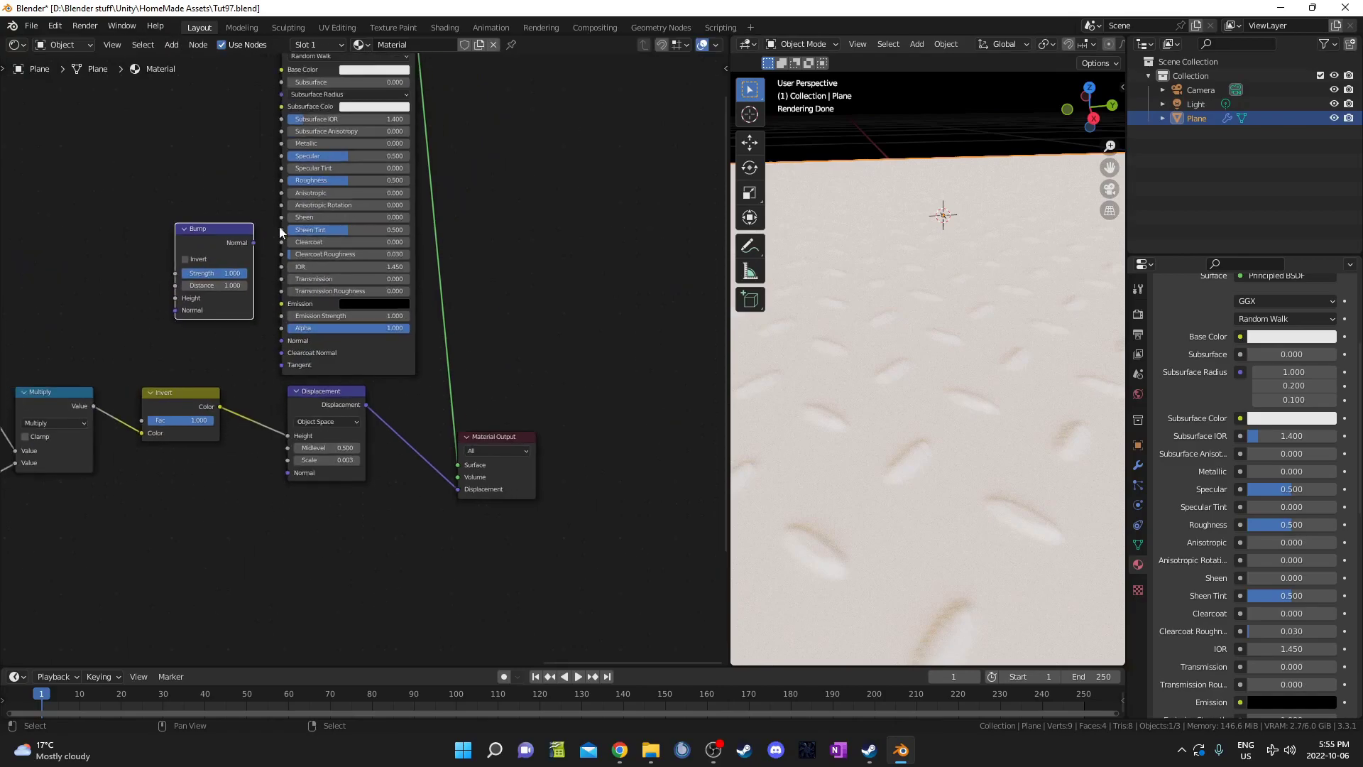
Link the Invert color to the Bump's Height and the Bump's Normal to the Principled BSDF's Normal, spacing out the nodes
middle_drag(279, 231, 171, 380)
drag(249, 165, 372, 163)
drag(111, 386, 200, 375)
scroll(176, 499, up, 4)
middle_drag(173, 511, 352, 411)
drag(193, 533, 254, 371)
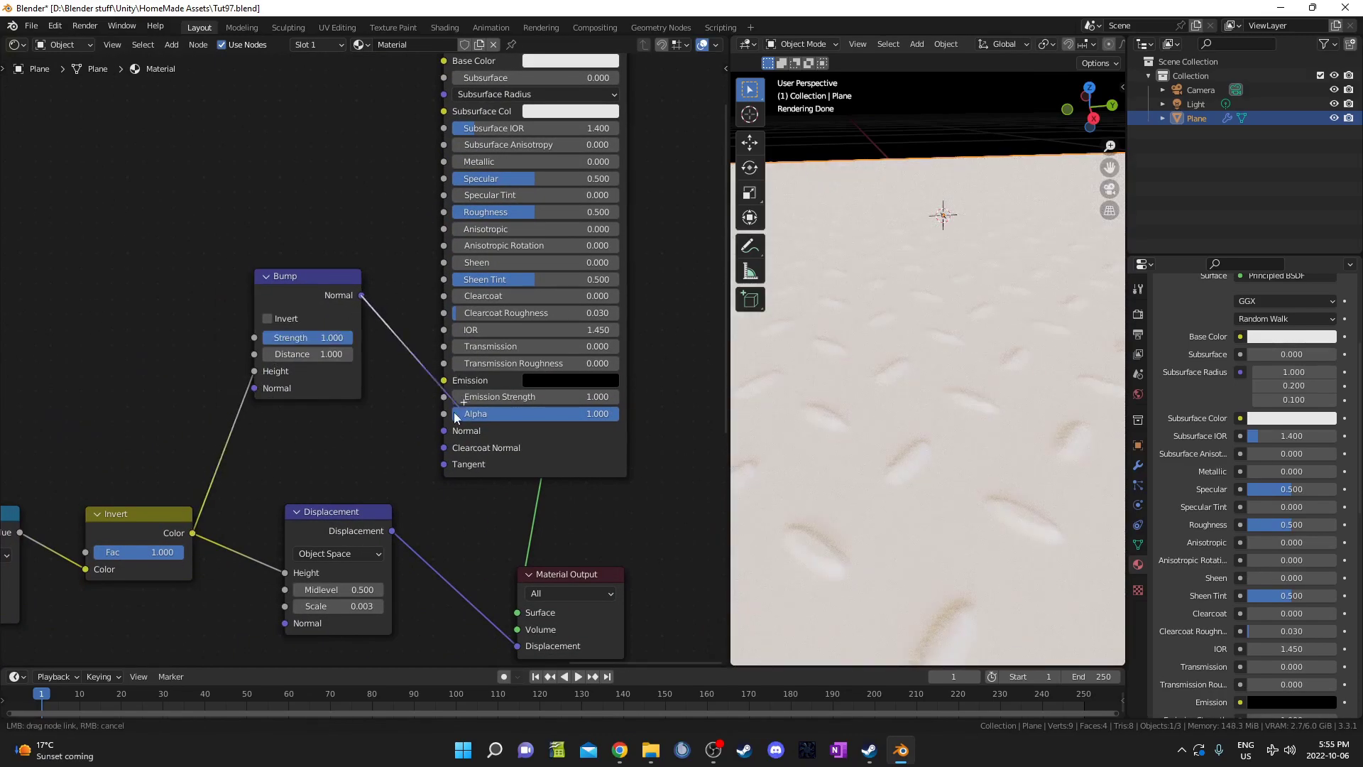
drag(444, 424, 445, 431)
scroll(353, 355, down, 2)
middle_drag(609, 352, 595, 364)
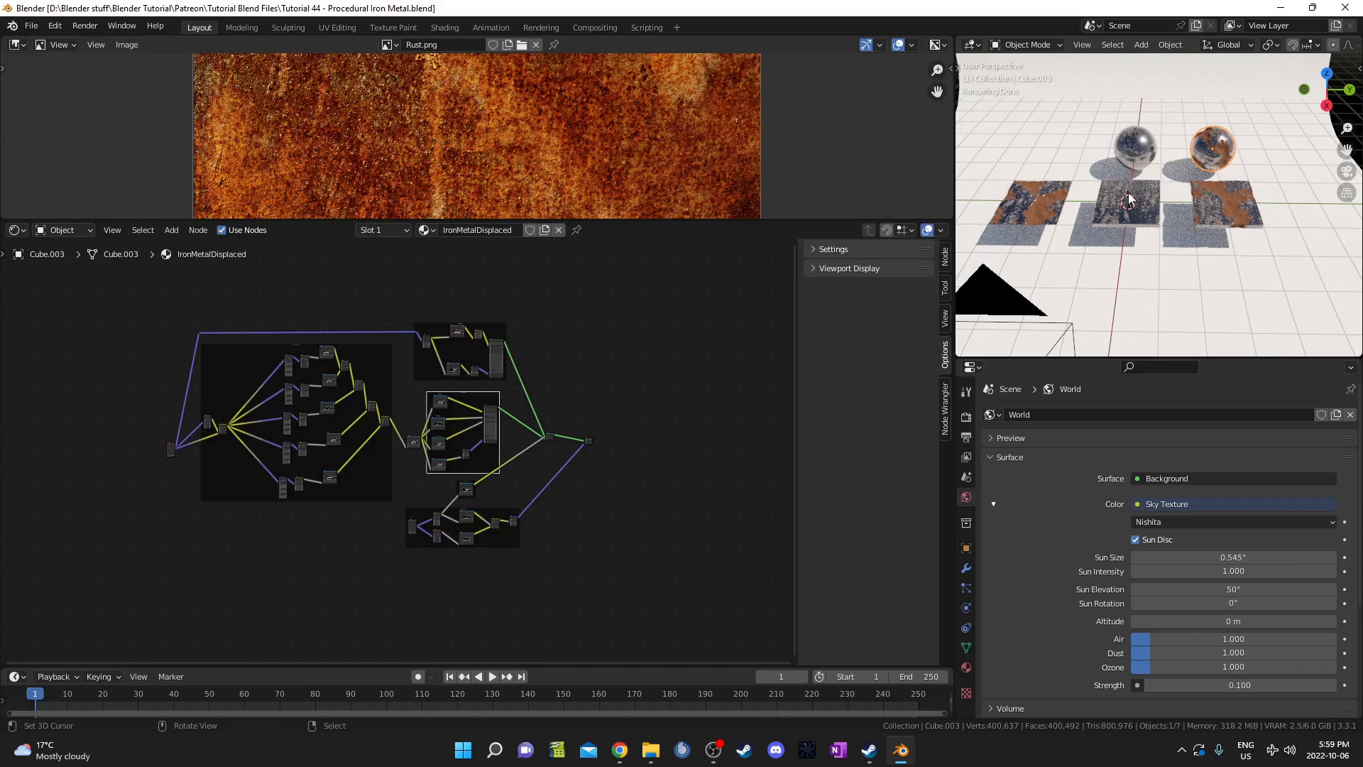
Copy the middle IronMetal slab from the Procedural Iron Metal file into the Tut97 scene
click(1129, 199)
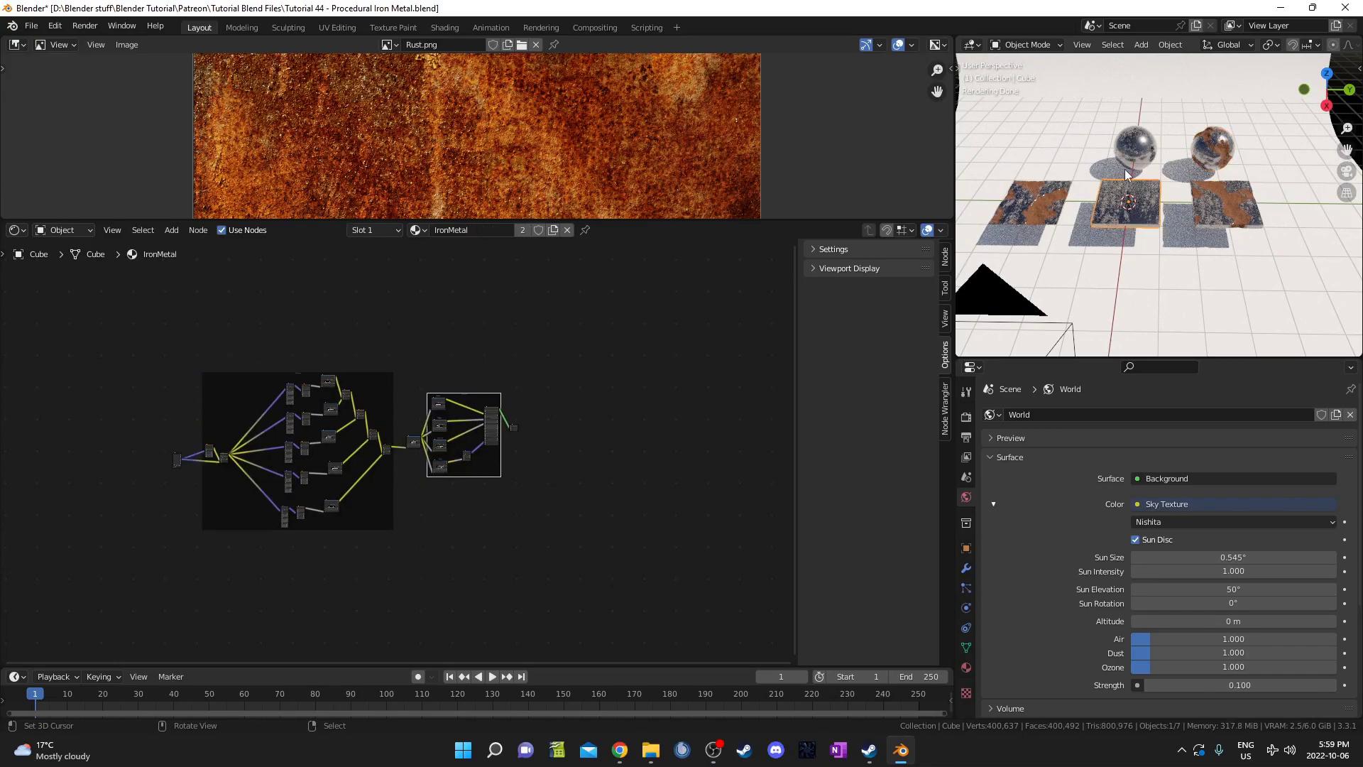
middle_drag(1159, 206, 1177, 207)
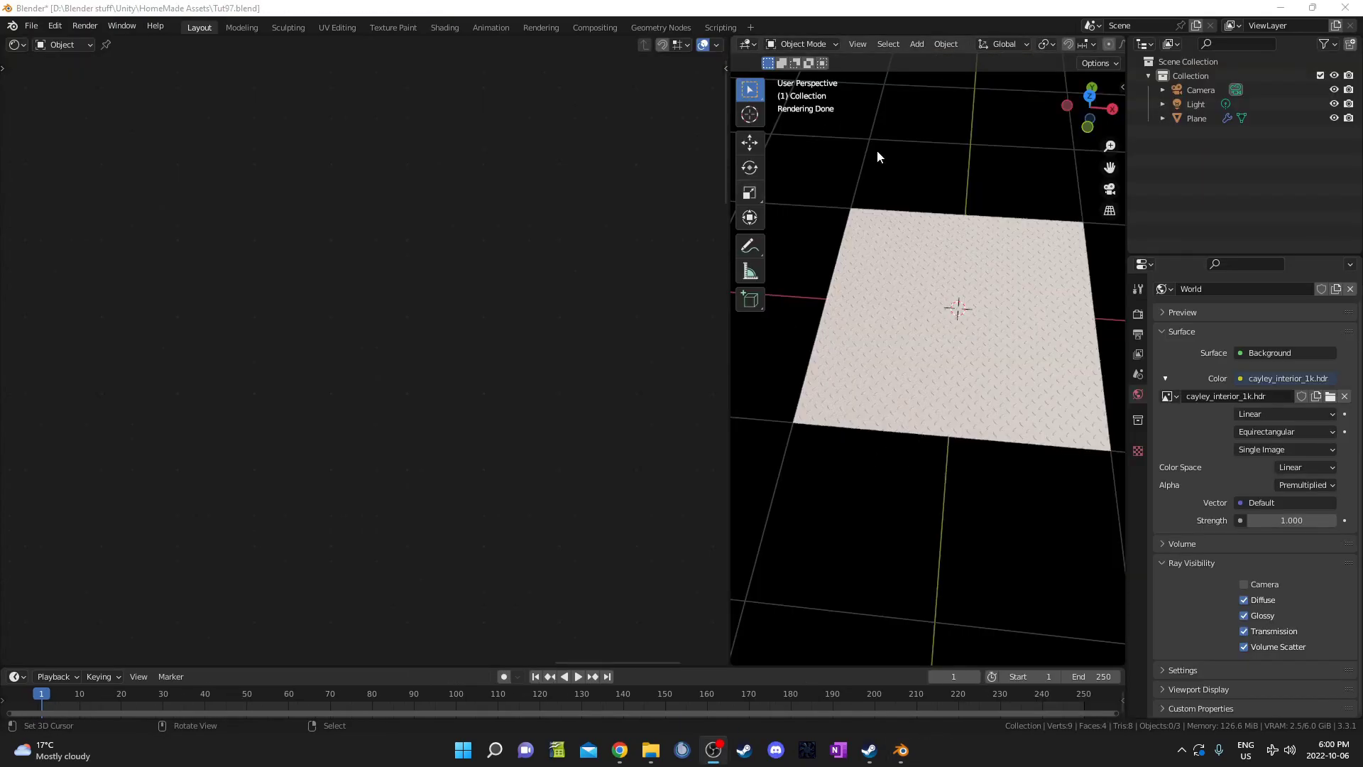
middle_drag(878, 156, 972, 329)
key(ctrl+v)
right_click(961, 316)
Move the pasted IronMetal slab -3 m along X, beside the tread plate
scroll(951, 332, down, 4)
key(g)
key(x)
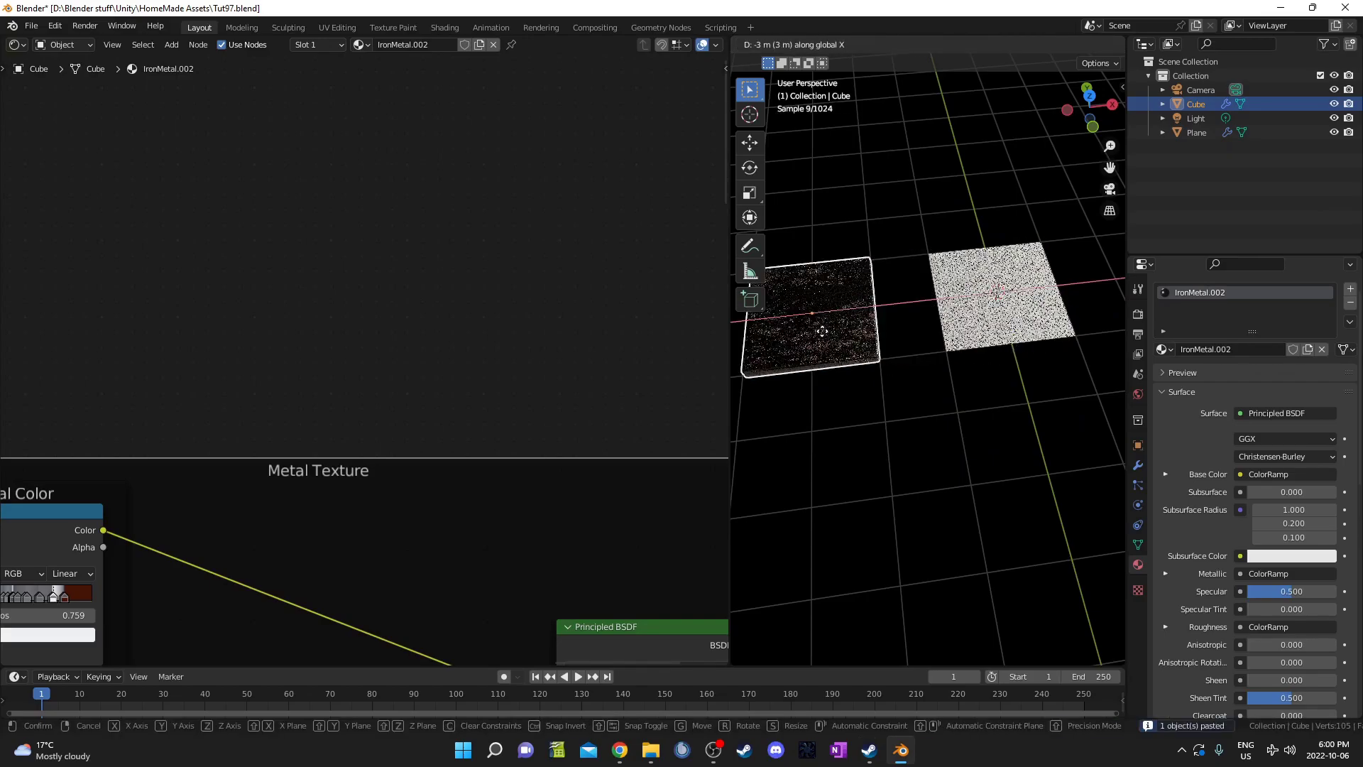
click(822, 329)
shift+middle_drag(870, 362, 916, 368)
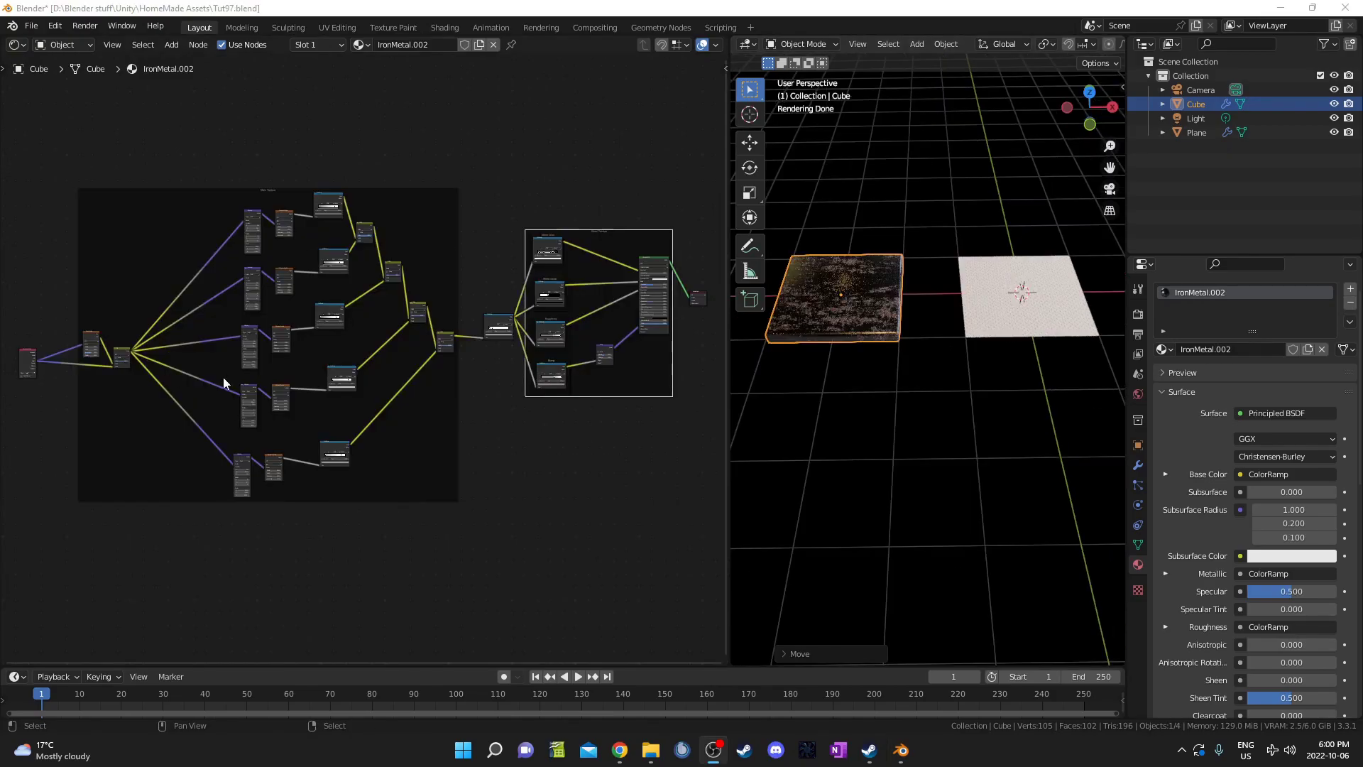
Copy all the slab's iron metal nodes into the plane's tread-plate material and place them above the existing nodes
drag(30, 116, 677, 534)
scroll(367, 372, up, 3)
scroll(367, 373, up, 4)
middle_drag(355, 376, 419, 341)
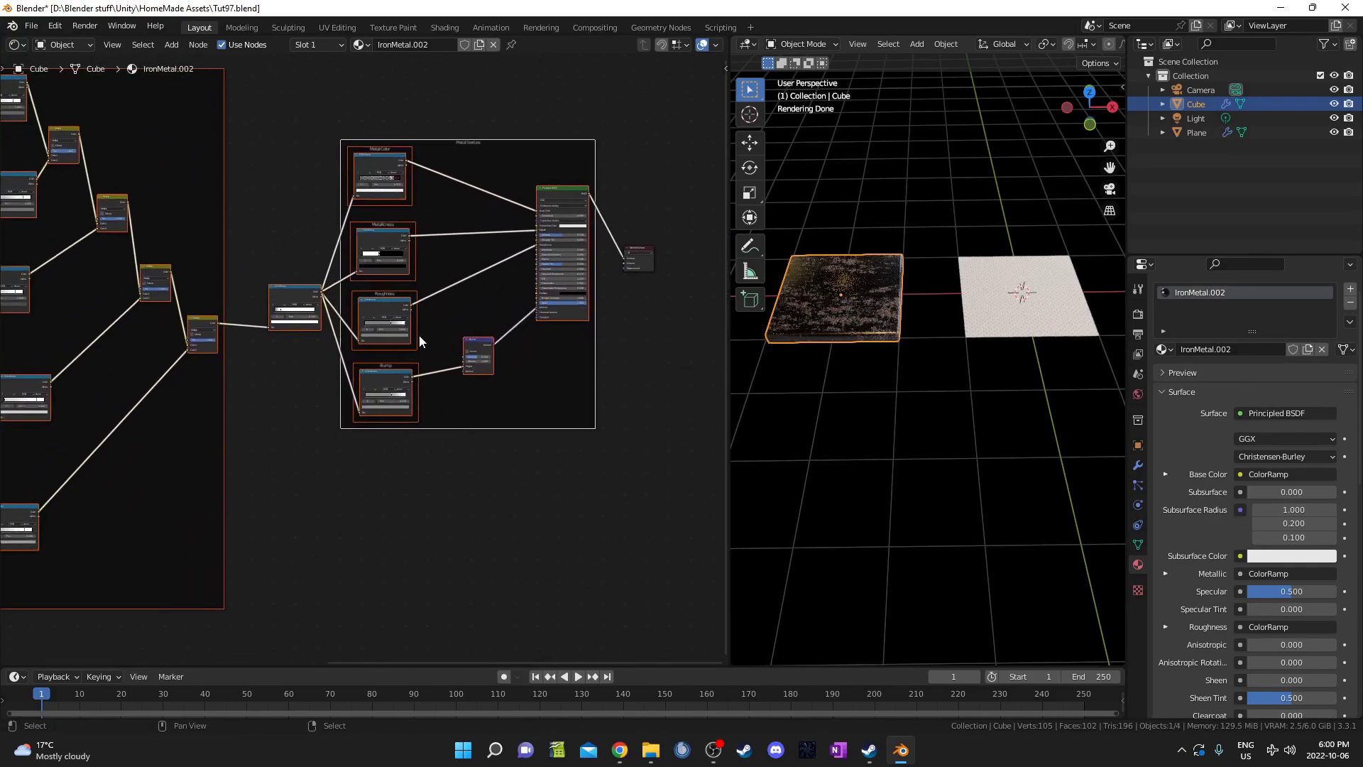
scroll(354, 375, down, 4)
middle_drag(213, 448, 419, 398)
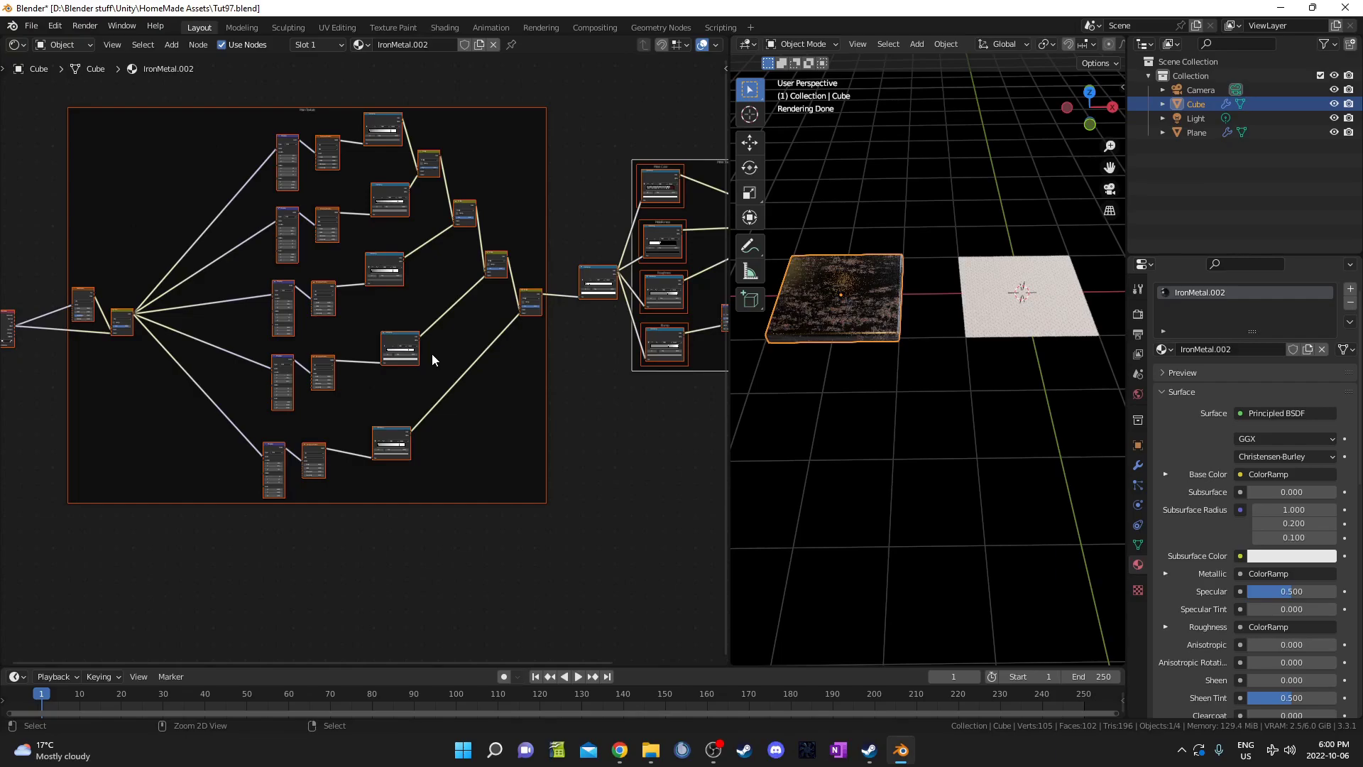
click(976, 324)
scroll(416, 347, up, 4)
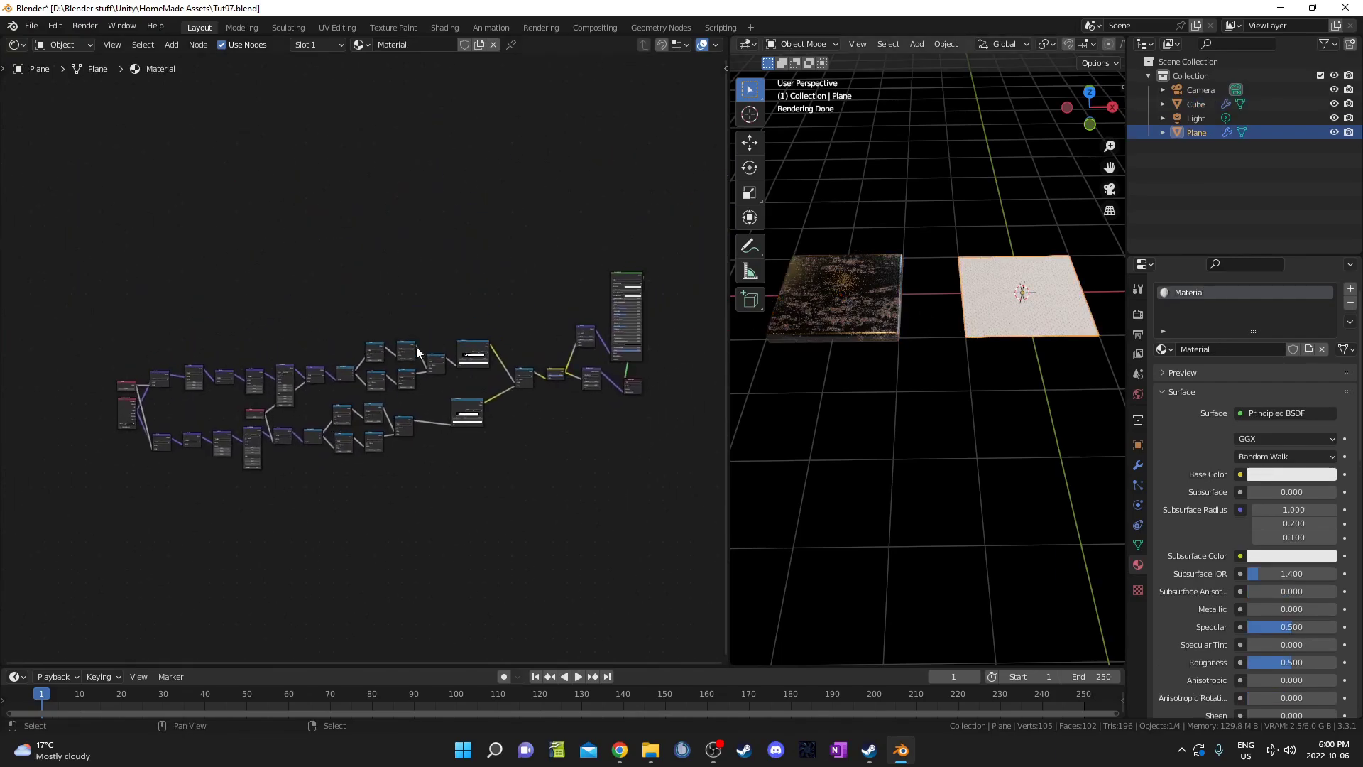
key(ctrl+v)
drag(358, 403, 486, 201)
scroll(517, 270, up, 2)
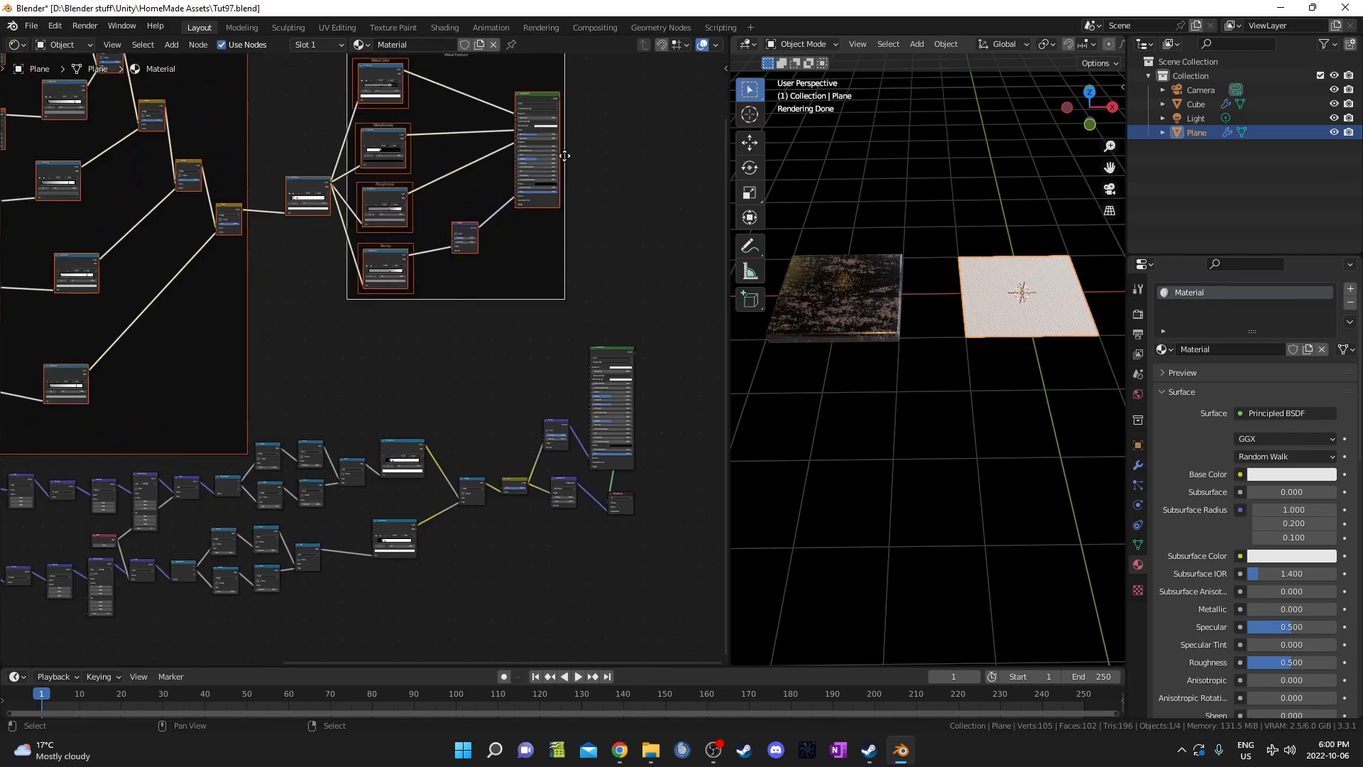
Replace the original Principled BSDF with the pasted Metal Texture one, linked to the Material Output's Surface and shifted toward it
click(611, 351)
key(x)
scroll(500, 249, up, 2)
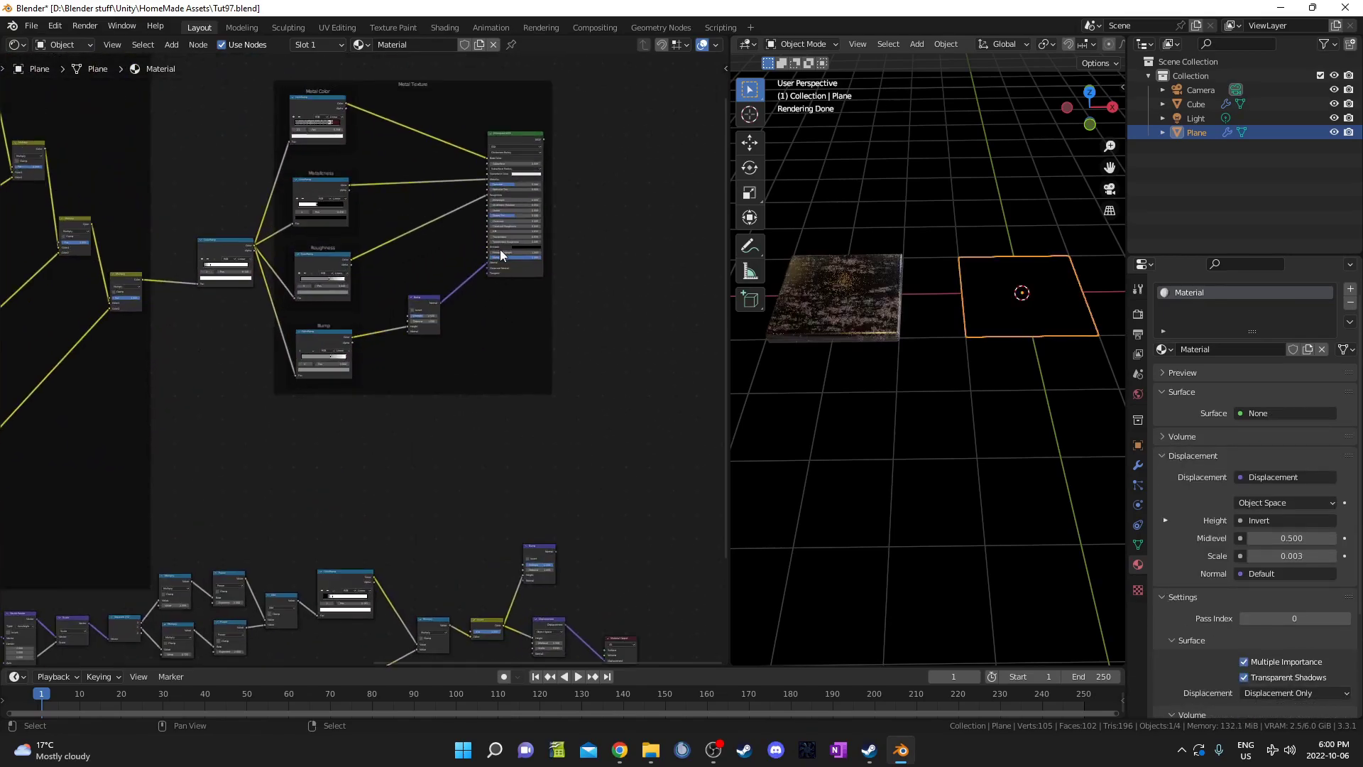
ctrl+shift+click(522, 134)
drag(517, 135, 570, 225)
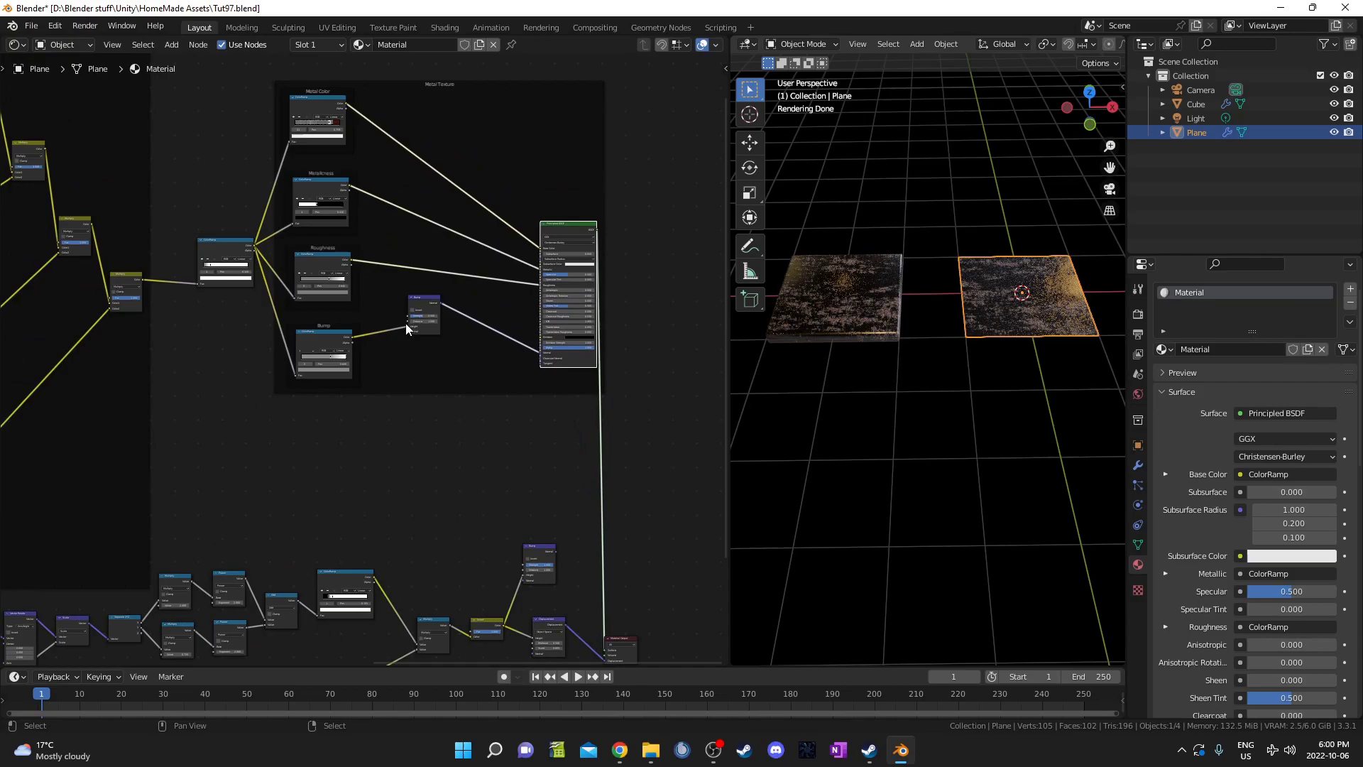
Move the Metal Texture frame's Bump node closer to its Principled BSDF
click(428, 304)
drag(428, 305, 464, 352)
scroll(495, 522, up, 4)
middle_drag(497, 530, 376, 351)
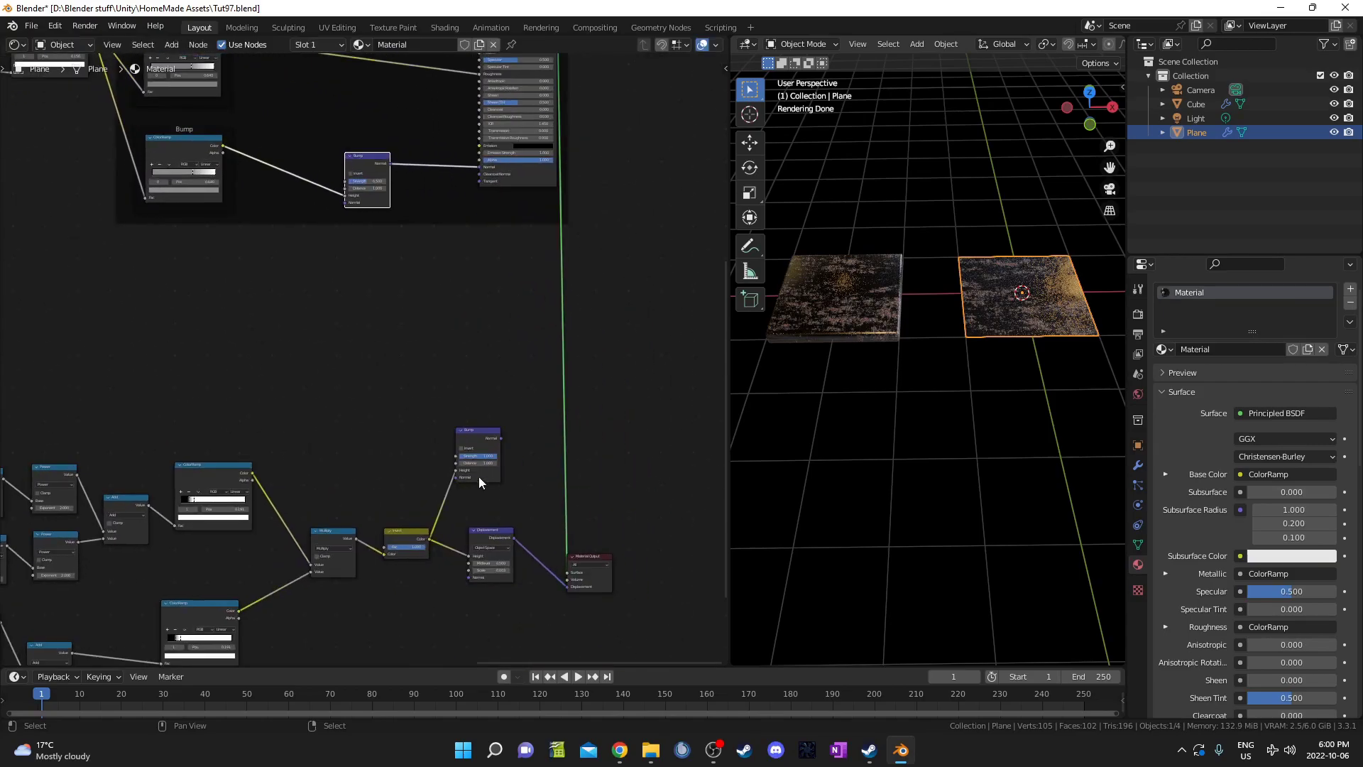
Move the tread-plate Bump node up just below the Metal Texture frame and place a reroute point on its height link beside it
drag(475, 438, 450, 298)
scroll(453, 297, up, 3)
middle_drag(414, 154, 377, 312)
drag(451, 406, 481, 394)
shift+right_drag(409, 496, 472, 548)
key(g)
click(398, 463)
Chain the Metal Texture Bump's output into the tread-plate Bump's Normal input, and link that Bump to the Principled BSDF's Normal
drag(372, 244, 456, 422)
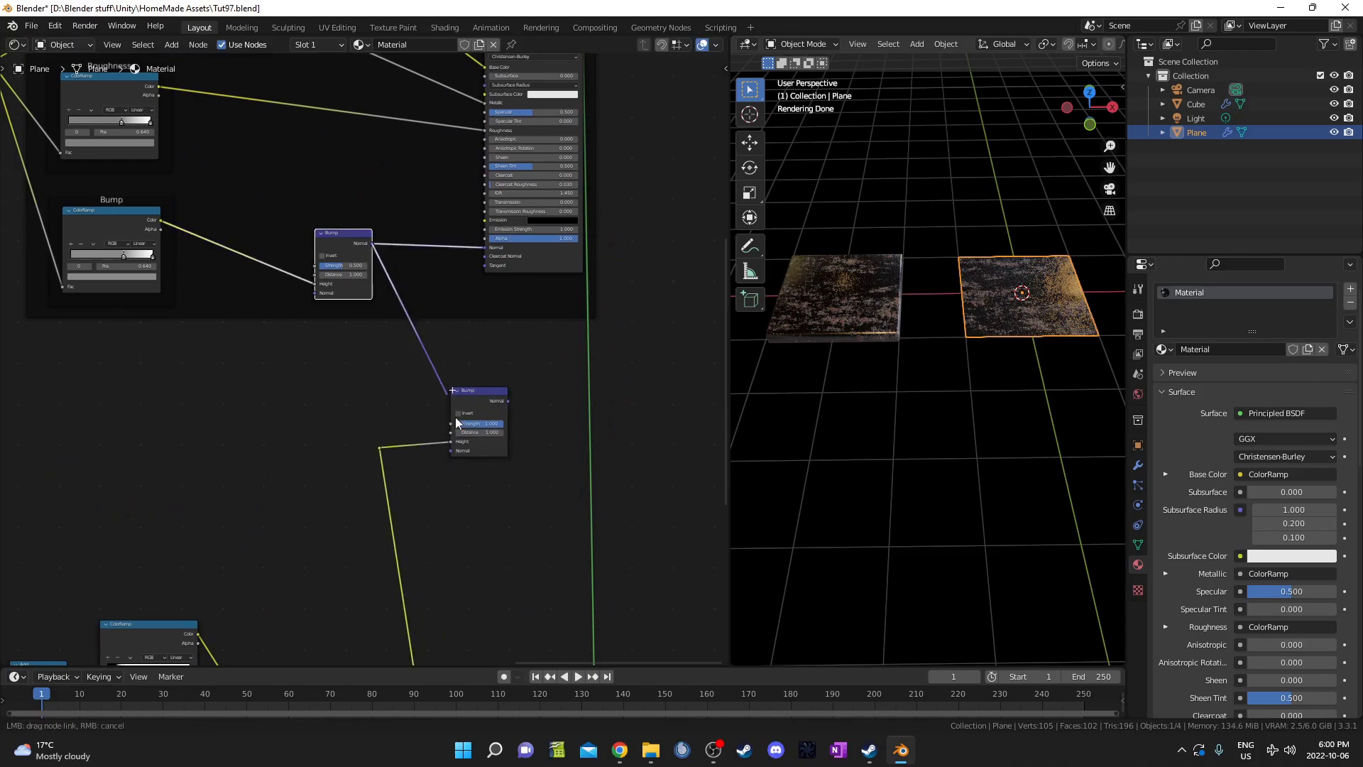
middle_drag(517, 346, 365, 490)
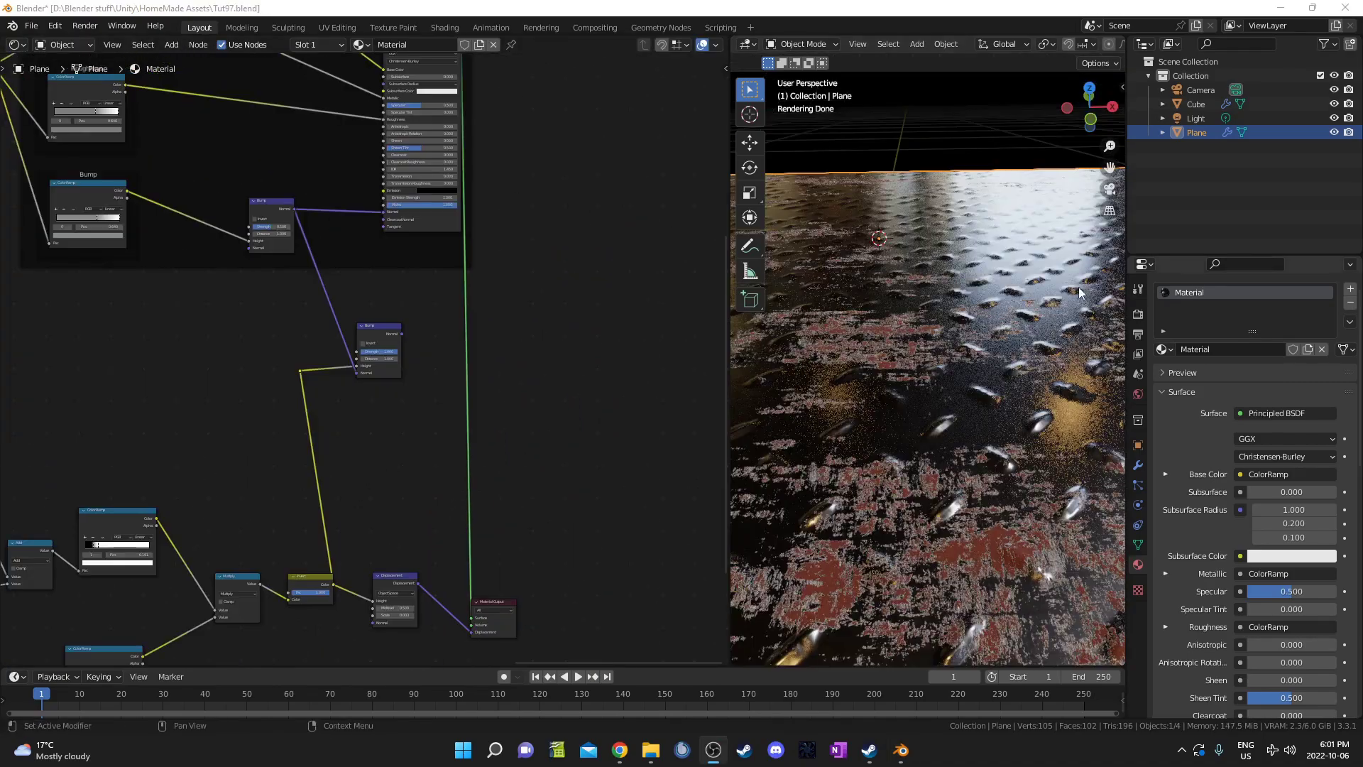
drag(405, 337, 386, 212)
Shift the Principled BSDF away from the ramps, tidy the tread-plate Bump's position below the frame, and save the file
middle_drag(529, 285, 487, 505)
scroll(431, 401, down, 3)
drag(396, 290, 498, 301)
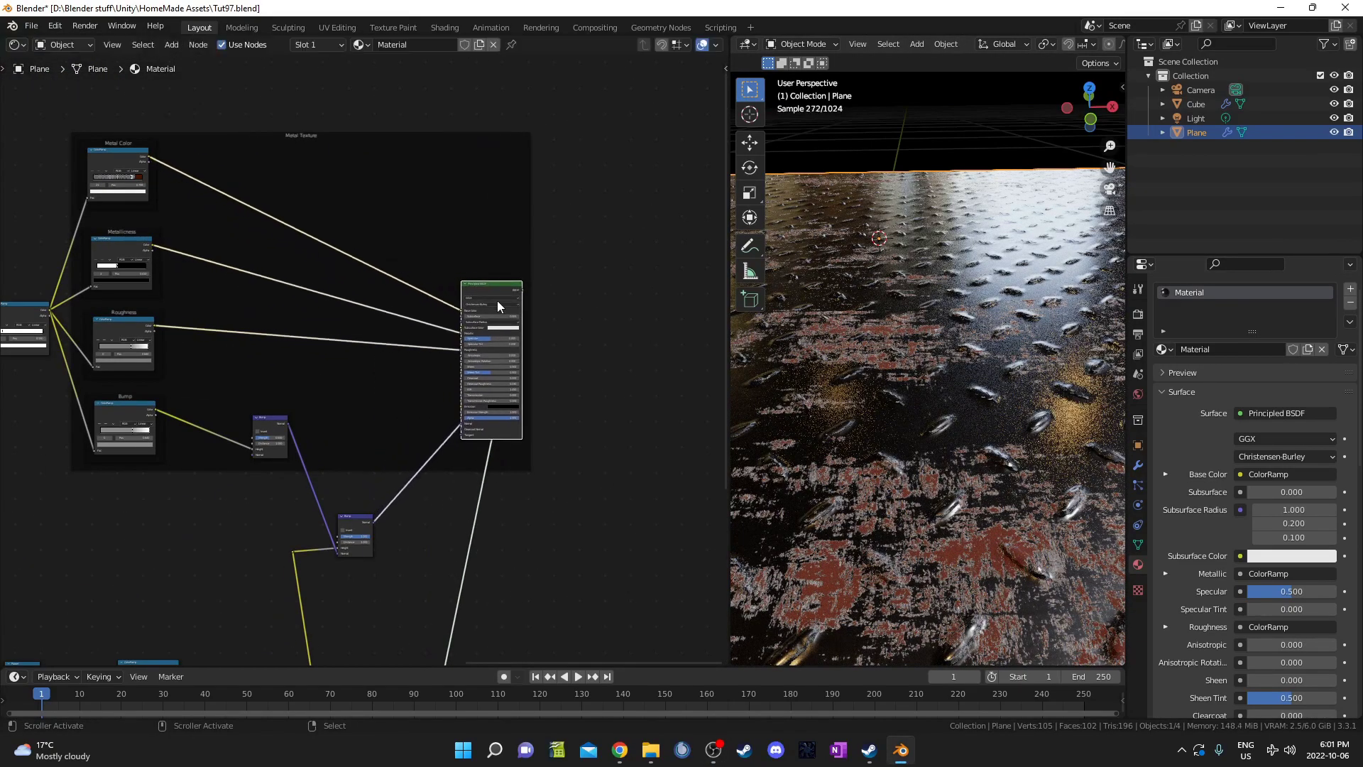
middle_drag(290, 564, 455, 404)
drag(423, 372, 580, 432)
key(g)
click(558, 412)
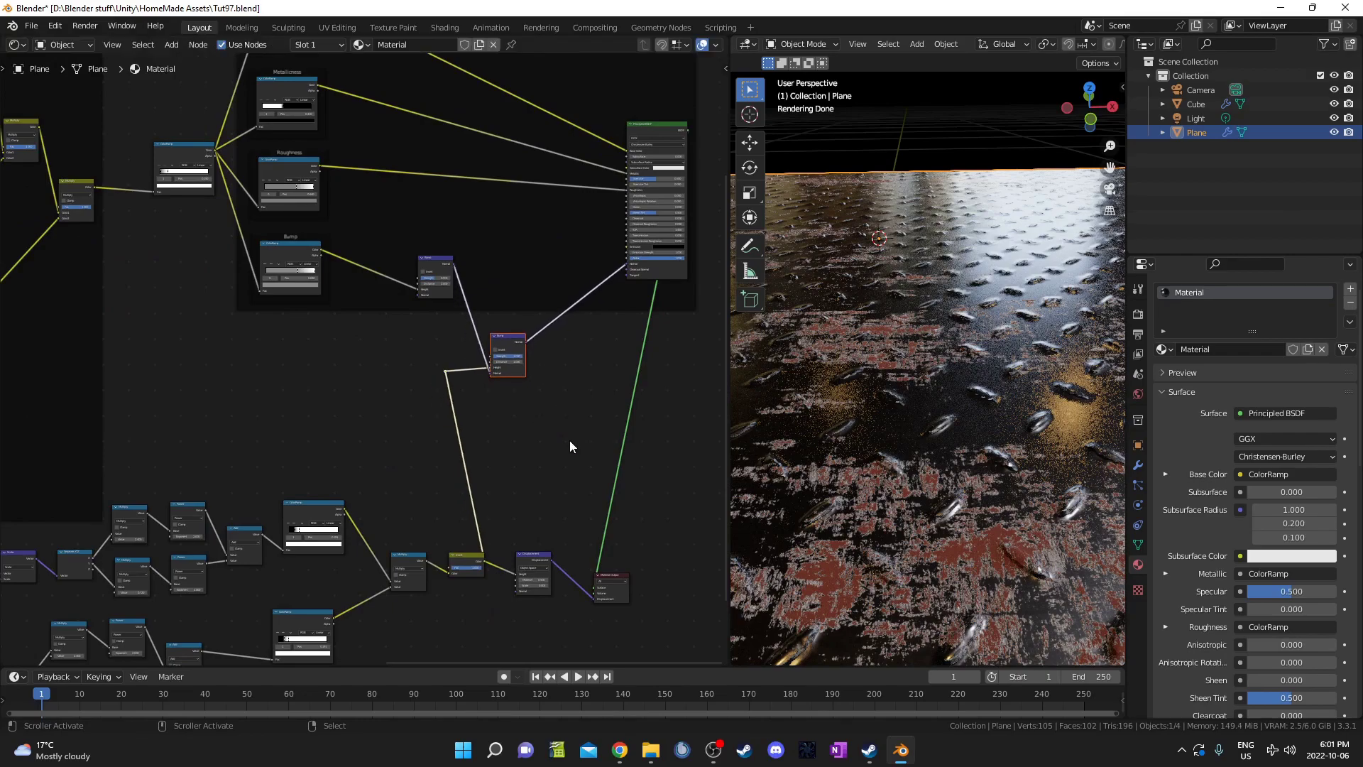
key(ctrl+s)
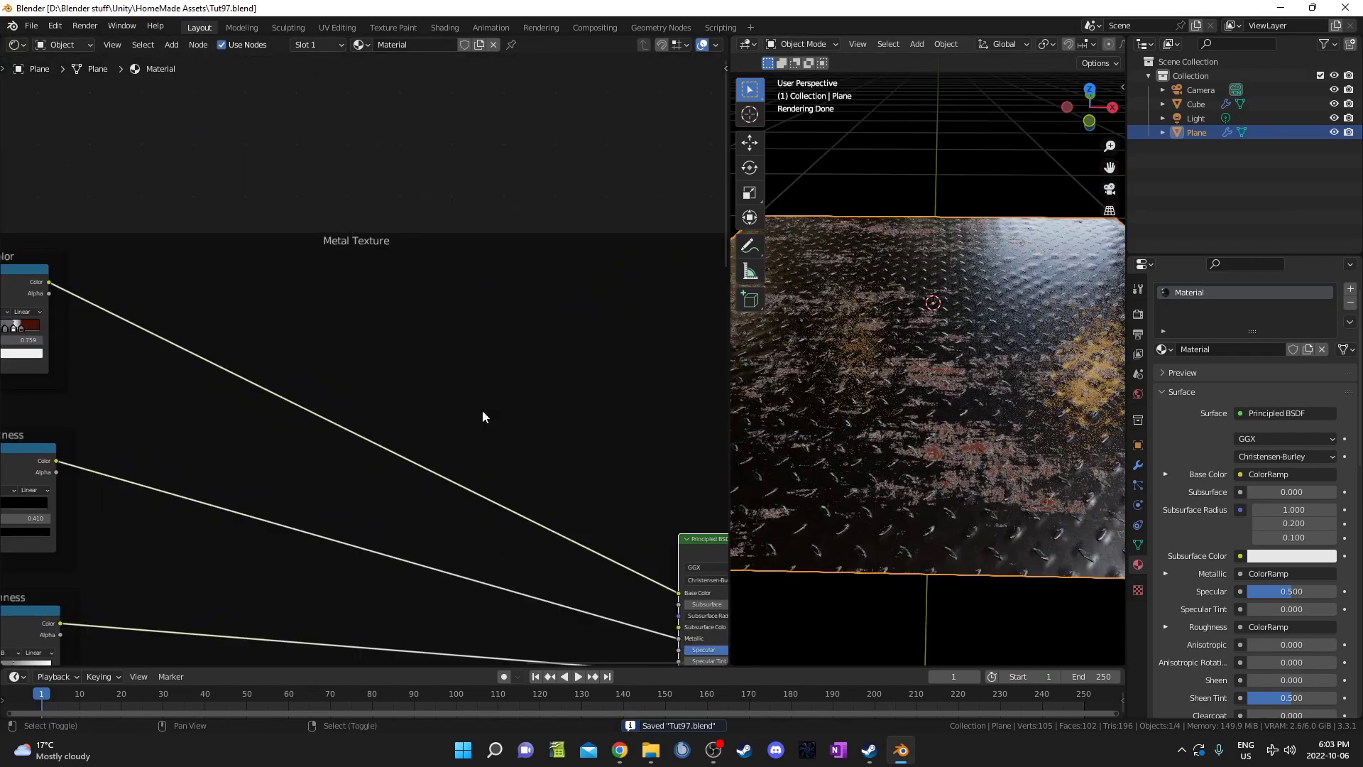
Add an Ambient Occlusion node inside the Metal Texture frame, near its upper edge, and preview it on the plane
key(shift+a)
text(ambin)
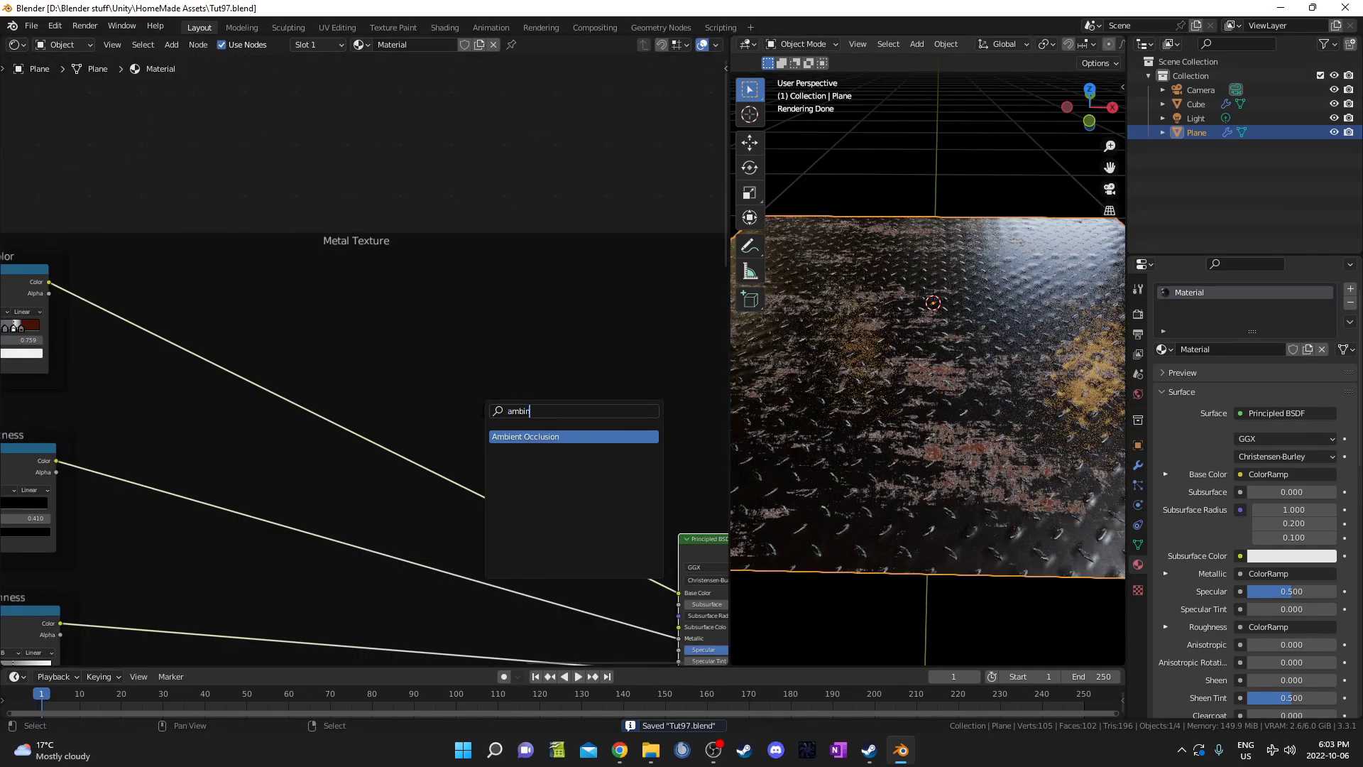
key(Return)
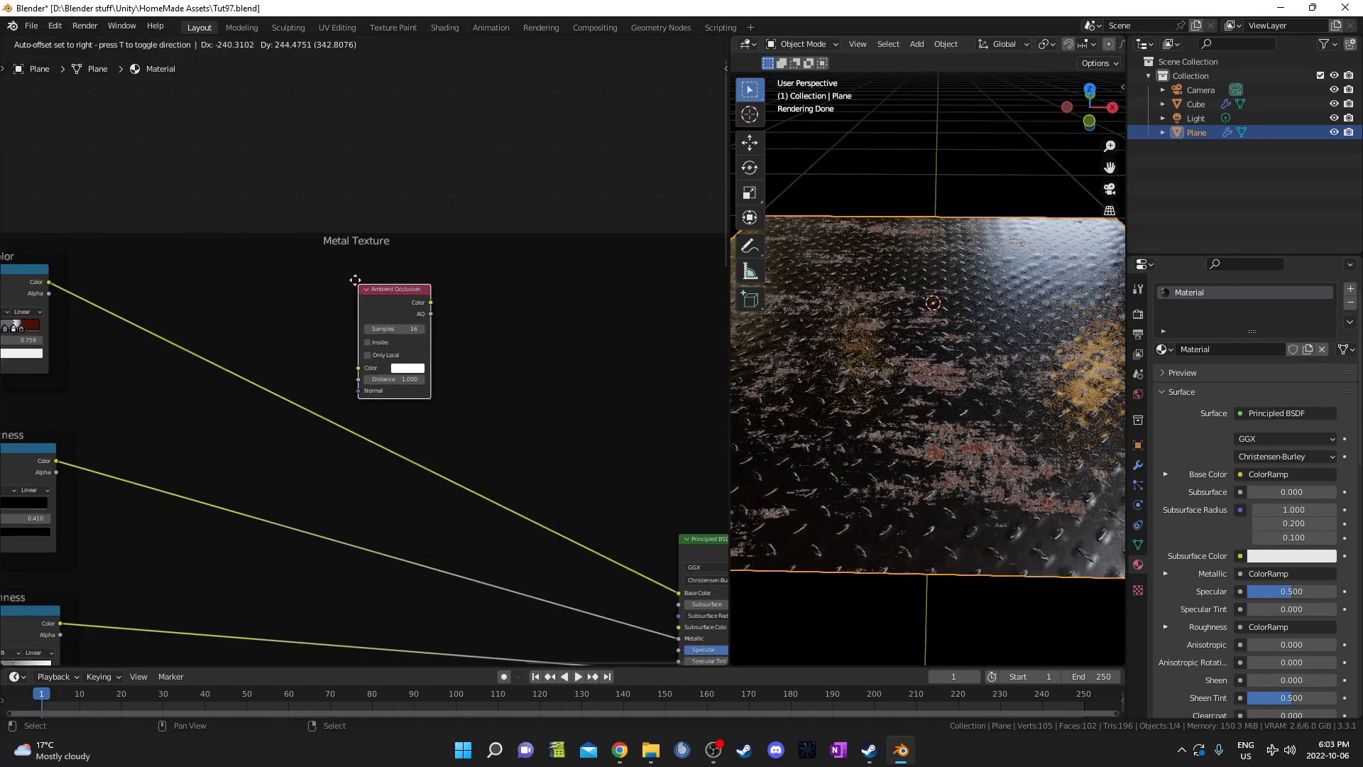
click(353, 265)
ctrl+shift+click(398, 277)
Insert a ColorRamp on the Ambient Occlusion node's output link and preview the ramp on the plane
key(shift+a)
click(476, 315)
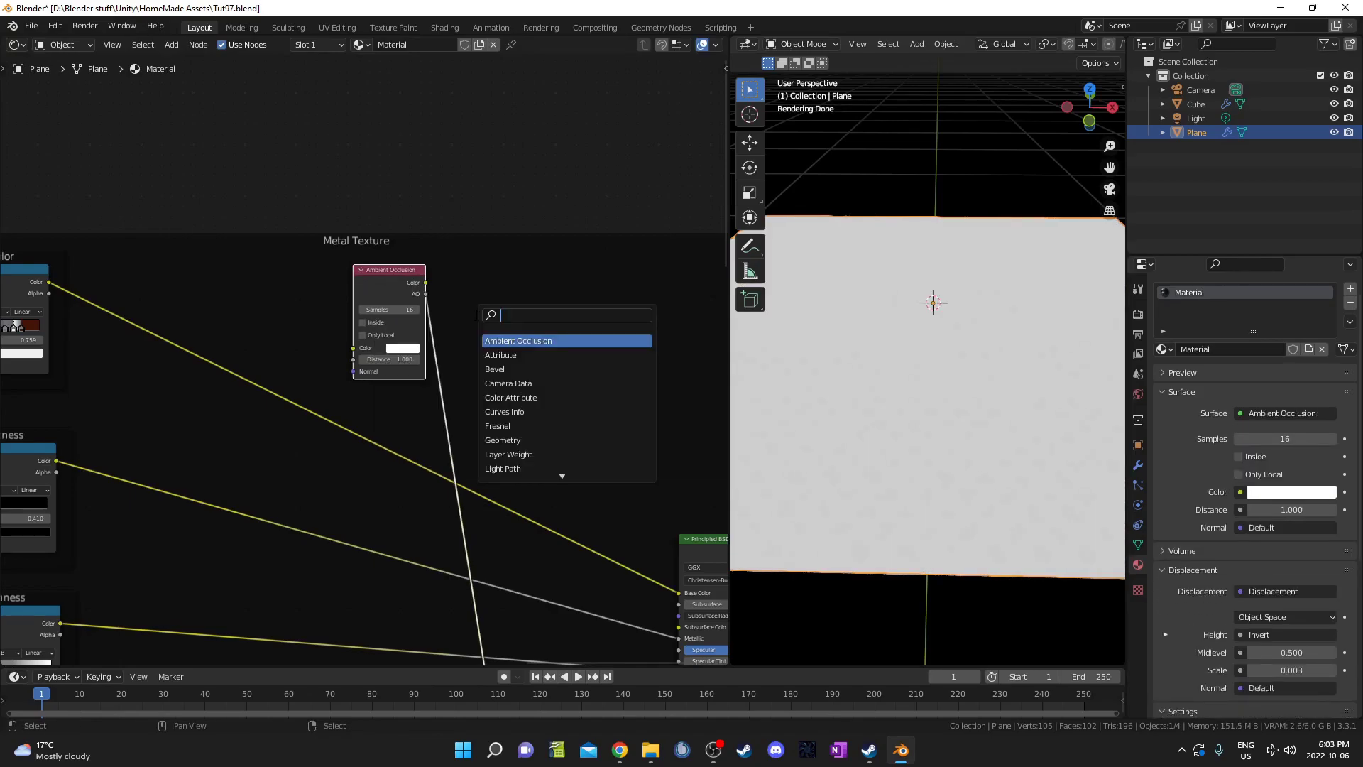
text(color)
key(Return)
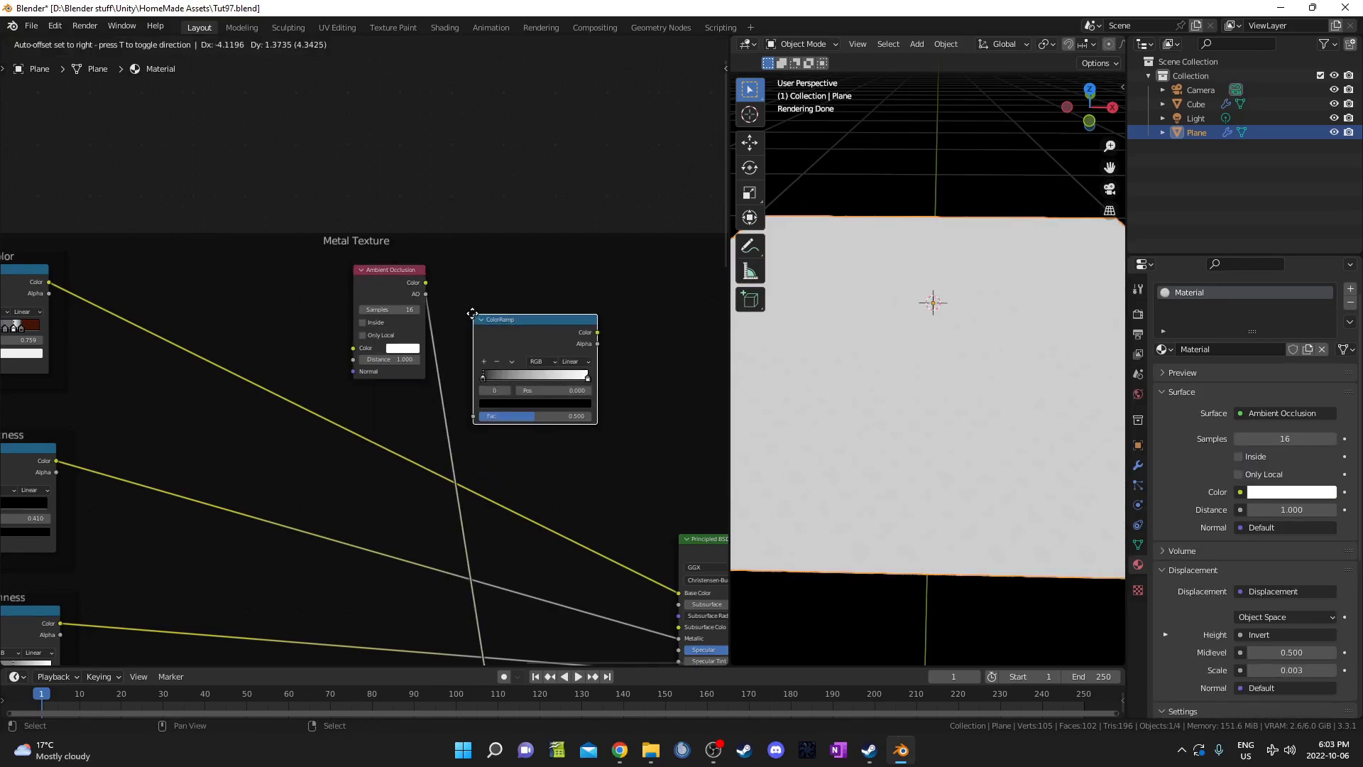
click(447, 316)
ctrl+shift+click(501, 326)
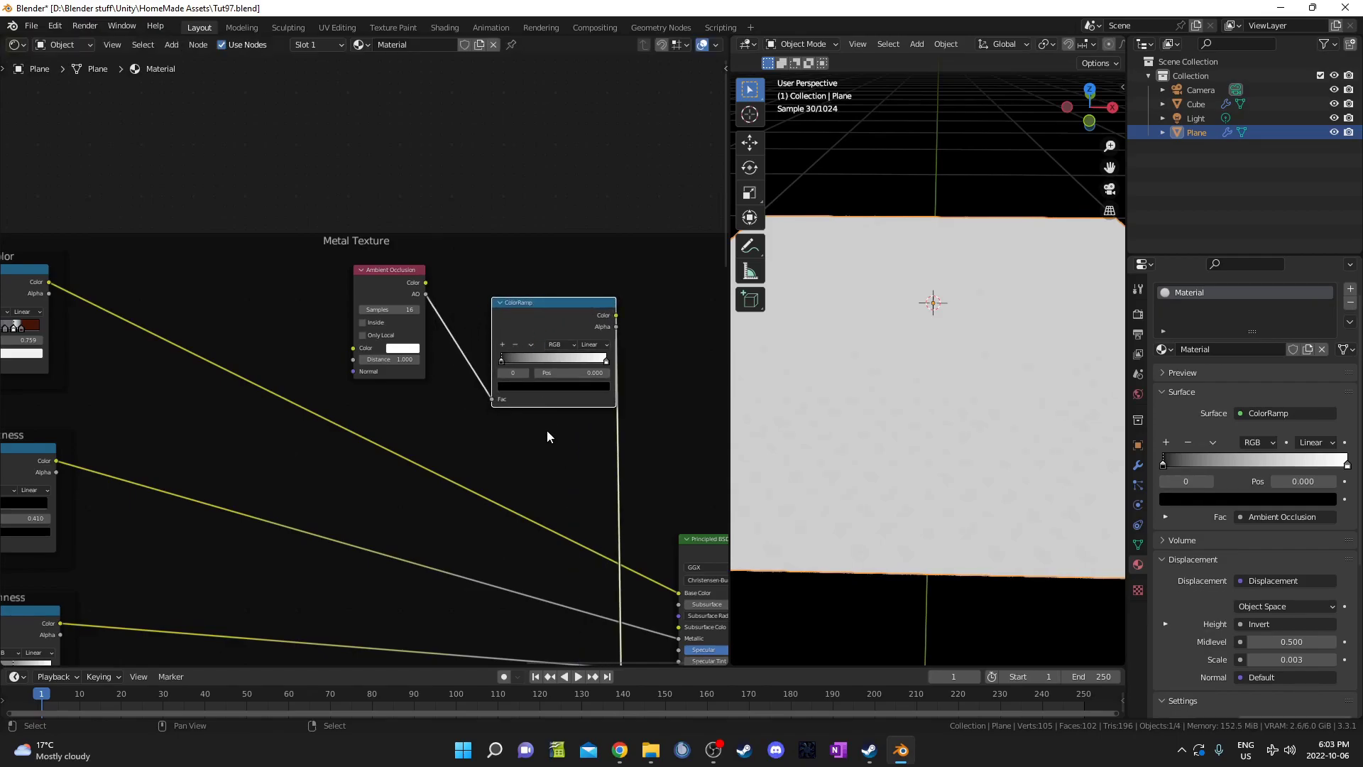
Set the ambient occlusion ColorRamp's black stop to position 0.914 and refresh the plane by switching Edit Mode on and off
middle_drag(551, 435, 280, 471)
scroll(199, 447, up, 2)
drag(197, 447, 316, 455)
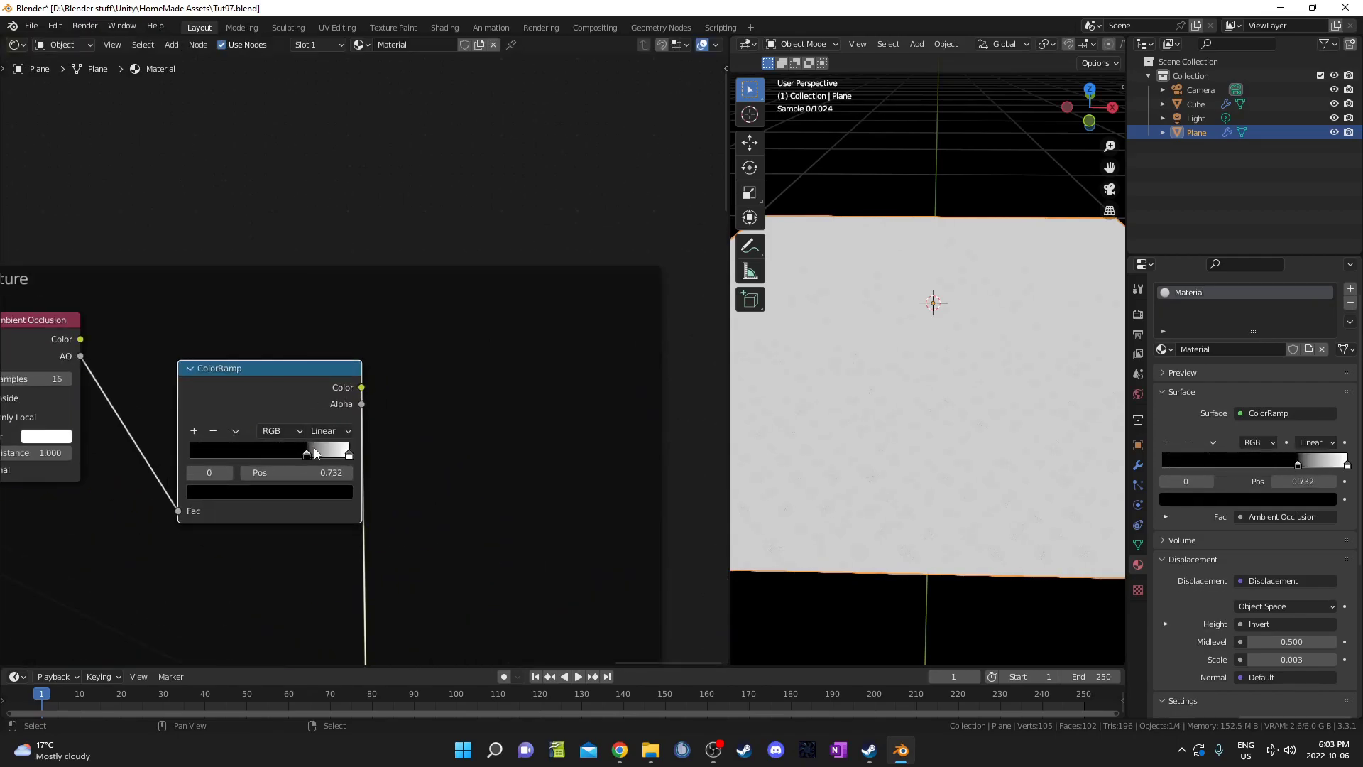
scroll(943, 453, up, 6)
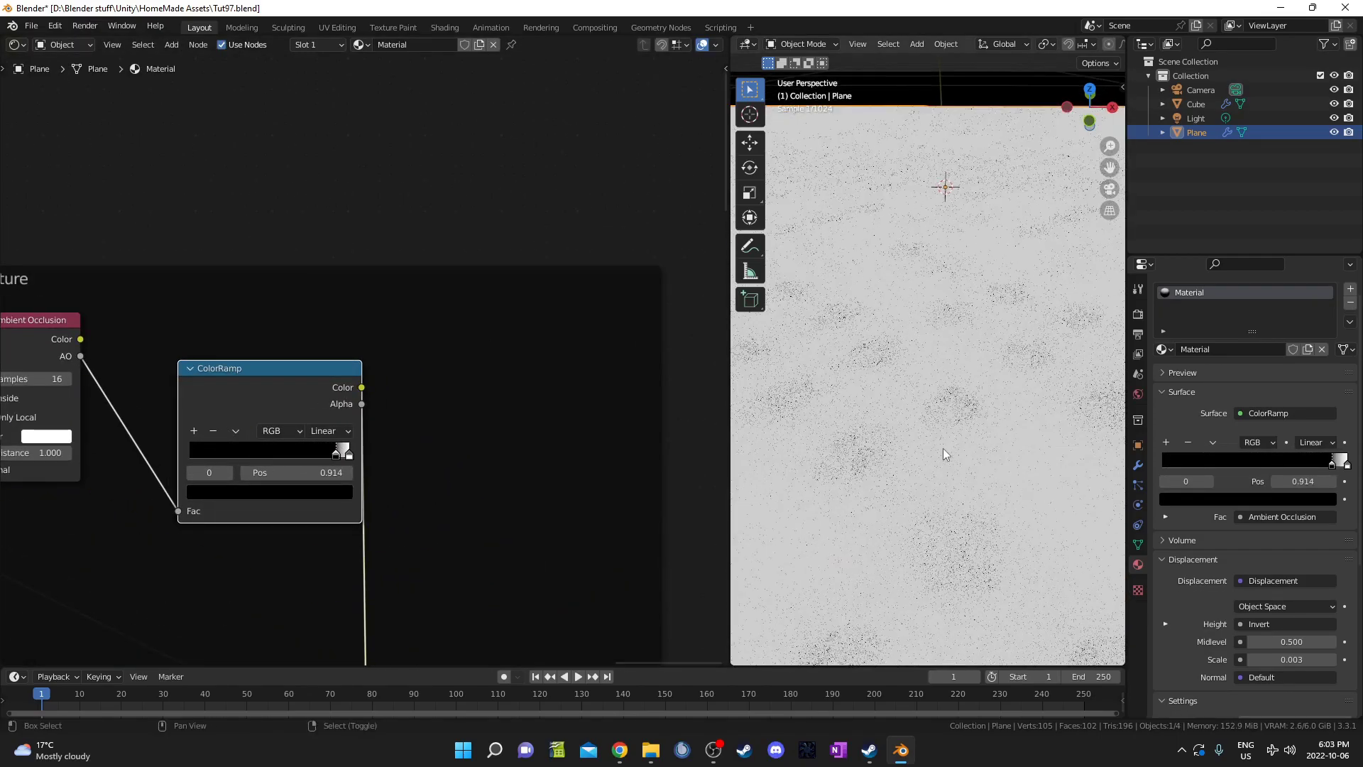
key(Tab)
key(Tab)
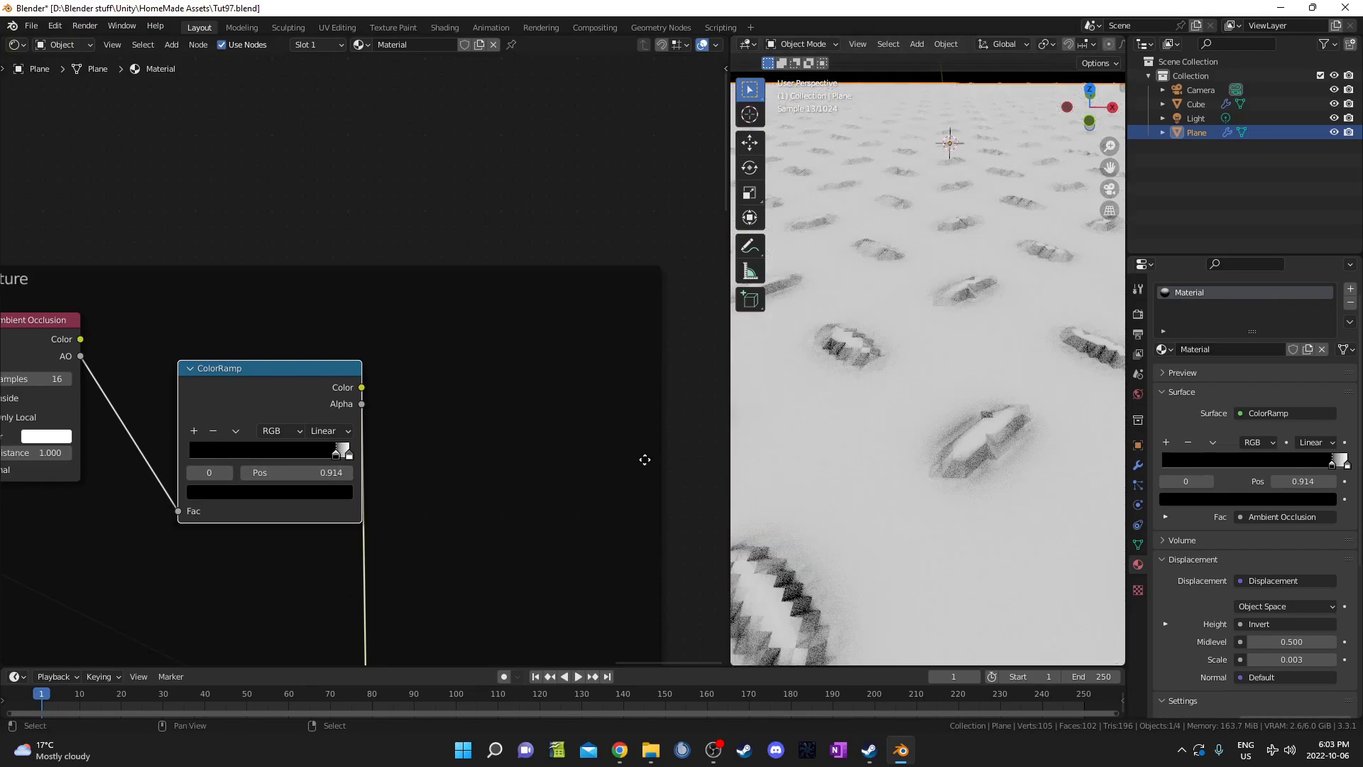
Examine the ambient occlusion shading around the raised tread ellipses from several distances and angles
scroll(405, 487, down, 3)
scroll(1029, 348, down, 3)
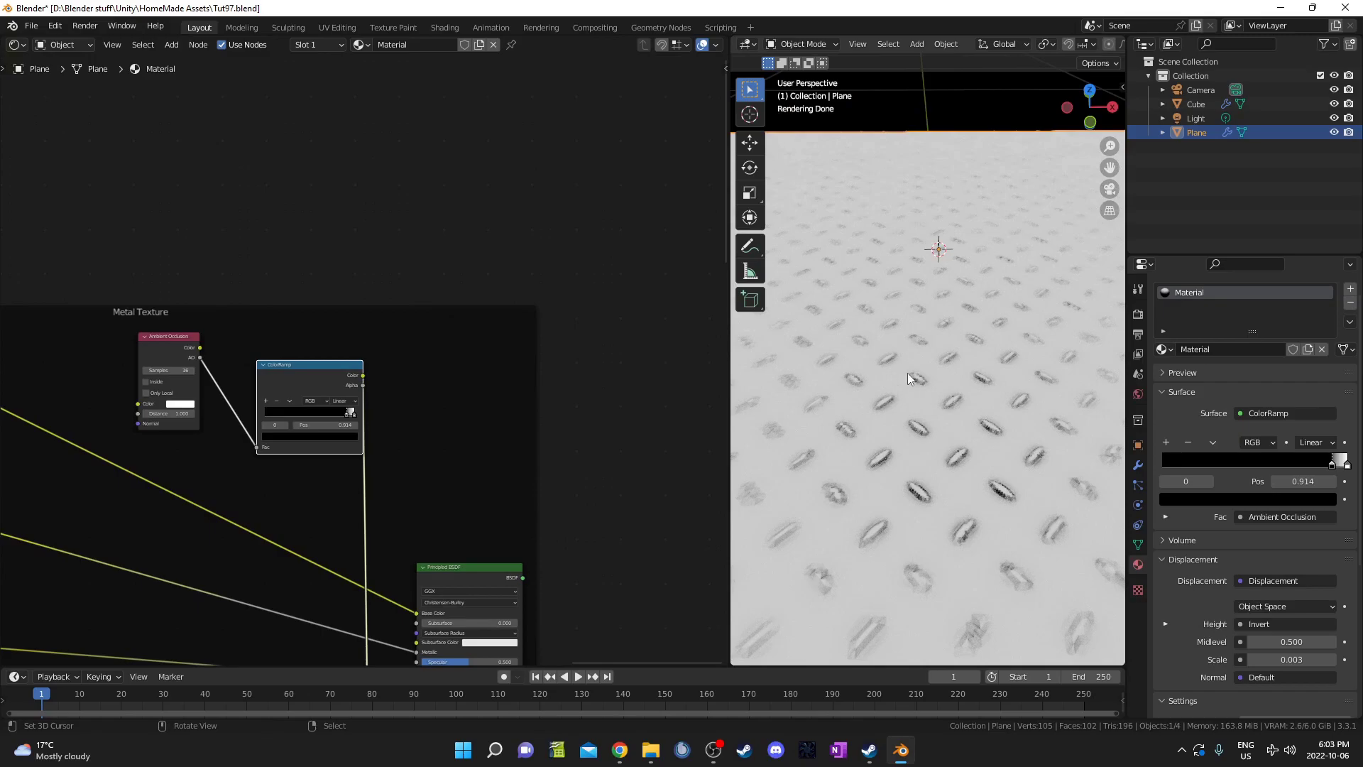
scroll(909, 364, down, 2)
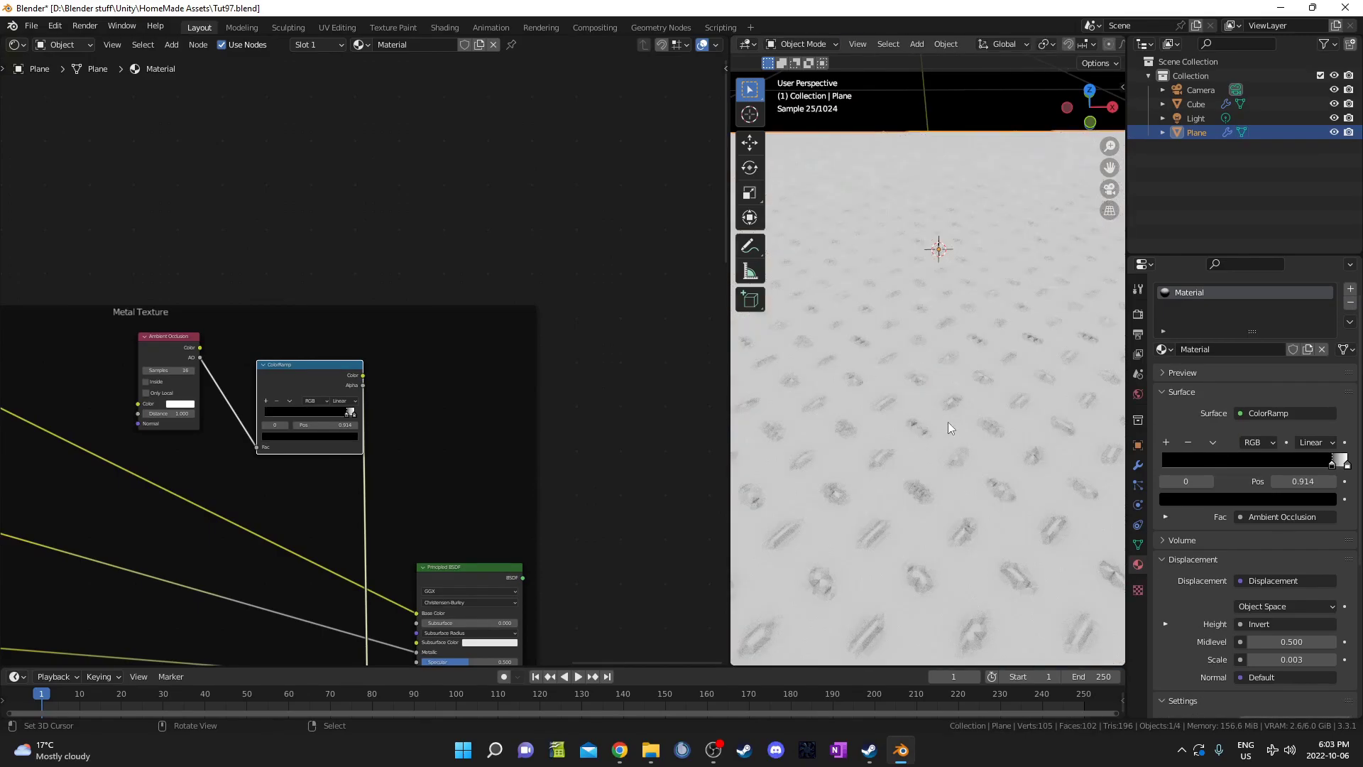
scroll(939, 420, up, 1)
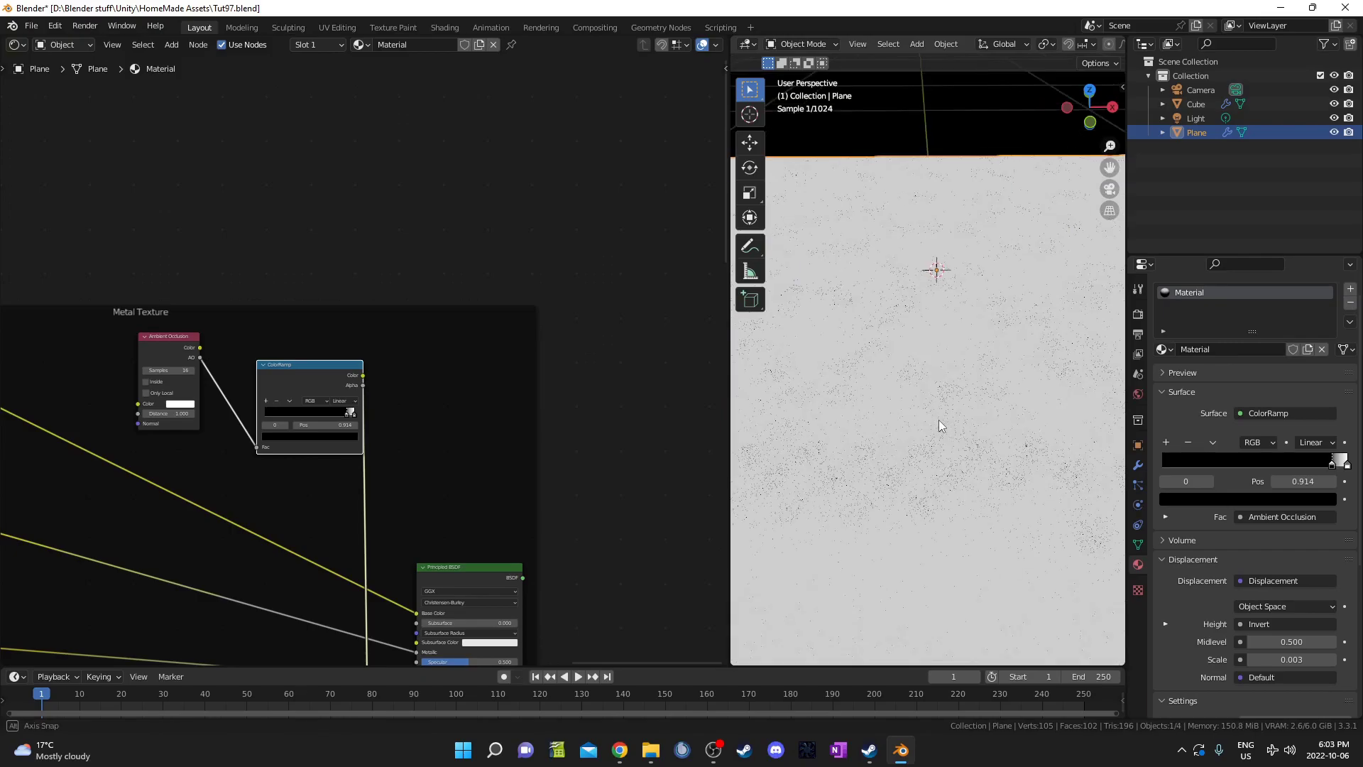
middle_drag(939, 420, 951, 401)
scroll(952, 400, up, 1)
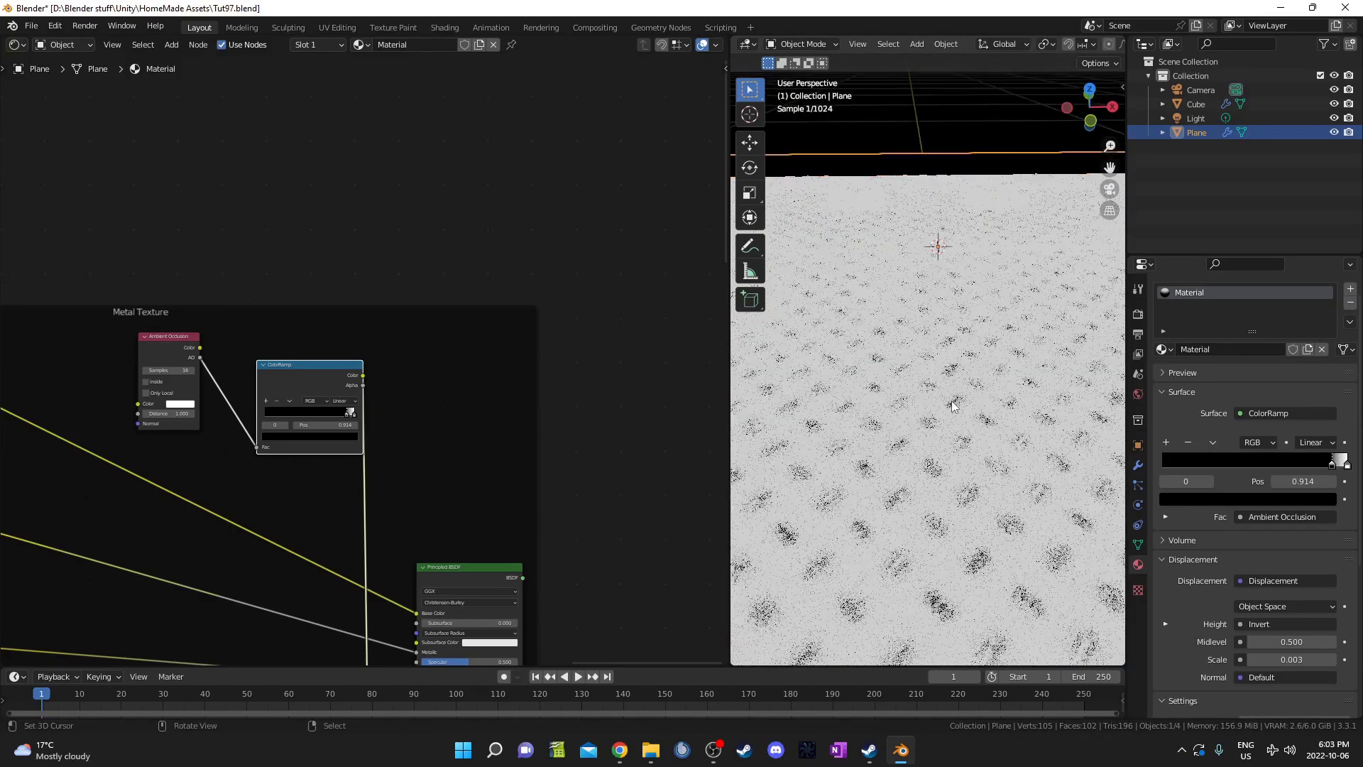
scroll(952, 406, up, 2)
scroll(479, 520, down, 4)
Insert a MixRGB node on the ambient occlusion ColorRamp's output link so that the ramp feeds Color1
middle_drag(429, 545, 537, 349)
scroll(334, 284, up, 4)
key(shift+a)
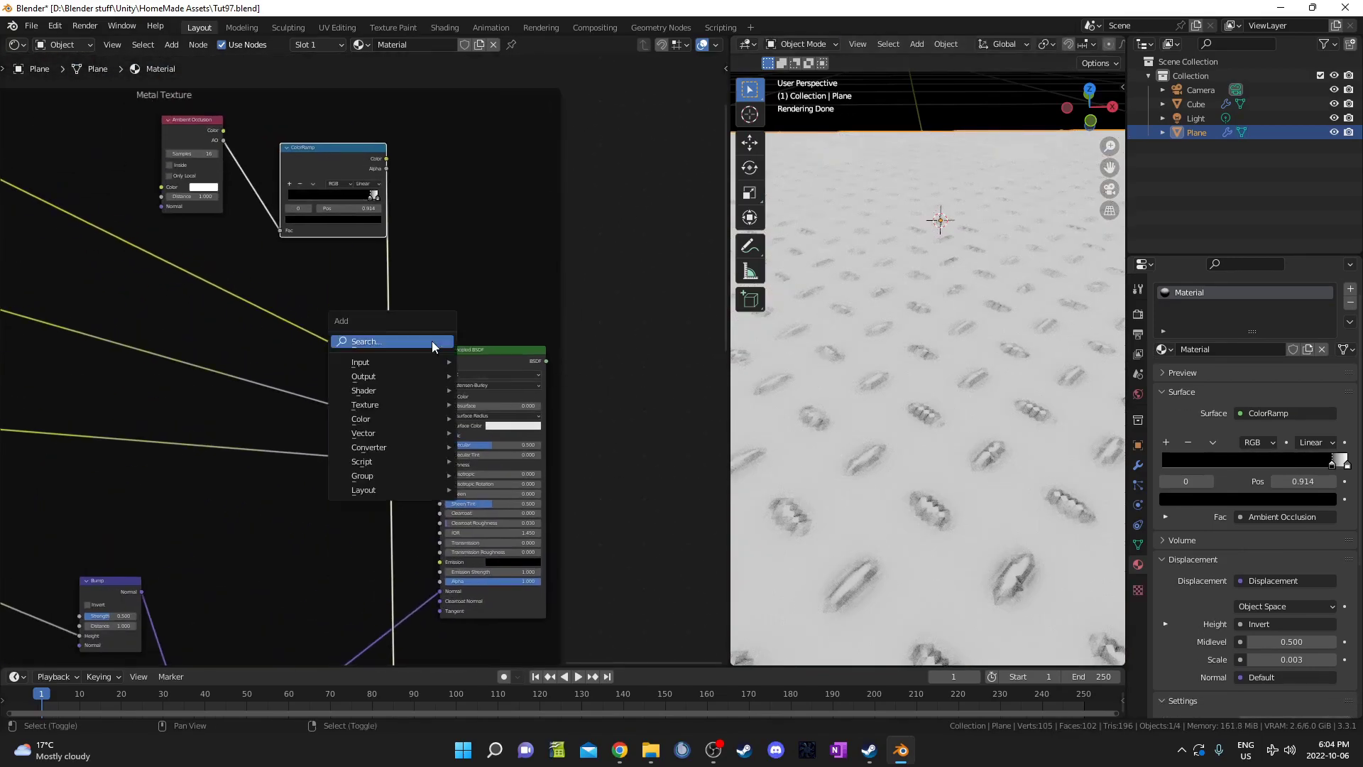
click(435, 342)
text(mix)
key(Return)
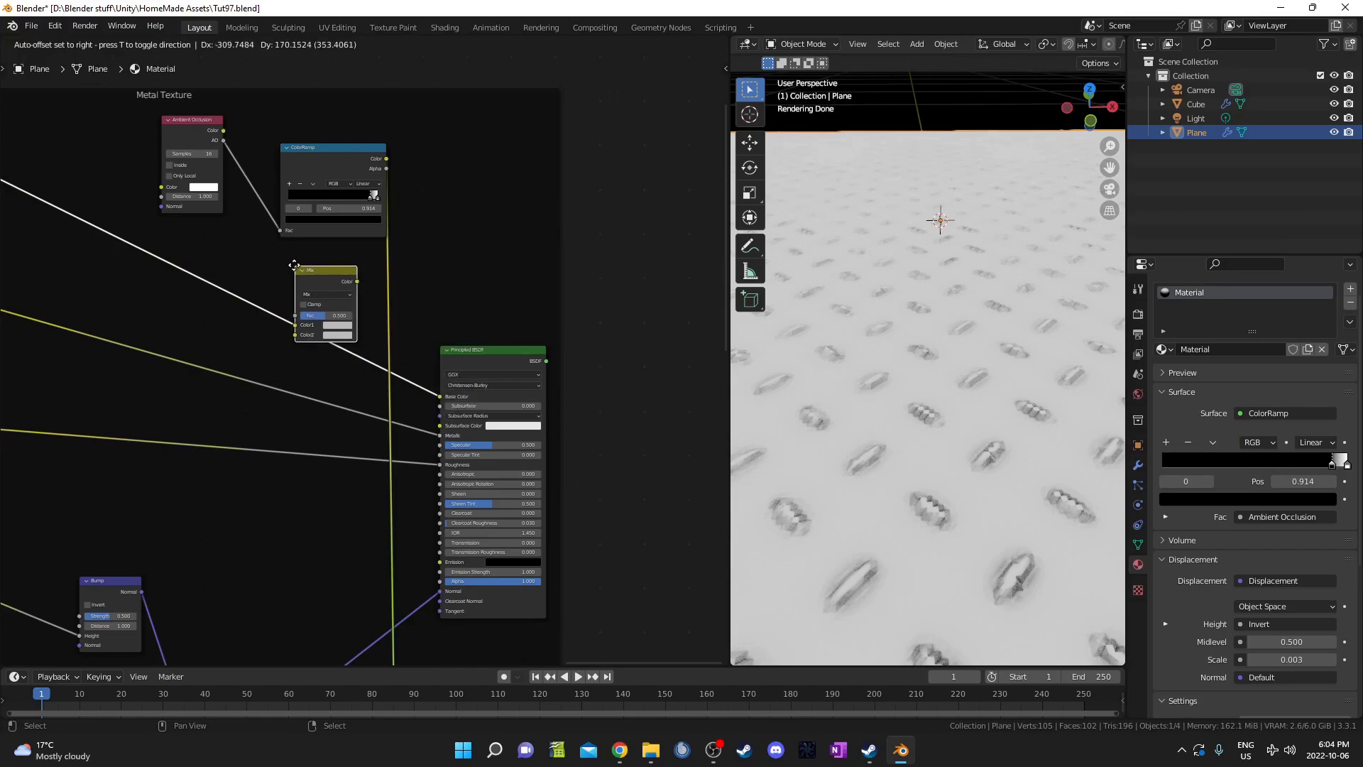
click(369, 240)
Link the Metal Color ramp to the Mix node's Color2 and the Mix output to Base Color, and preview the Principled BSDF
scroll(376, 355, up, 1)
scroll(410, 349, down, 4)
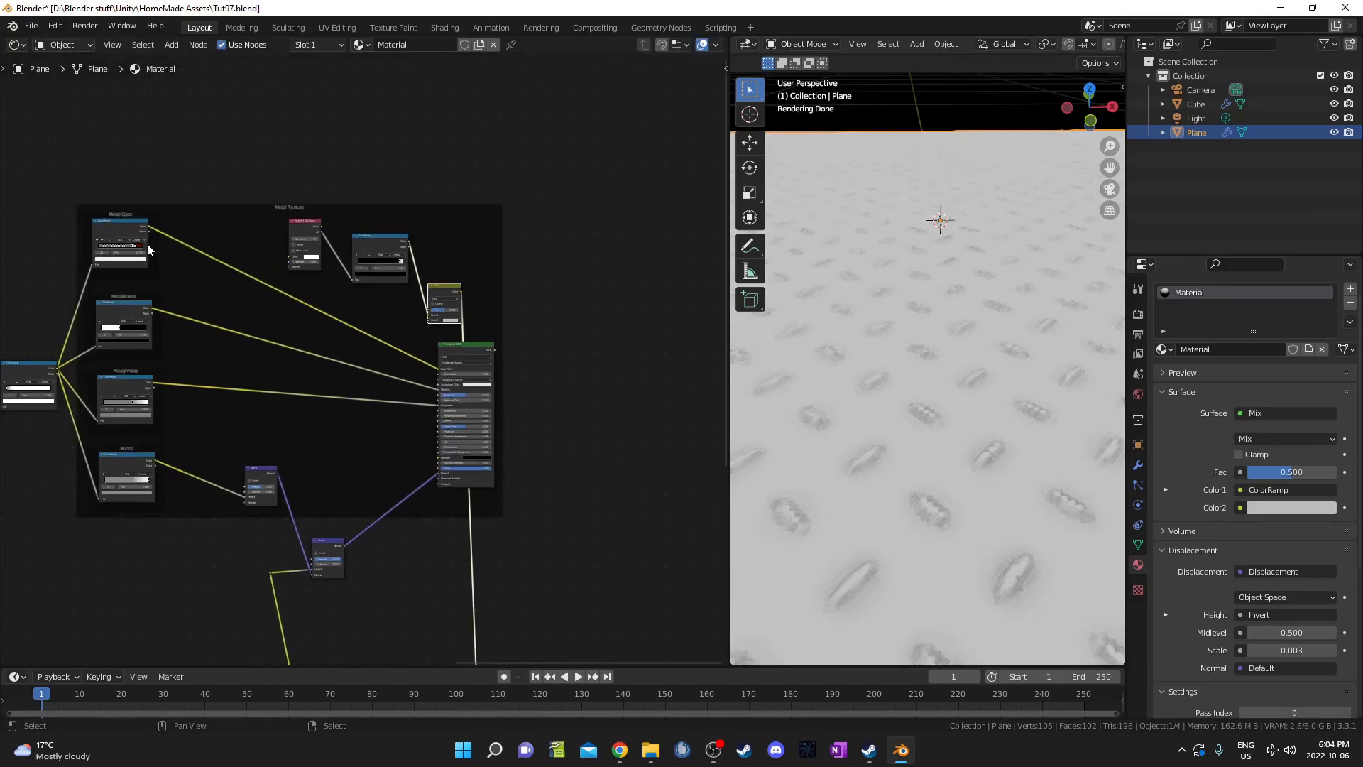
drag(148, 227, 216, 248)
drag(436, 320, 431, 318)
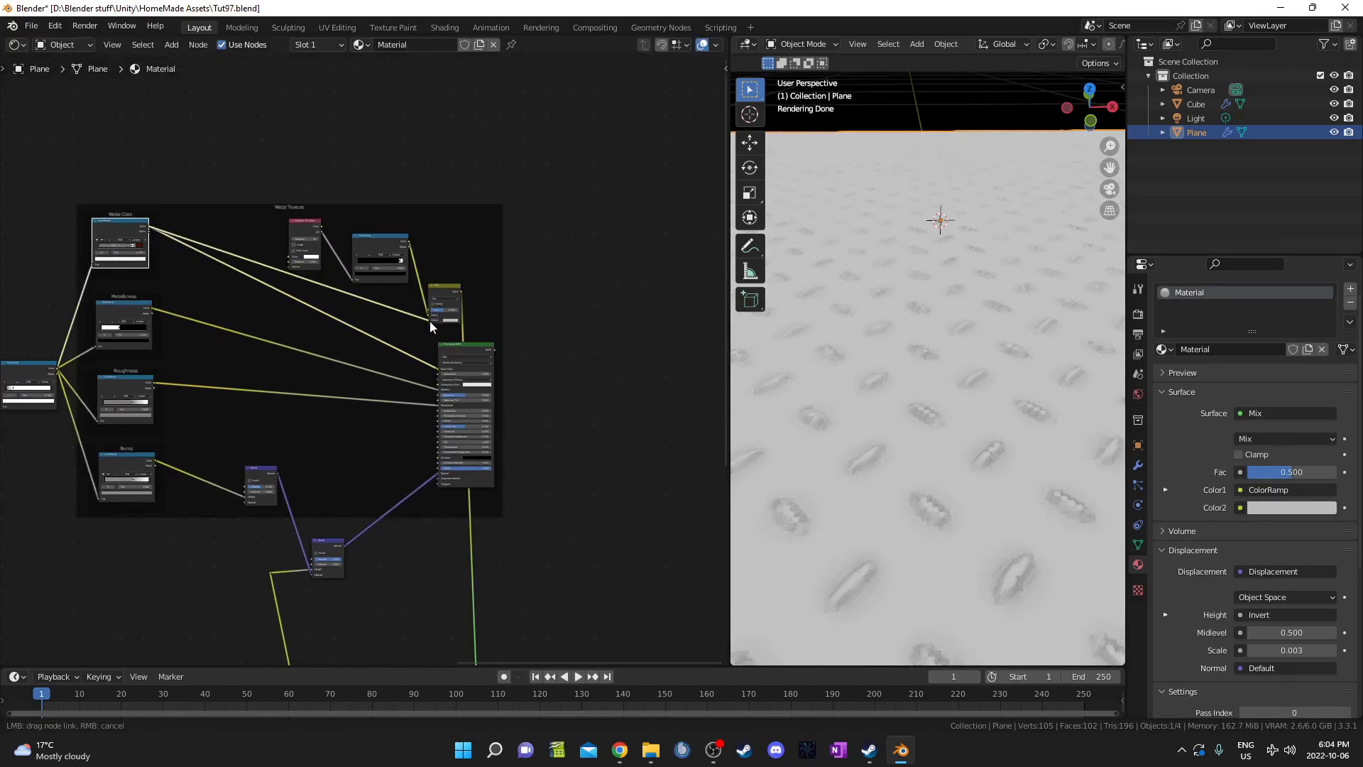
scroll(305, 352, up, 3)
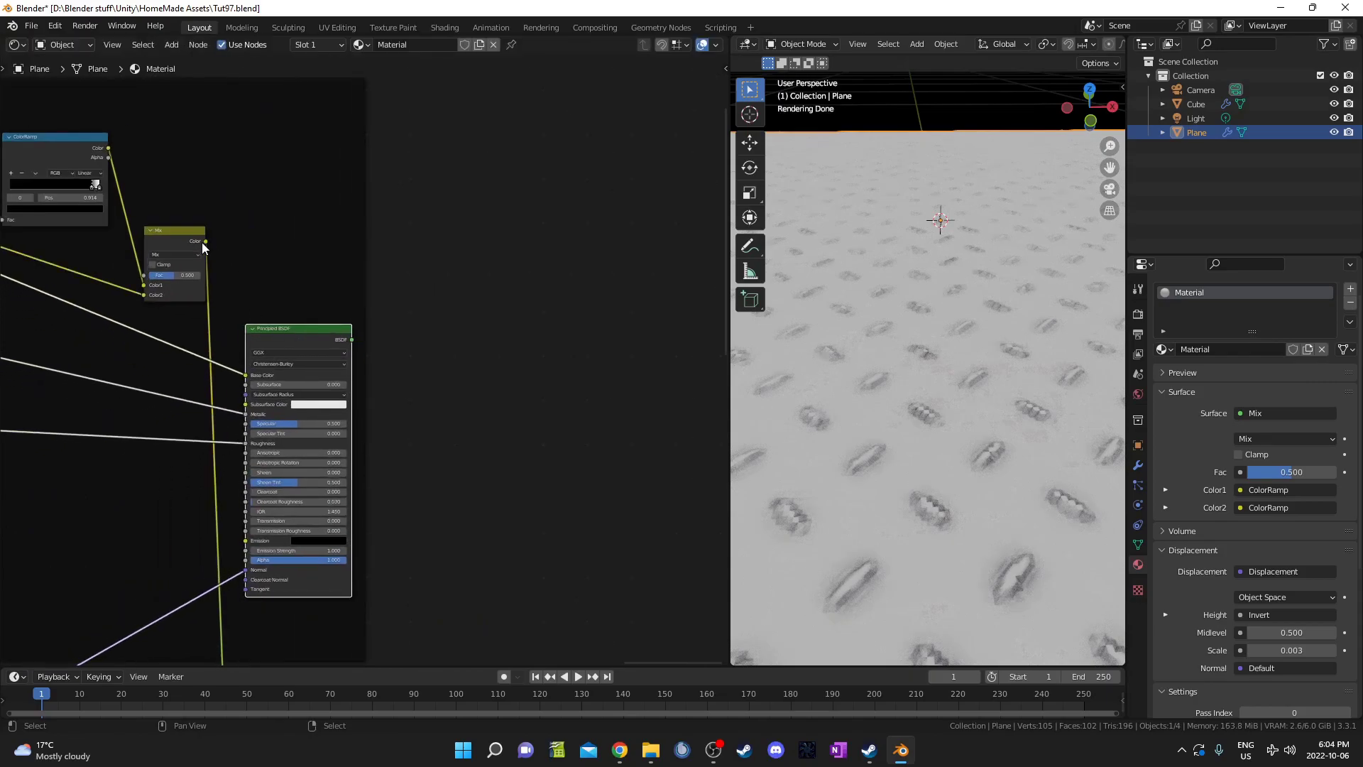
drag(204, 246, 249, 378)
ctrl+shift+click(321, 337)
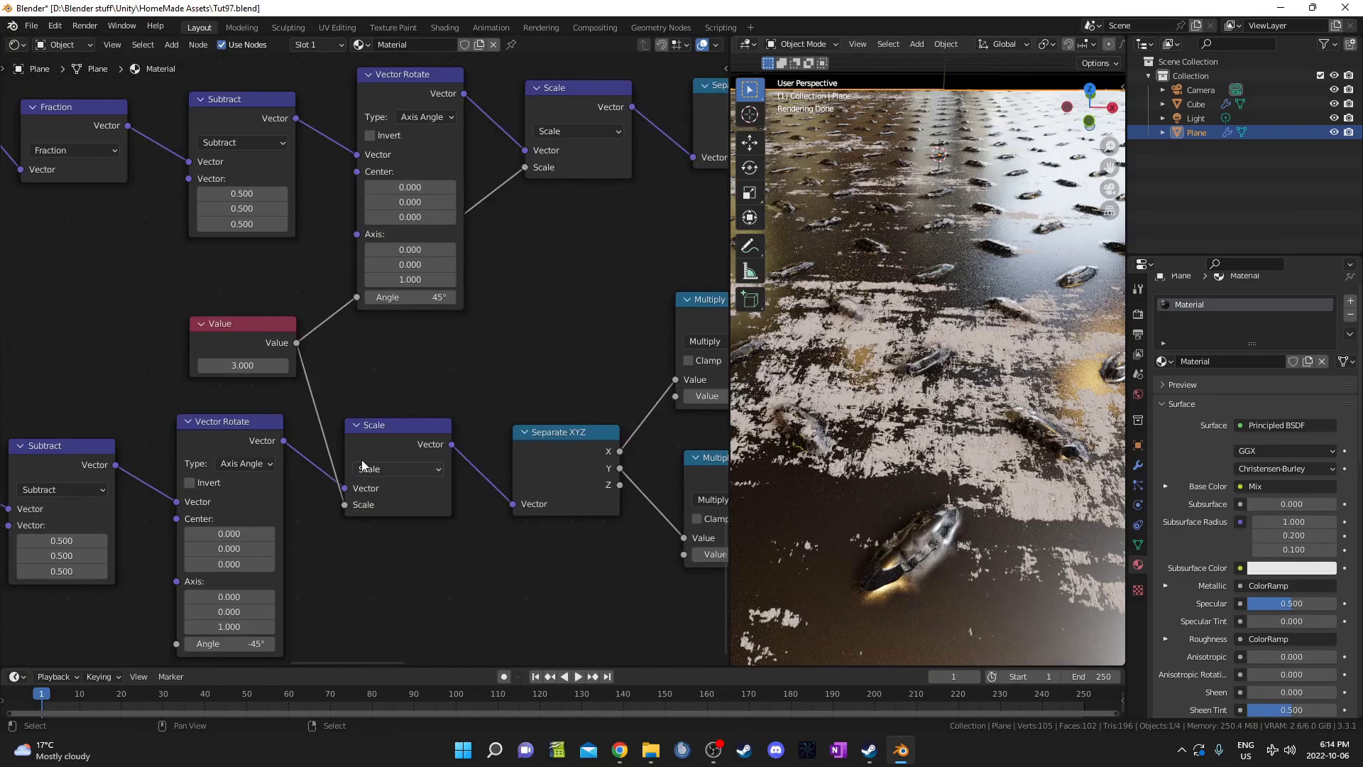
Try a value of 1.6 on the Value node that drives both tread-plate Scale nodes
scroll(380, 499, up, 2)
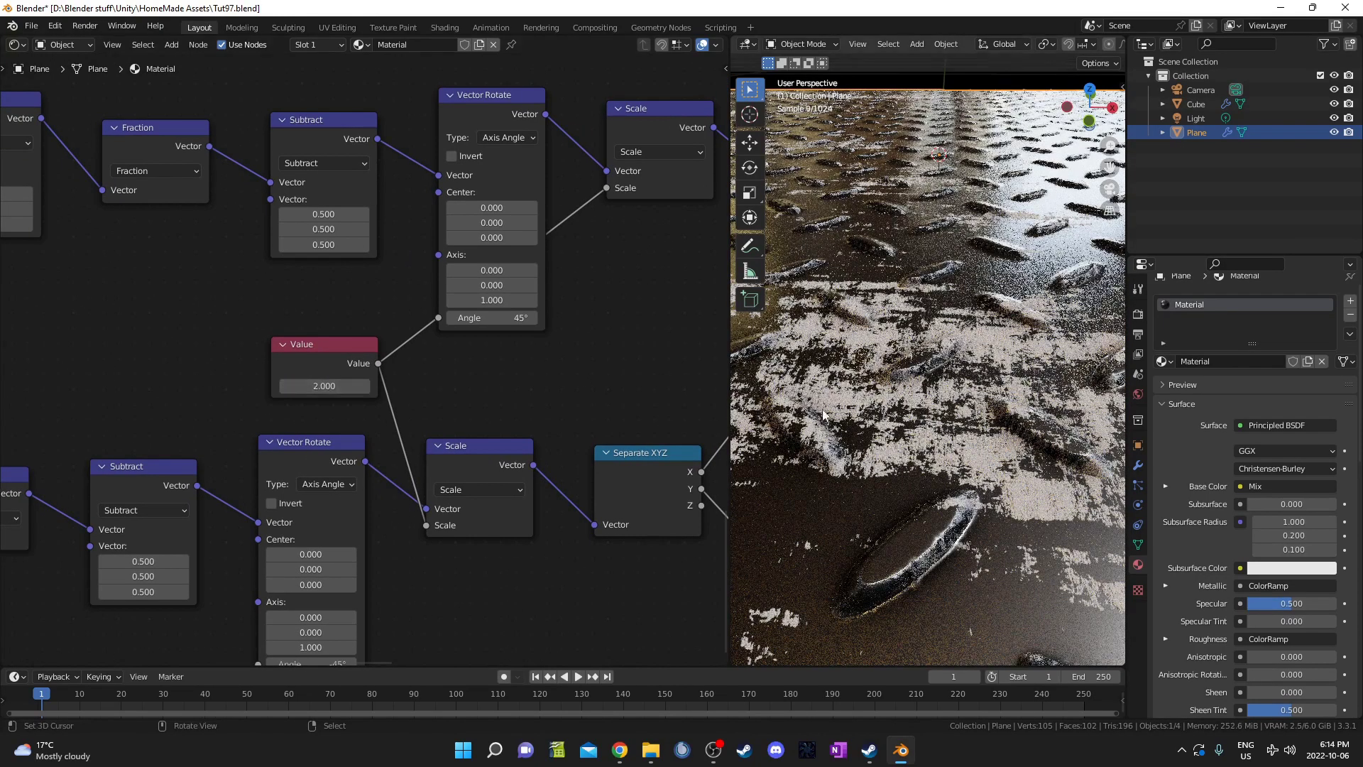
scroll(1018, 389, down, 3)
middle_drag(1018, 388, 1019, 389)
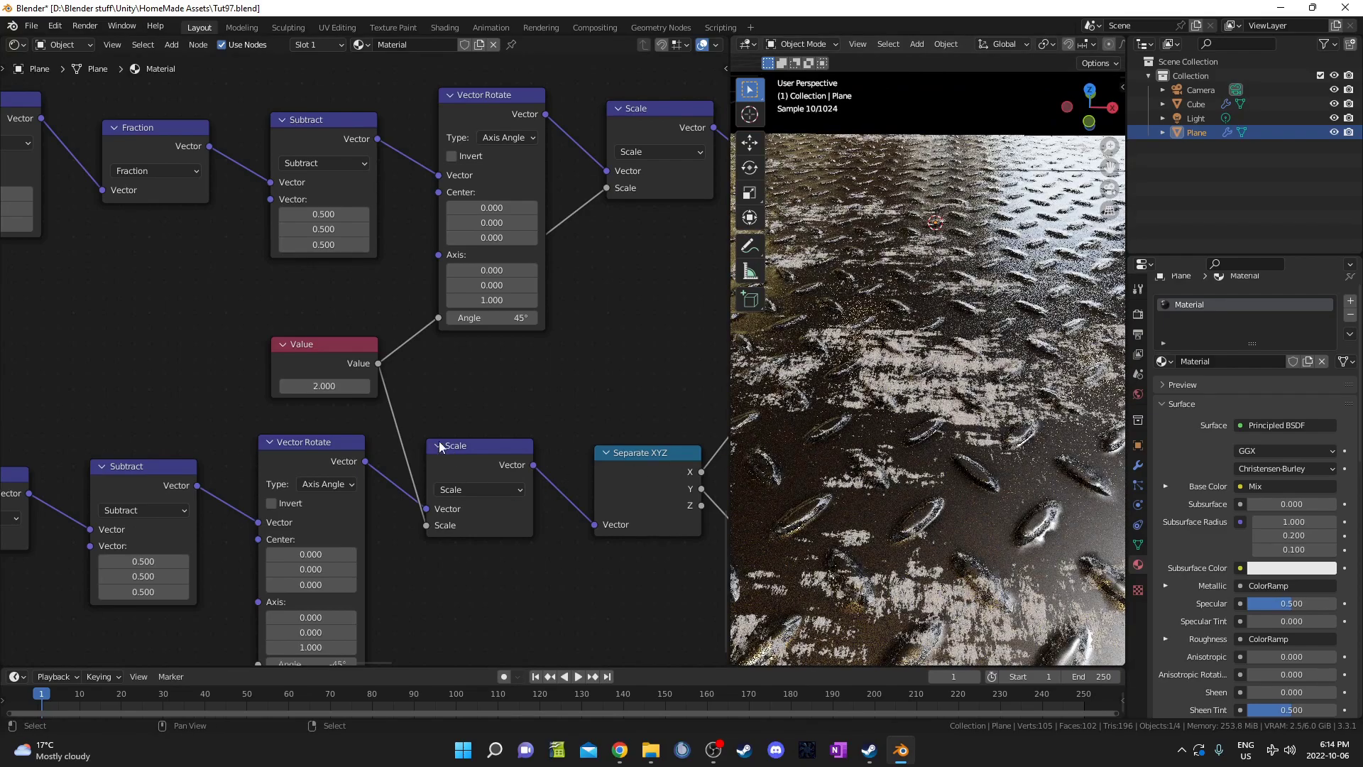
double_click(283, 386)
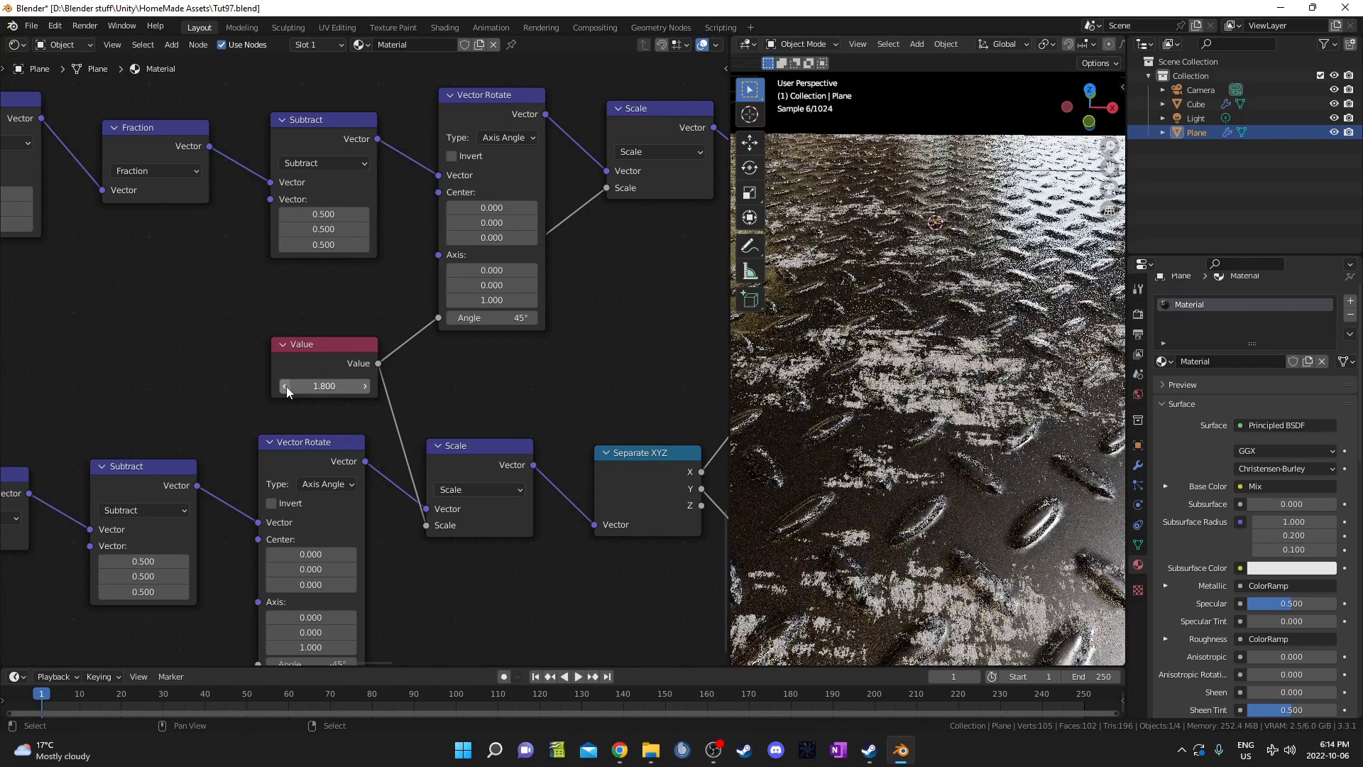
click(283, 386)
click(284, 386)
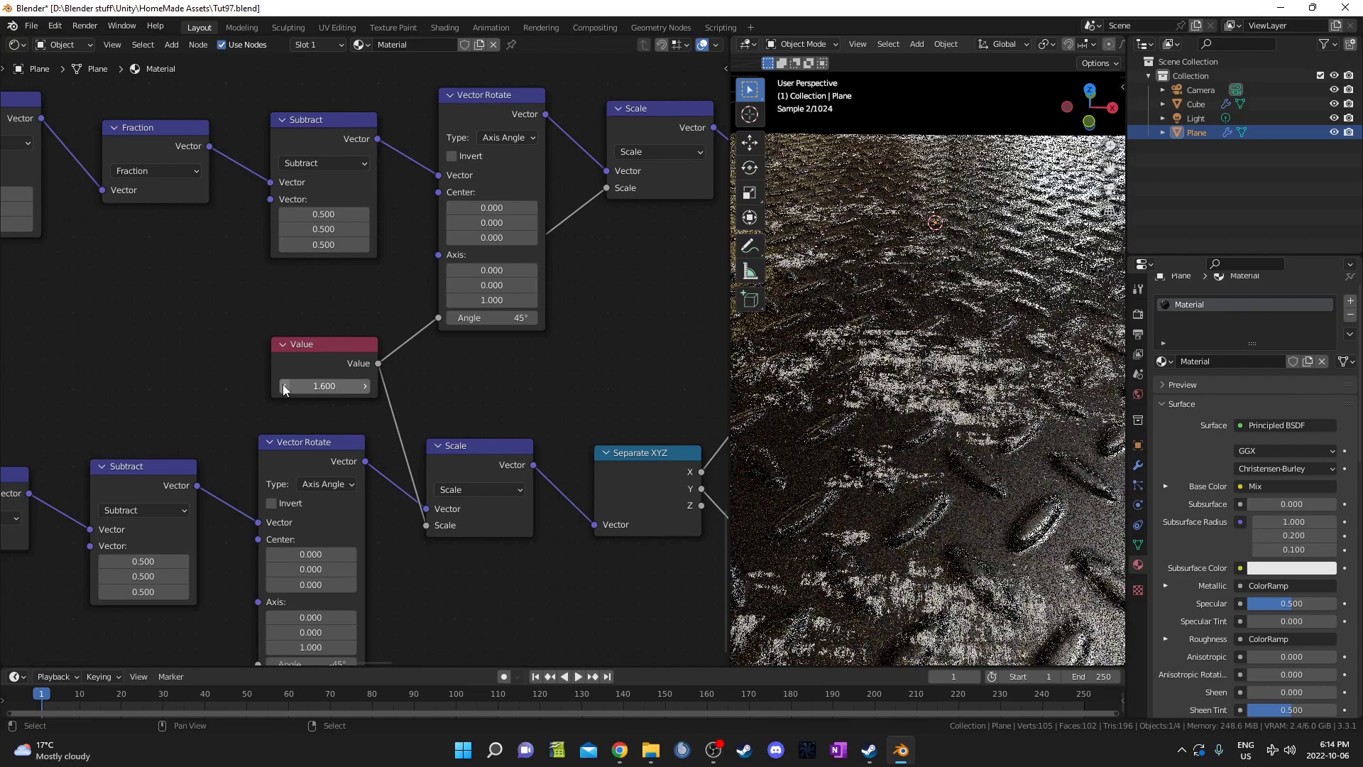
Set the Value node driving both tread-plate Scale nodes to 2
click(320, 378)
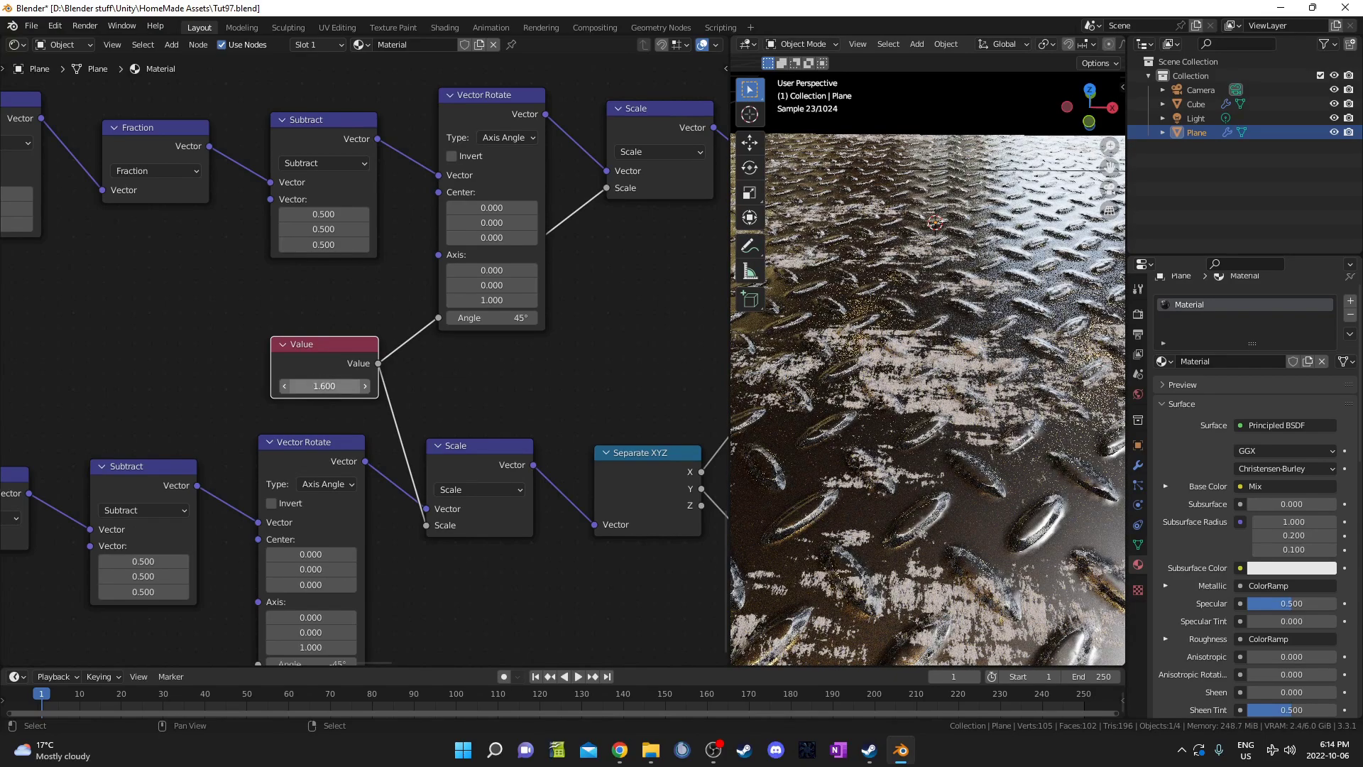
text(2)
key(Return)
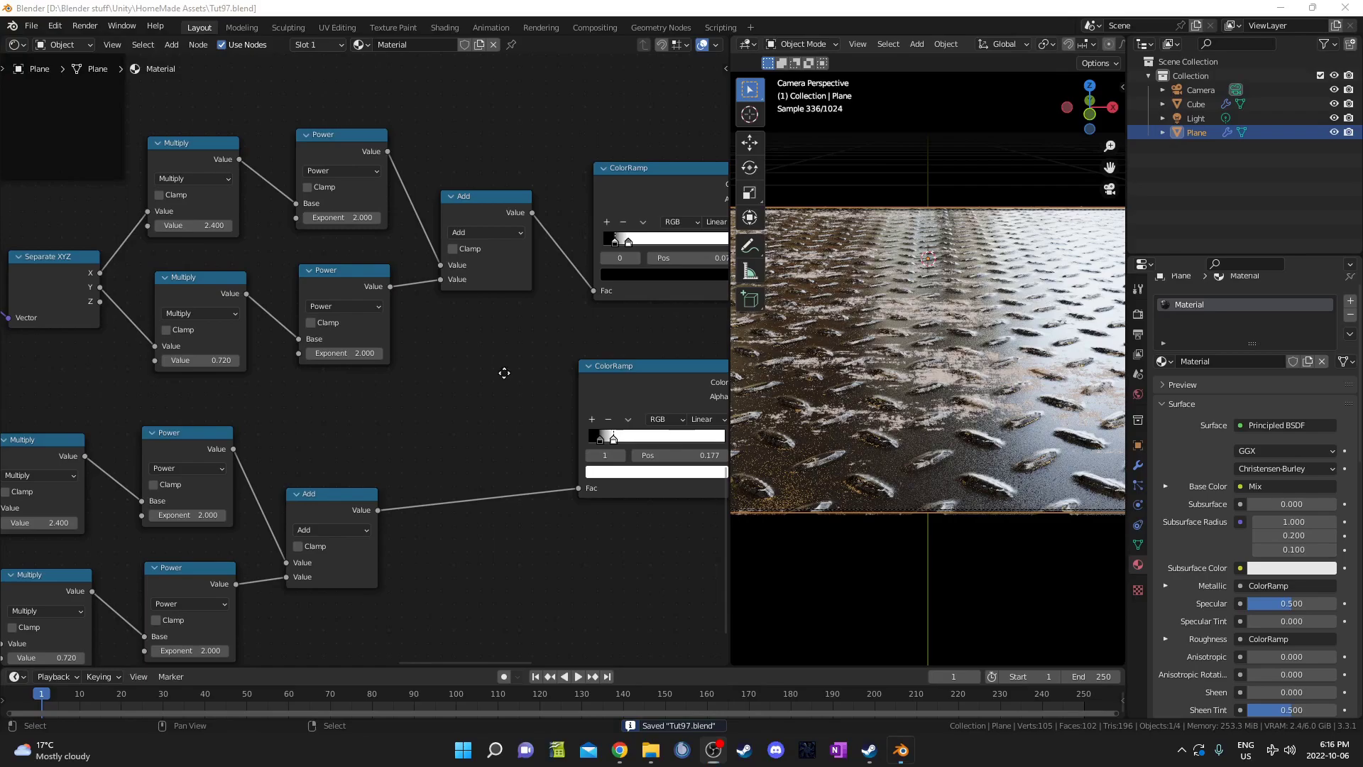
Set the interpolation of both tread-ellipse ColorRamps feeding the Multiply node to Ease
scroll(504, 374, up, 3)
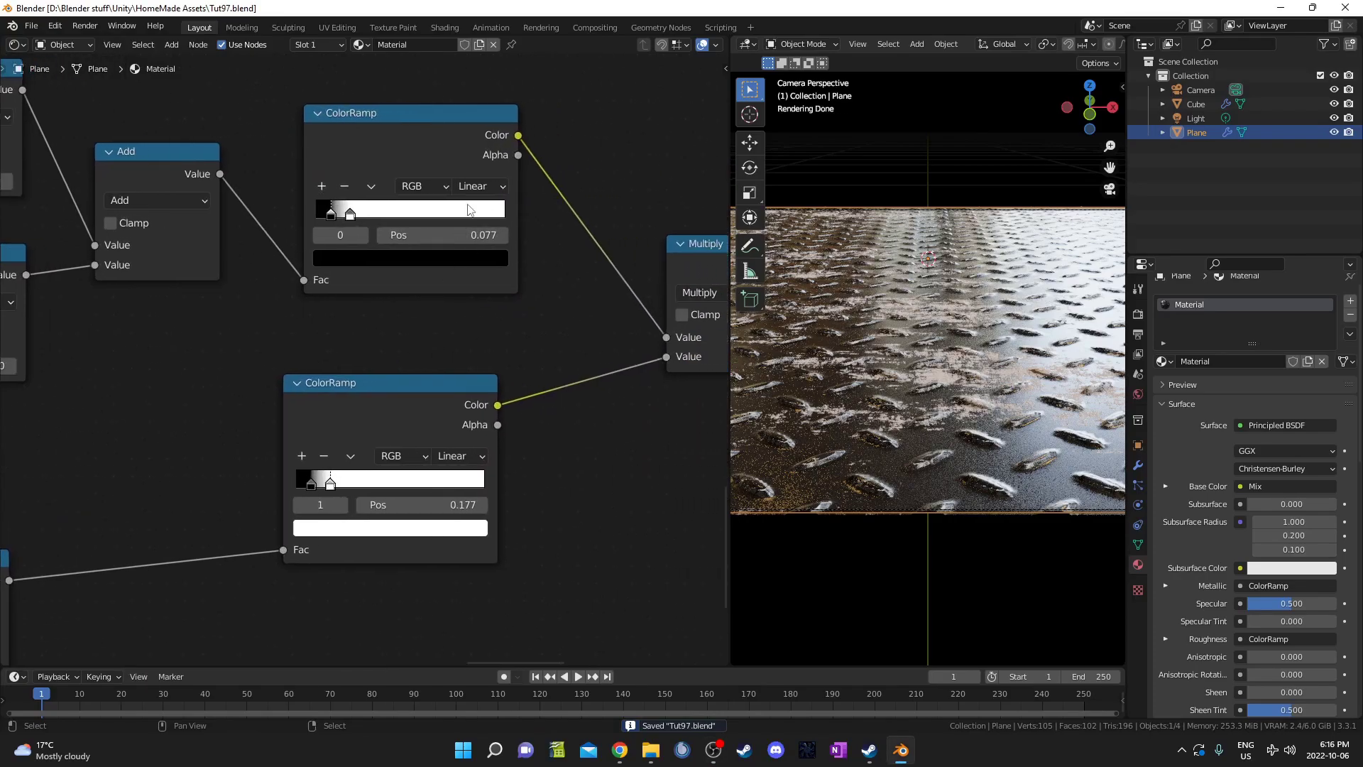
click(489, 186)
click(473, 192)
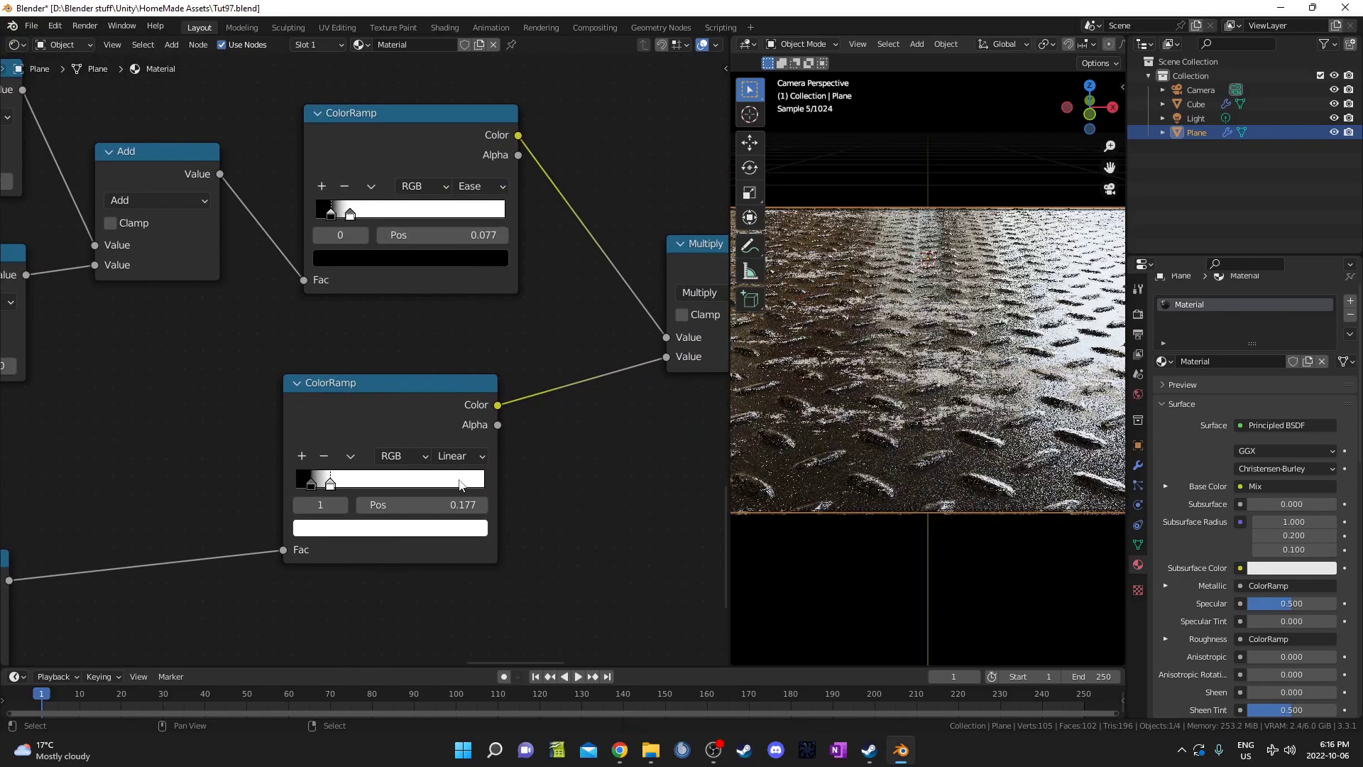
click(467, 457)
click(451, 477)
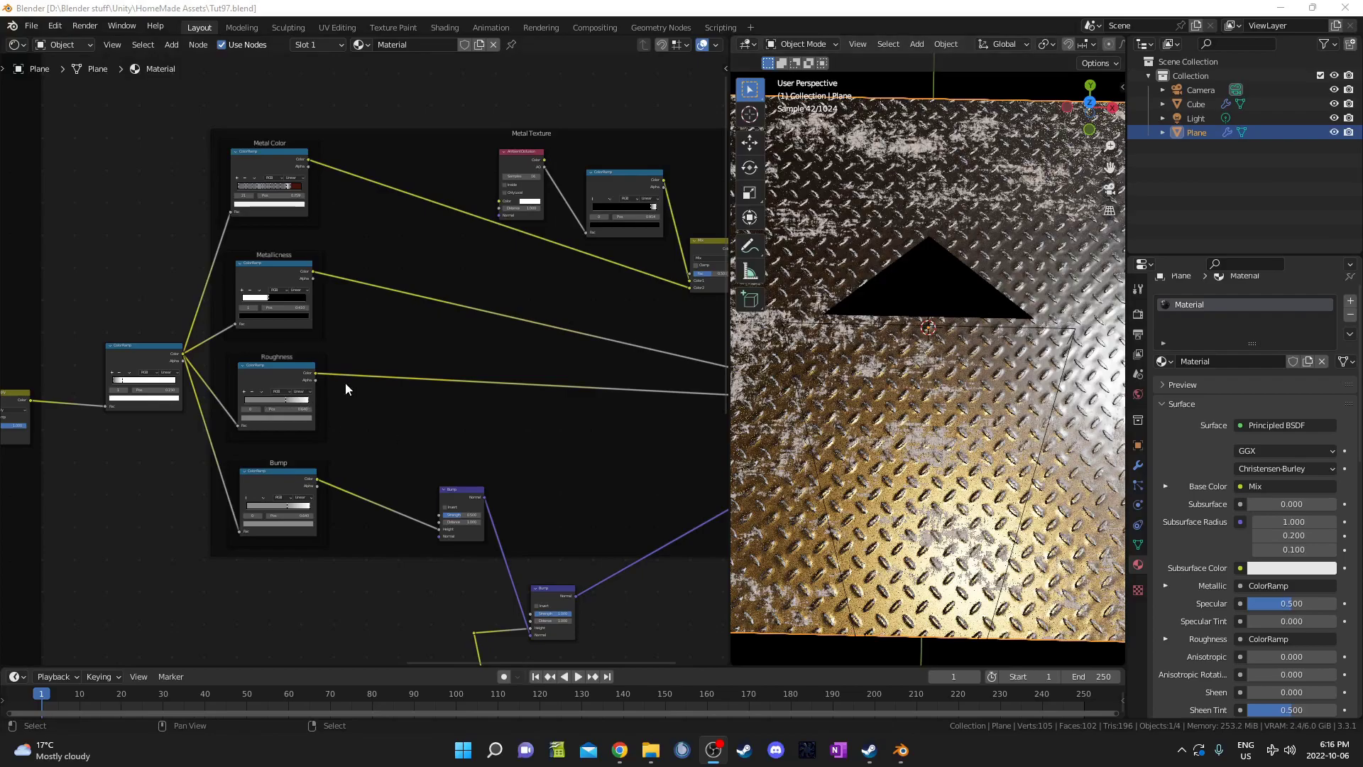
Move the white stop of the ColorRamp that feeds the Metal Texture ramps to position 0.032
scroll(561, 508, up, 2)
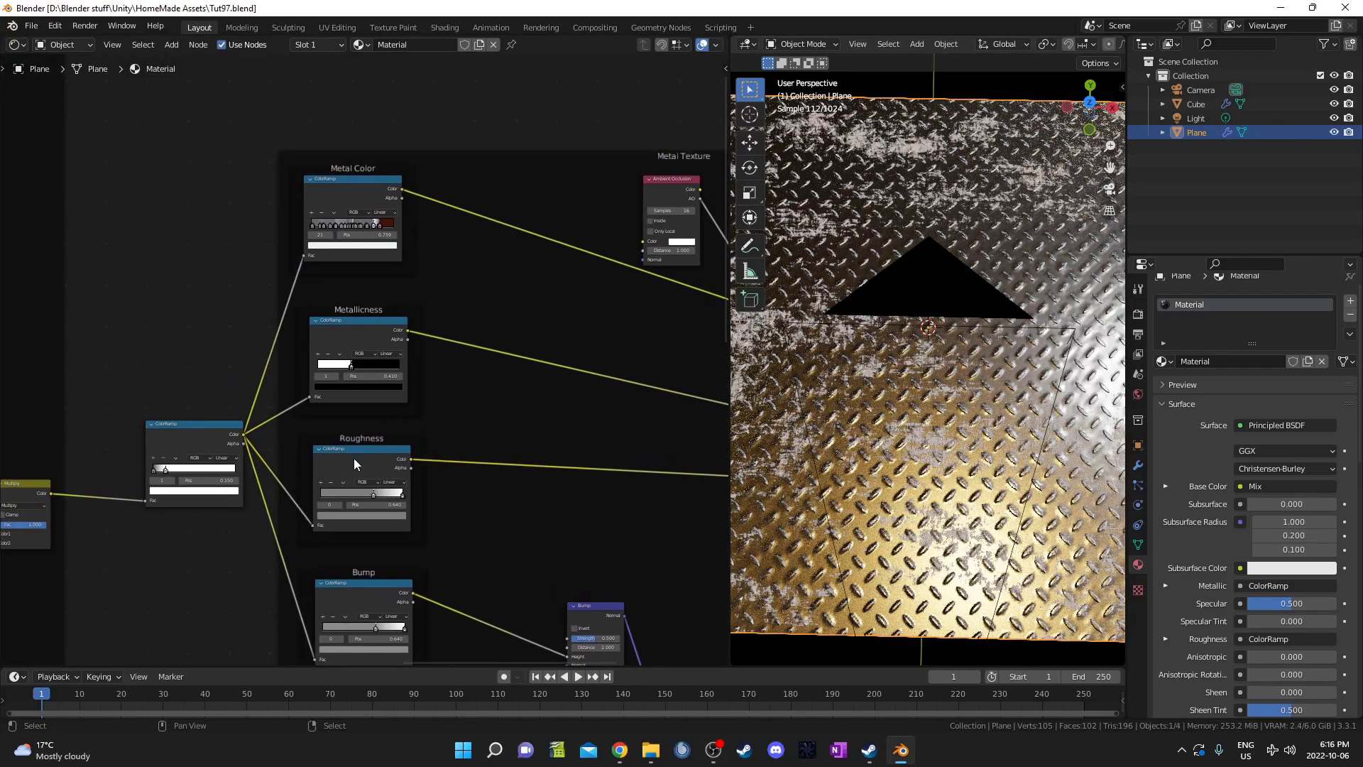
middle_drag(346, 462, 420, 410)
scroll(388, 420, up, 4)
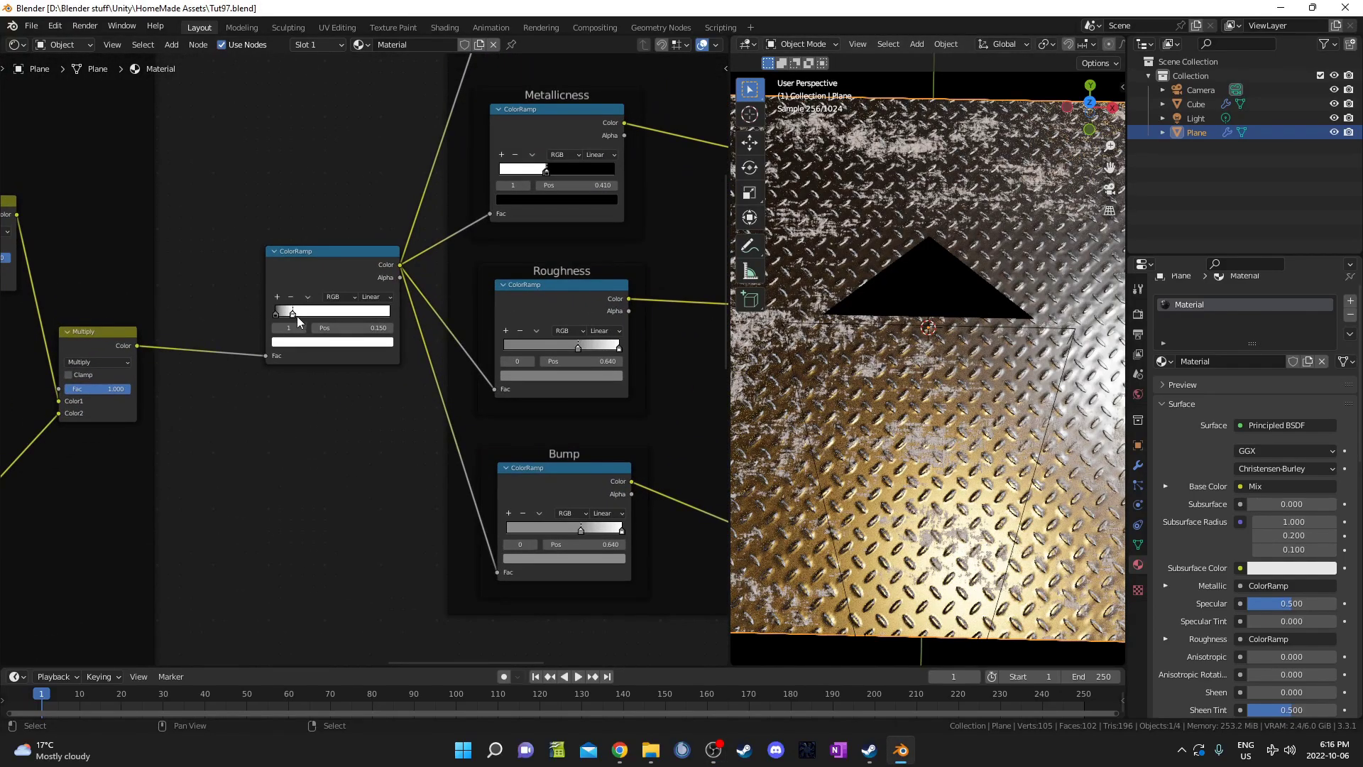
drag(291, 315, 278, 315)
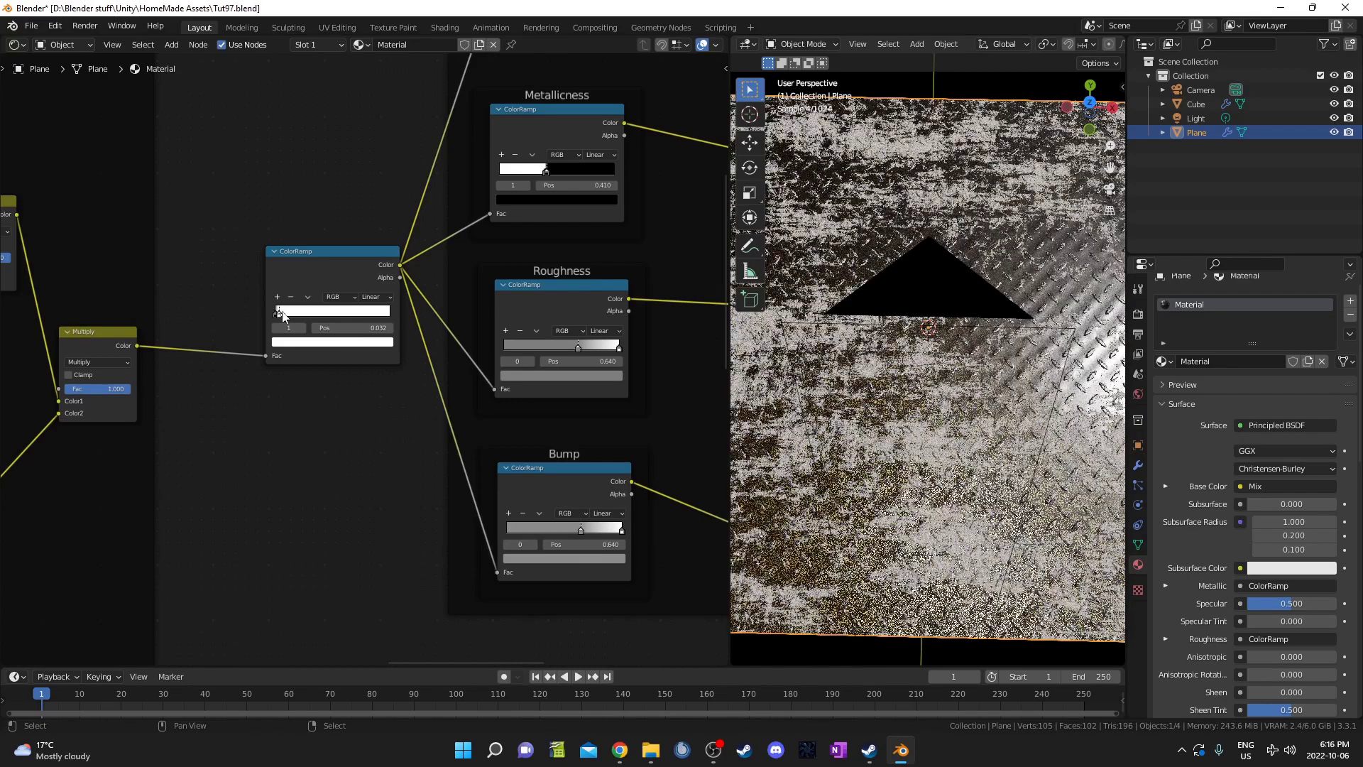
Undo the last move of the white stop on the ColorRamp feeding the Metal Texture ramps
key(ctrl+z)
scroll(455, 479, down, 4)
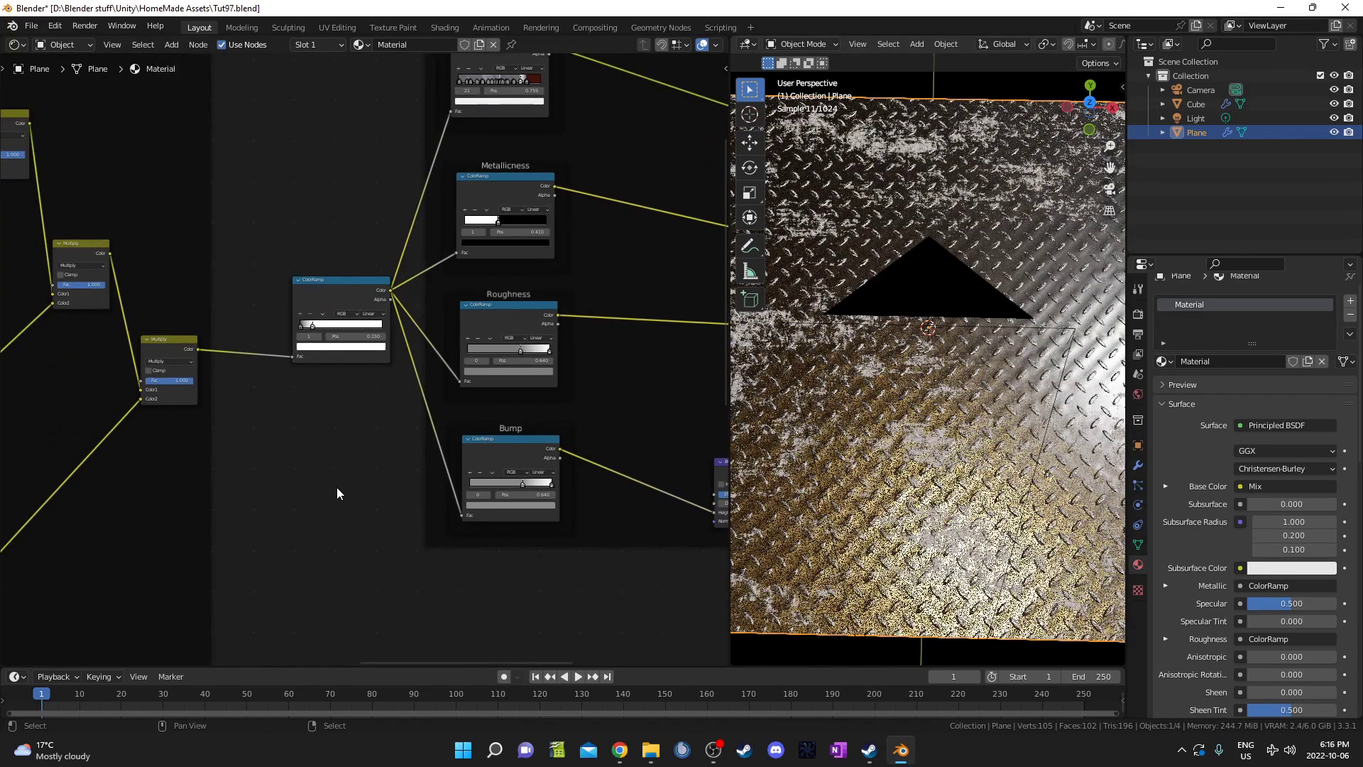
Examine the Metal Color, Metallicness, Roughness and Bump ramps in the Metal Texture frame and the nodes beside them
middle_drag(335, 483, 141, 414)
middle_drag(357, 329, 273, 599)
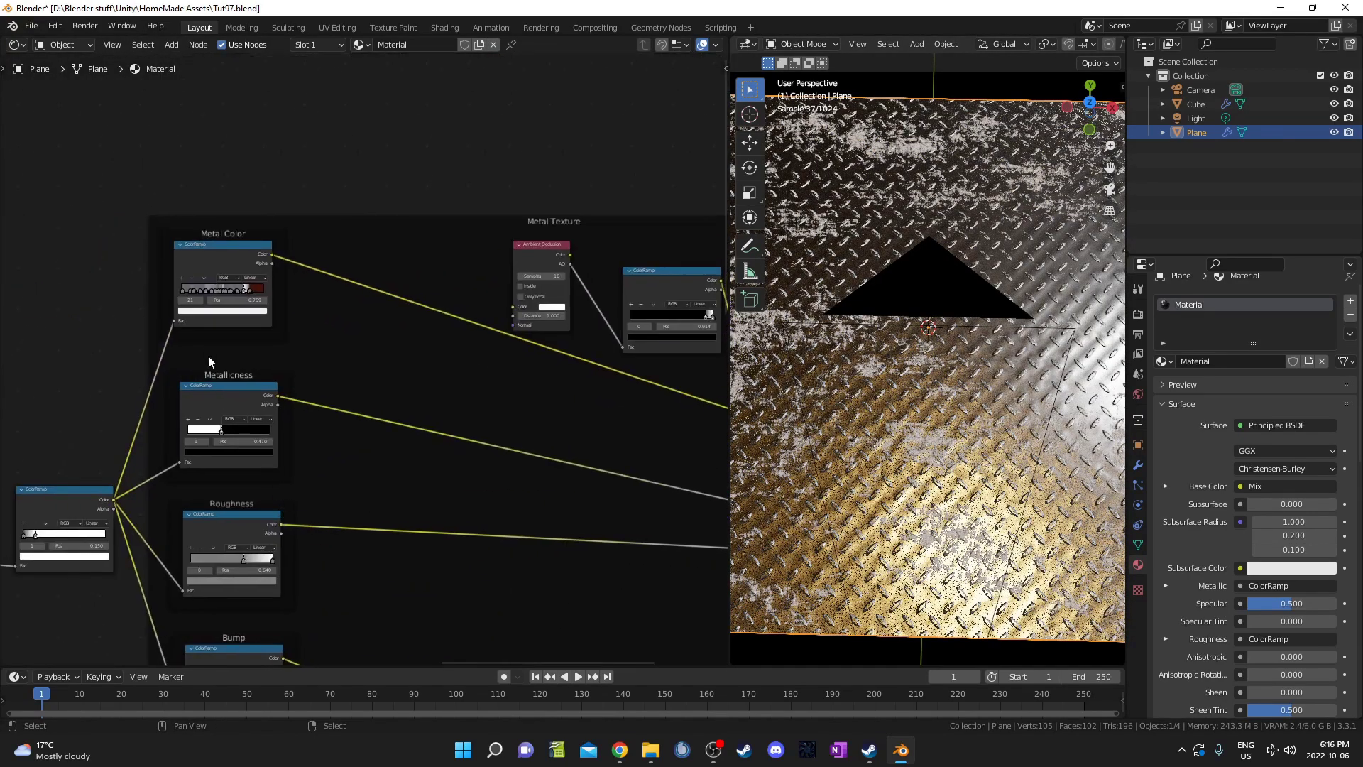
middle_drag(228, 426, 258, 368)
mouse_move(239, 495)
middle_down()
mouse_move(267, 406)
mouse_move(259, 478)
middle_up()
scroll(351, 343, up, 3)
middle_drag(277, 283, 379, 519)
scroll(380, 519, up, 3)
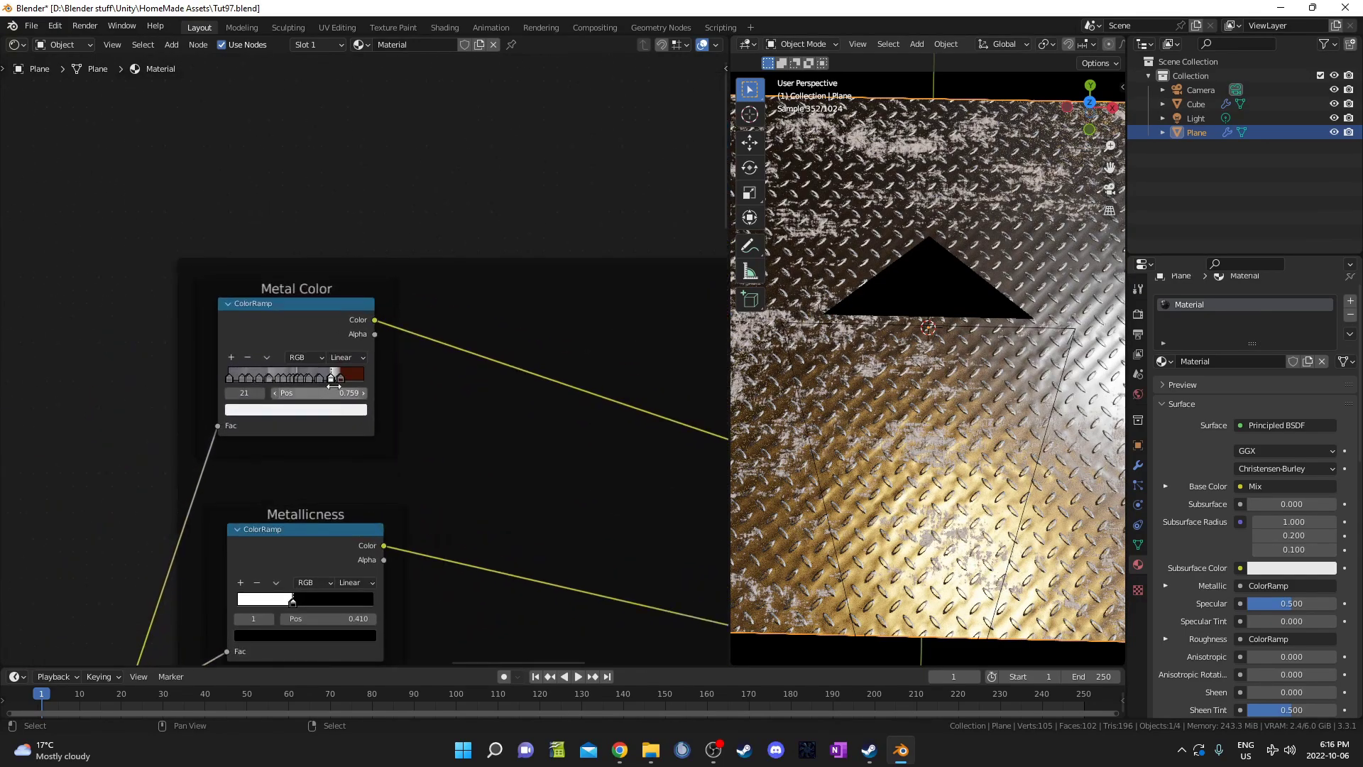
middle_drag(875, 446, 883, 330)
scroll(476, 556, down, 3)
middle_drag(477, 556, 465, 279)
Add a cube mesh and move it along the X axis to stand beside the tread-plate plane
middle_drag(923, 305, 919, 396)
key(shift+a)
mouse_move(943, 396)
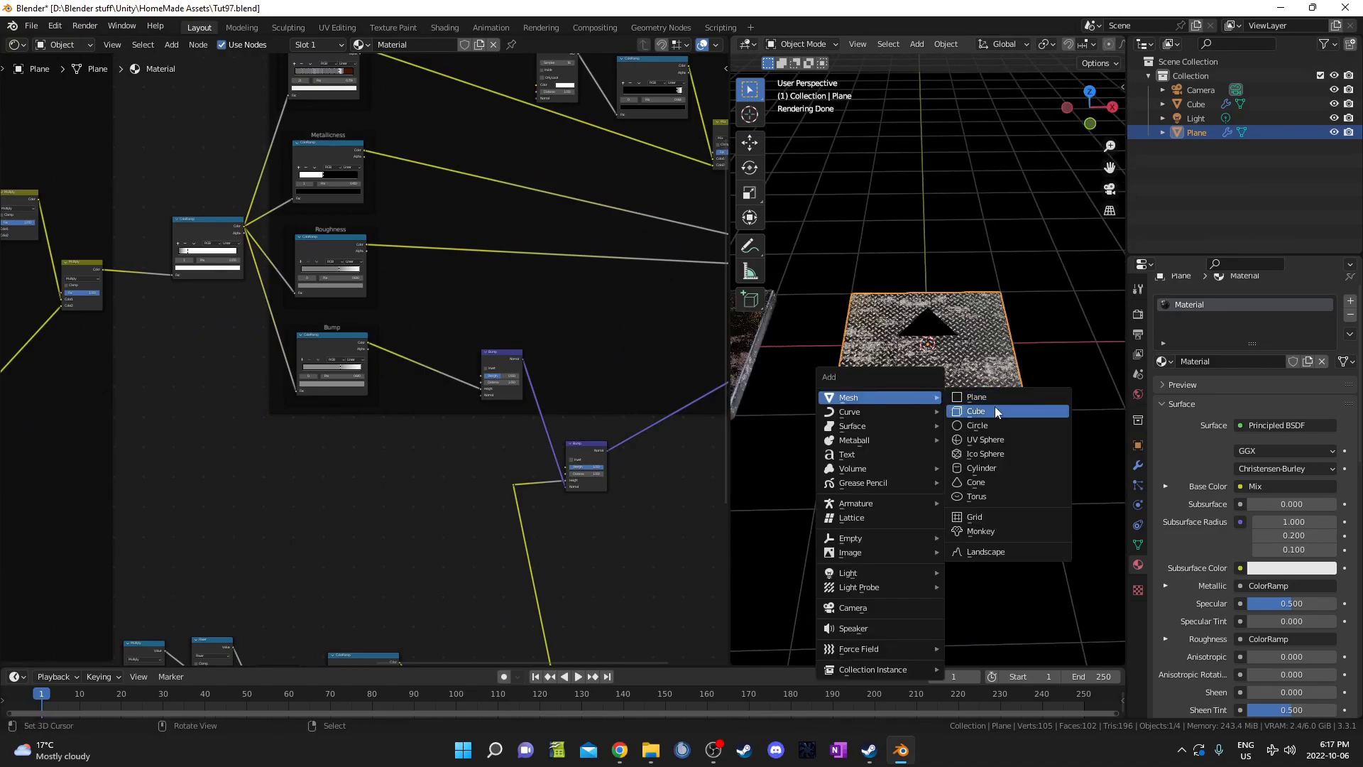
click(991, 410)
scroll(991, 410, down, 2)
key(g)
key(x)
click(1069, 407)
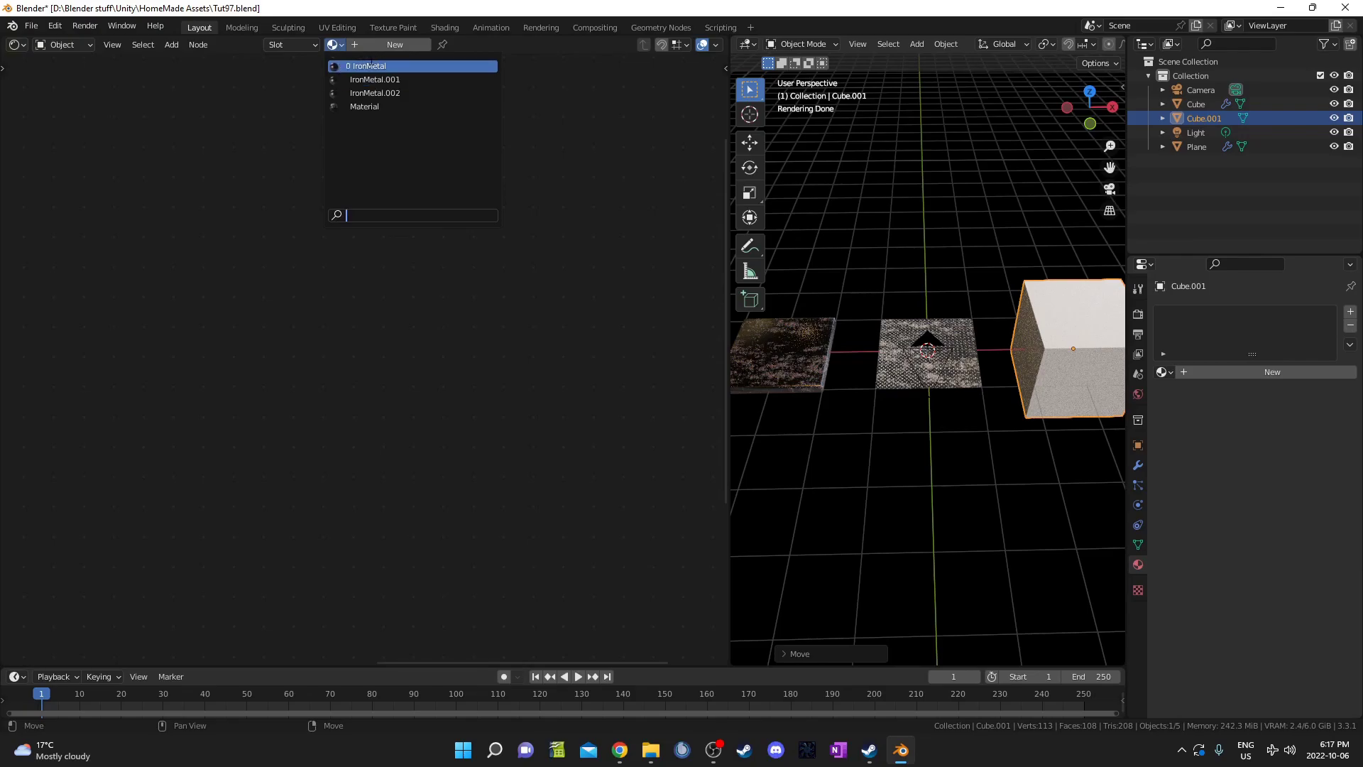
Assign the existing material named Material to the new cube and inspect the tread pattern on its side and top faces
click(364, 106)
scroll(864, 324, up, 8)
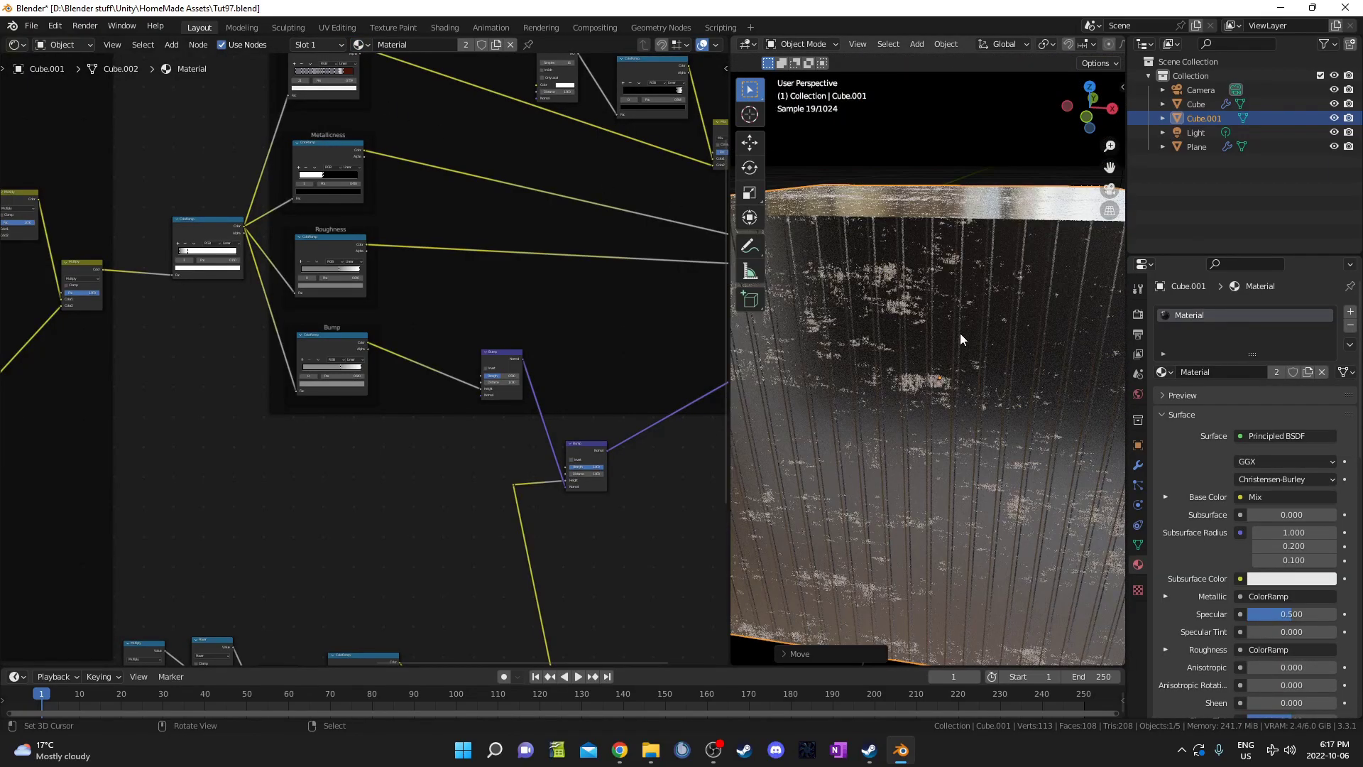
middle_drag(959, 334, 967, 222)
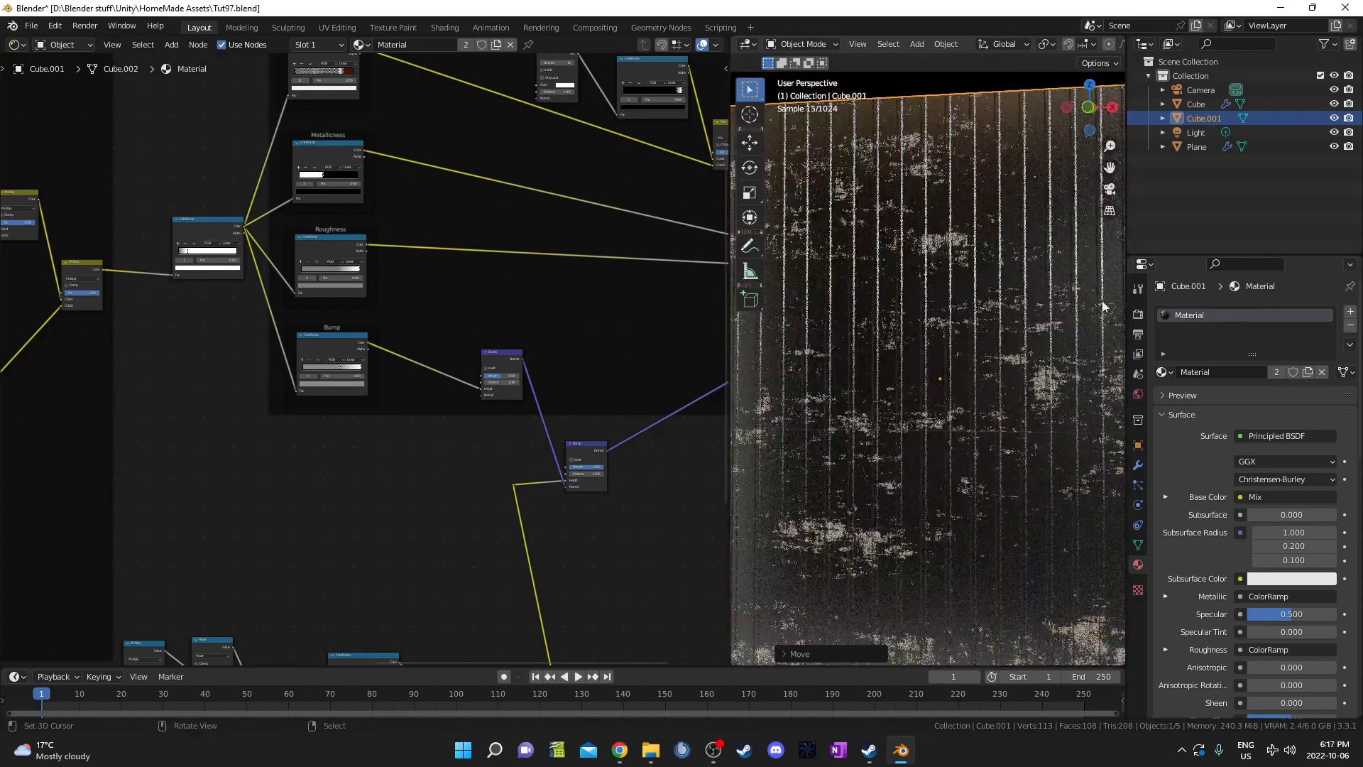
scroll(958, 331, down, 3)
scroll(358, 357, down, 3)
middle_drag(315, 649, 451, 363)
scroll(452, 368, up, 3)
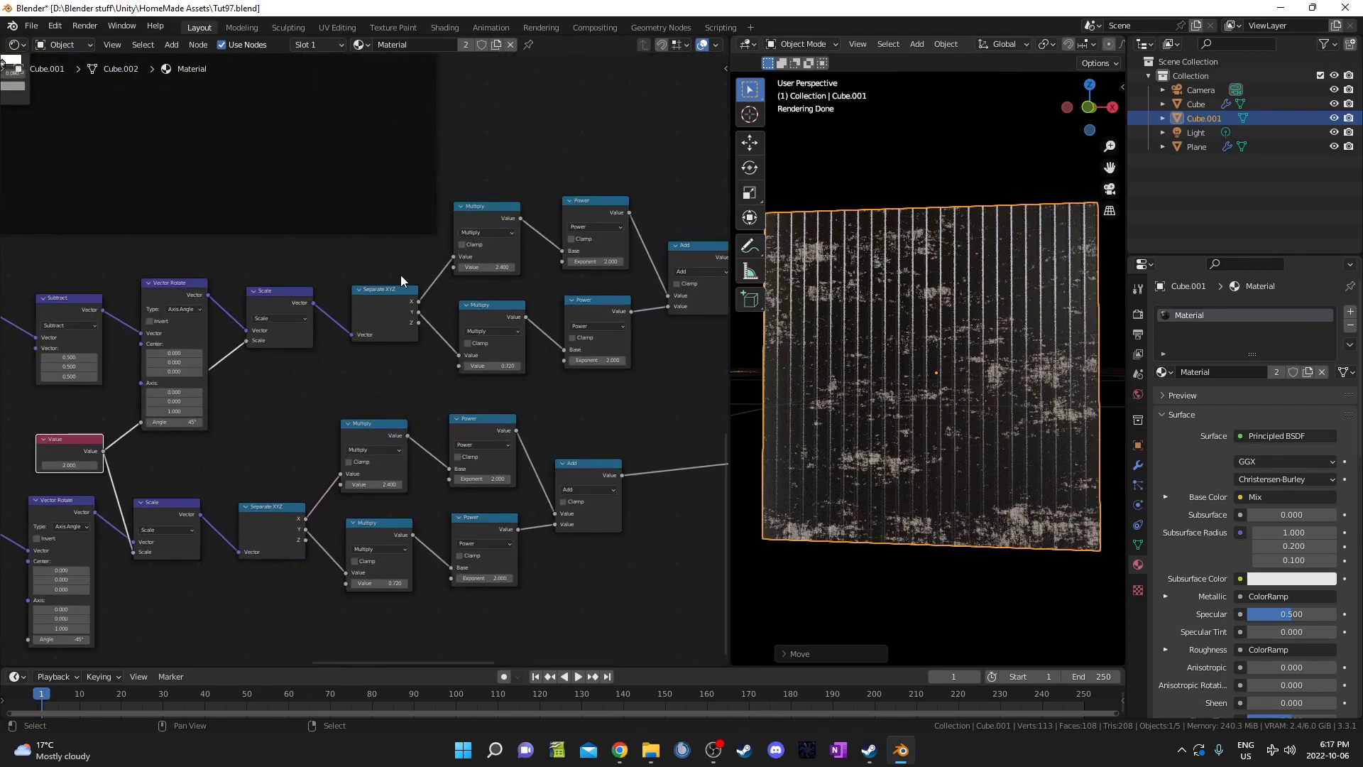
scroll(395, 298, up, 2)
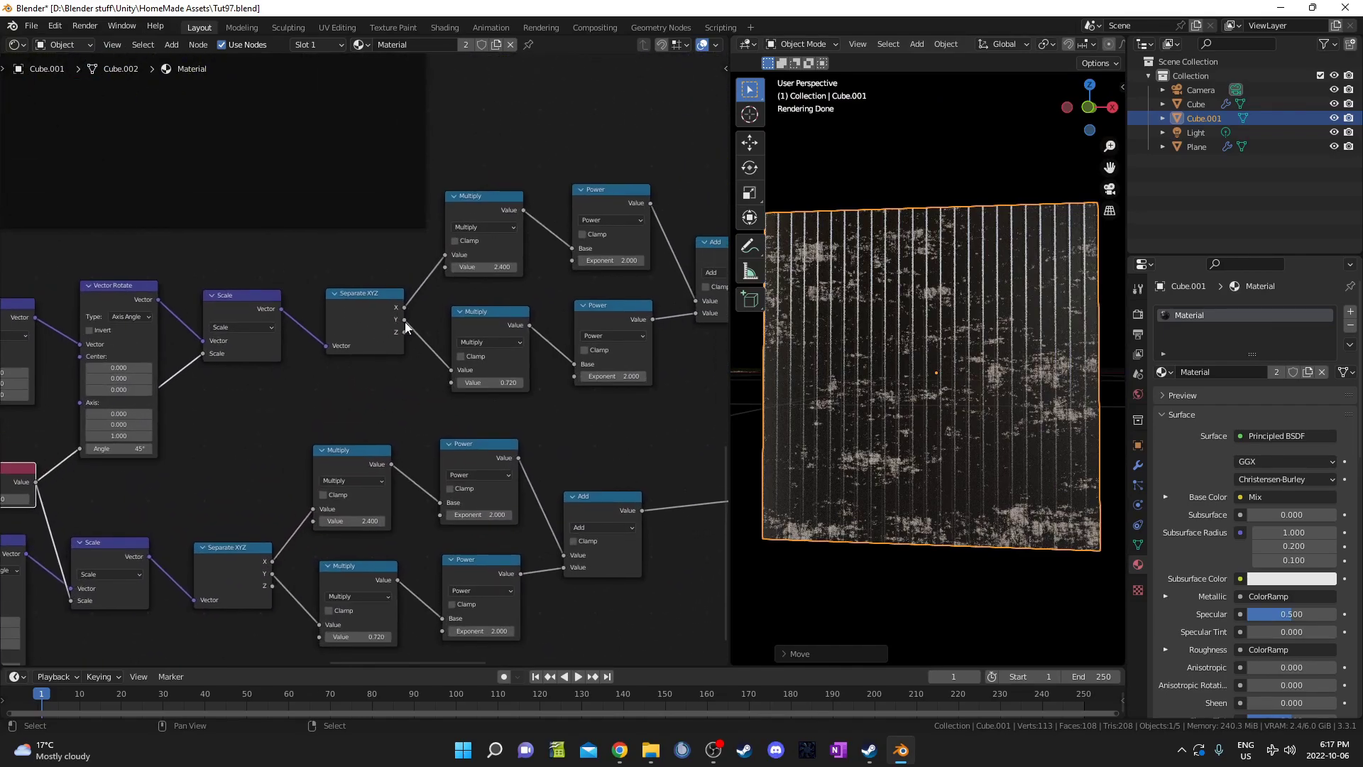
middle_drag(871, 284, 878, 363)
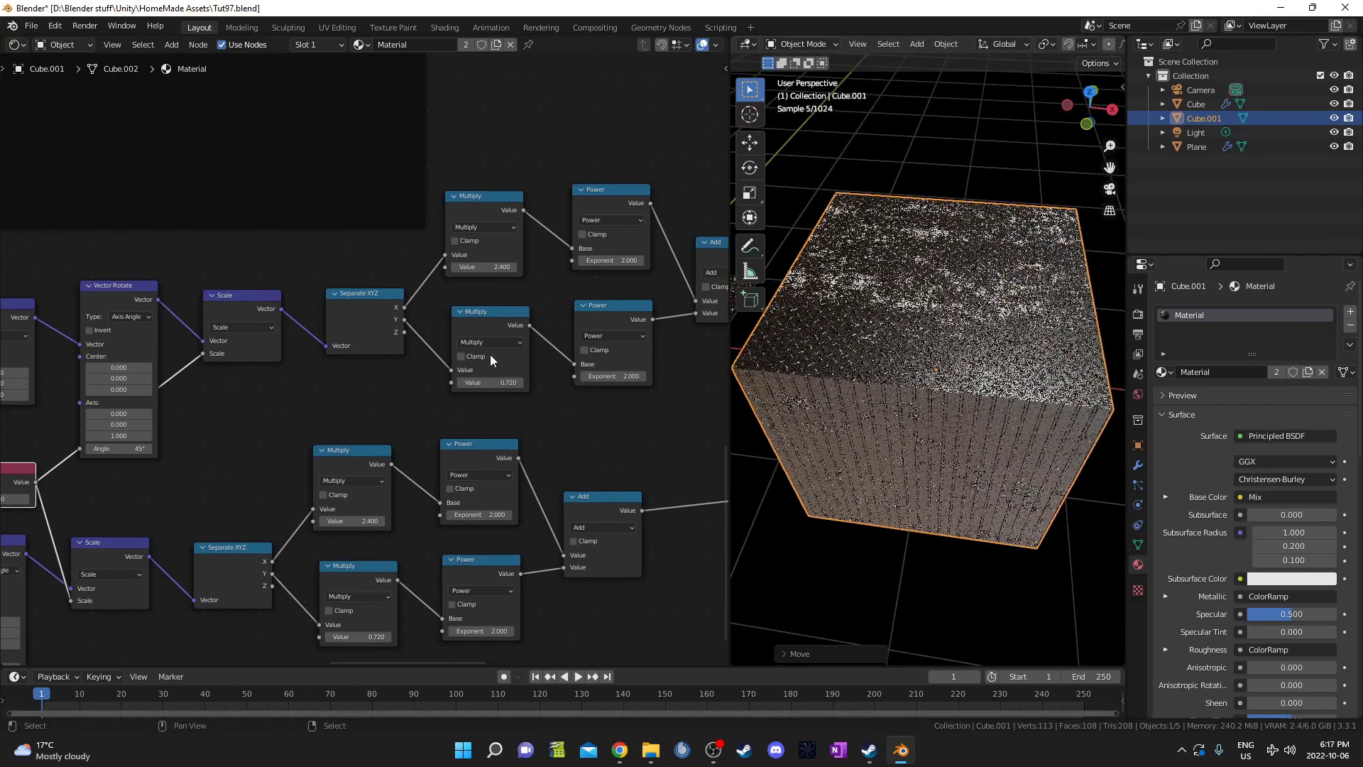
Insert a reroute on the Texture Coordinate node's Object links that feed both tread-plate Scale nodes
scroll(313, 394, down, 2)
middle_drag(18, 450, 429, 370)
scroll(331, 396, up, 5)
middle_drag(307, 392, 326, 424)
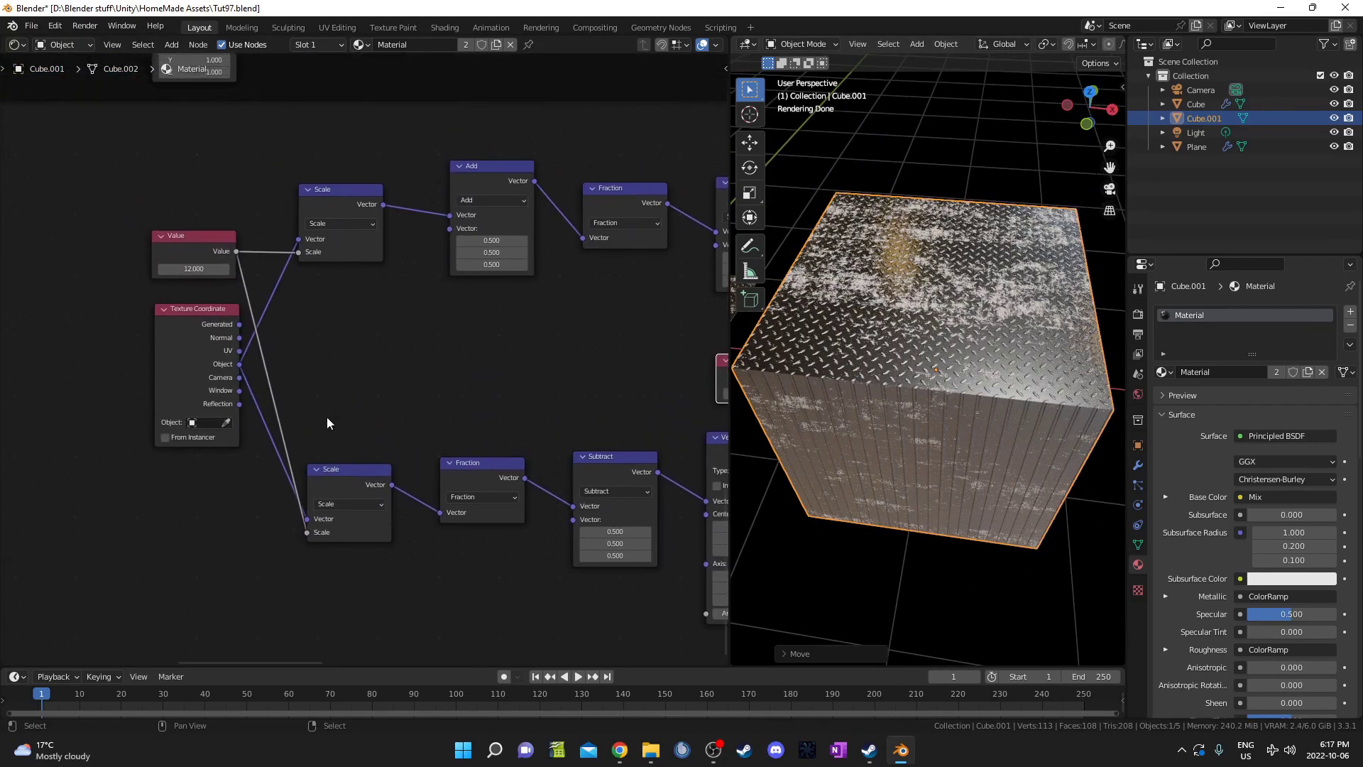
scroll(324, 419, up, 3)
mouse_move(215, 331)
shift+right_down()
mouse_move(228, 390)
mouse_move(208, 441)
shift+right_up()
scroll(206, 366, up, 2)
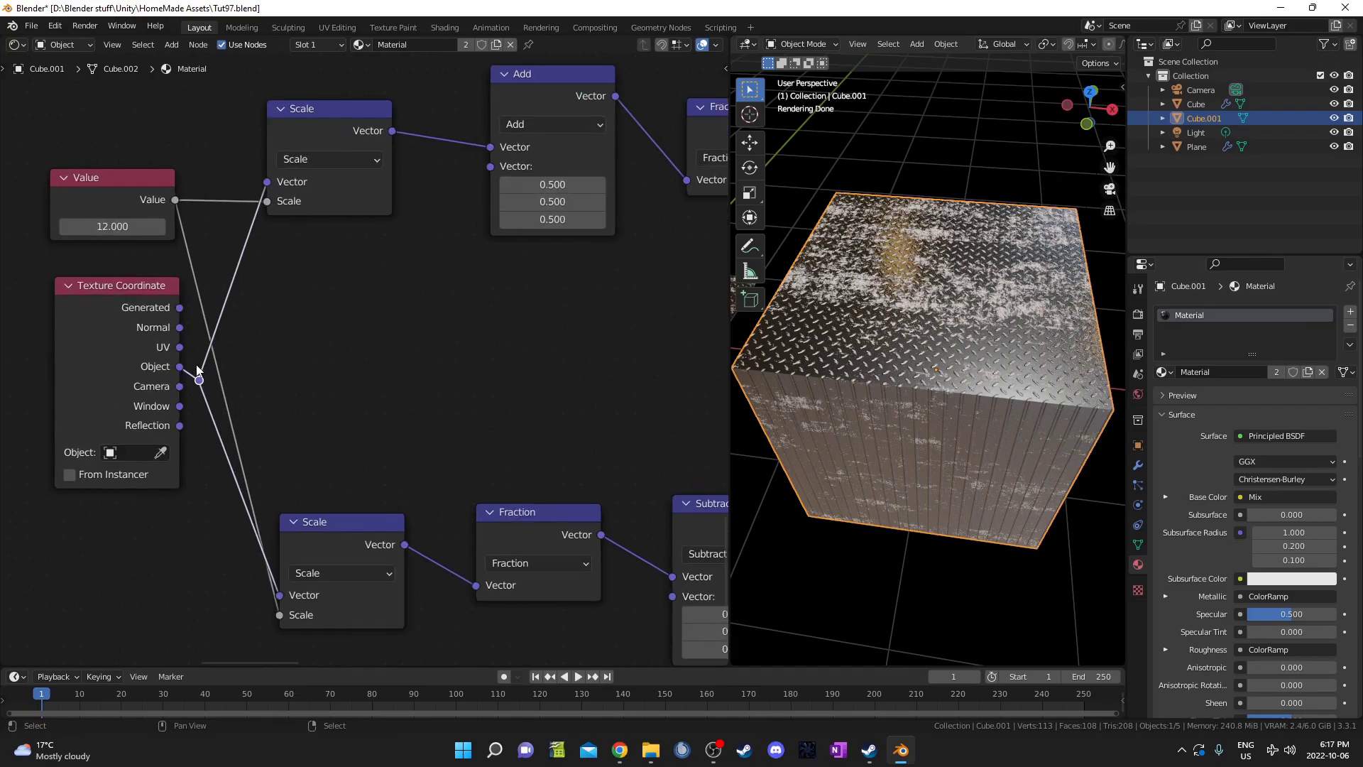
drag(199, 381, 199, 381)
mouse_move(921, 348)
middle_down()
mouse_move(916, 312)
mouse_move(996, 437)
mouse_move(940, 368)
mouse_move(982, 425)
mouse_move(917, 422)
mouse_move(979, 410)
mouse_move(923, 341)
middle_up()
scroll(923, 411, down, 5)
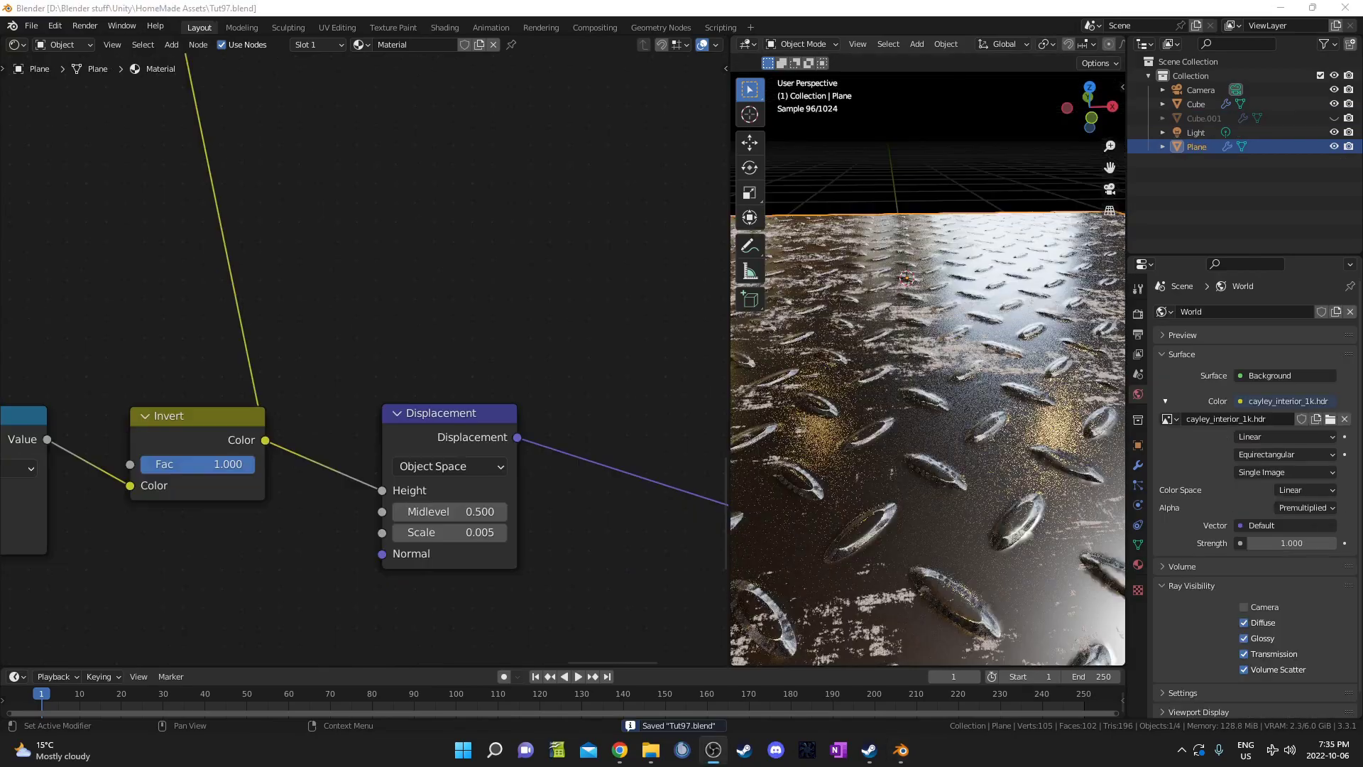
Insert a shared reroute on the Invert node's Color links to the Displacement and Bump nodes
scroll(418, 483, up, 2)
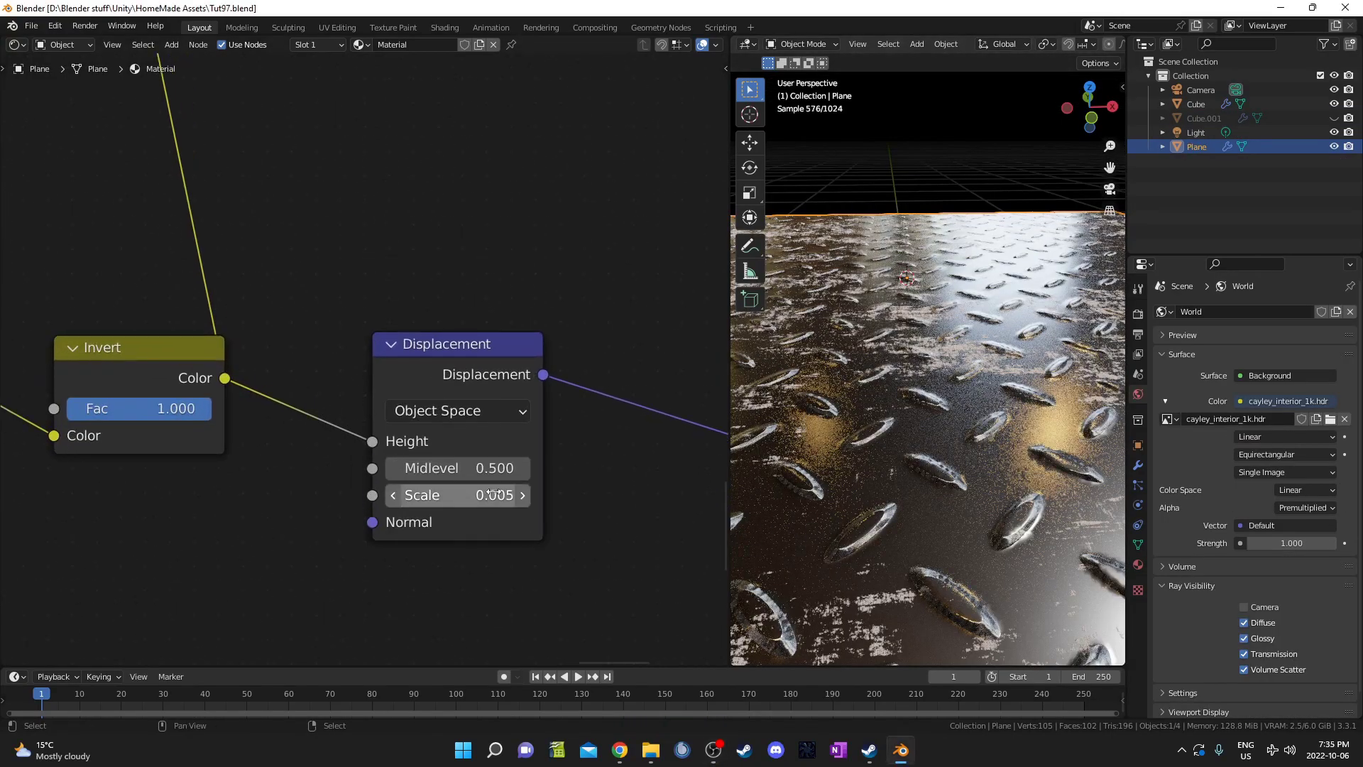
scroll(502, 495, down, 3)
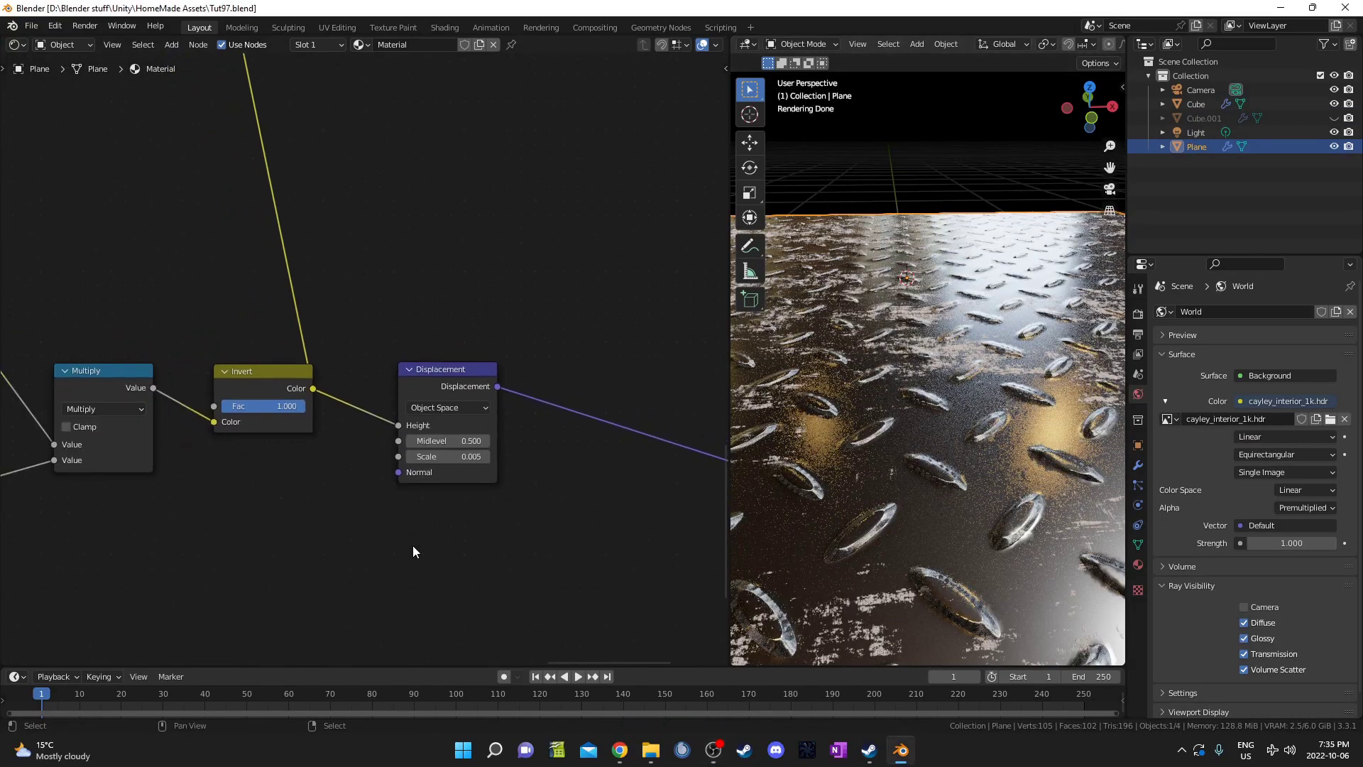
shift+right_drag(272, 313, 348, 367)
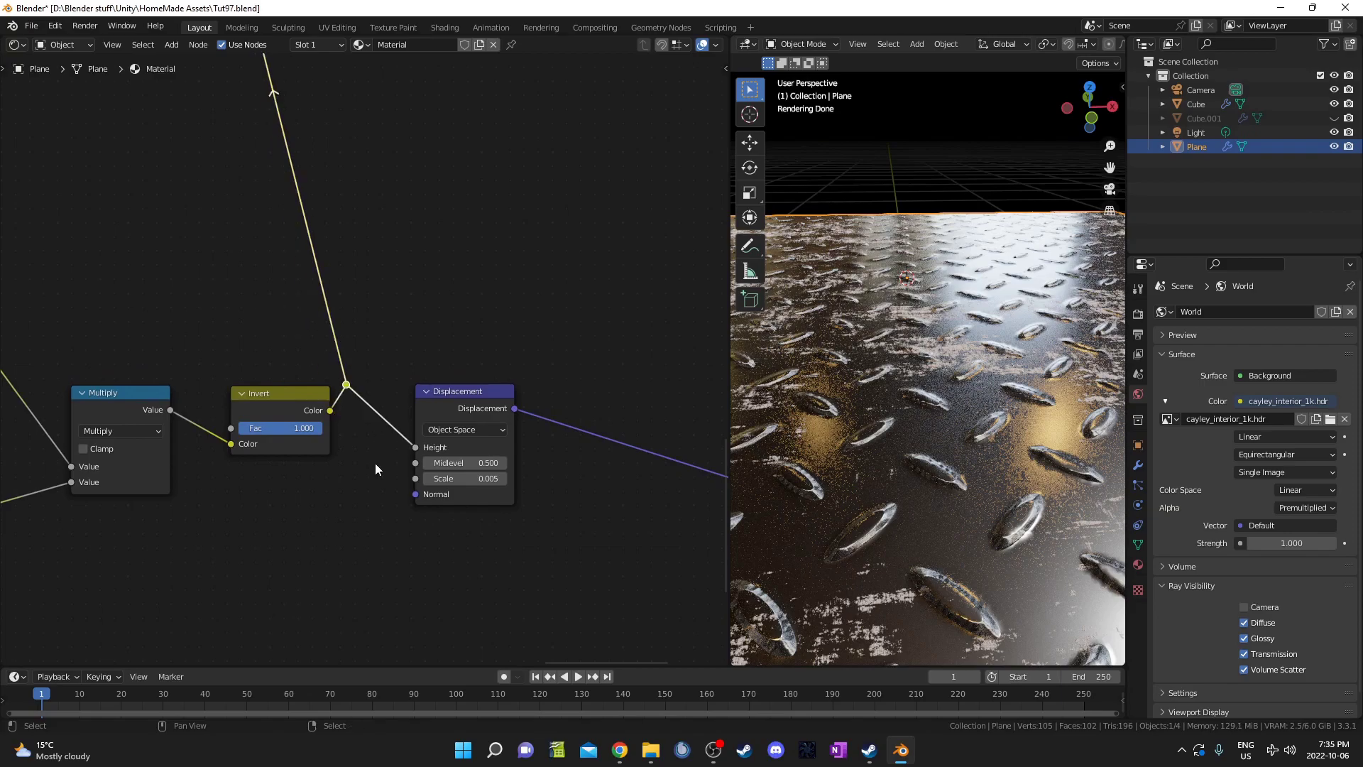
scroll(375, 463, up, 2)
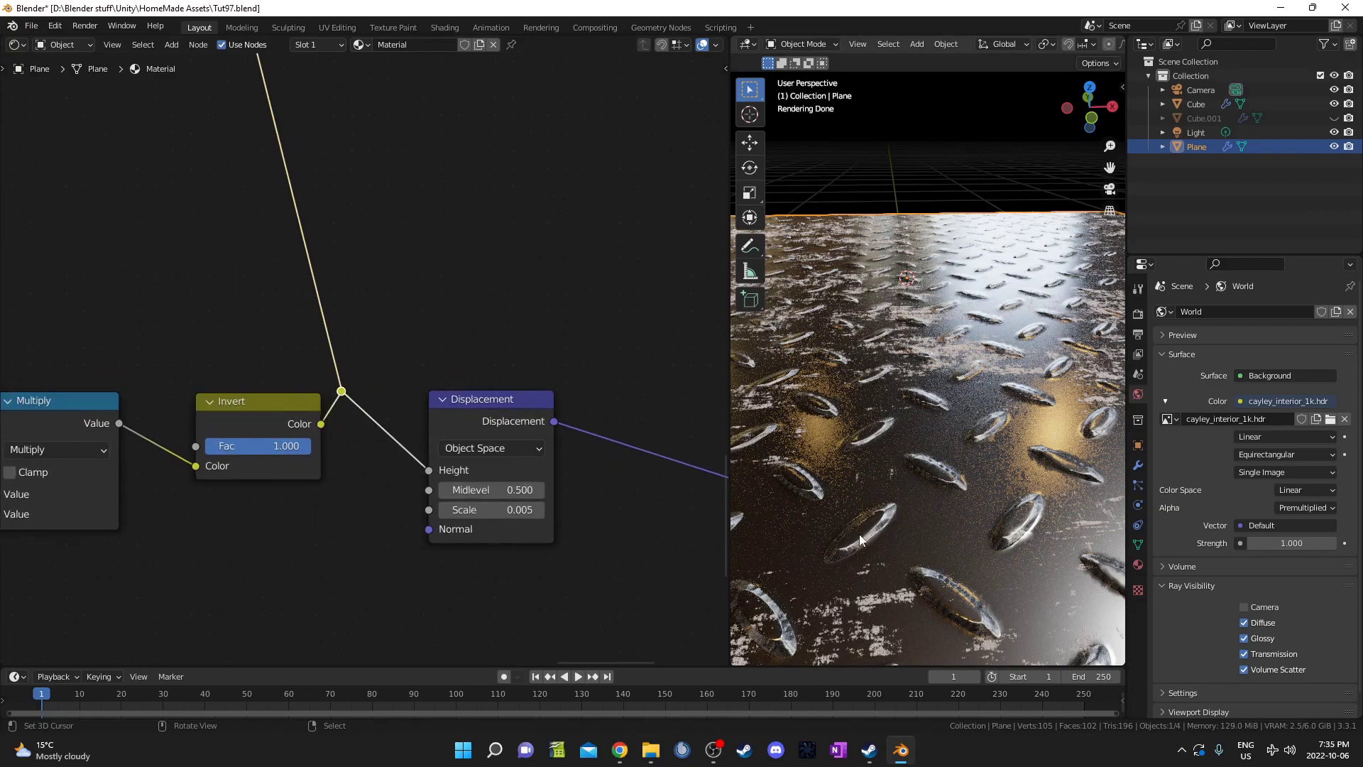
middle_drag(860, 539, 874, 433)
scroll(305, 524, down, 2)
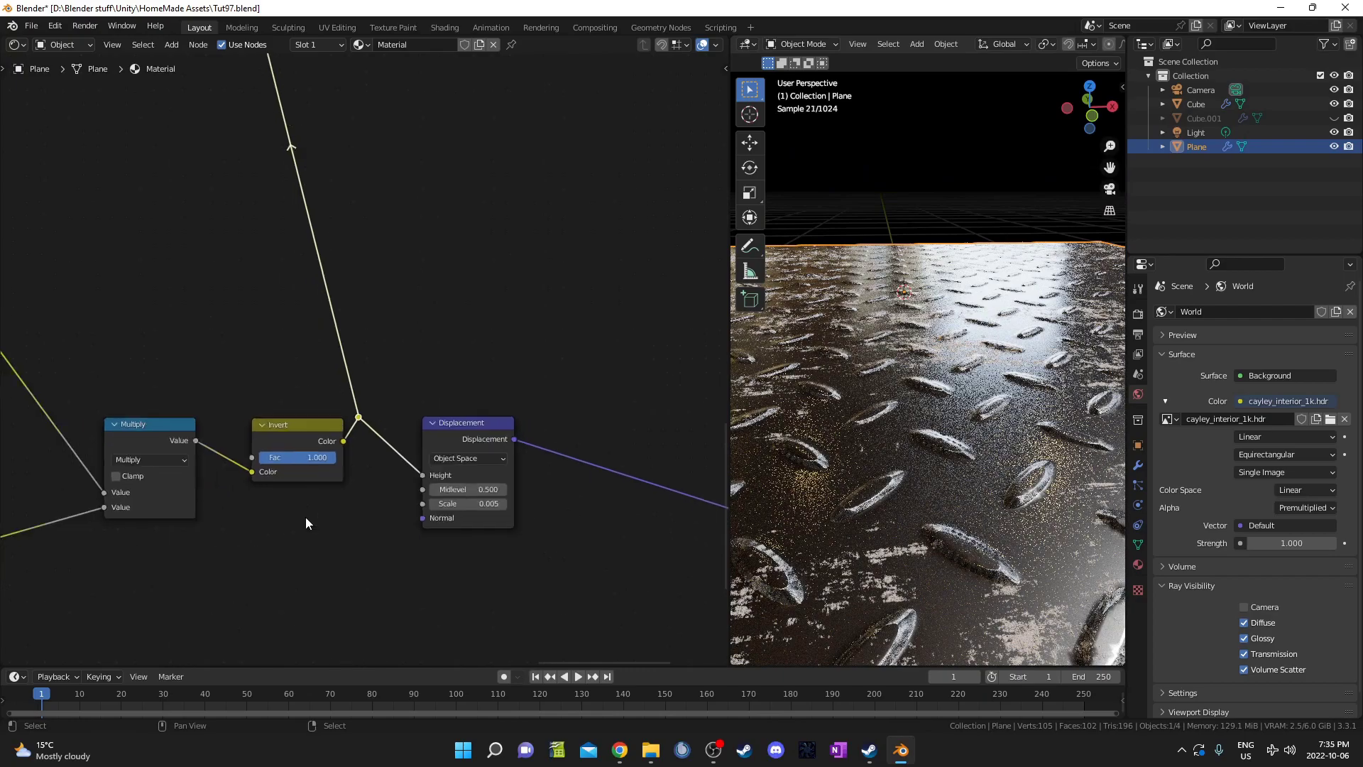
scroll(349, 436, down, 1)
scroll(361, 458, up, 2)
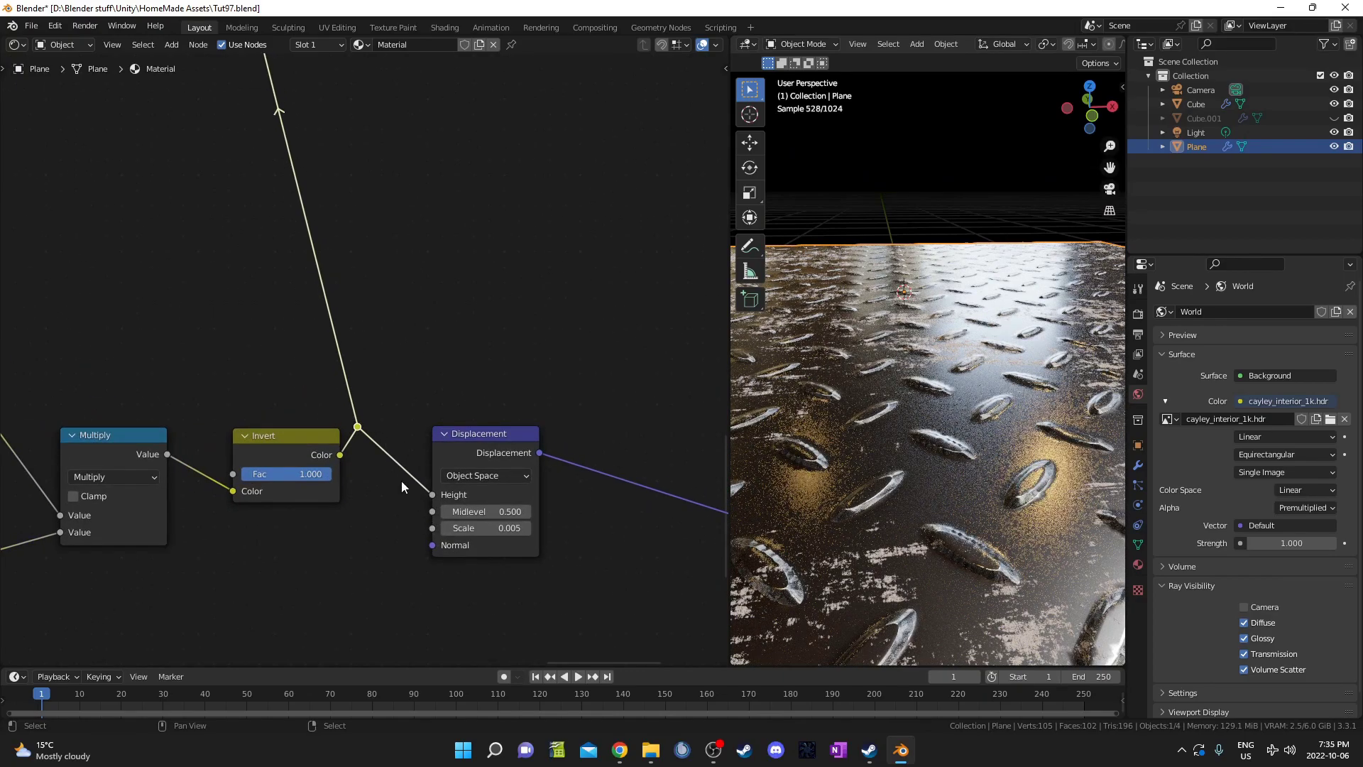
Add an RGB Curves node between the Invert node and the reroute that feeds Displacement and Bump
key(shift+a)
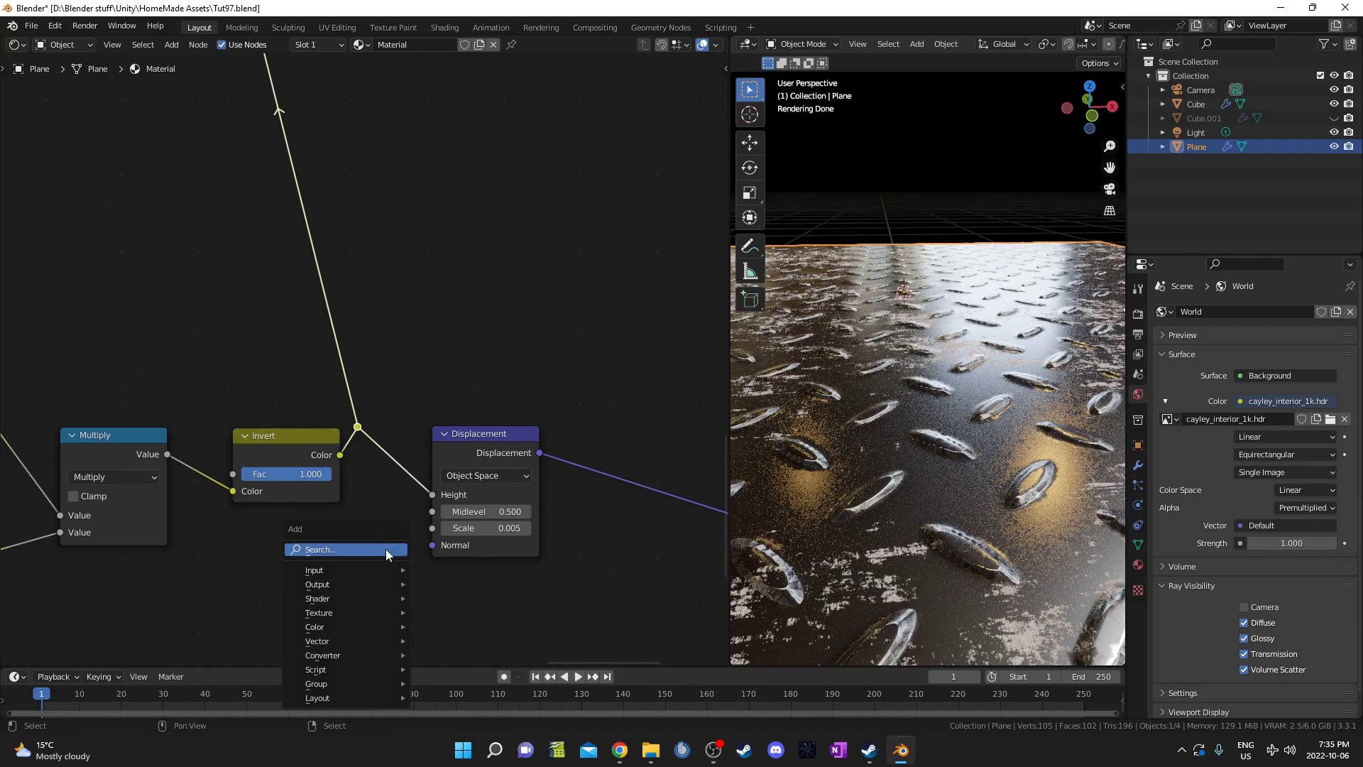
click(386, 548)
text(rgb)
key(Down)
key(Down)
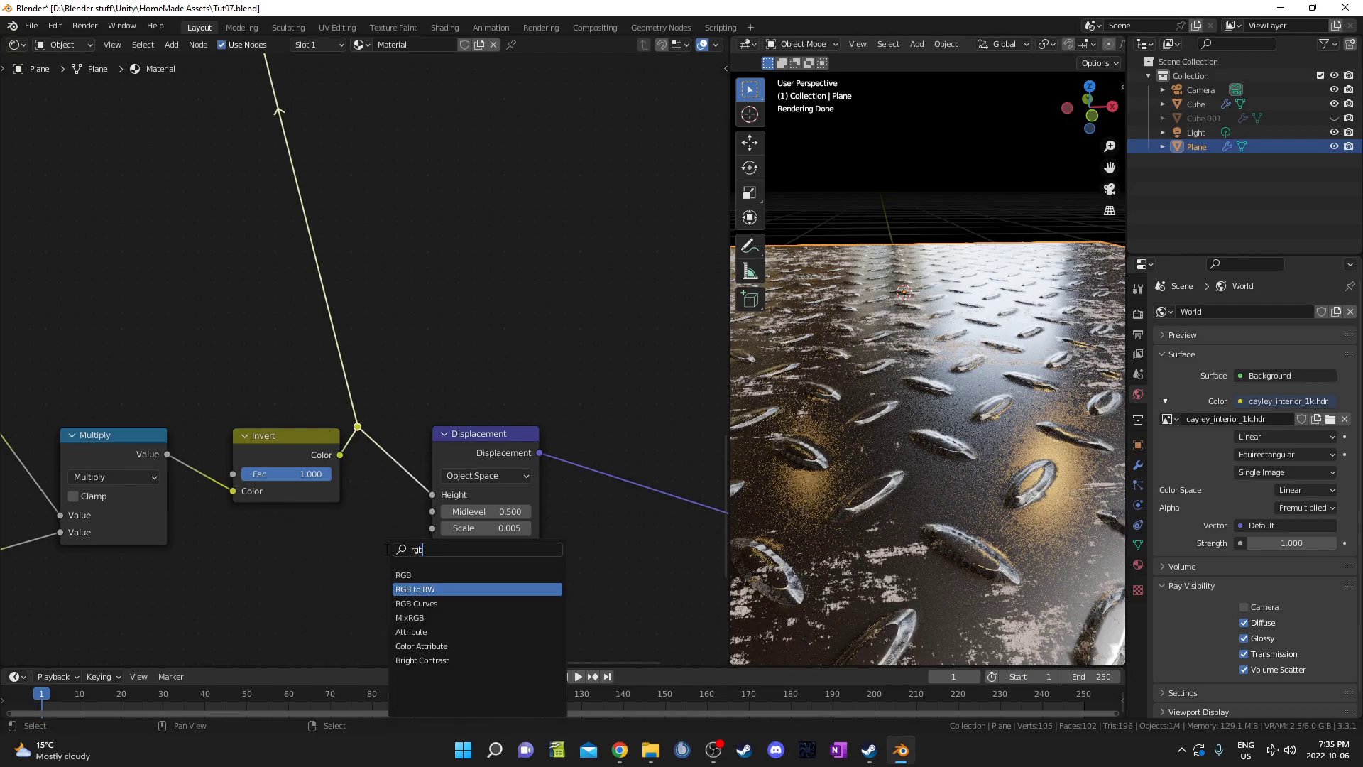
key(Return)
click(339, 447)
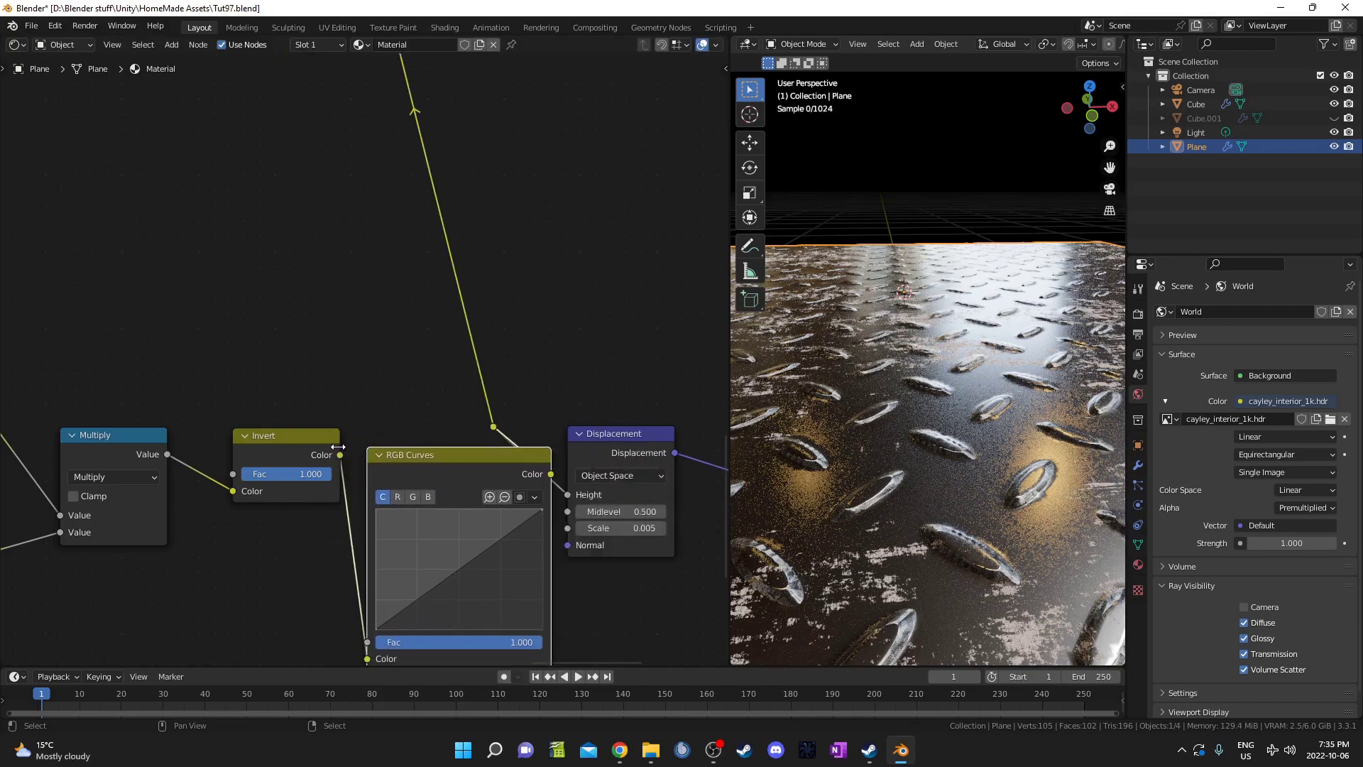
Reposition the RGB Curves node and bend its combined curve downward with a point at 0.65, 0.325
scroll(389, 391, down, 10)
middle_drag(493, 286, 478, 471)
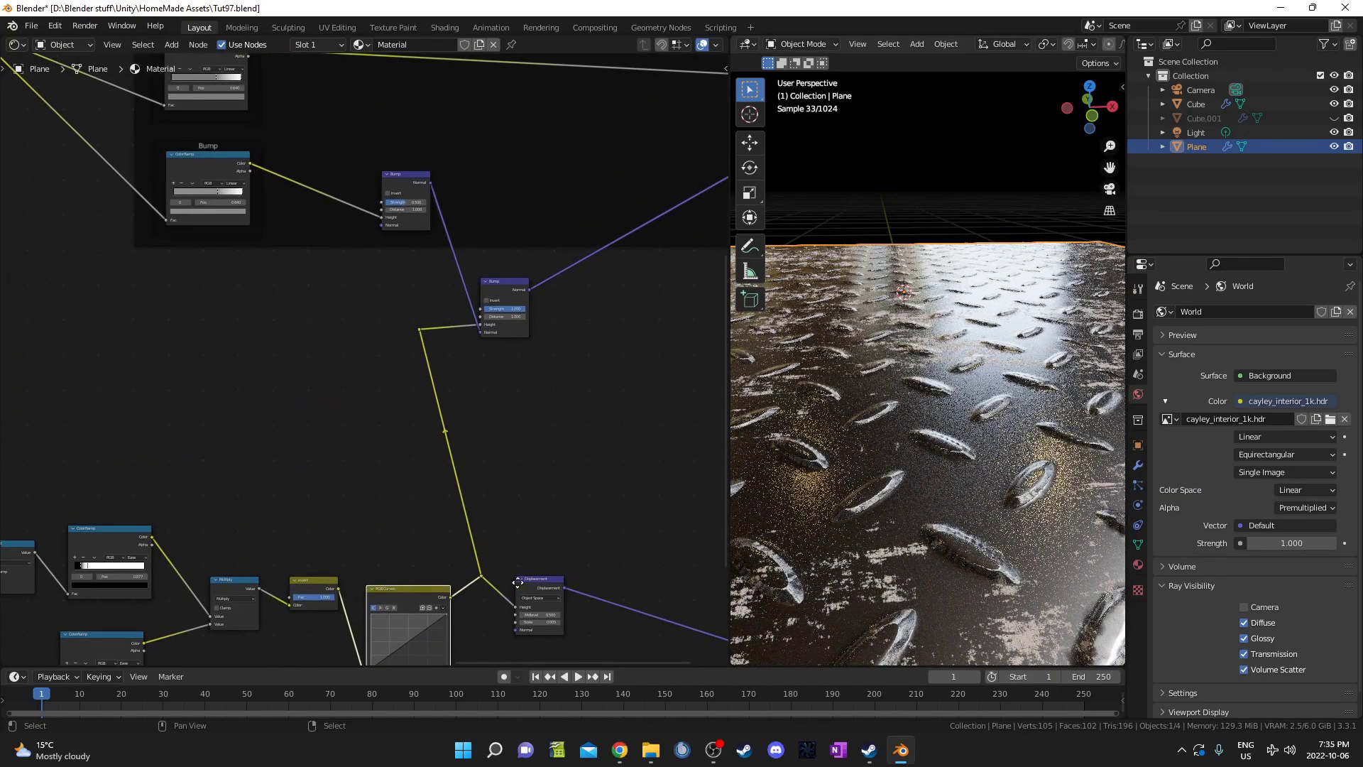
middle_drag(513, 623, 475, 393)
scroll(475, 393, up, 12)
drag(416, 355, 404, 306)
scroll(365, 360, up, 2)
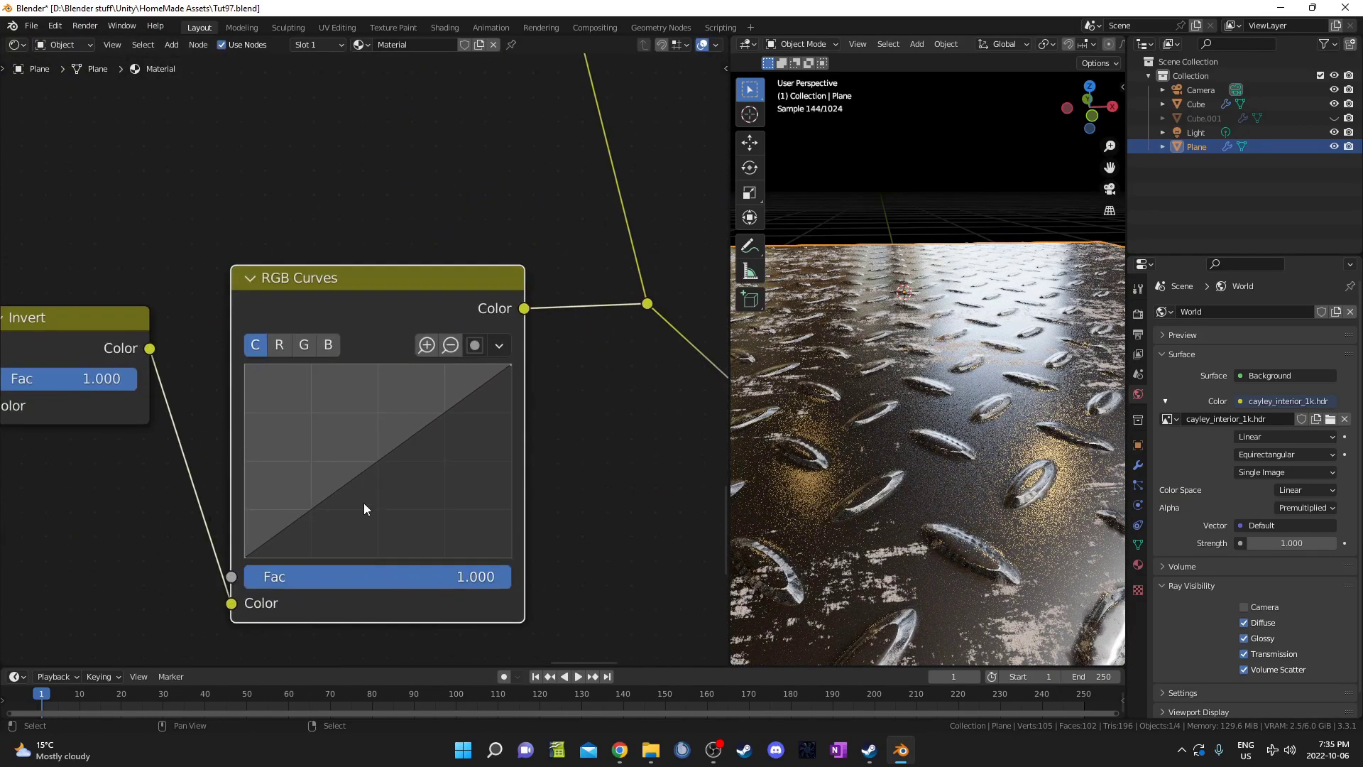
drag(382, 464, 417, 495)
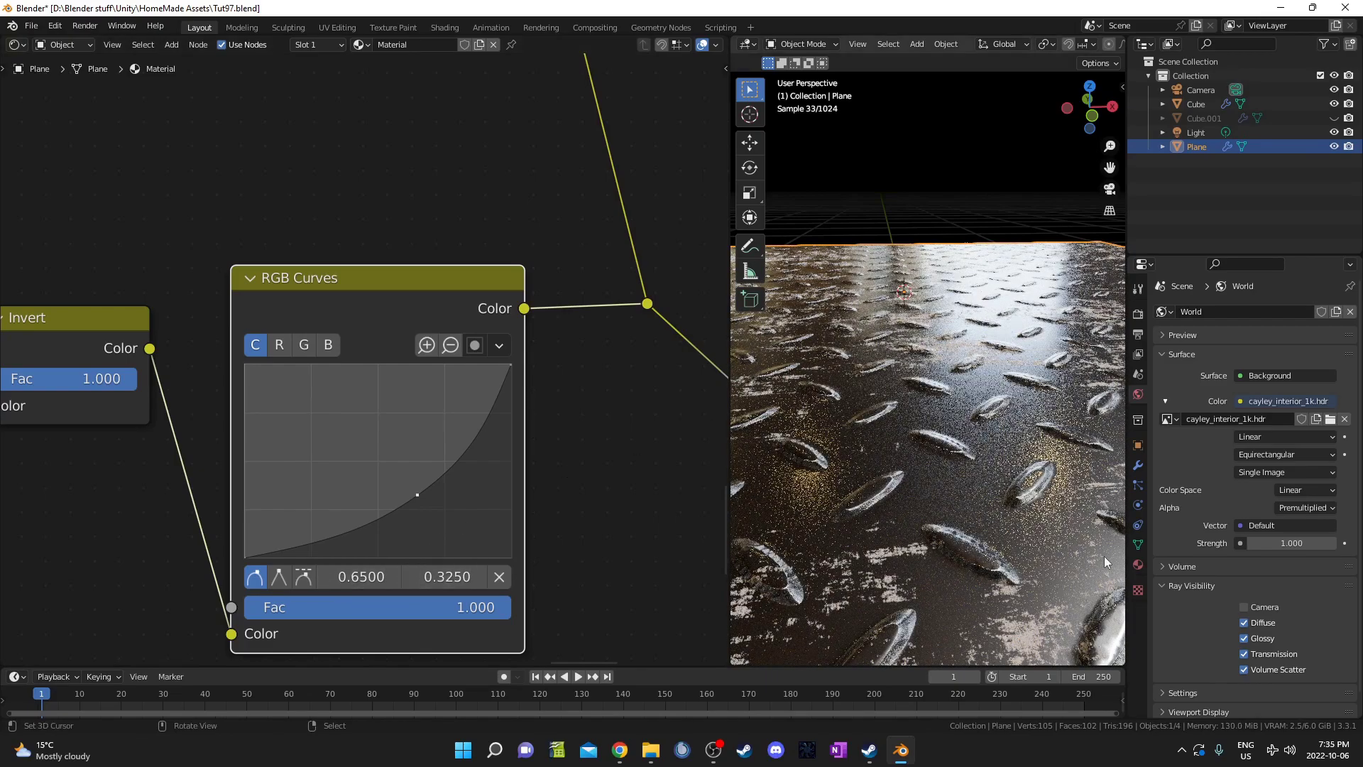
Toggle muting of the RGB Curves node to compare its effect on the raised tread ellipses
middle_drag(1104, 562, 514, 362)
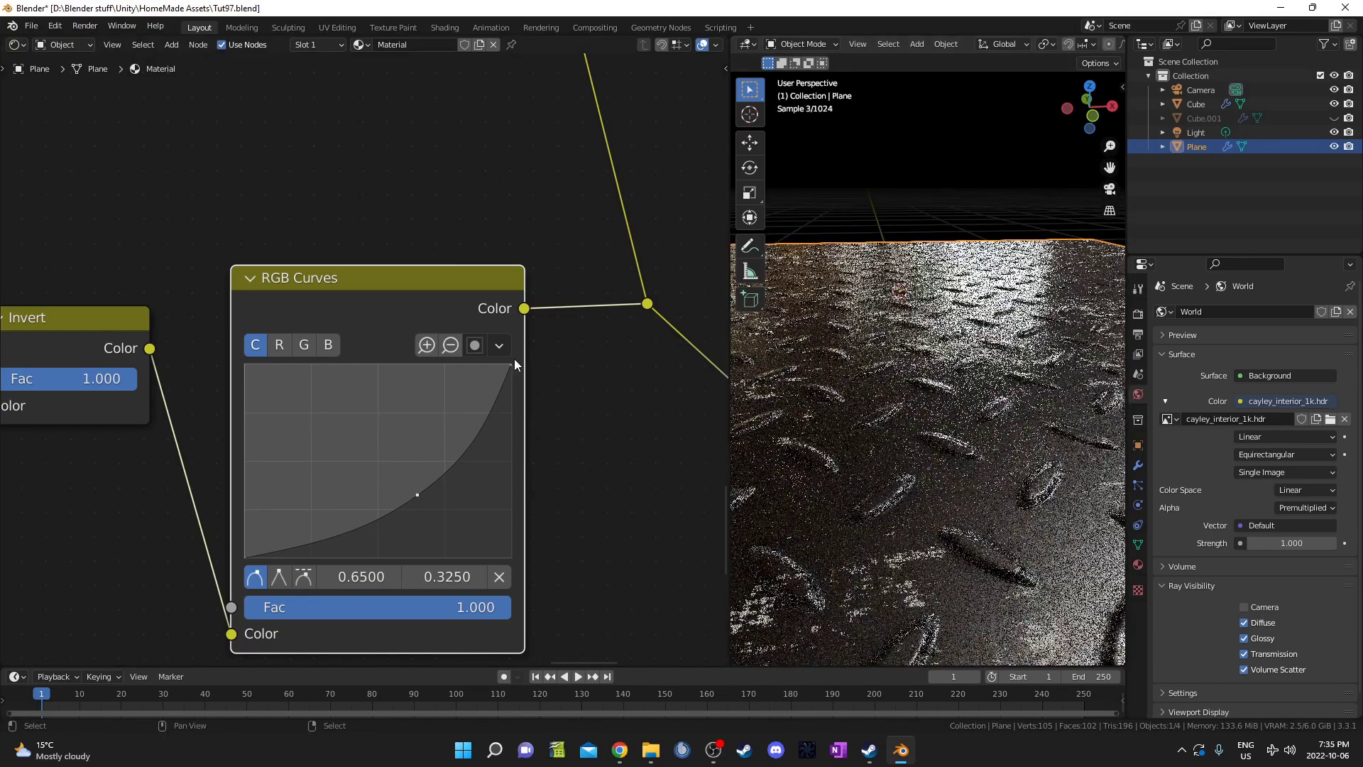
key(m)
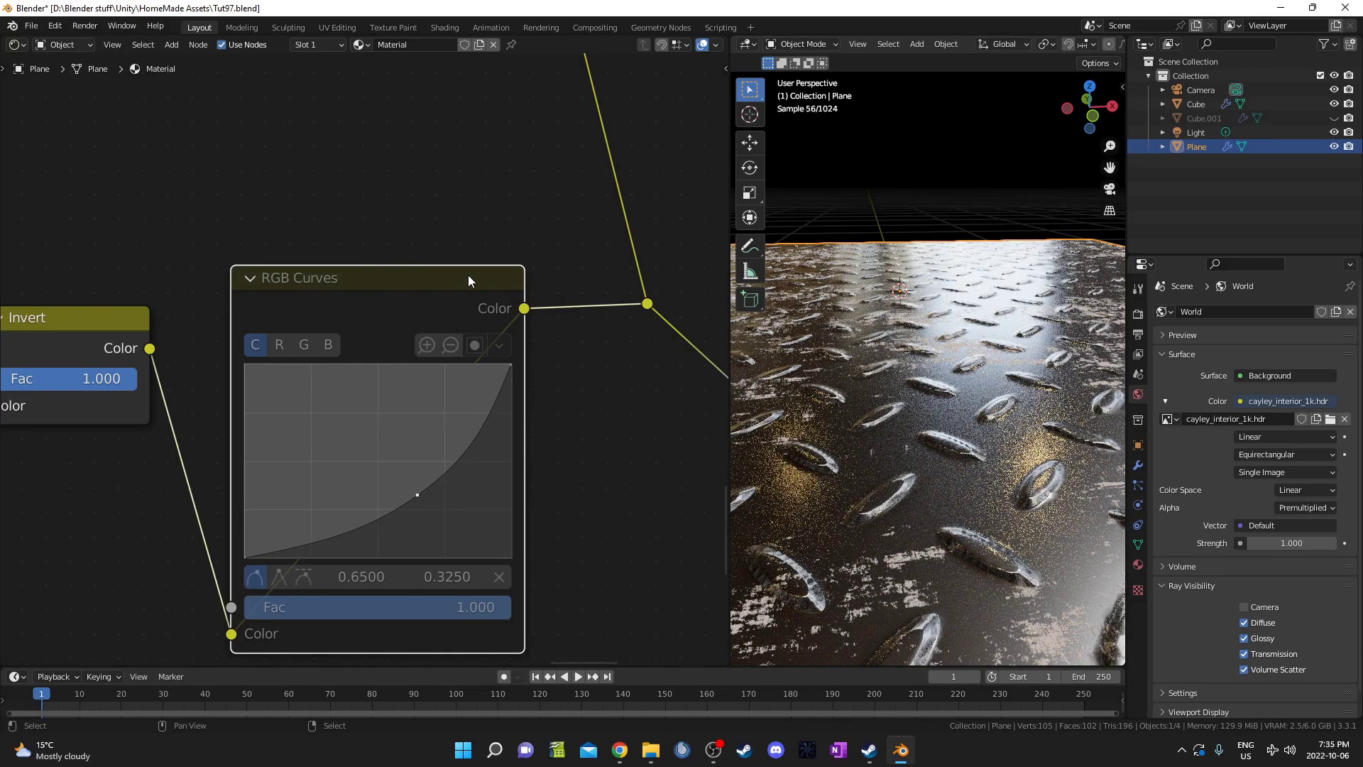
key(m)
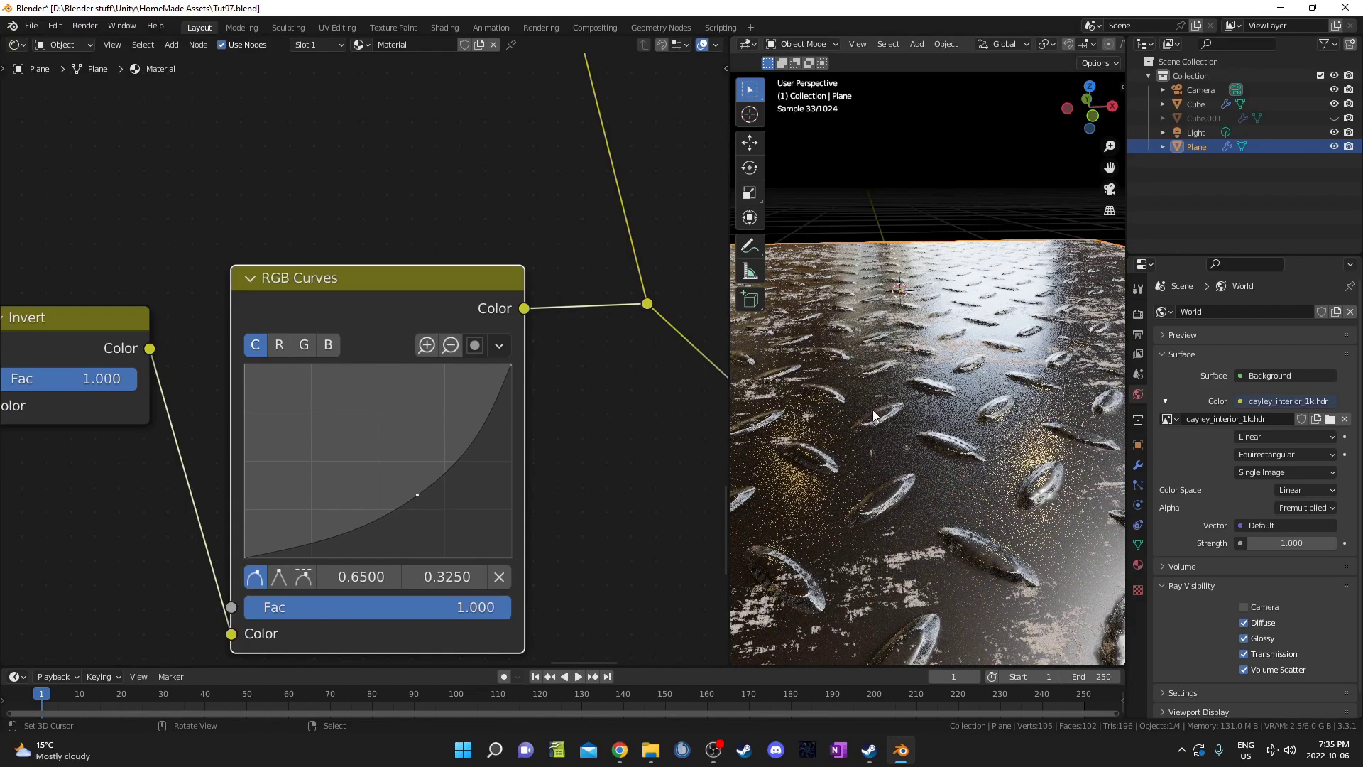
middle_drag(872, 412, 873, 387)
scroll(874, 387, up, 4)
key(Tab)
key(Tab)
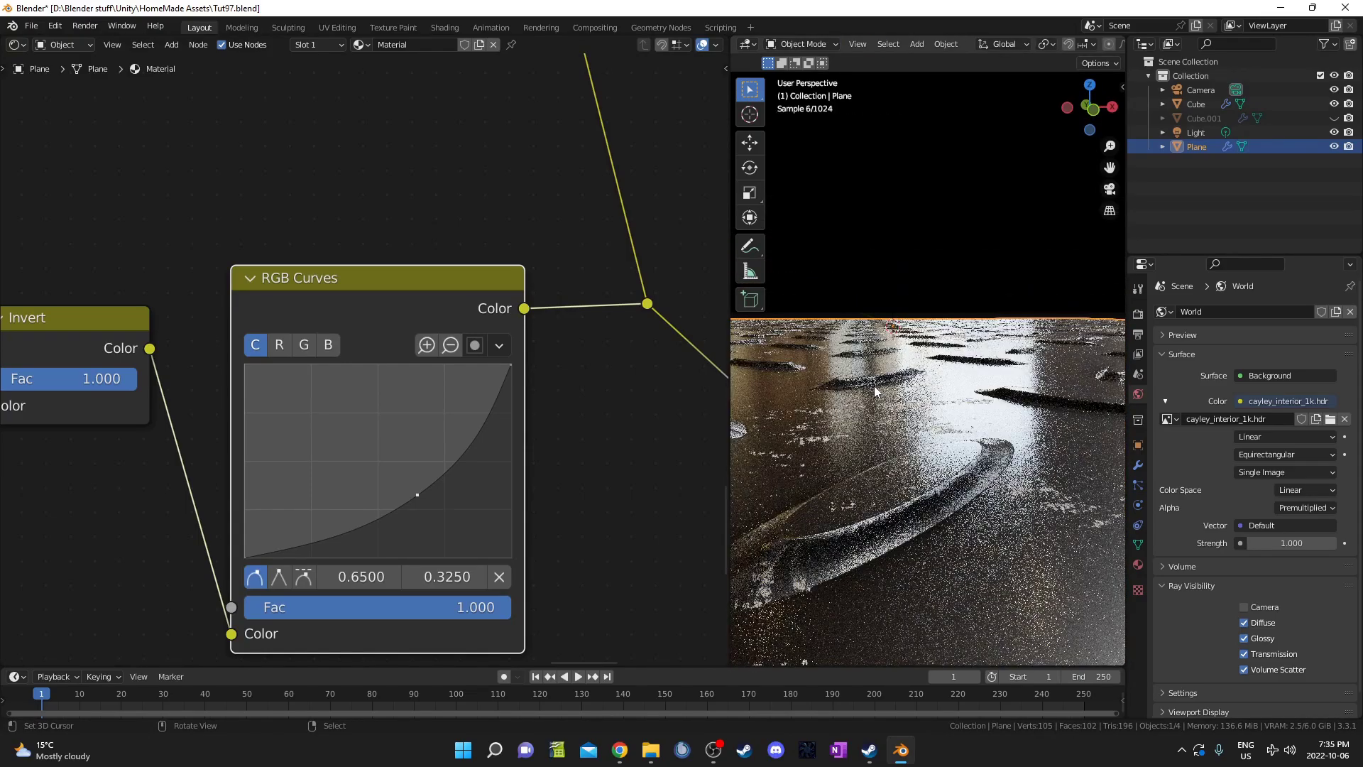
key(m)
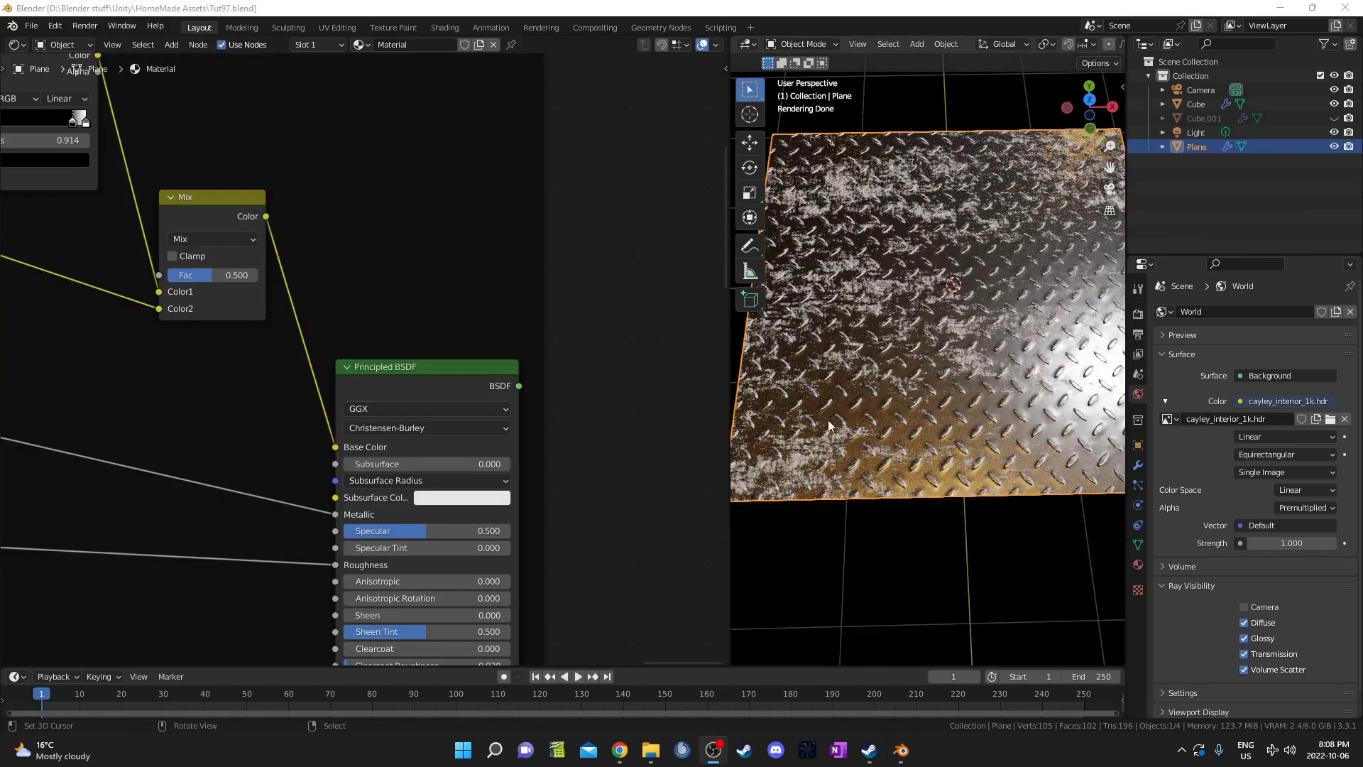
Set the Fac of the Mix node feeding the Principled BSDF Base Color to 1
middle_drag(171, 370, 293, 434)
scroll(266, 369, down, 3)
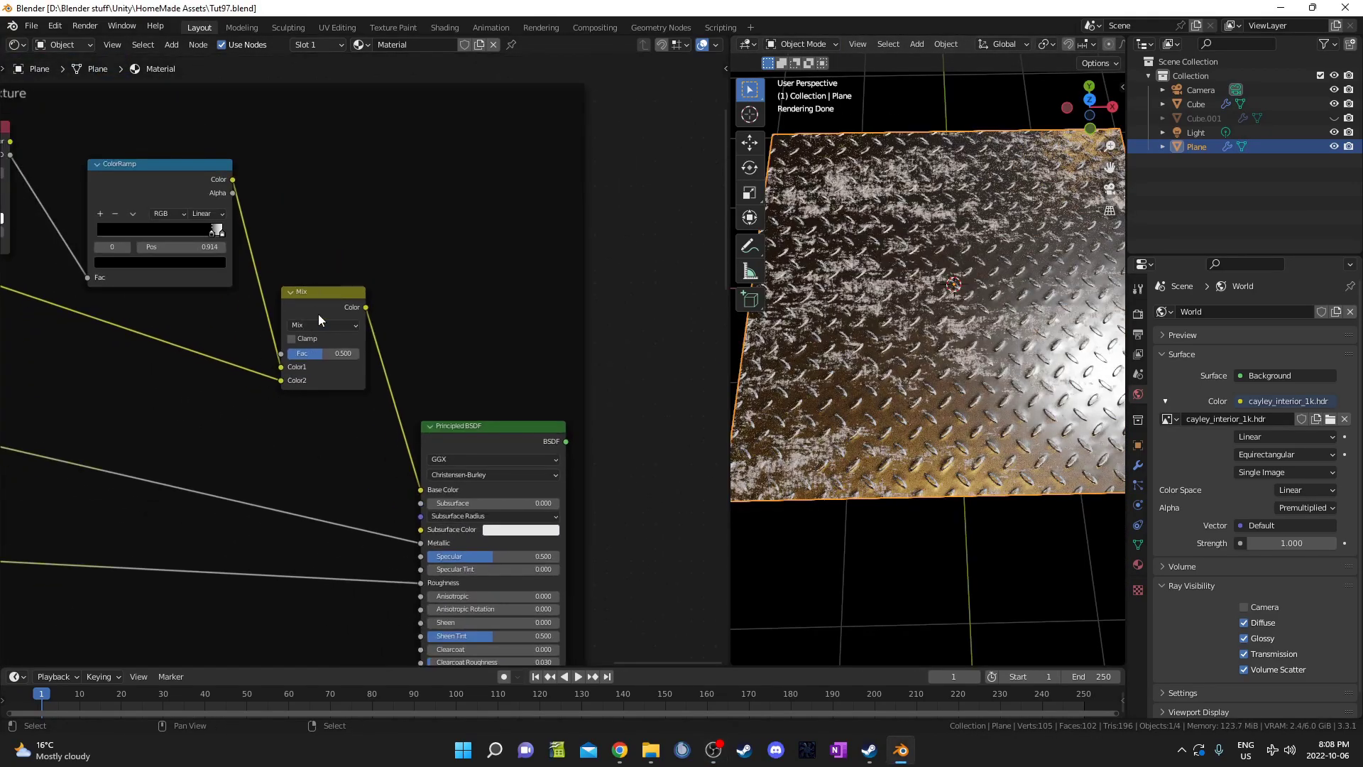
scroll(320, 323, down, 2)
scroll(429, 372, up, 5)
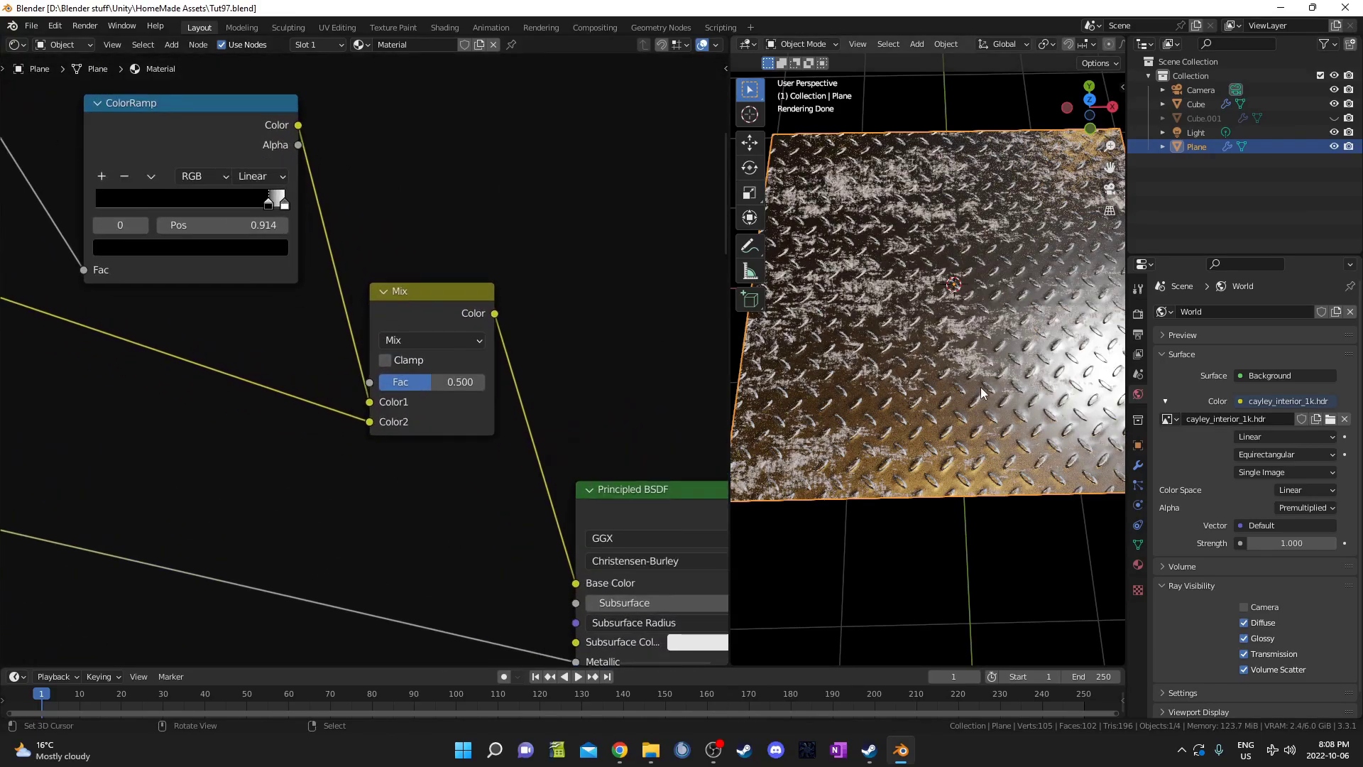
middle_drag(981, 386, 951, 373)
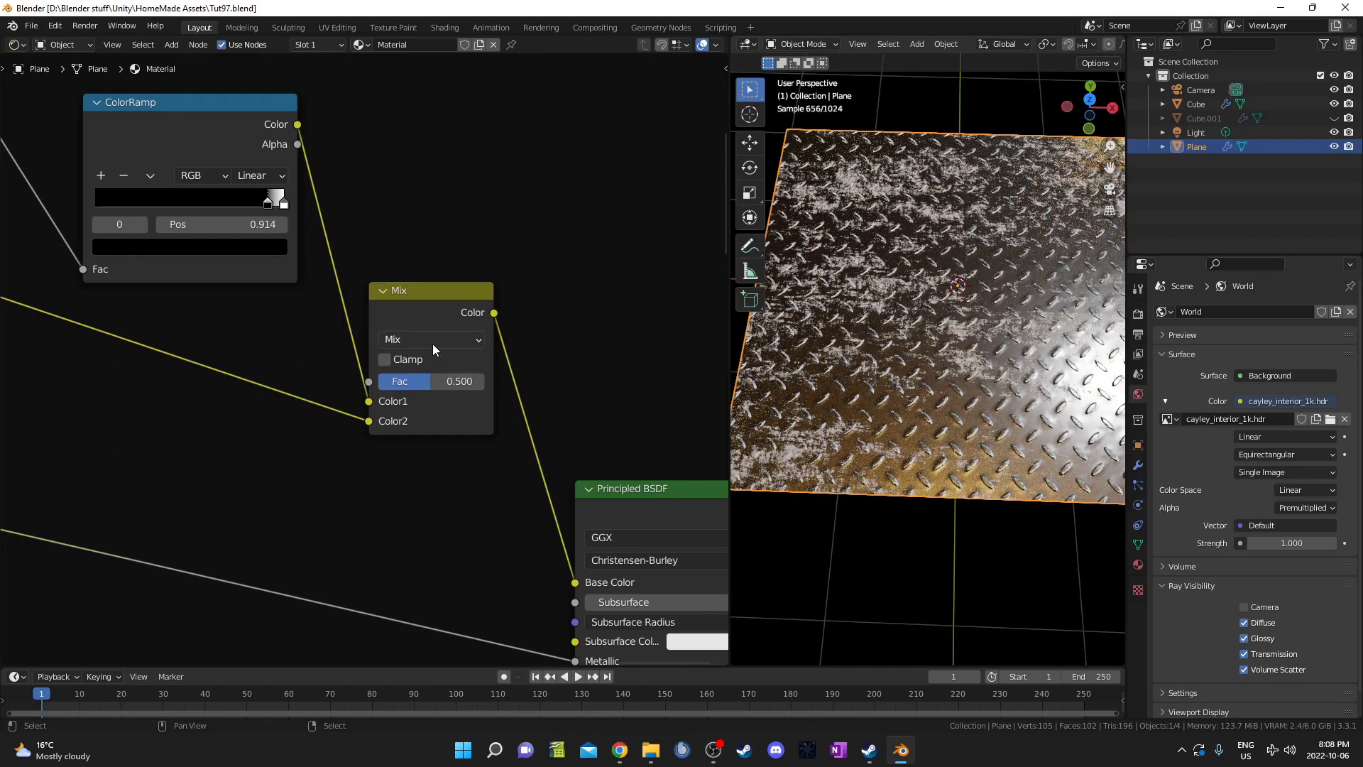
drag(437, 383, 497, 383)
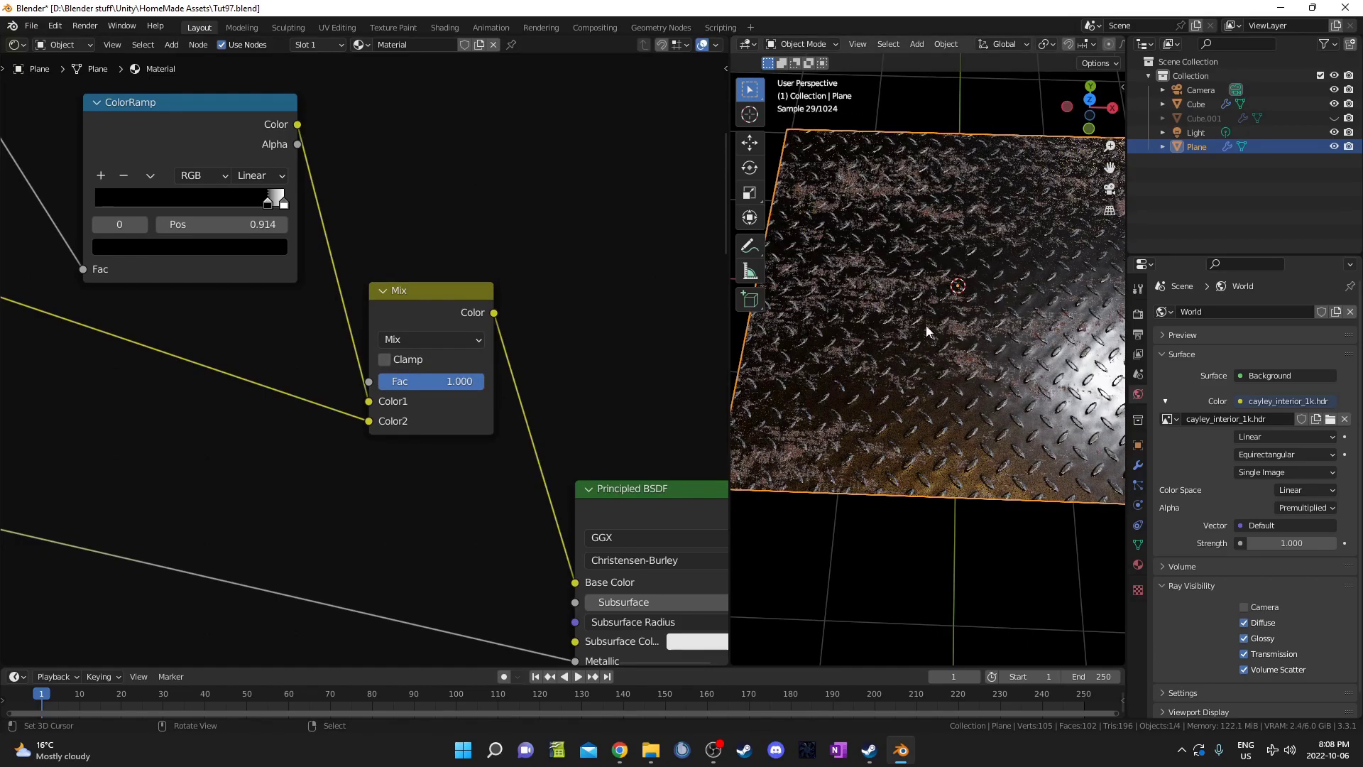
mouse_move(914, 335)
middle_down()
mouse_move(926, 345)
mouse_move(921, 328)
middle_up()
Change the blend mode of the Mix node feeding Base Color to Multiply and inspect the plate up close
click(401, 339)
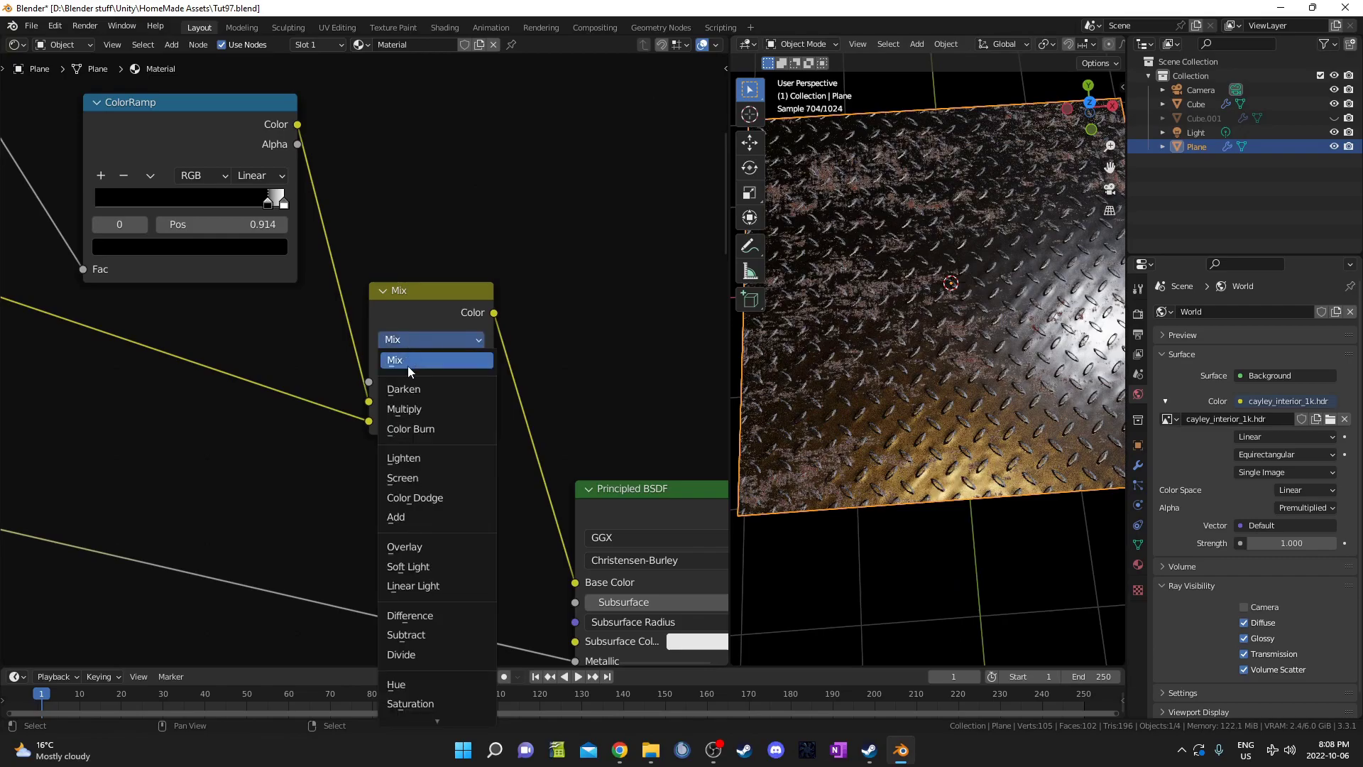
click(408, 409)
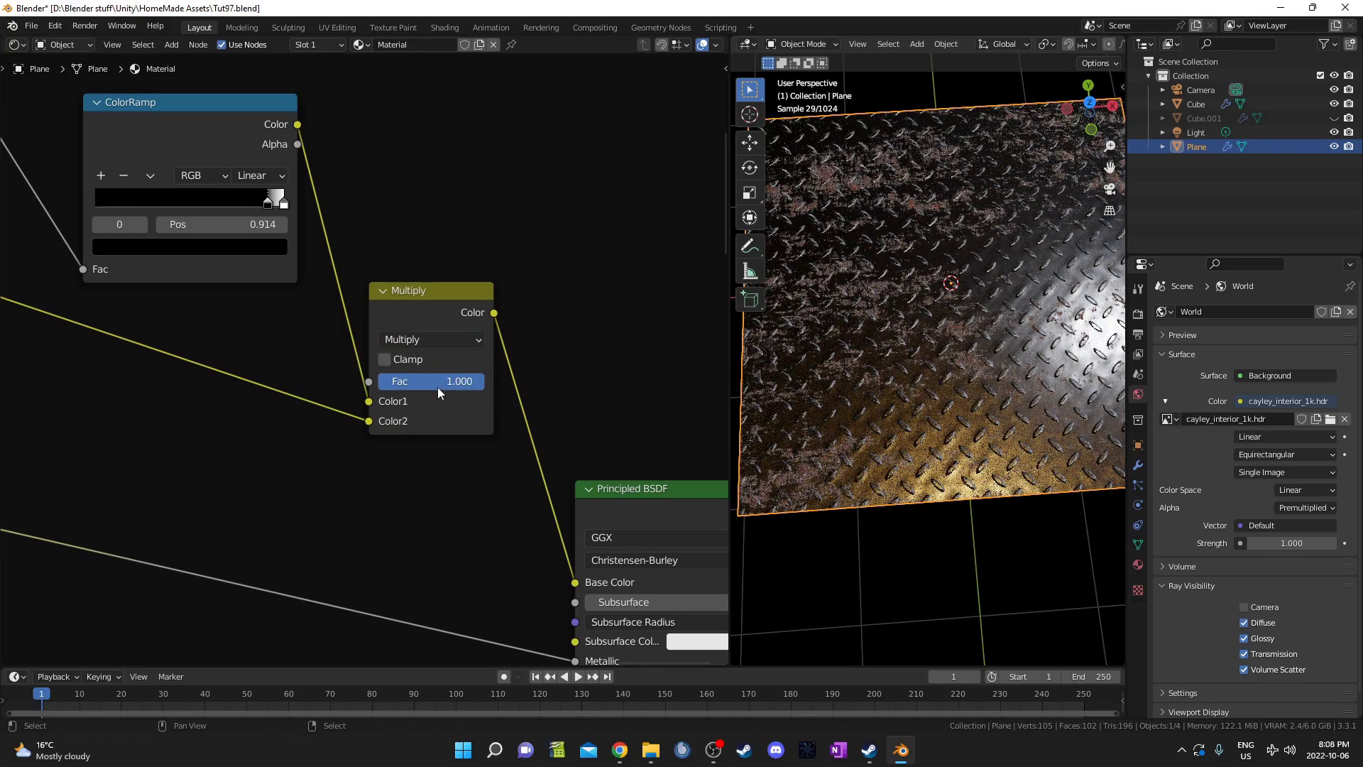
scroll(987, 419, up, 5)
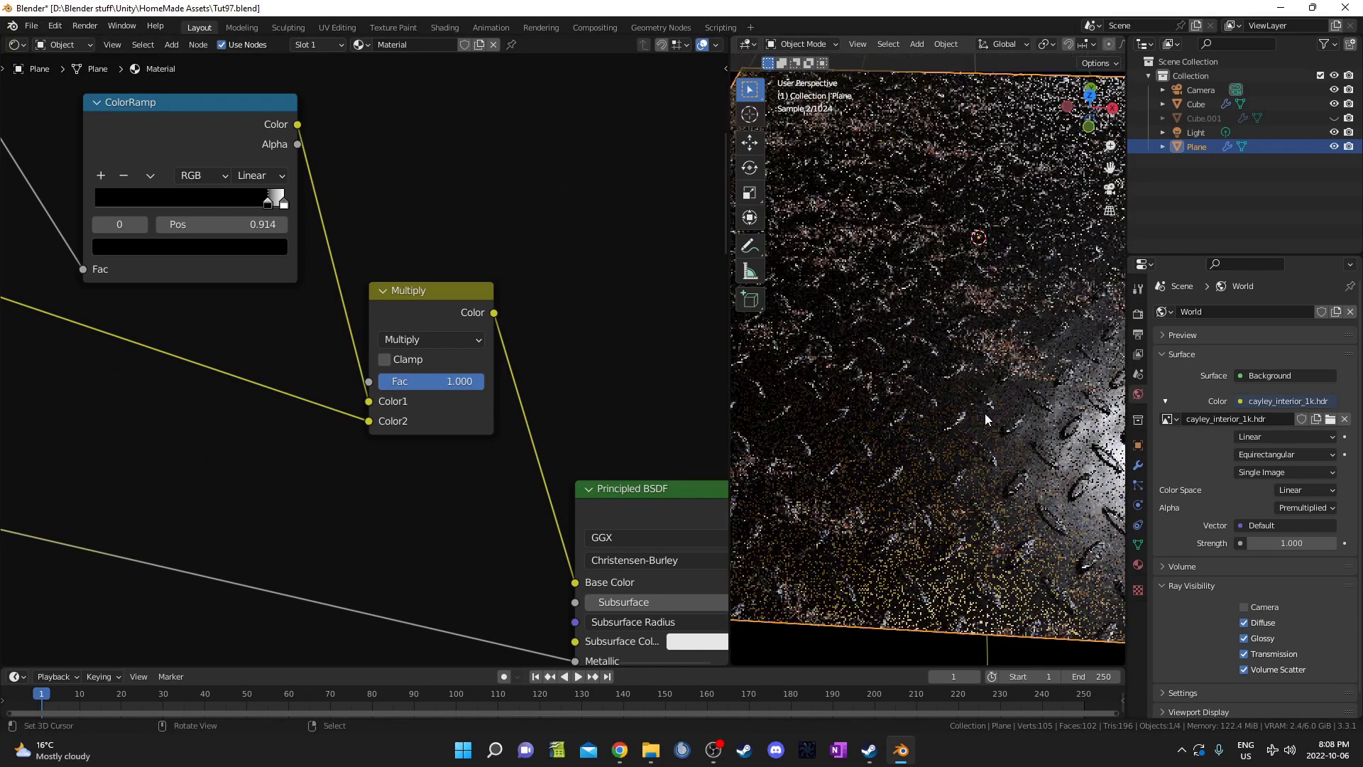